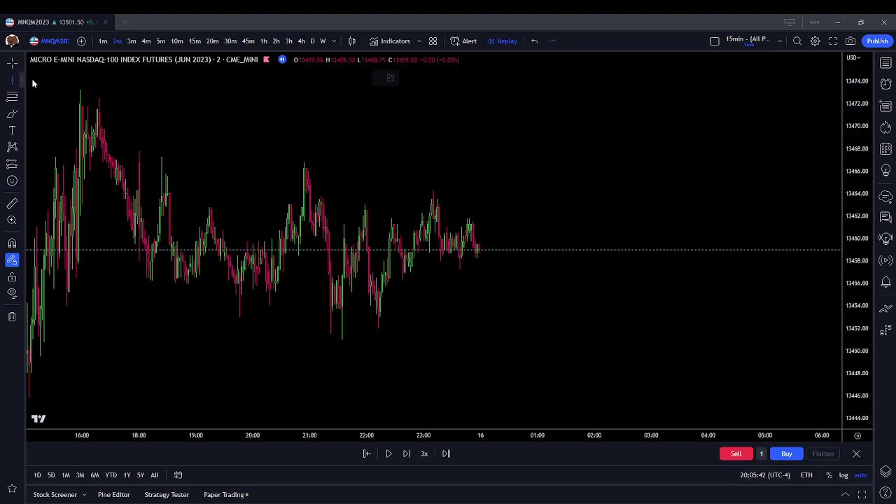
Step: Place a vertical line on the chart at Tue 16 May '23 00:00
left_click(481, 188)
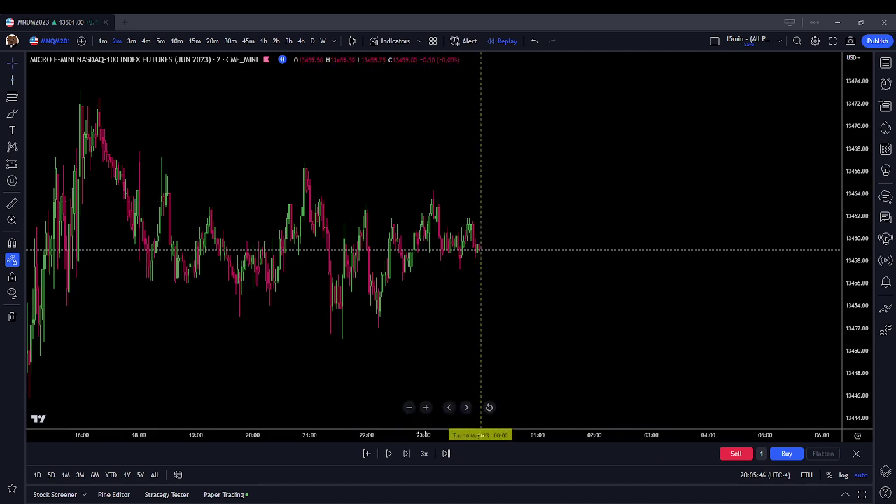
scroll(630, 322, "up", 2)
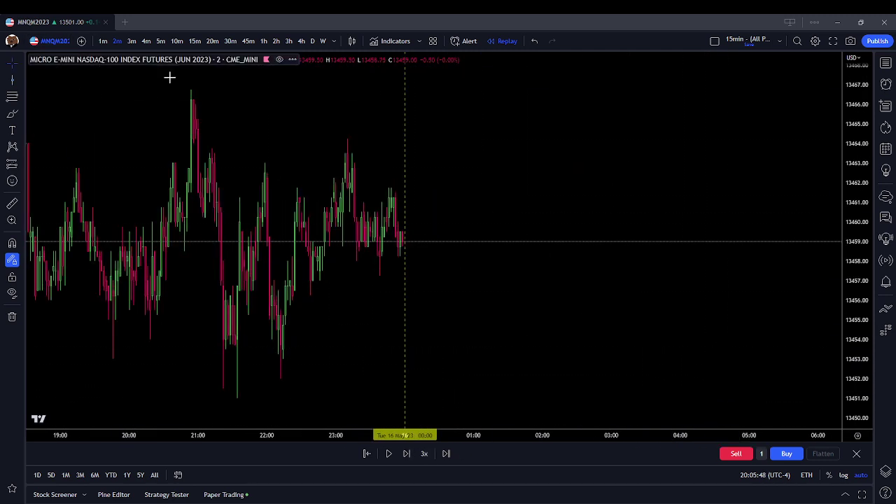
Step: Examine the paper trading account's balance and positions, and return to the full chart
left_click(844, 494)
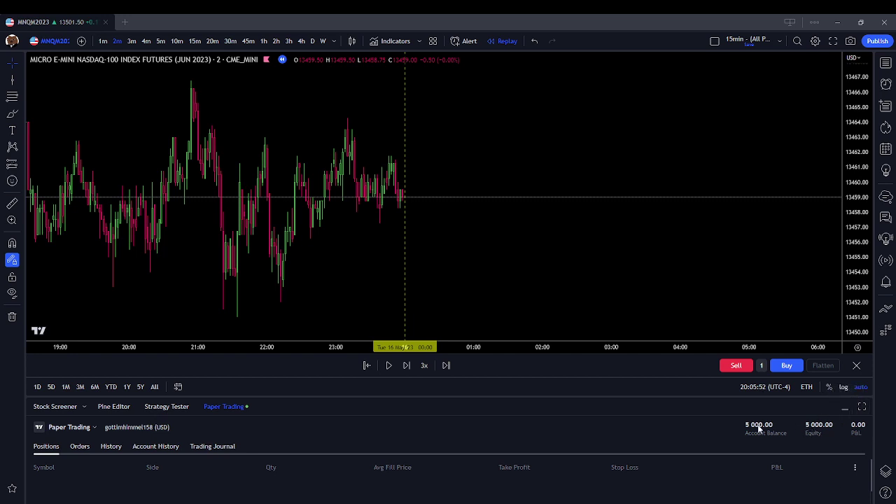
left_click(841, 411)
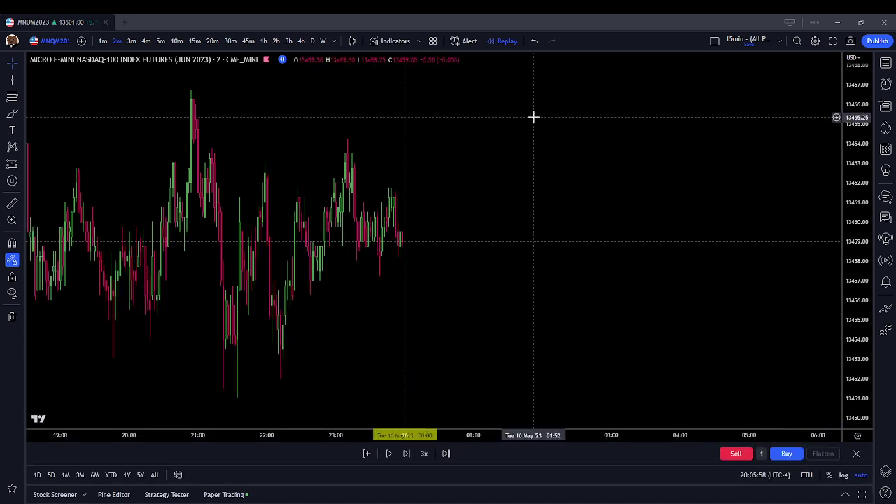
scroll(464, 142, "down", 2)
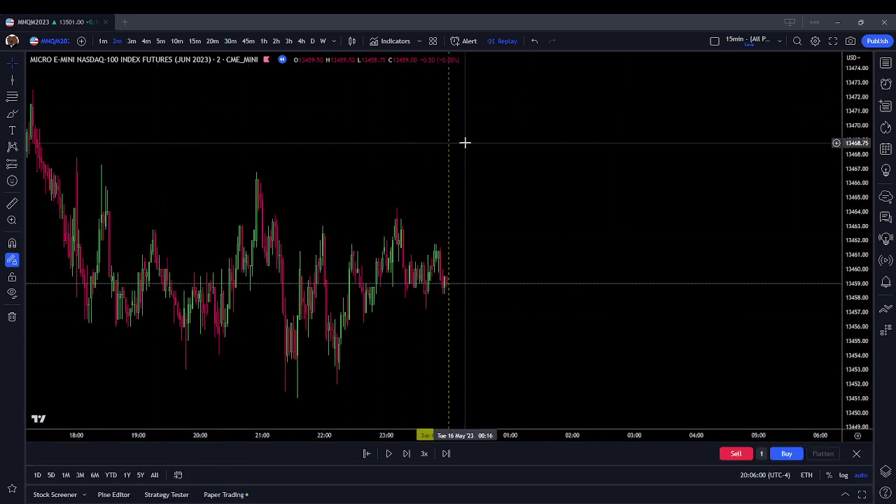
scroll(638, 175, "down", 3)
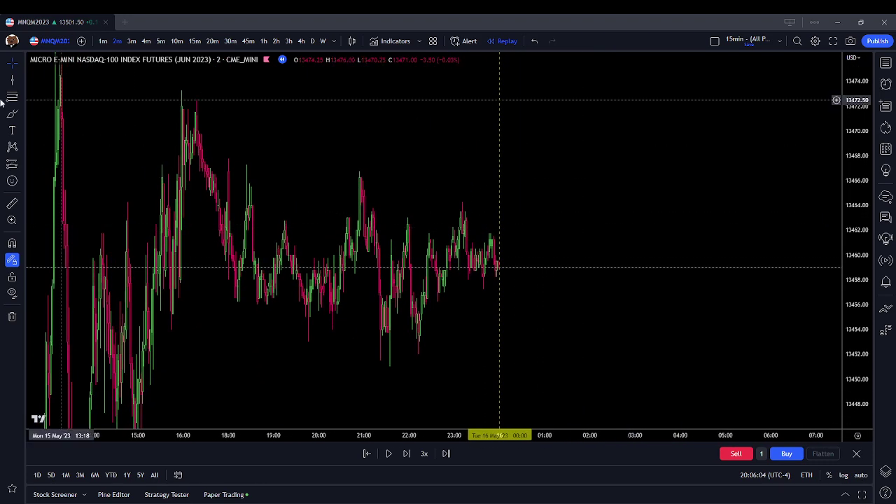
Step: Display the favorite drawing tools and reposition them to the right above the candles
left_click(24, 79)
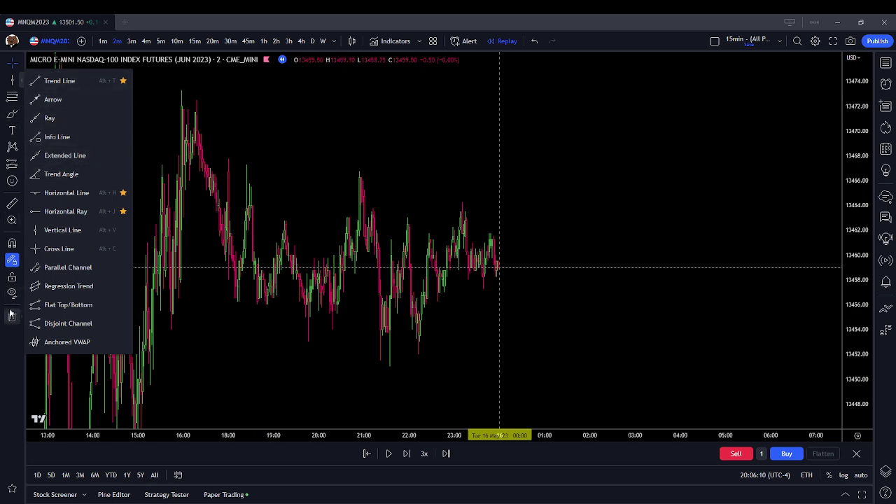
left_click(19, 220)
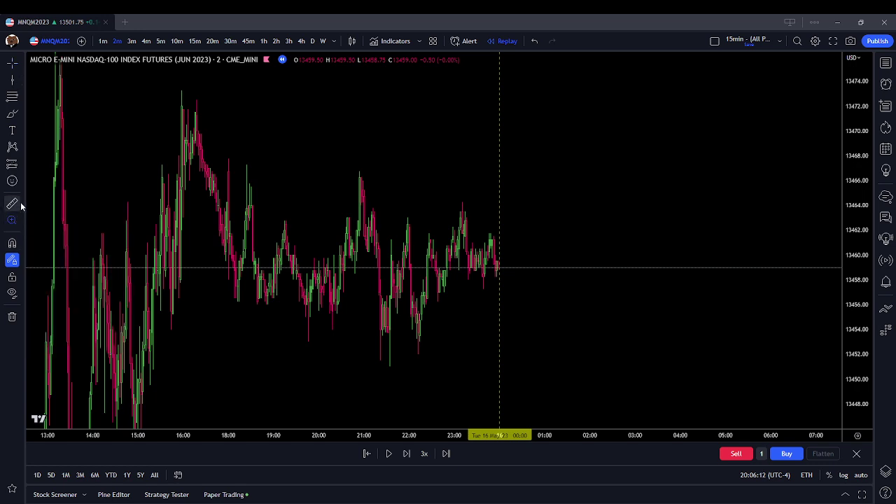
left_click(24, 150)
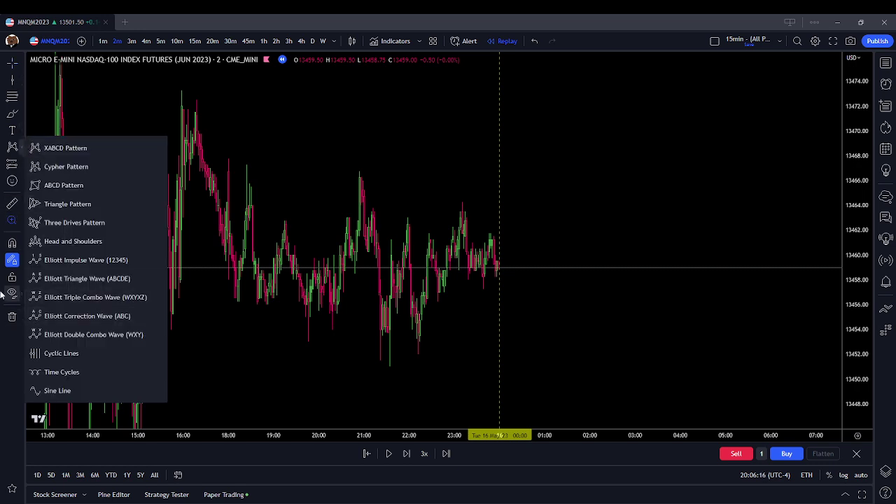
left_click(12, 488)
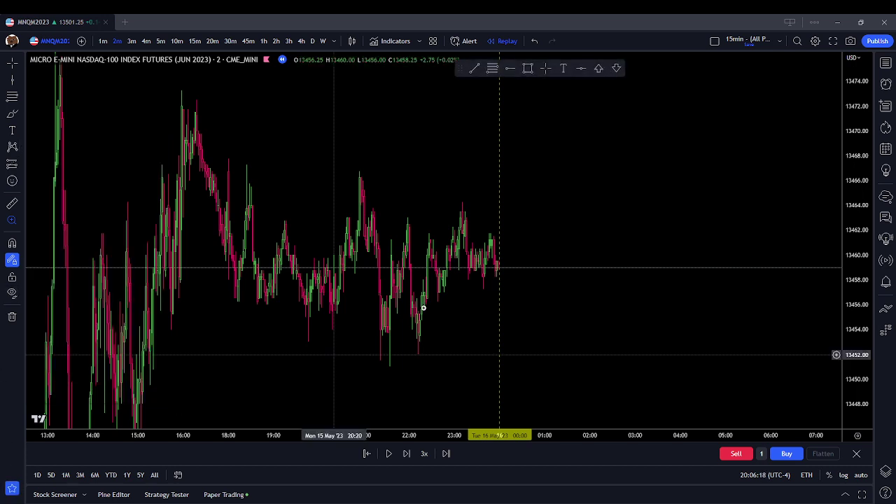
left_click_drag(454, 68, 517, 65)
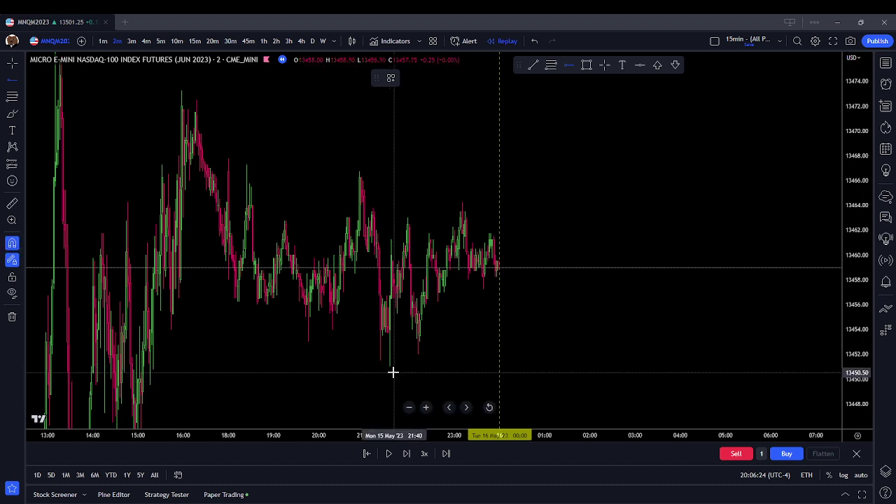
Step: Draw a horizontal ray from the 21:34 low at 13451.00 with the magnet on, and apply the -SSL (Blue Line) template
key("ctrl")
left_click(389, 365)
left_click(390, 78)
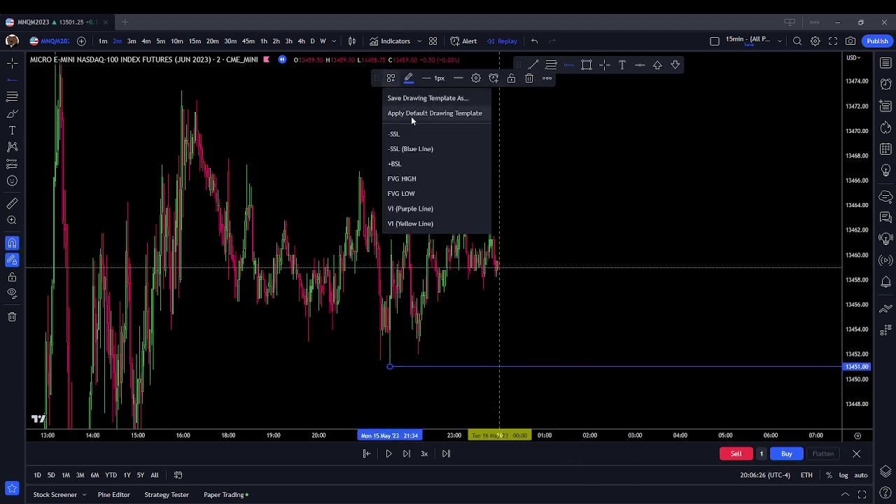
left_click(428, 149)
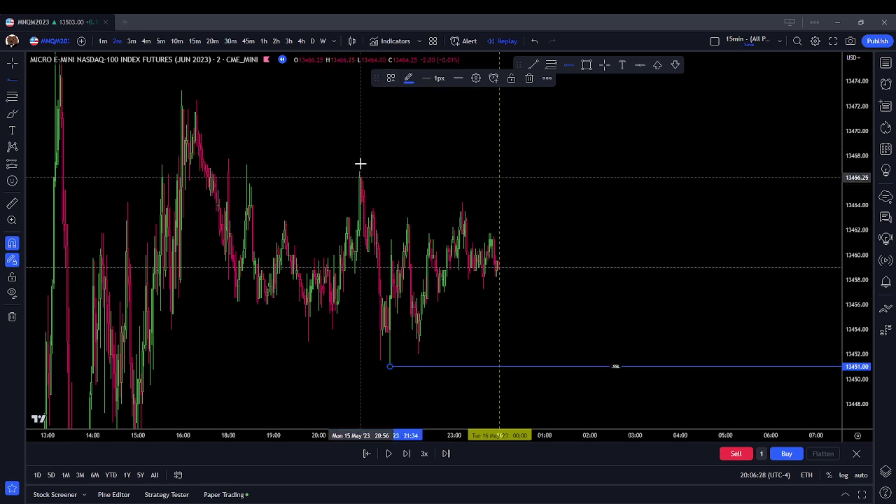
Step: Draw a horizontal ray from the 20:54 high at 13466.75 and apply the +BSL template
left_click(358, 163)
left_click(390, 78)
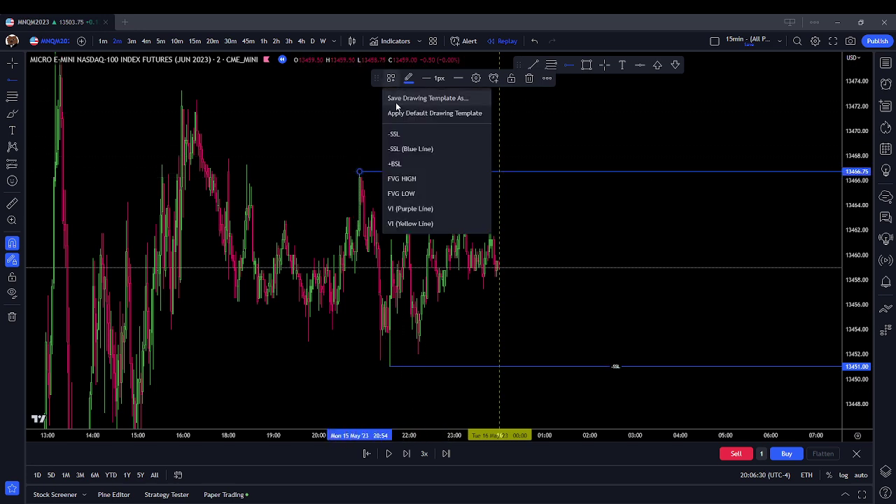
left_click(432, 166)
left_click(570, 238)
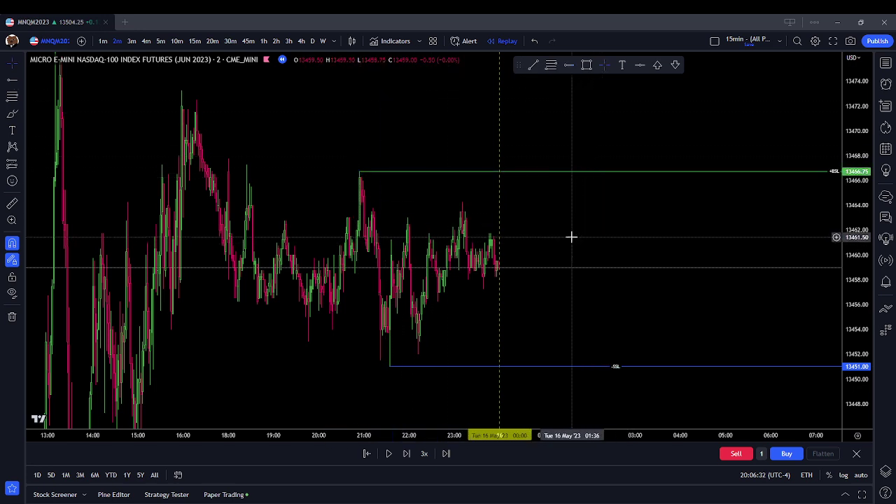
Step: Set the horizontal text alignment of the blue -SSL ray's label to Right
scroll(598, 175, "up", 3)
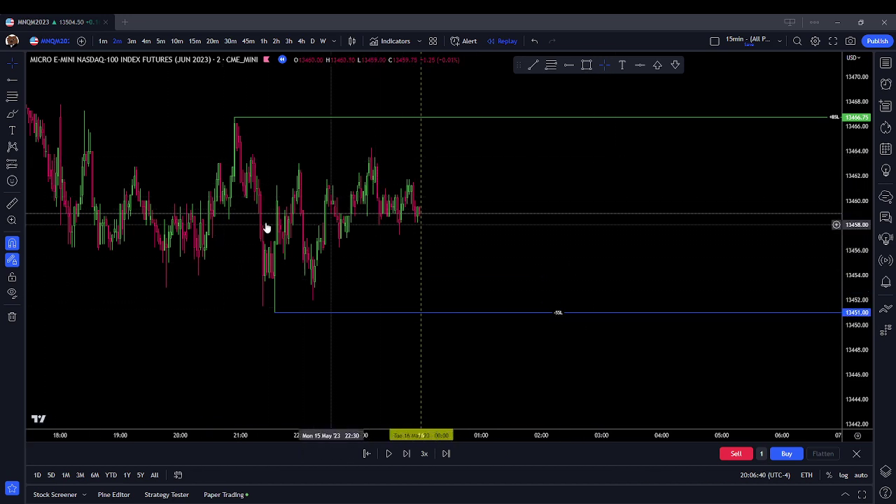
scroll(519, 183, "down", 1)
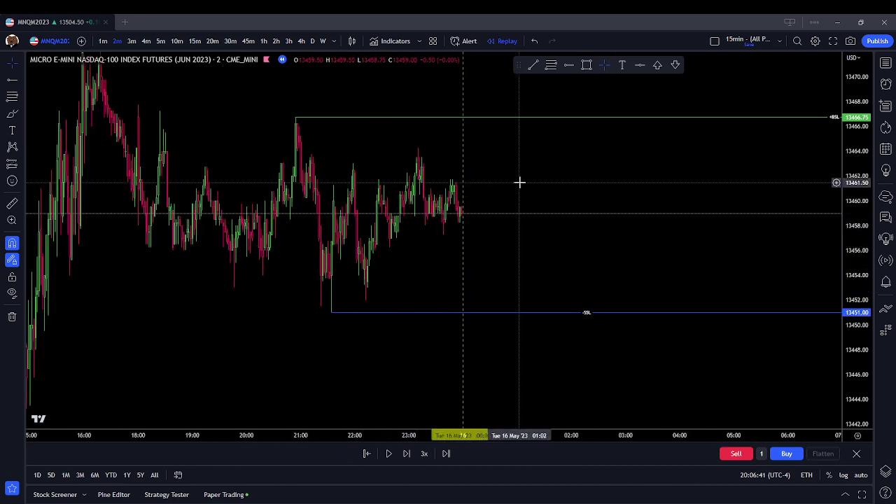
left_click(530, 313)
left_click(391, 78)
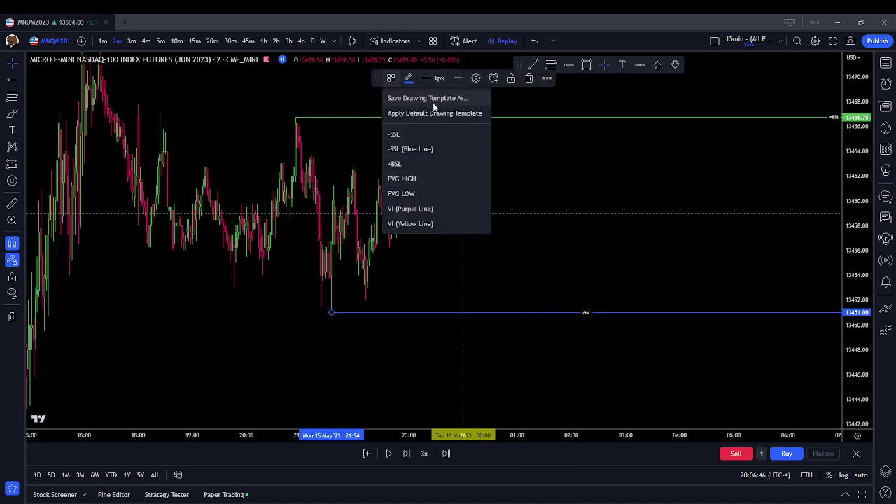
left_click(476, 77)
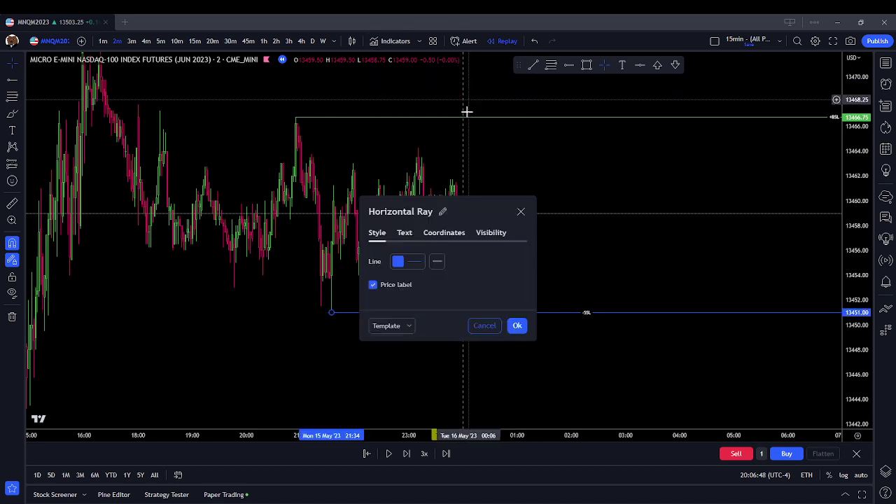
left_click(404, 233)
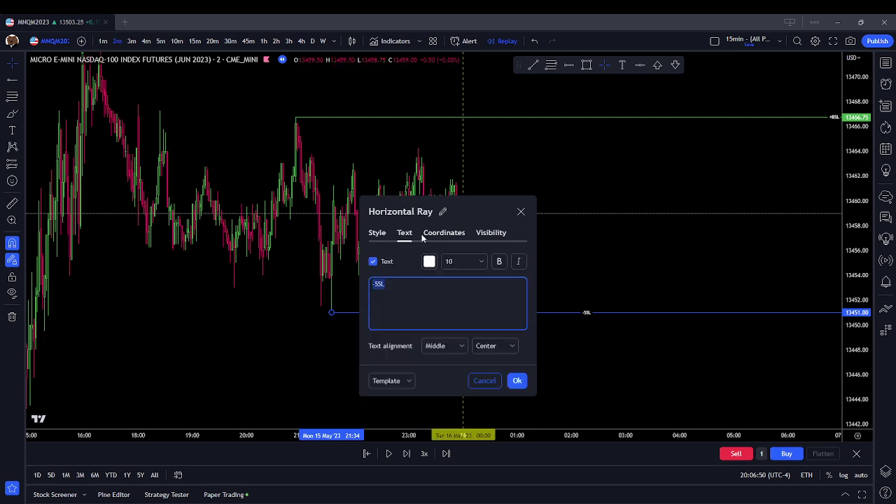
Step: Save the blue ray's settings over the existing -SSL (Blue Line) drawing template and accept the ray's settings
left_click(409, 382)
left_click(387, 366)
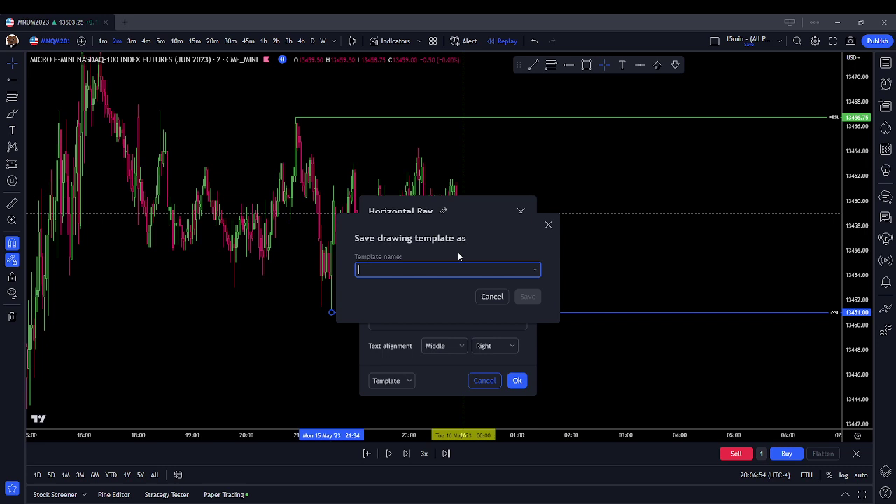
left_click(536, 270)
left_click(468, 309)
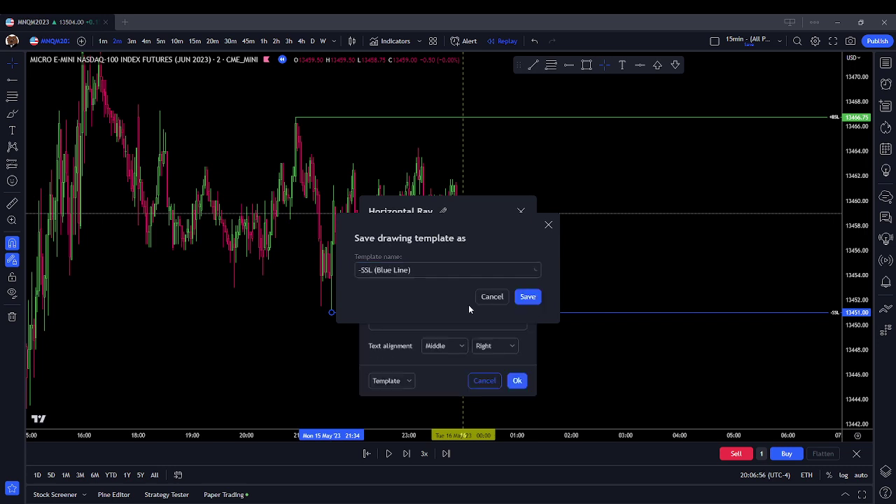
left_click(526, 297)
left_click(530, 293)
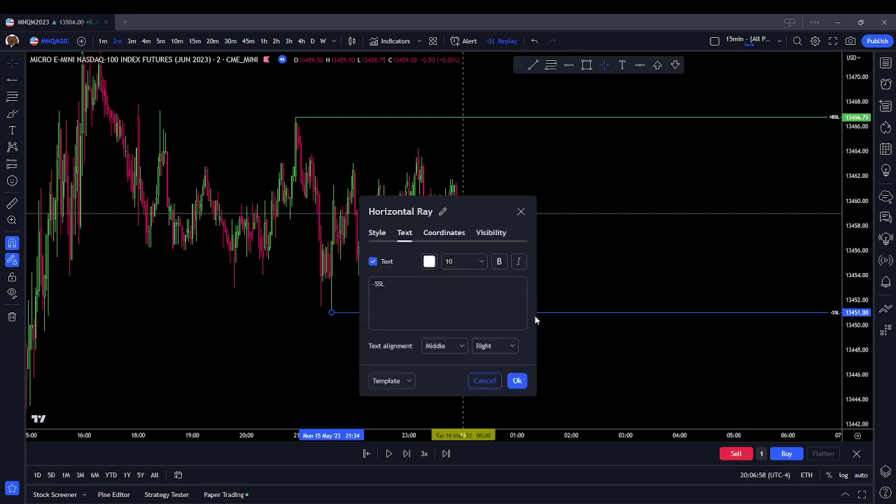
left_click(517, 380)
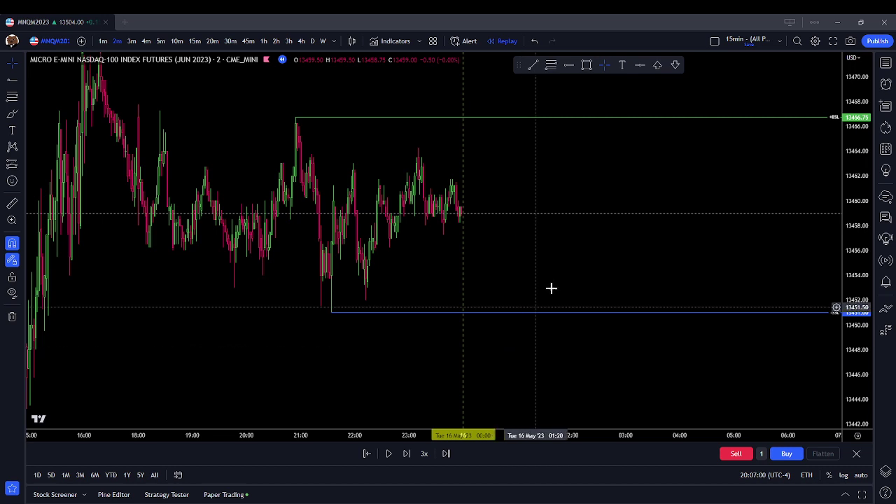
Step: Play the bar replay forward from midnight and pause it at about 00:40 on 16 May
scroll(829, 316, "down", 1)
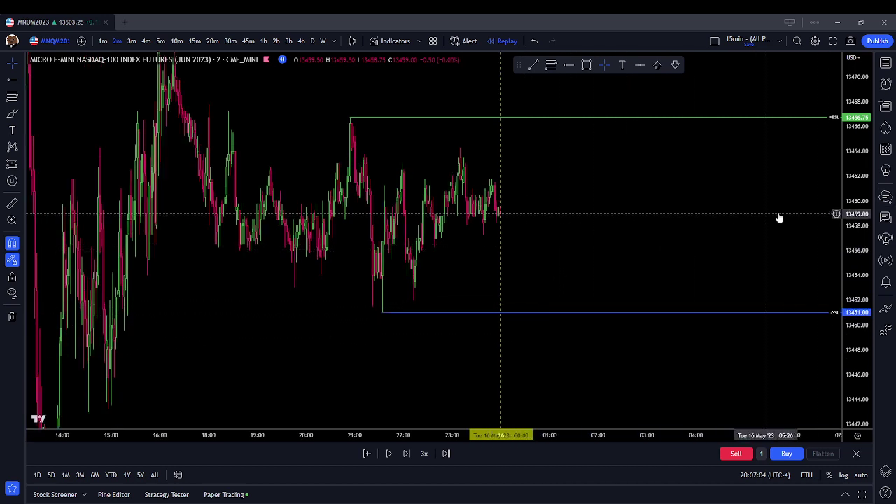
scroll(542, 287, "up", 1)
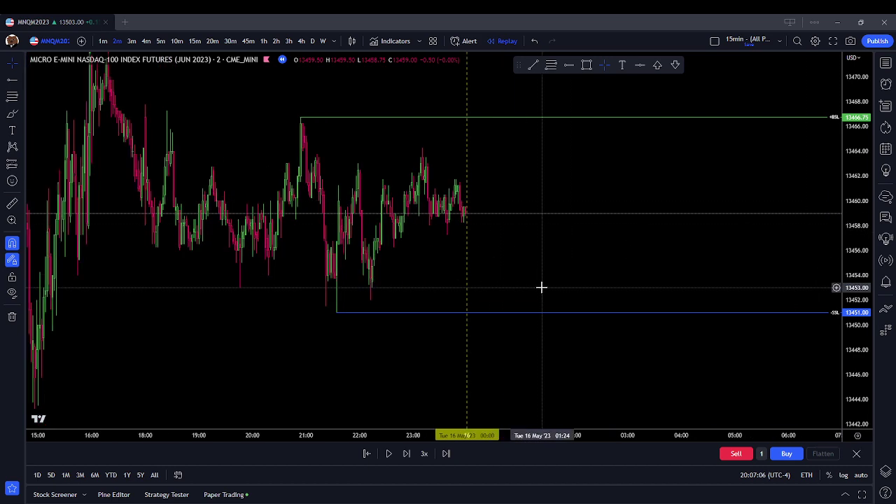
scroll(590, 258, "down", 1)
left_click_drag(590, 258, 551, 284)
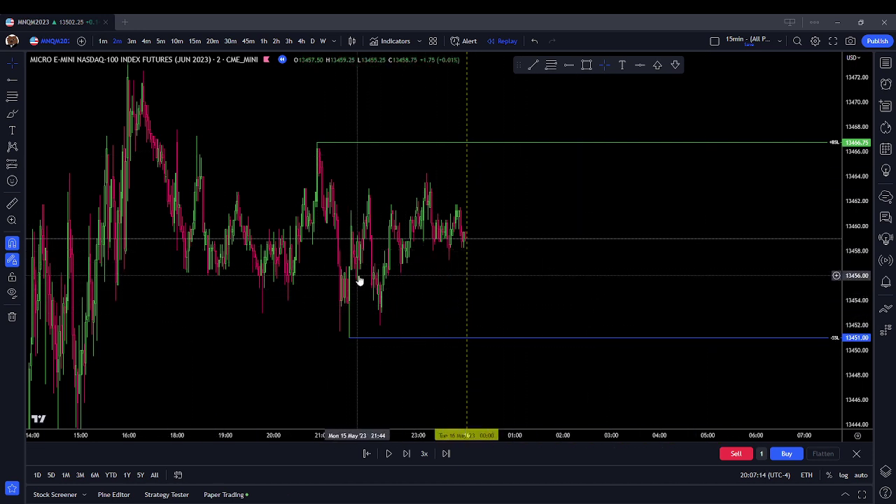
scroll(357, 280, "down", 2)
left_click_drag(842, 194, 673, 227)
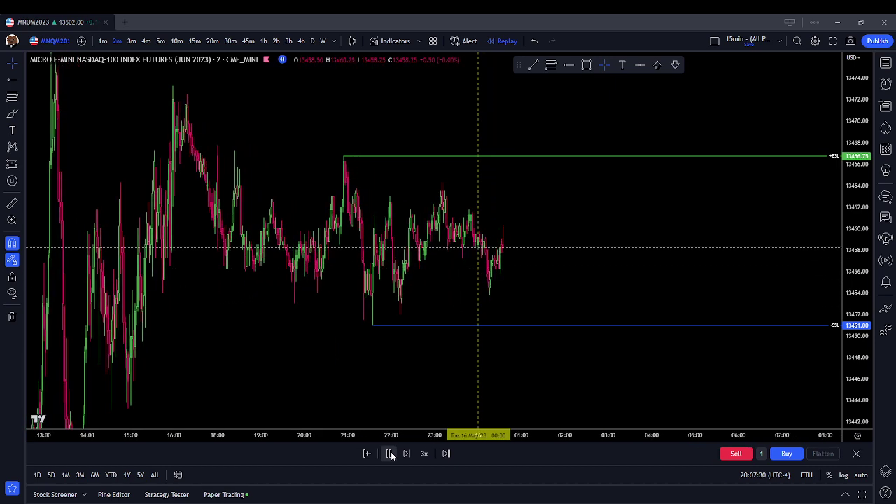
left_click(390, 454)
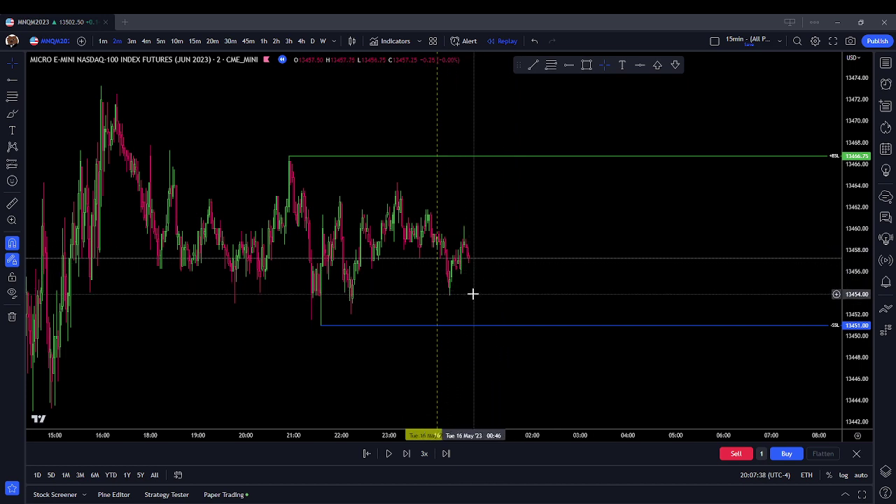
Step: Draw a rectangle just below the -SSL line from 13451.00 to 13449.75, spanning 21:14 to 02:24, and delete it
left_click(586, 65)
left_click(304, 326)
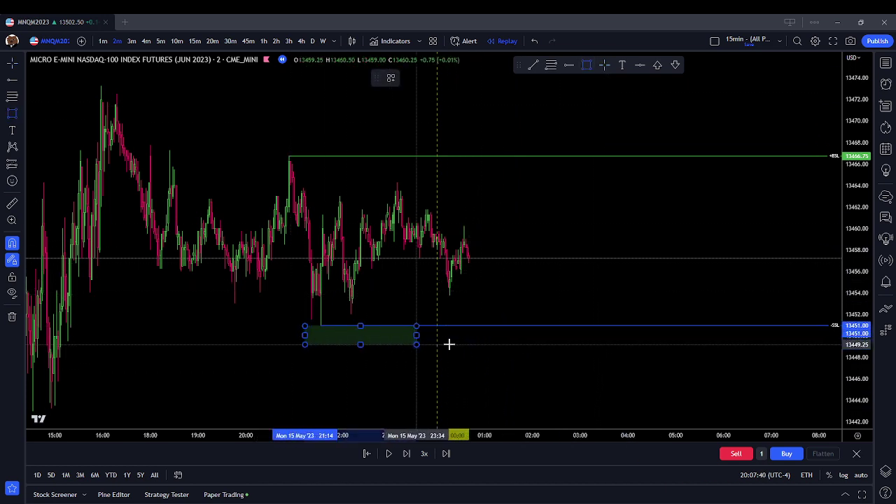
left_click(551, 338)
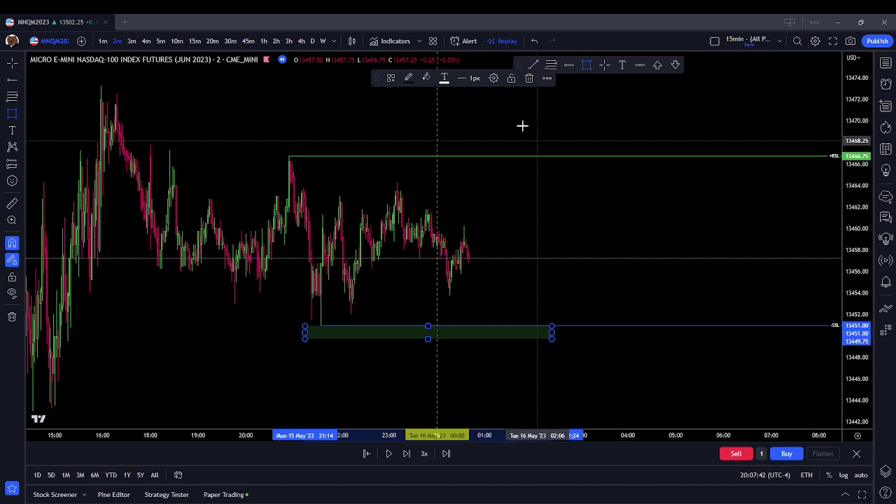
left_click(412, 77)
left_click(431, 110)
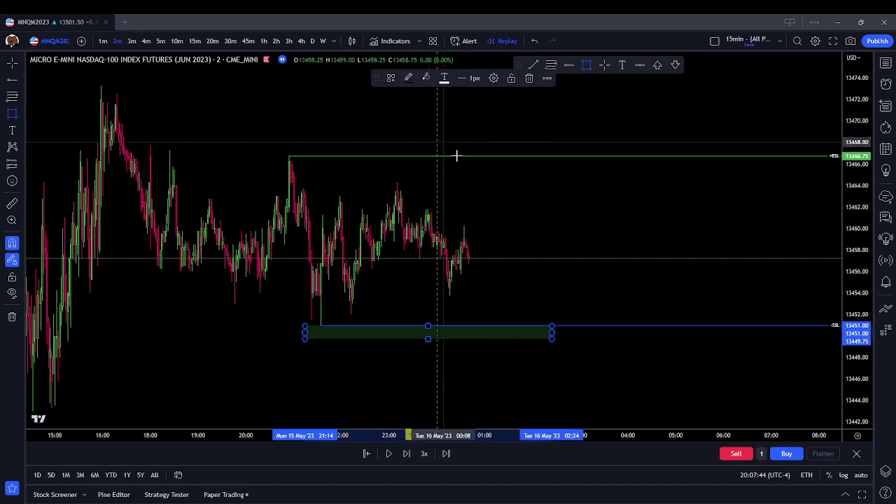
left_click(529, 78)
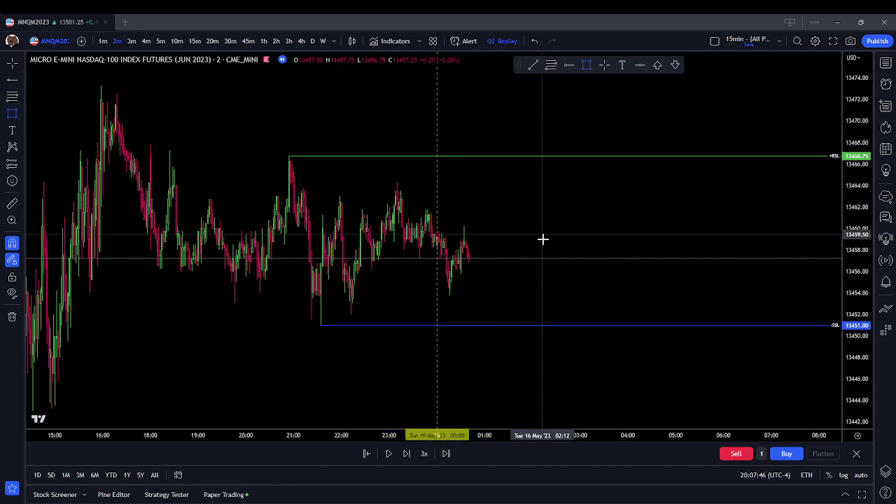
Step: Resume the bar replay and advance it to about 01:00 on 16 May
scroll(447, 397, "down", 2)
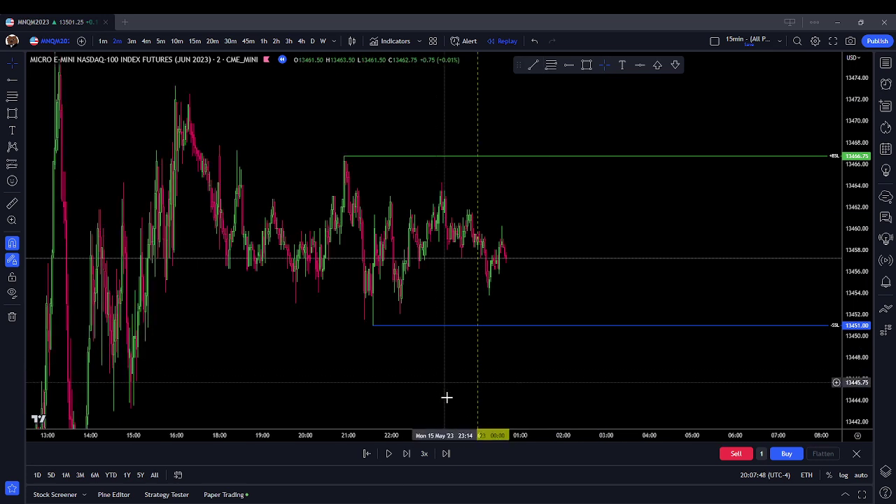
left_click(389, 453)
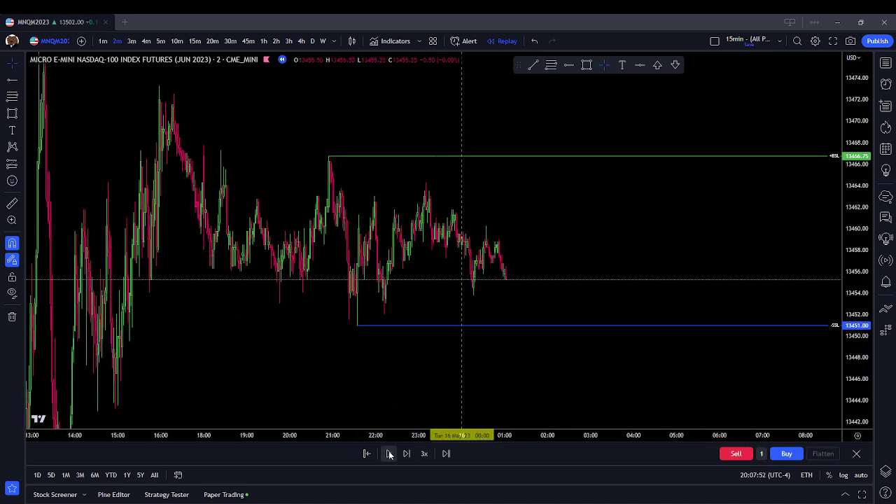
Step: Advance the bar replay to about 01:16 on 16 May and buy 1 contract at 13453.00
left_click(406, 455)
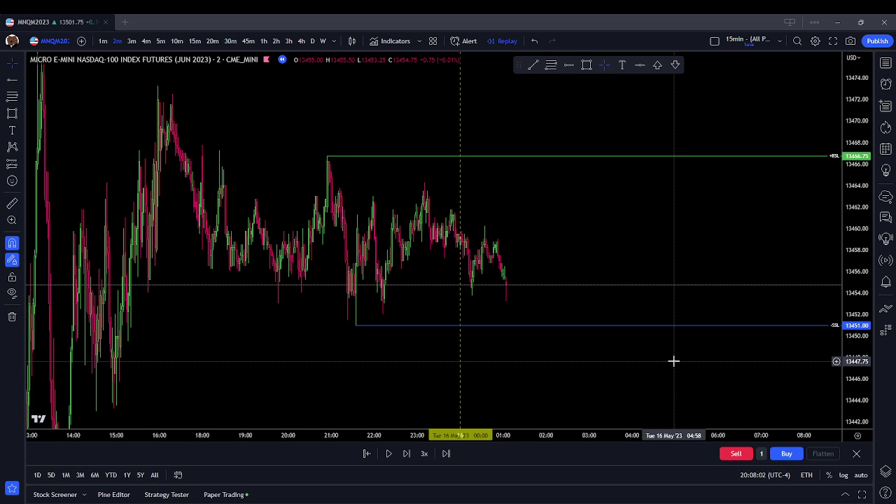
left_click(384, 454)
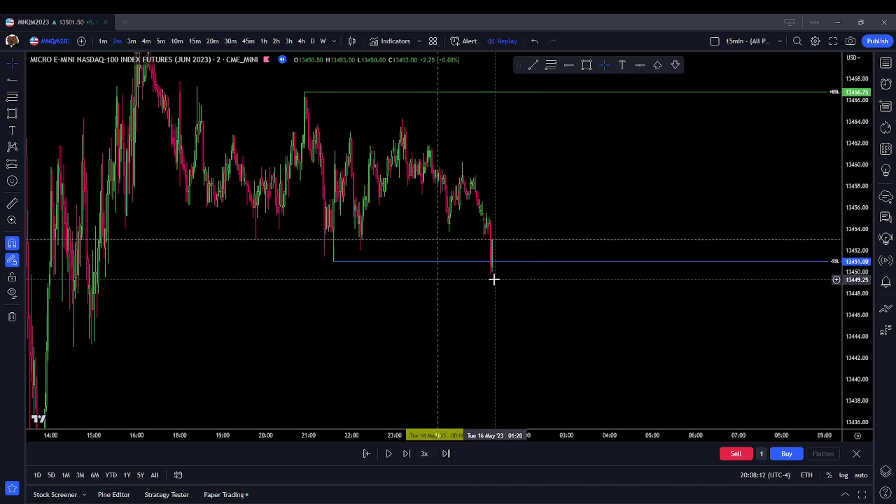
left_click(788, 456)
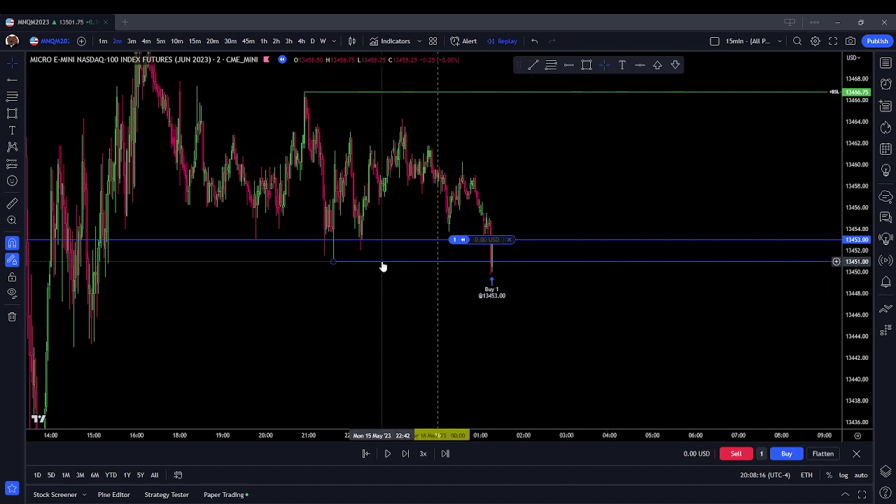
Step: Draw a rectangle just below the -SSL line from 13450.75 to about 13450.00, spanning 21:42 to about 03:15
left_click(586, 65)
left_click(339, 264)
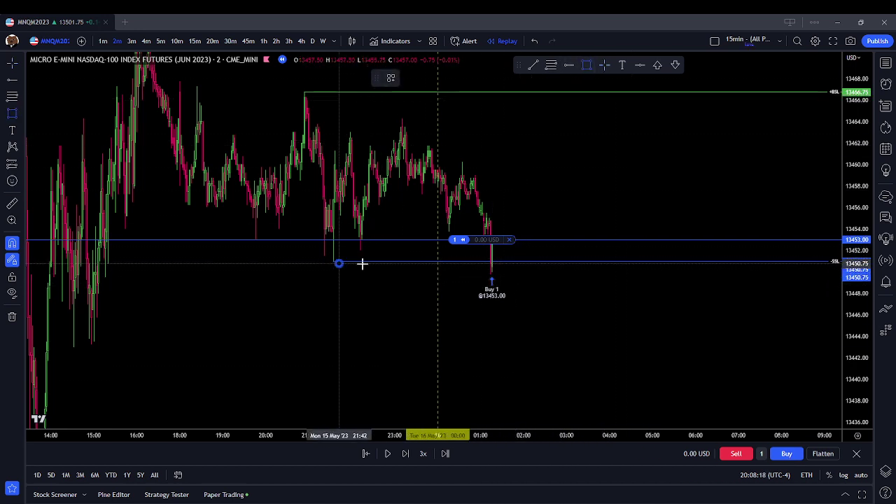
left_click(573, 276)
left_click(616, 292)
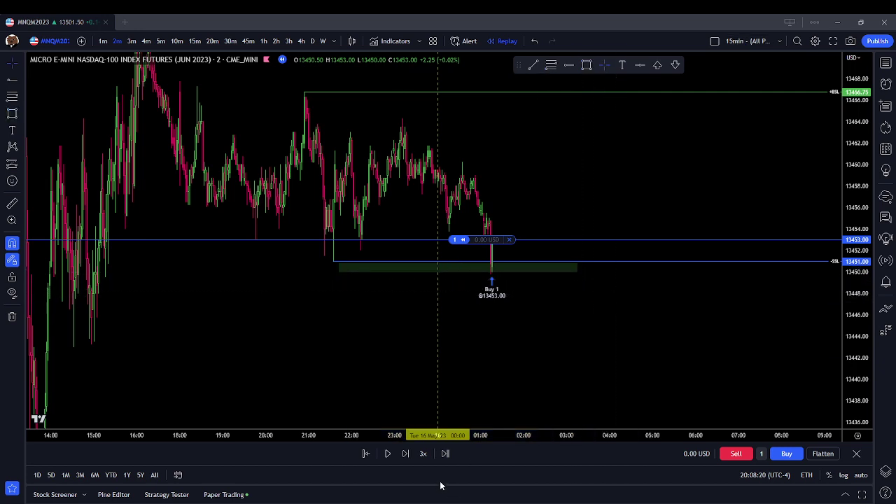
Step: Play the bar replay forward in stages and pause it at about 02:12 on 16 May
left_click_drag(608, 195, 581, 234)
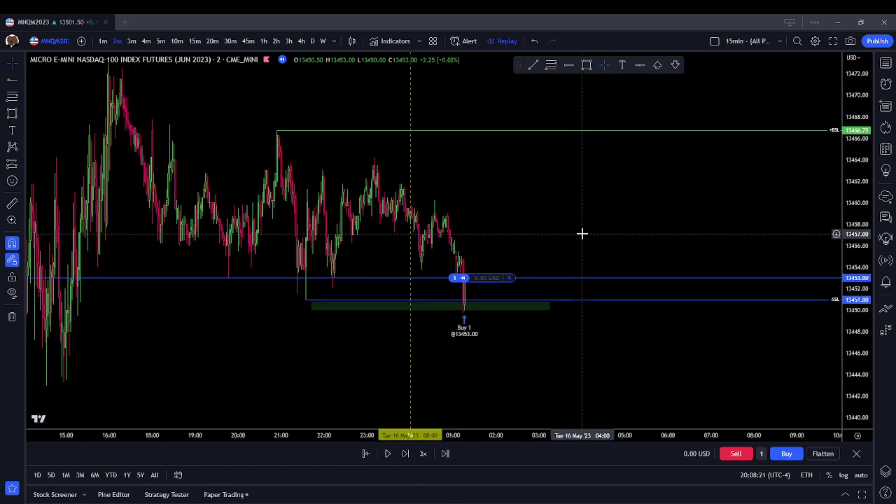
left_click(389, 454)
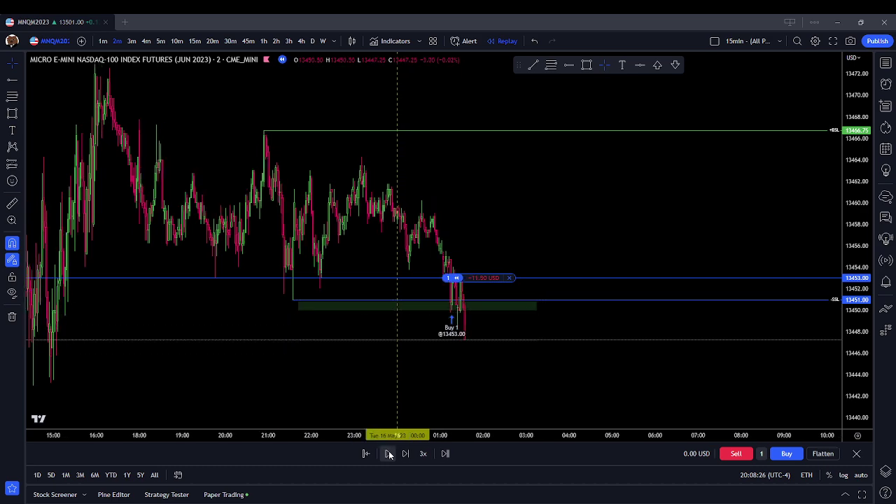
scroll(532, 387, "down", 1)
left_click_drag(554, 382, 561, 351)
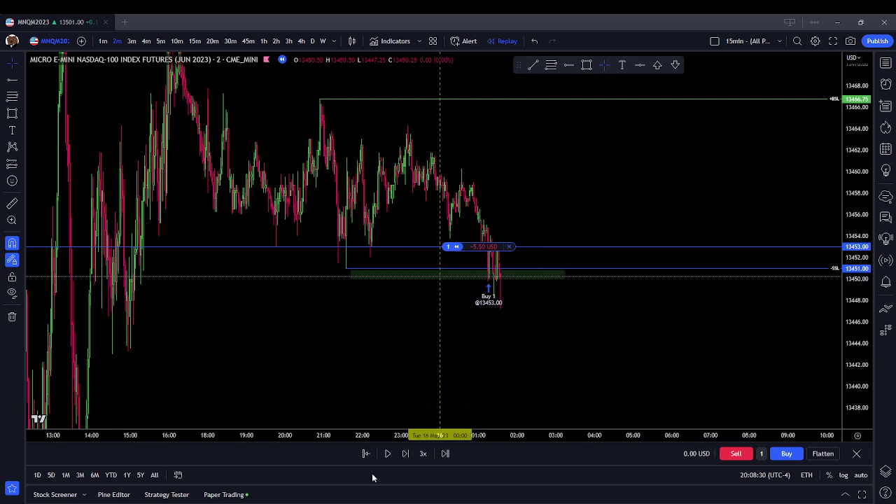
scroll(508, 368, "right", 2)
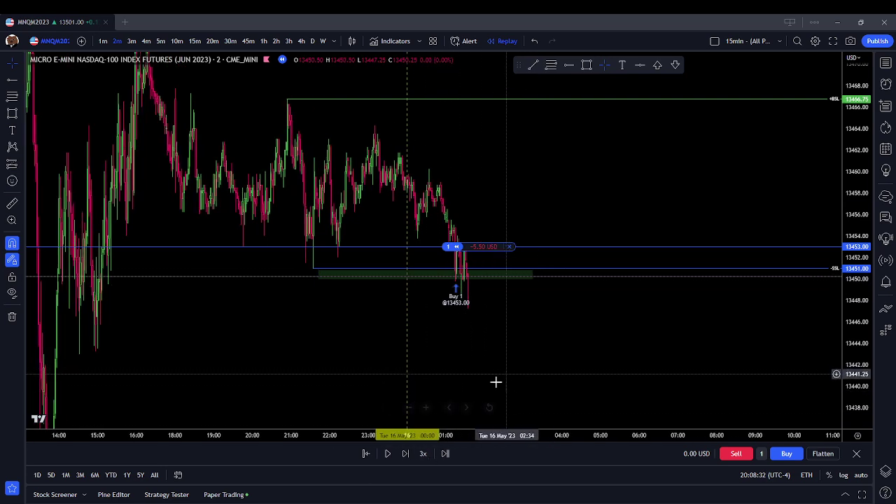
left_click(390, 455)
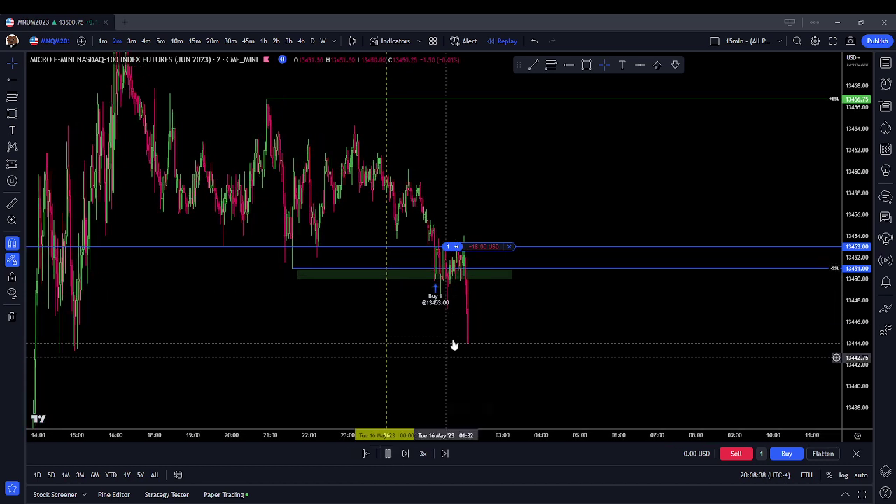
left_click(388, 453)
Step: Draw a rectangle along the earlier 15 May lows from 13443.50 to 13442.75, spanning 14:26 to 03:56
scroll(525, 310, "down", 1)
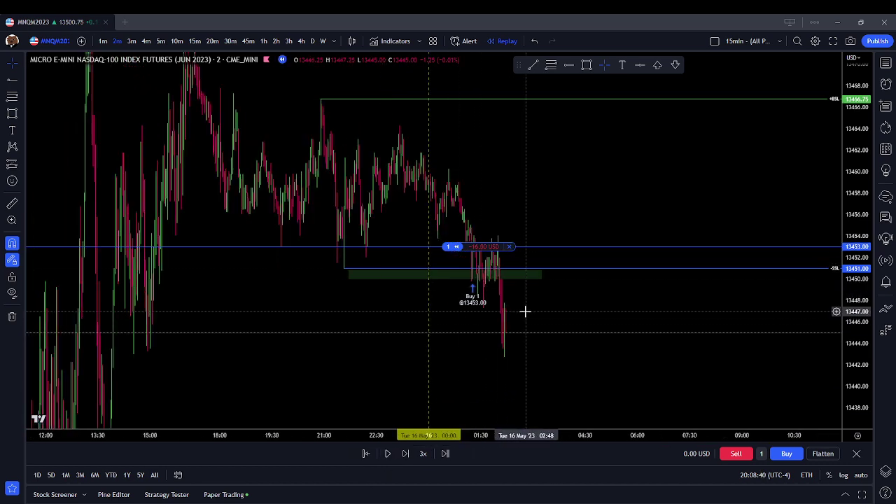
left_click_drag(398, 361, 437, 253)
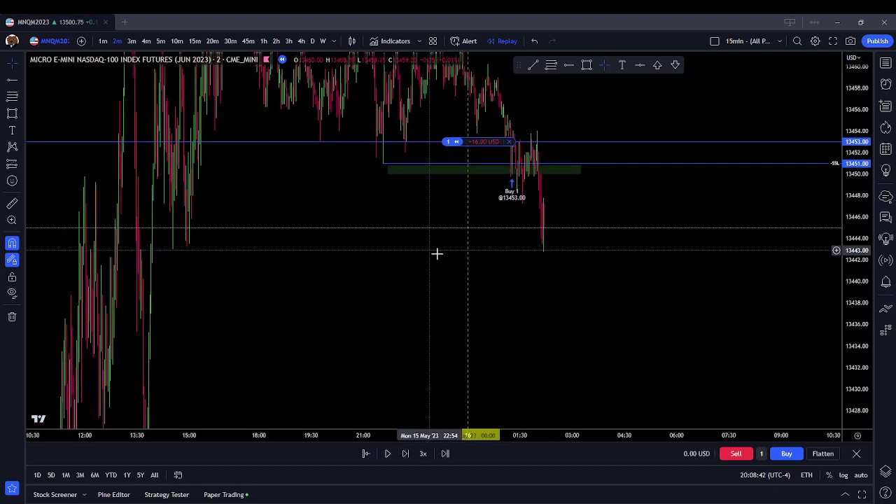
left_click(587, 65)
left_click(170, 243)
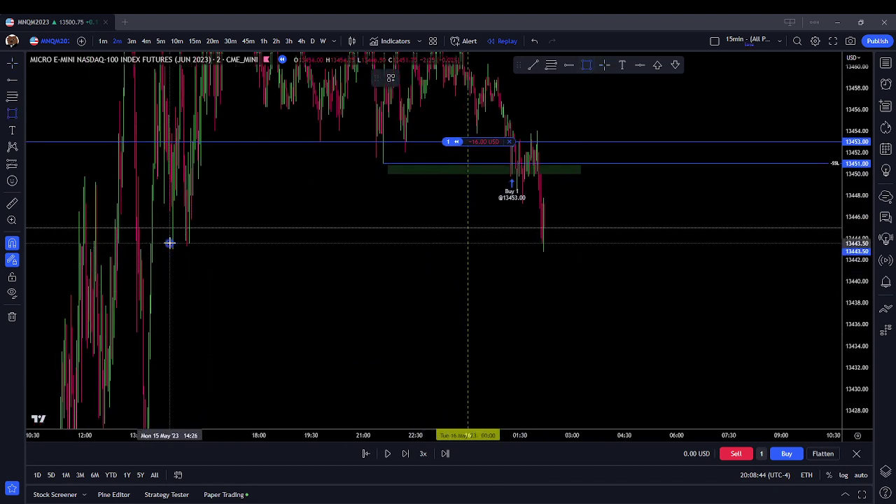
left_click(587, 263)
left_click_drag(586, 262, 604, 250)
left_click(605, 282)
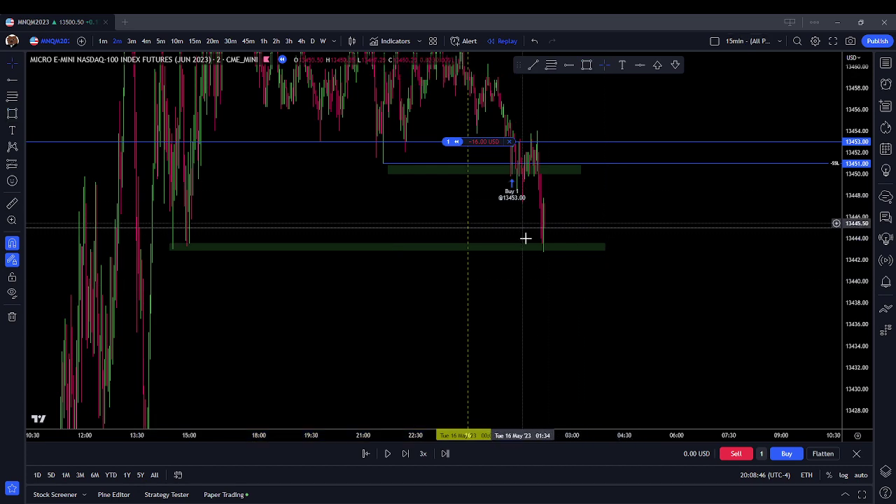
Step: Play the bar replay forward in stages and pause it at about 03:14 on 16 May
left_click_drag(524, 238, 359, 291)
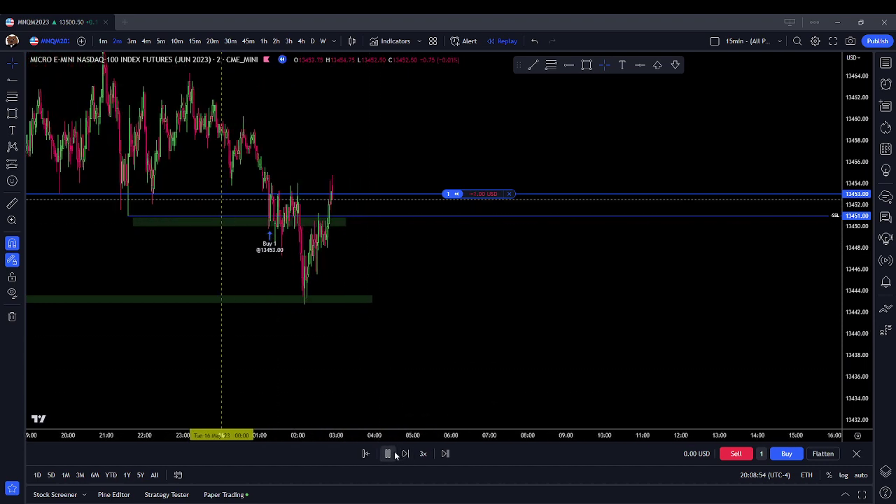
left_click(388, 453)
scroll(541, 346, "up", 2)
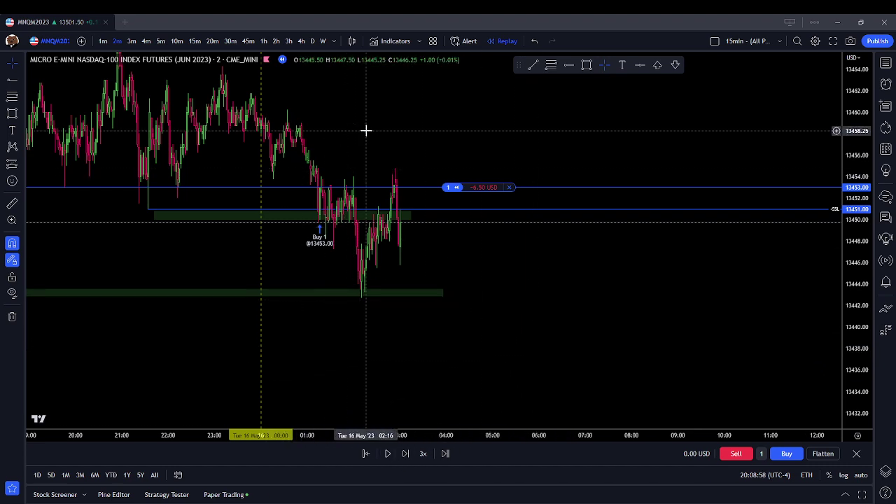
scroll(340, 250, "down", 3)
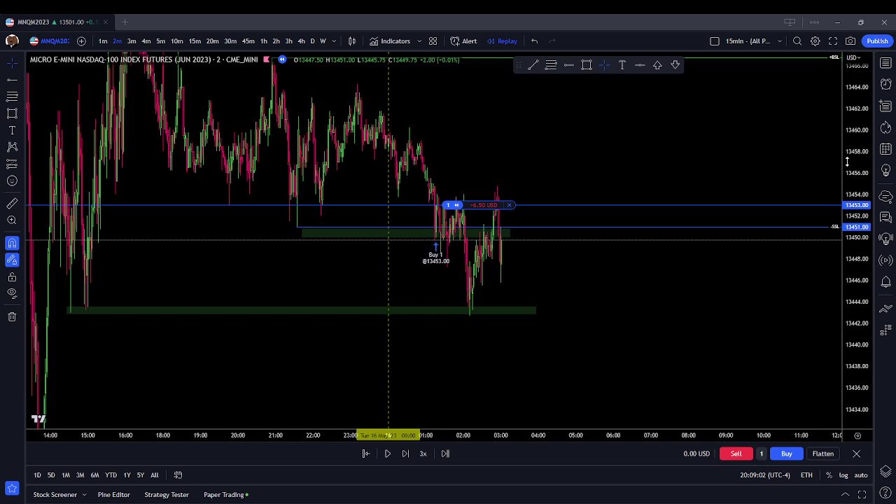
scroll(624, 261, "down", 2)
left_click(265, 307)
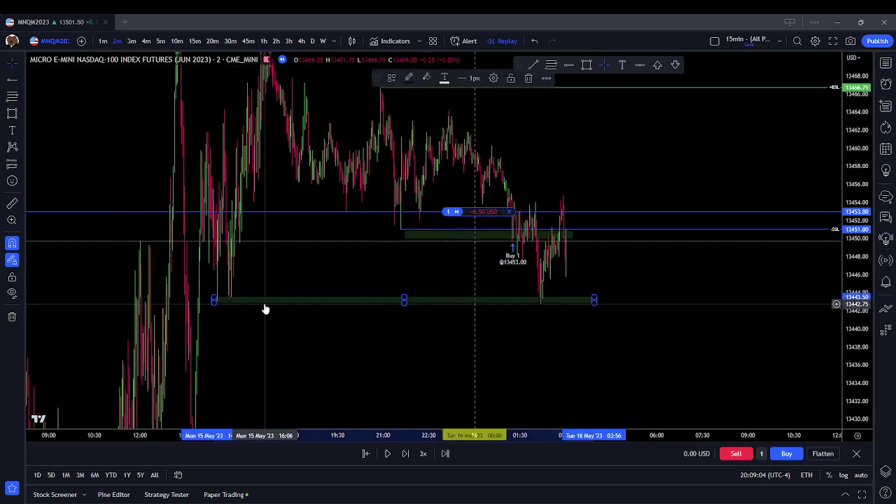
scroll(600, 175, "up", 2)
left_click(557, 166)
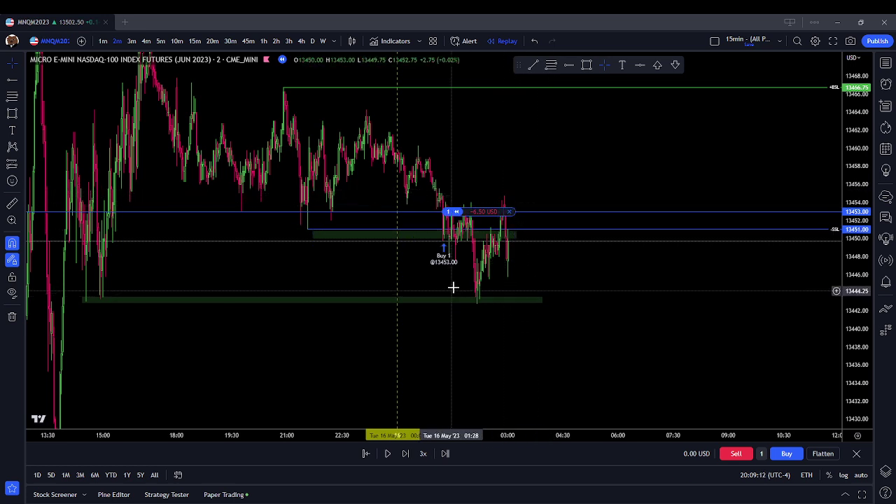
left_click(385, 454)
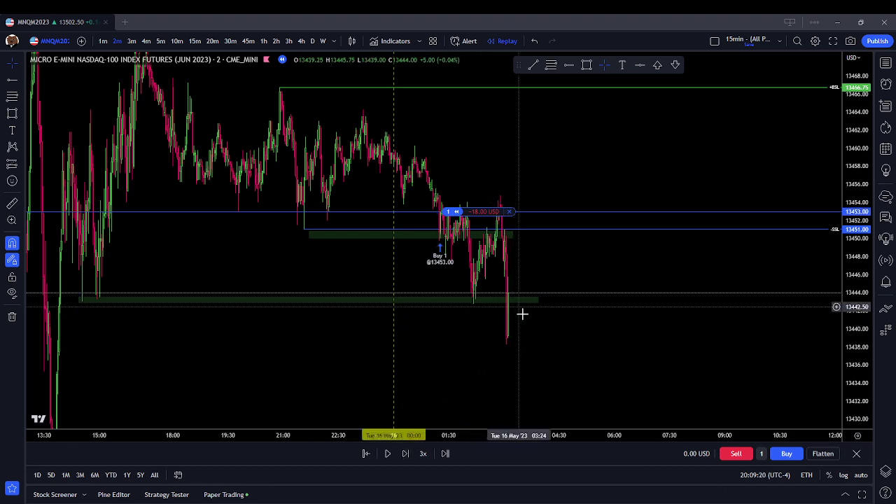
left_click(388, 454)
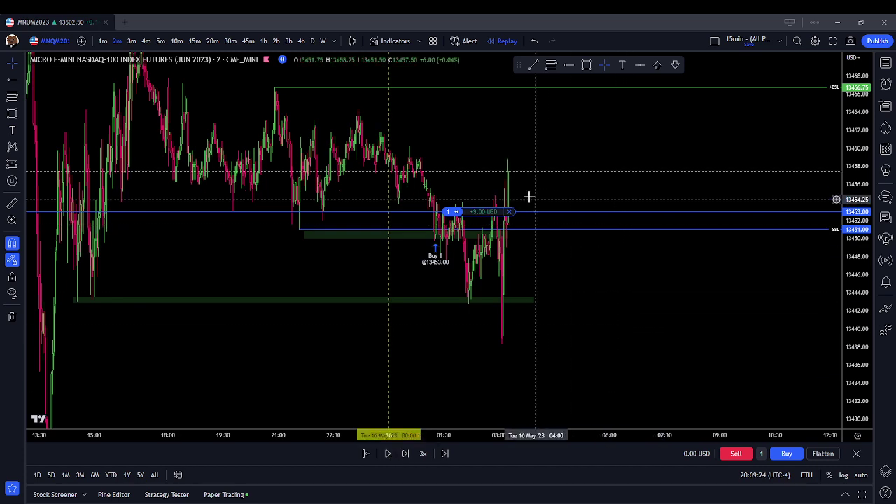
Step: Set the replay speed to 1x, advance to about 03:22, and close the long position at 13464.25
left_click(419, 453)
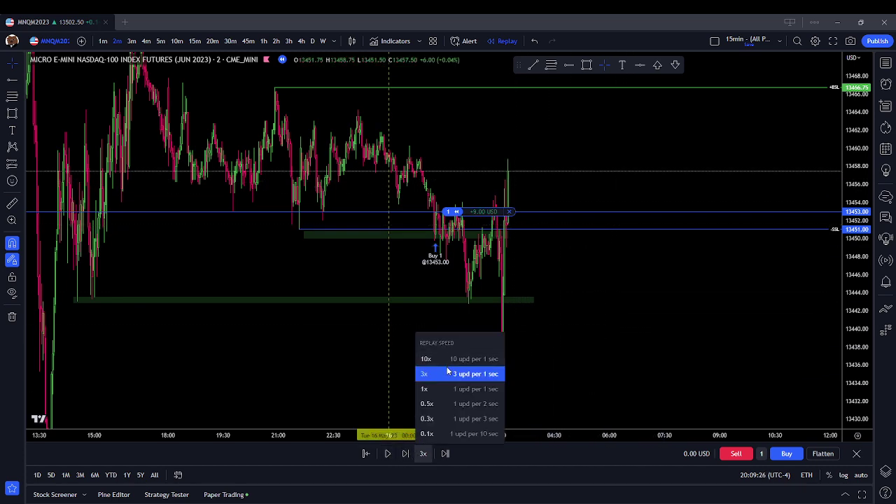
left_click(452, 389)
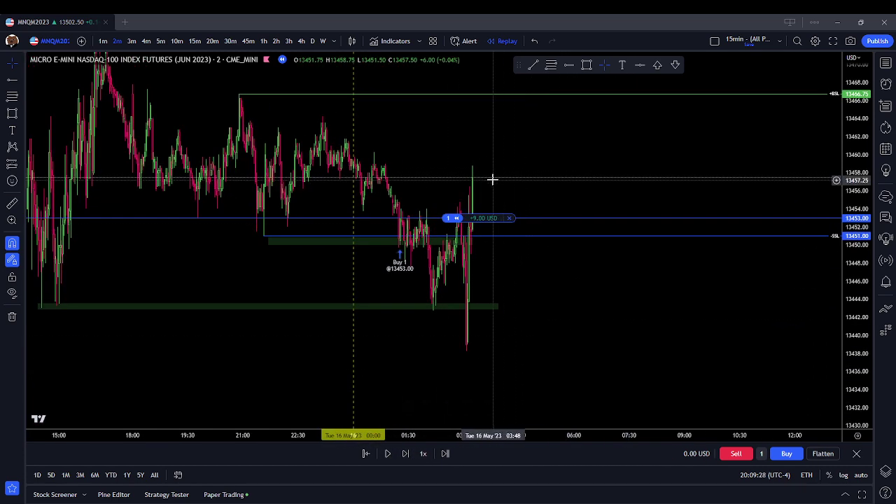
left_click(387, 456)
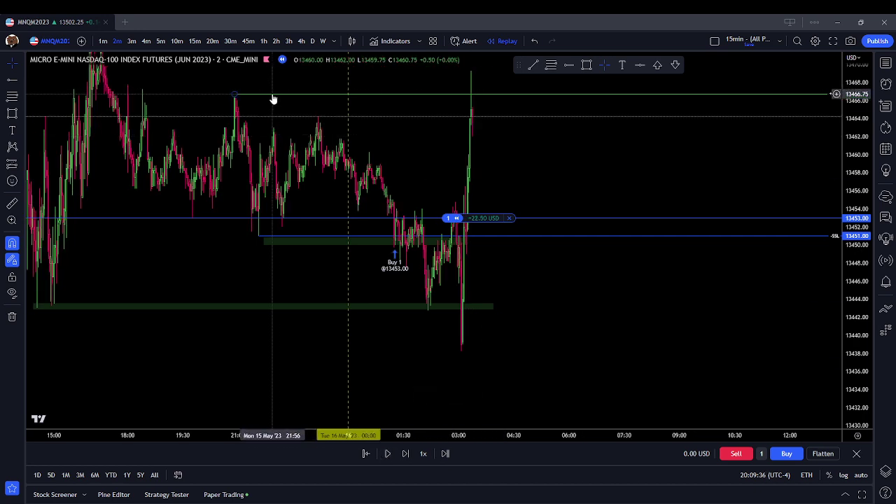
left_click(511, 218)
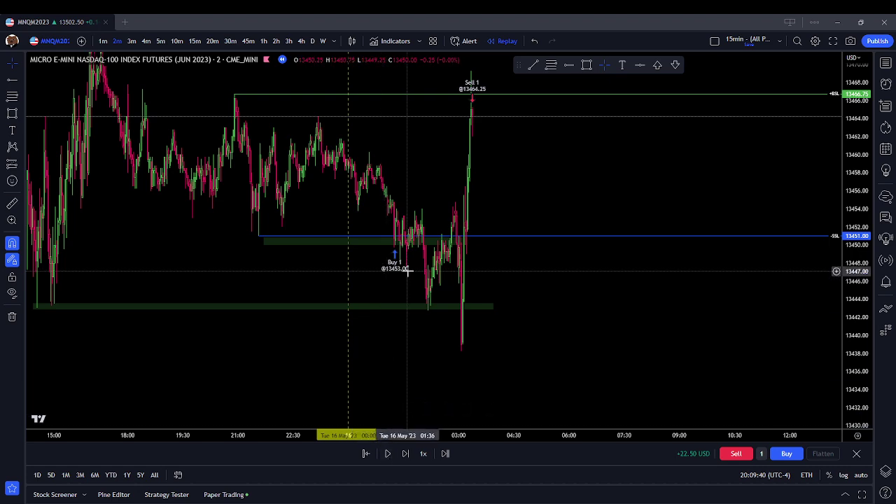
Step: Draw a small rectangle around the lowest 16 May swing low, from 13439.75 to 13437.25 and ending at 03:28
scroll(299, 268, "down", 1)
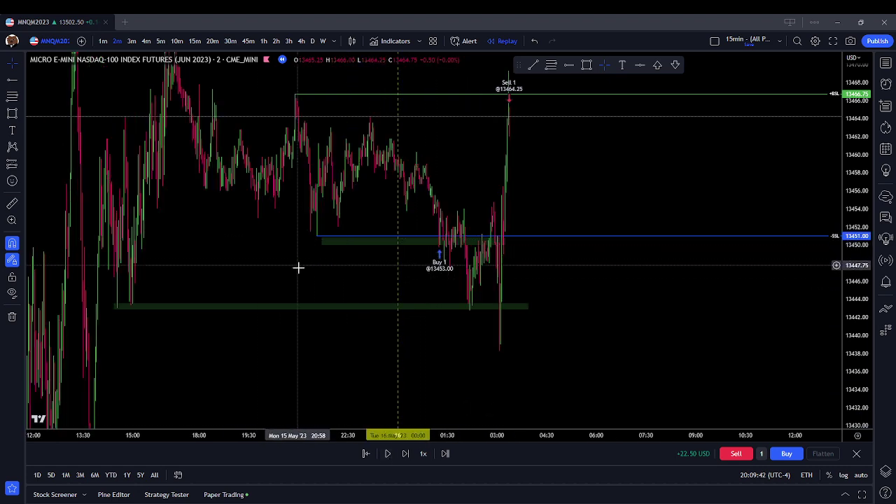
left_click_drag(191, 335, 198, 312)
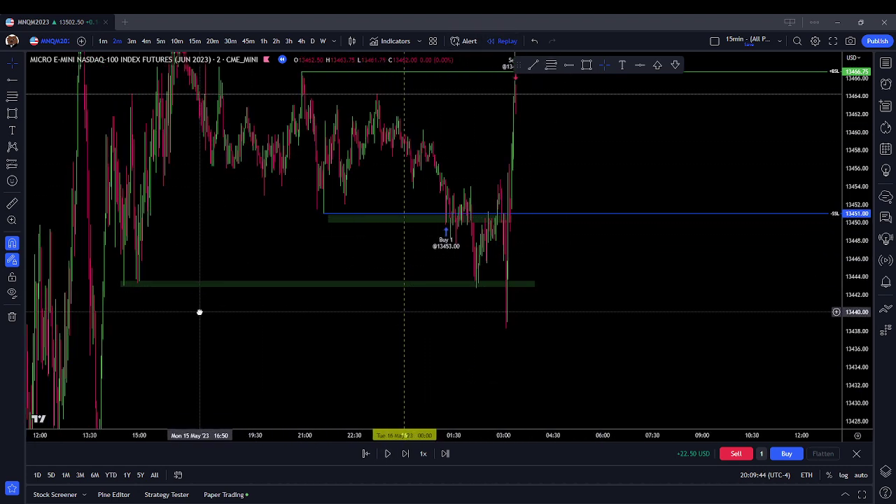
left_click(480, 289)
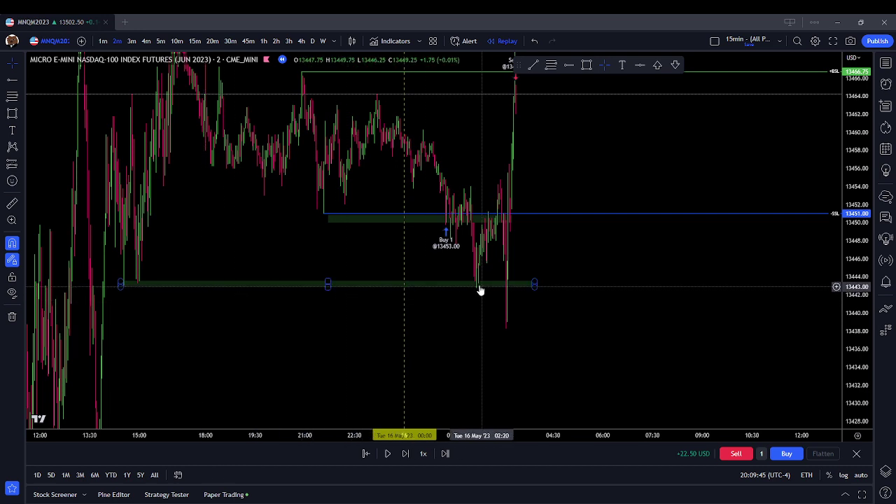
left_click(138, 282)
key("Escape")
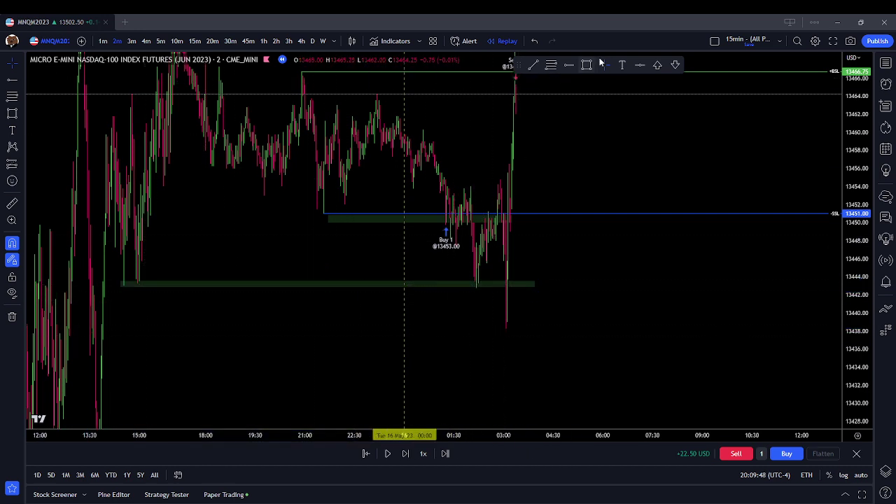
left_click(586, 65)
left_click_drag(497, 316, 518, 337)
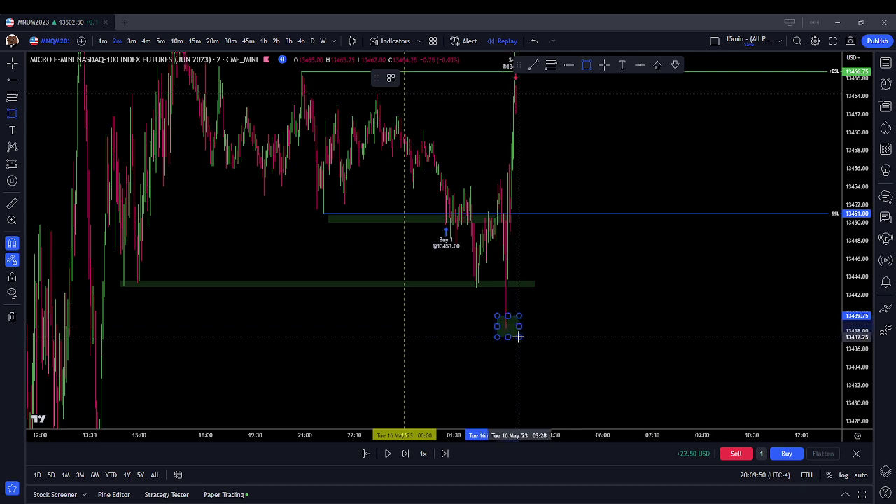
key("Escape")
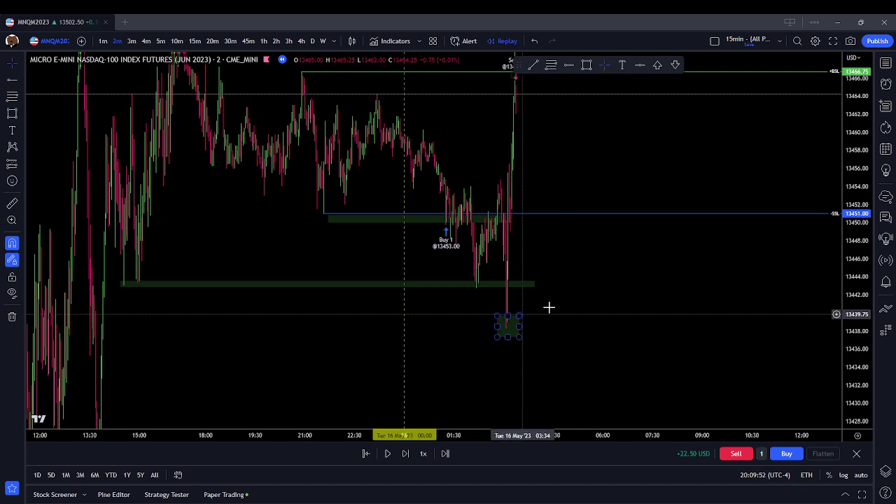
Step: Play the bar replay on past the +BSL line and pause it at about 03:32 on 16 May
scroll(548, 306, "up", 1)
left_click_drag(577, 294, 561, 380)
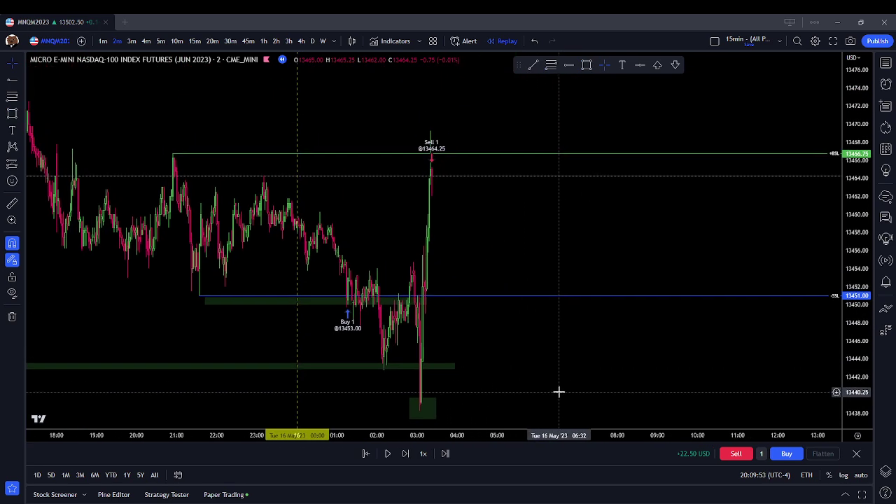
left_click(389, 455)
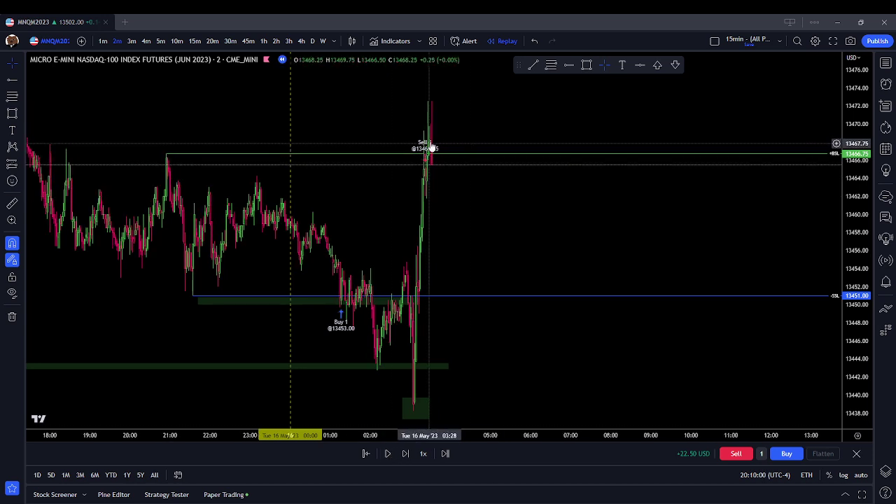
Step: Mark the 15 May 15:58 high with a +BSL horizontal ray at 13473.25 and delete the +BSL ray at 13466.75
scroll(415, 315, "down", 1)
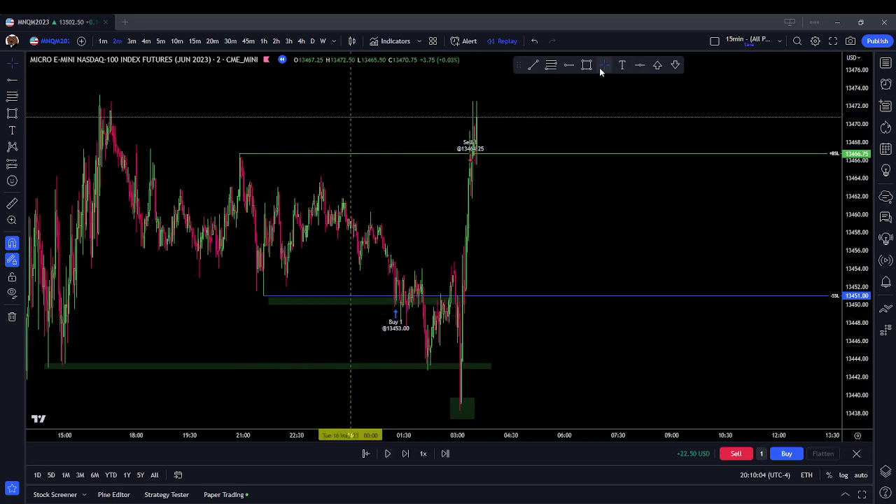
left_click(571, 64)
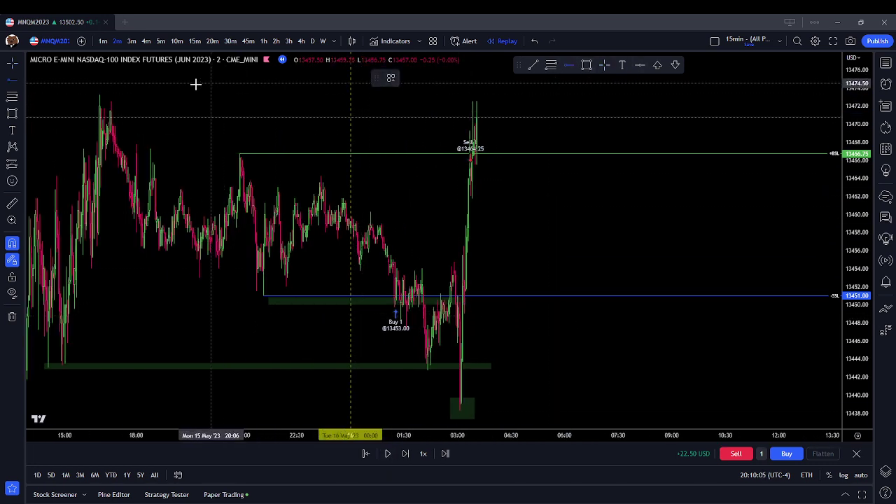
left_click(99, 94)
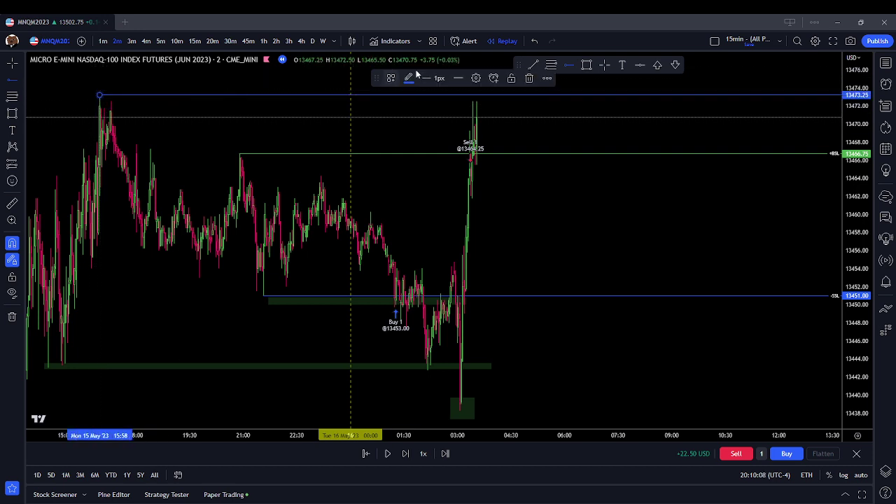
left_click(392, 78)
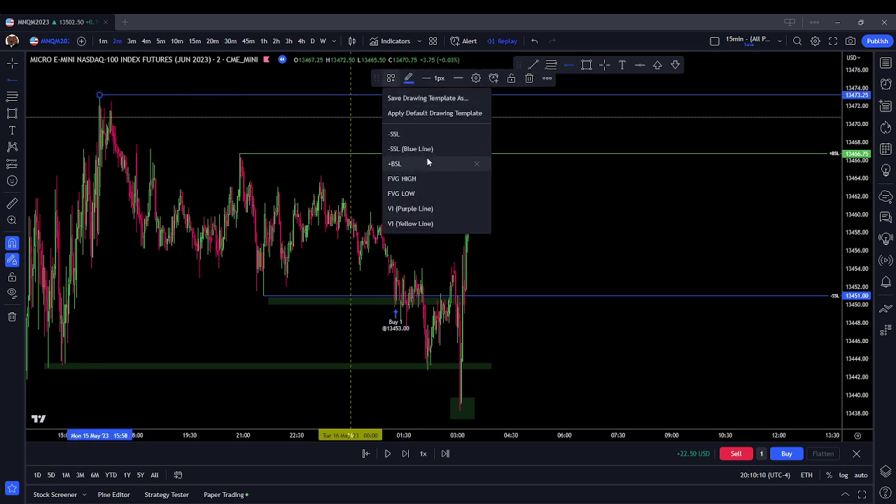
left_click(428, 163)
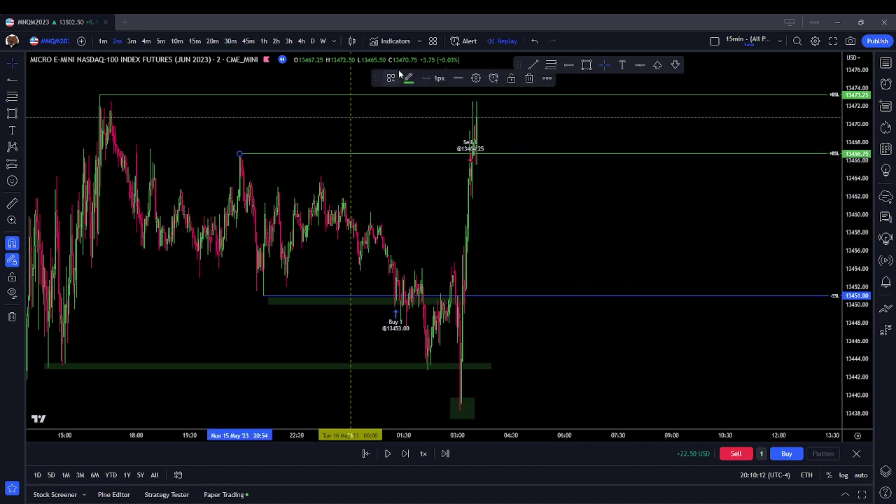
left_click(526, 79)
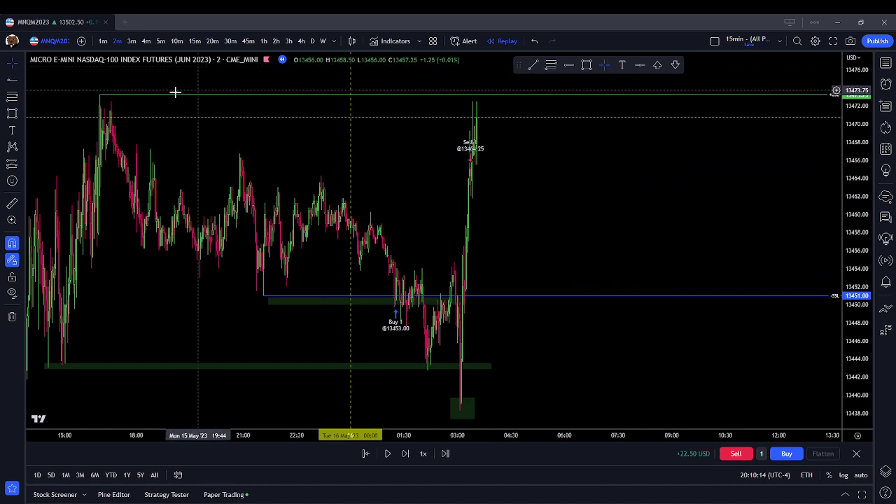
left_click(120, 92)
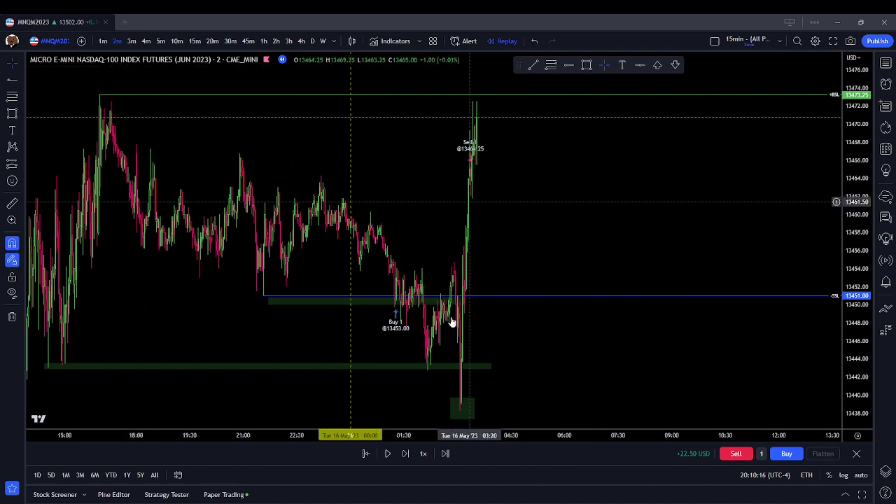
Step: Play the replay past the 13473.25 line, pause it, and mark the 15 May 13:10 high with a +BSL horizontal ray at 13479.00
left_click(388, 454)
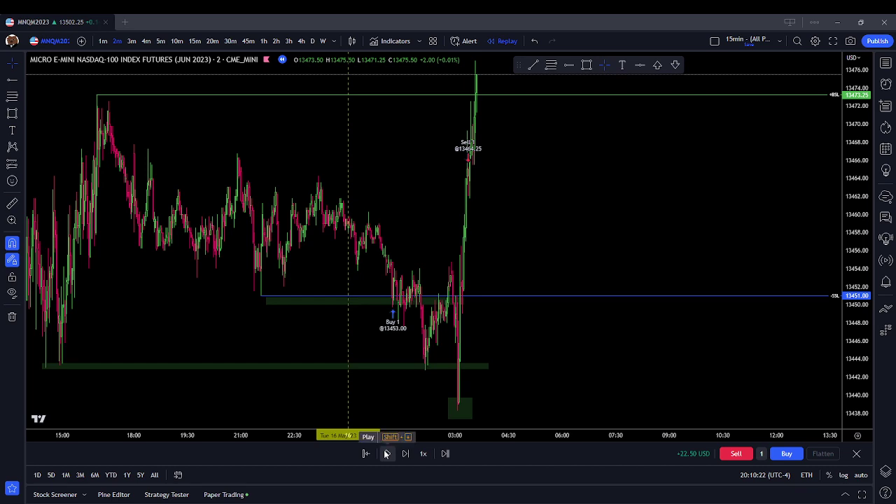
left_click_drag(639, 174, 602, 268)
scroll(436, 206, "down", 2)
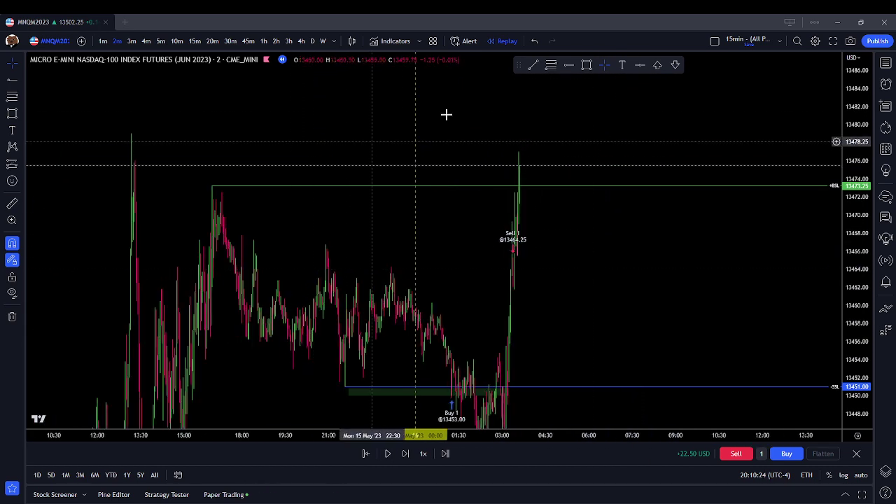
left_click(570, 64)
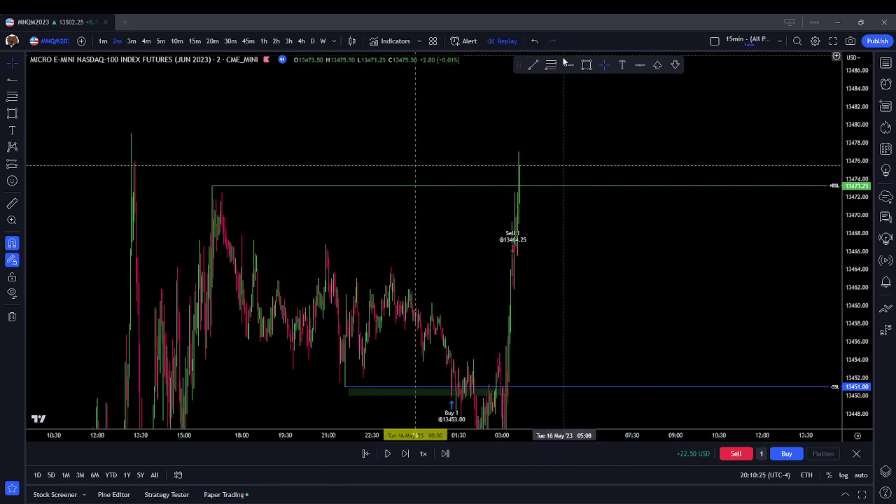
left_click(131, 132)
left_click(409, 79)
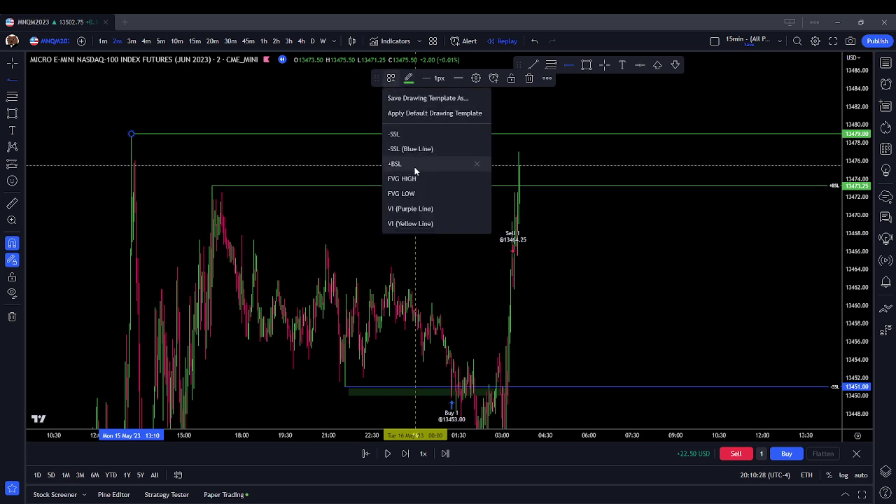
left_click(414, 164)
left_click(702, 273)
Step: Play the bar replay on through the 13479.00 +BSL line and pause it at about 03:46 on 16 May
scroll(640, 265, "up", 2)
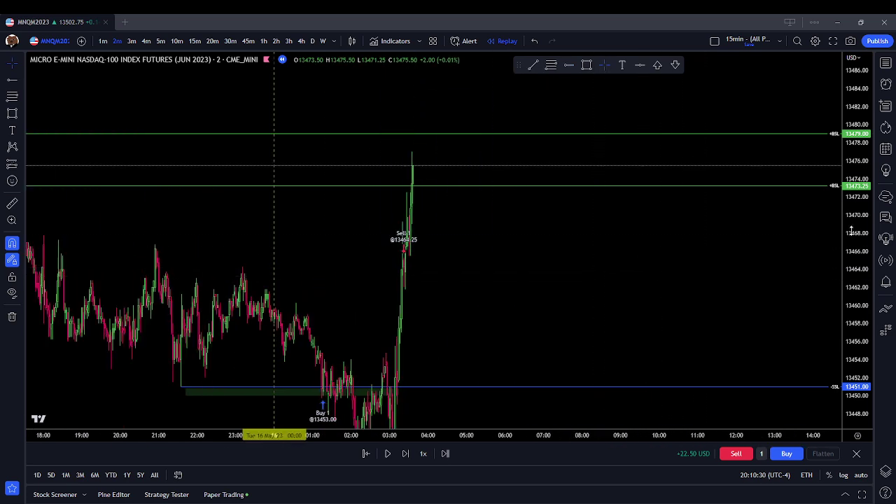
left_click_drag(850, 231, 455, 240)
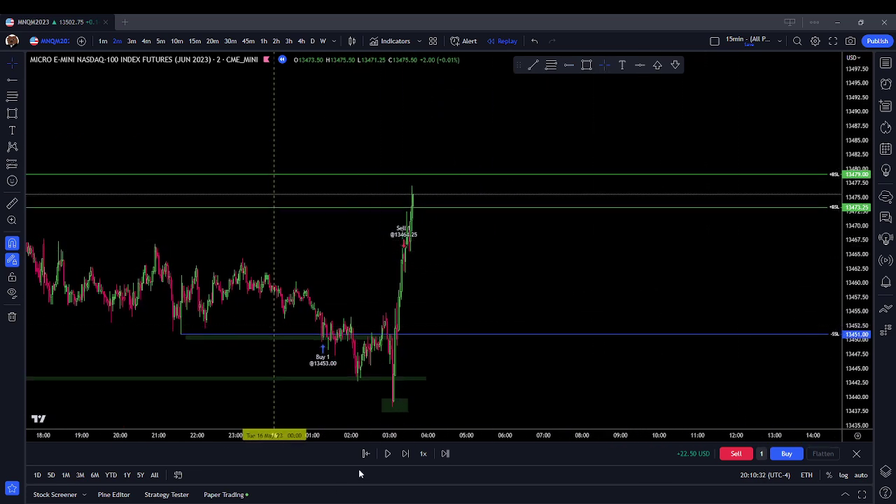
left_click_drag(415, 426, 514, 340)
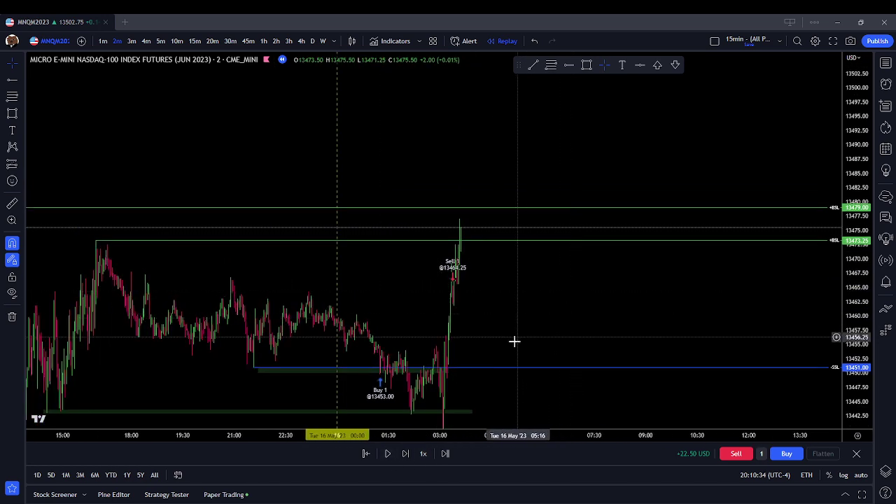
left_click(387, 453)
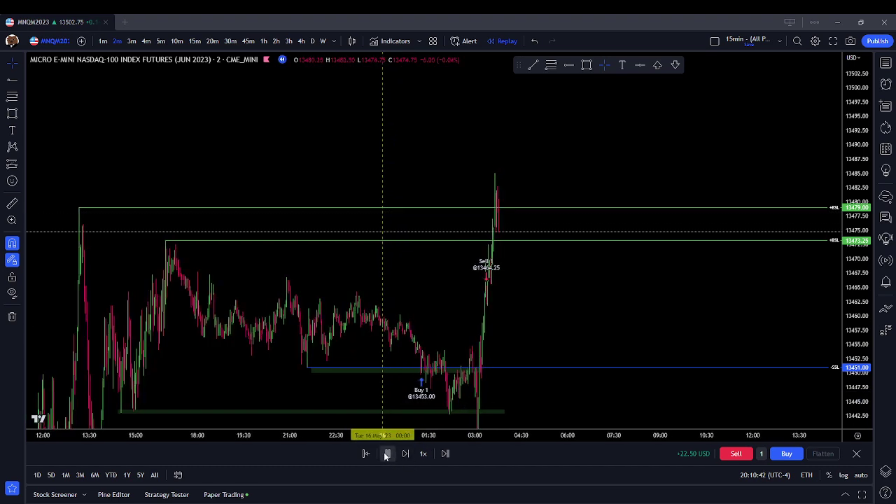
left_click(386, 455)
scroll(525, 287, "down", 3)
scroll(624, 273, "up", 4)
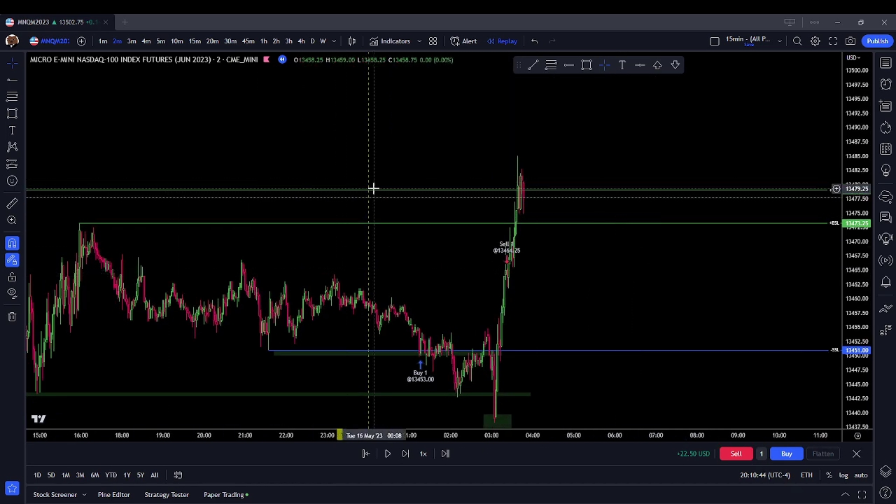
Step: Sell one contract short at 13477.75, play the replay on in stages and pause it at about 04:24
scroll(401, 335, "down", 1)
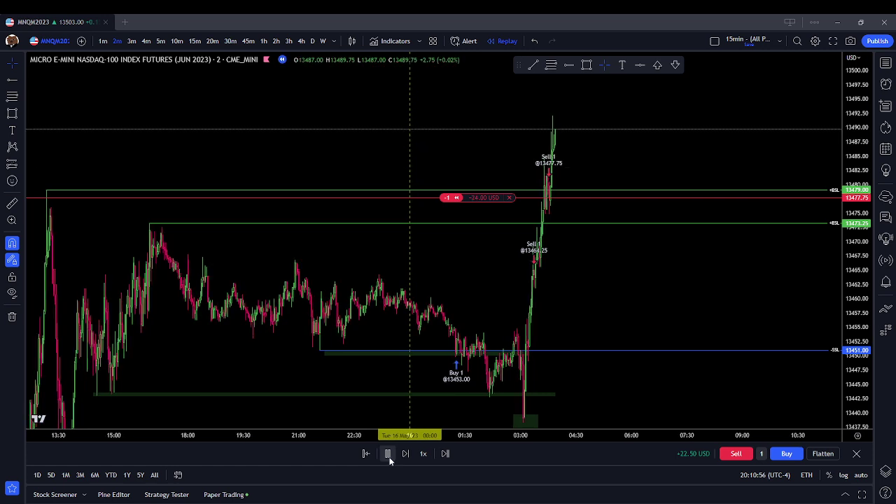
left_click(387, 454)
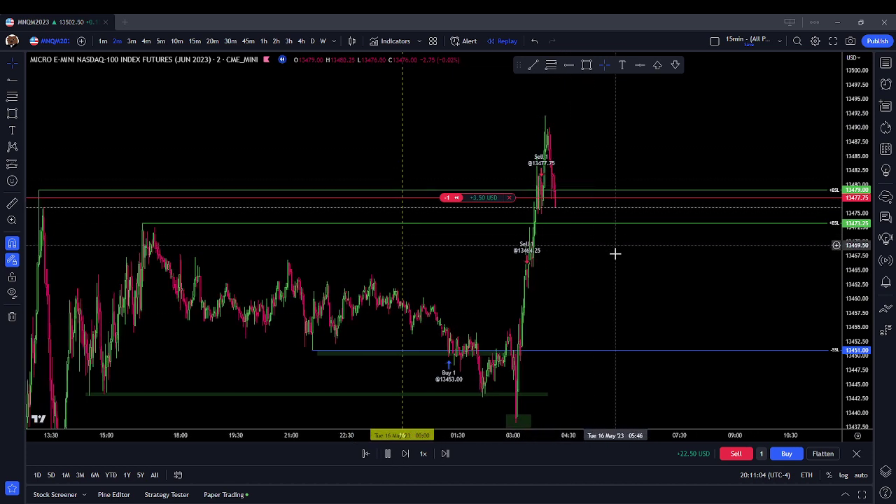
left_click_drag(614, 252, 544, 245)
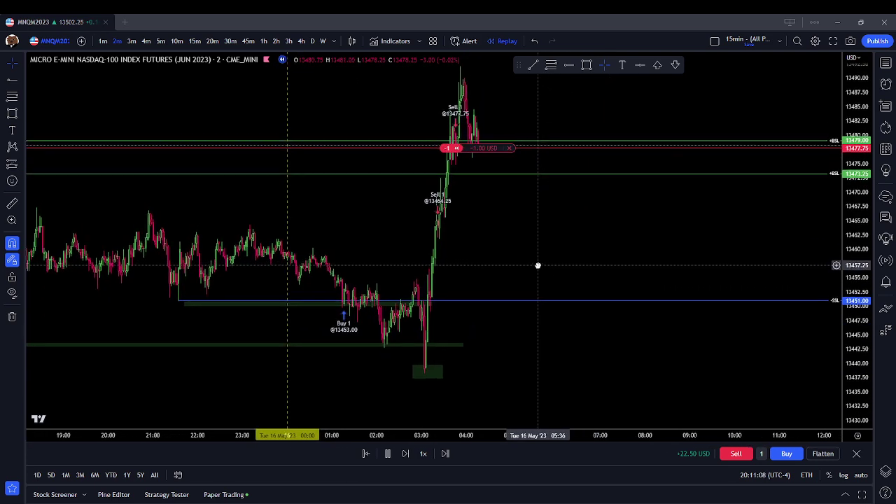
left_click(388, 453)
Step: Prepare to draw a rectangle near the 16 May swing high with magnet snapping turned off
scroll(576, 208, "up", 4)
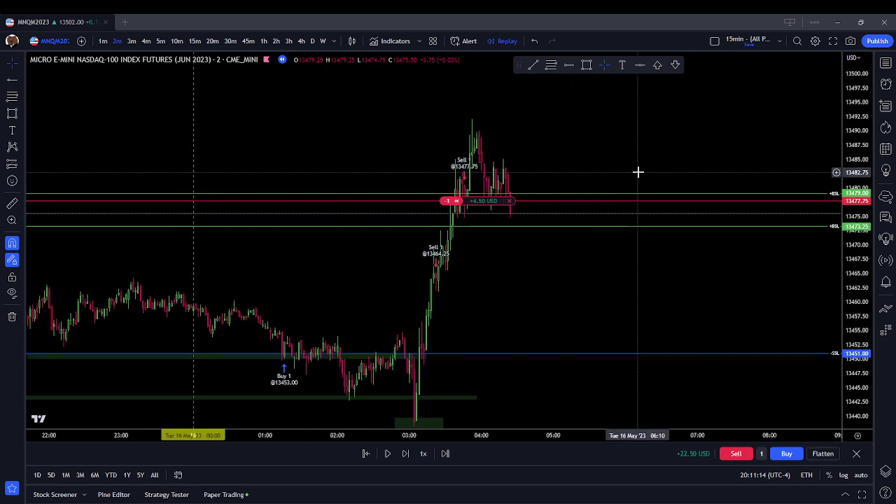
scroll(637, 171, "up", 2)
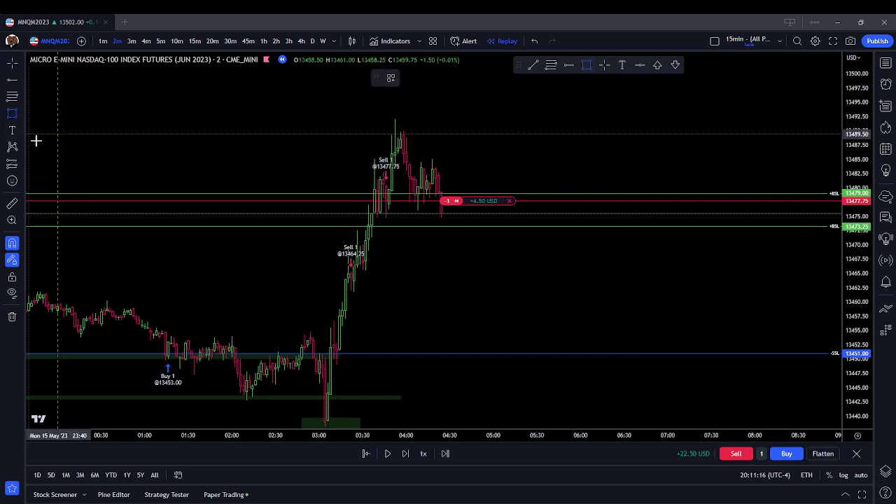
left_click(12, 243)
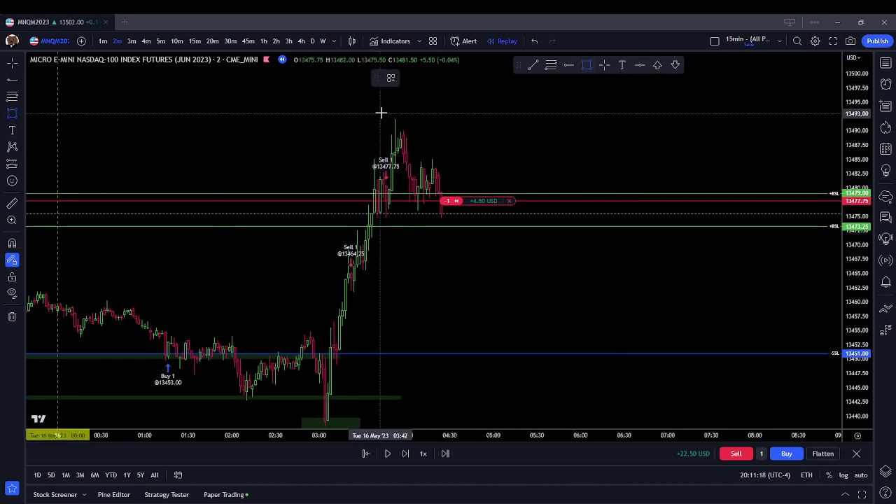
left_click_drag(380, 112, 416, 134)
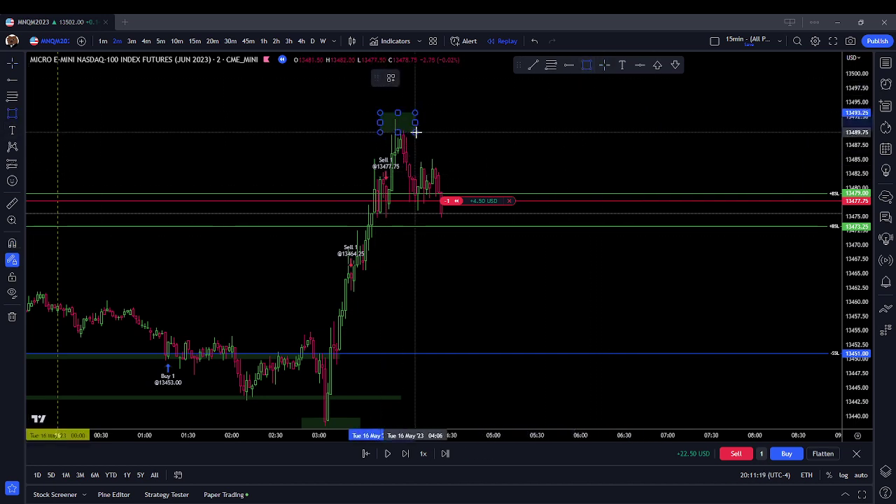
left_click(16, 114)
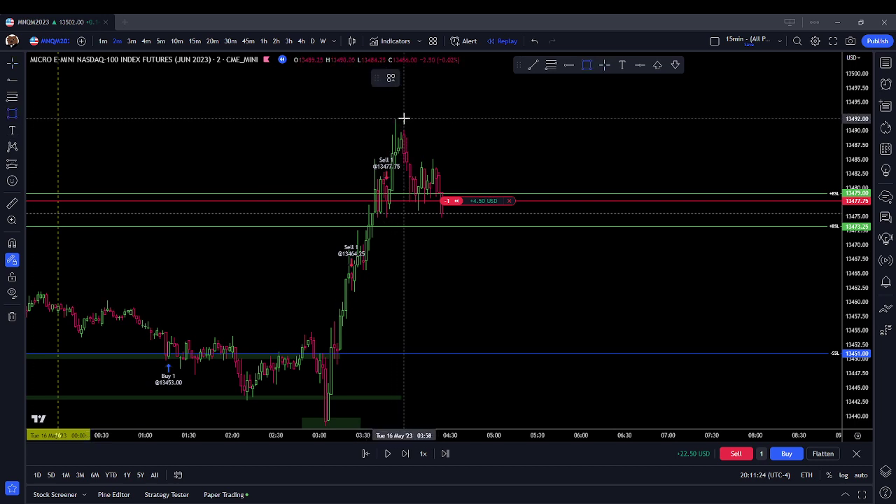
key("Escape")
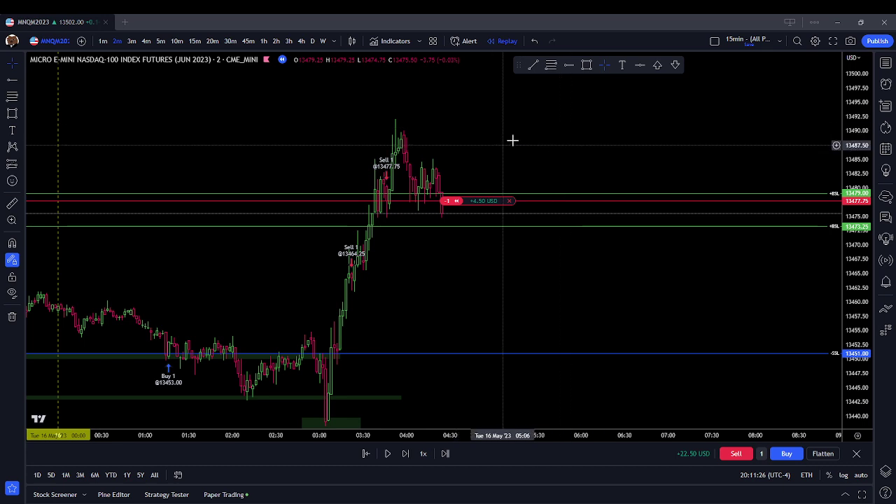
Step: Draw a thin rectangle below the swing high, from 13484.75 to 13483.75 between 03:50 and 04:36, and fill it yellow
left_click(12, 113)
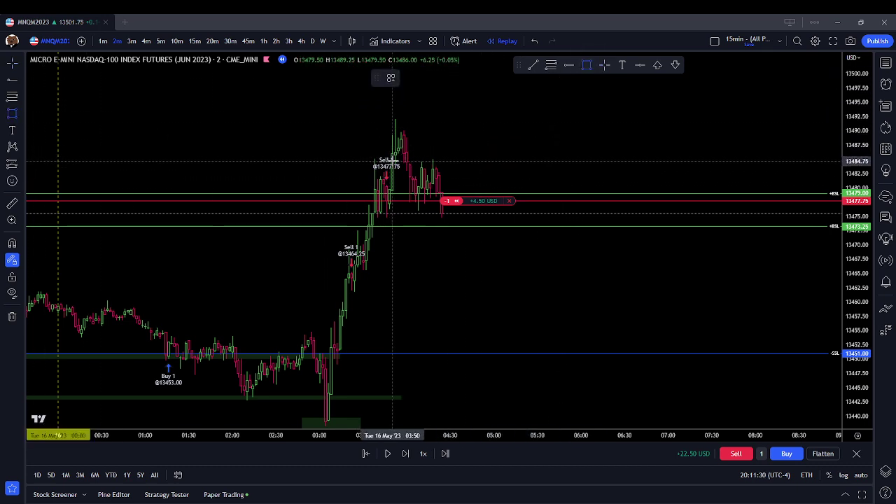
left_click_drag(394, 161, 460, 166)
left_click(410, 79)
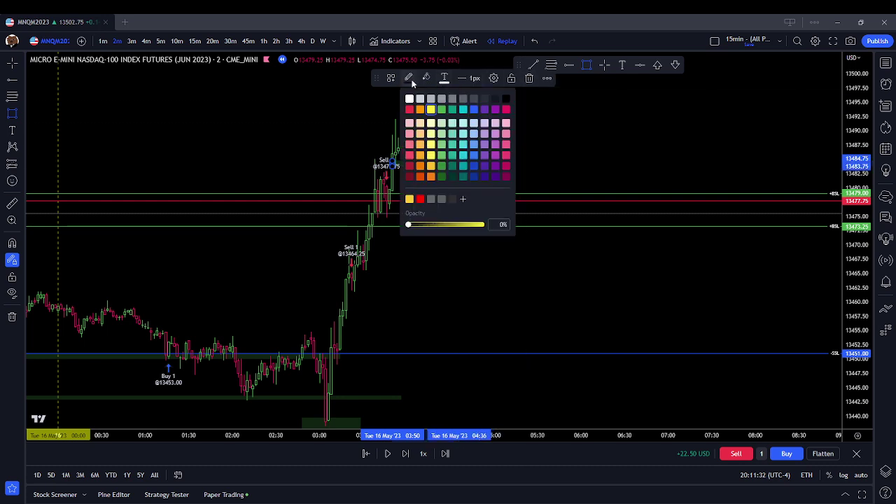
left_click(430, 109)
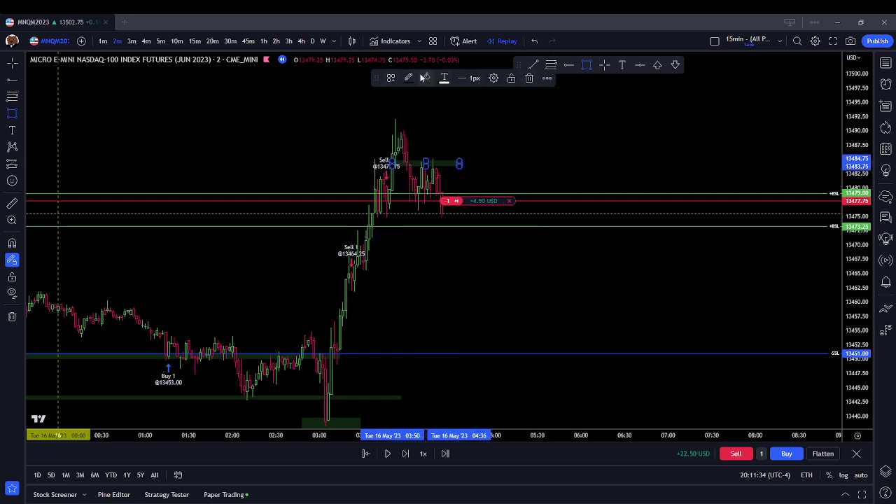
left_click(424, 77)
left_click(448, 110)
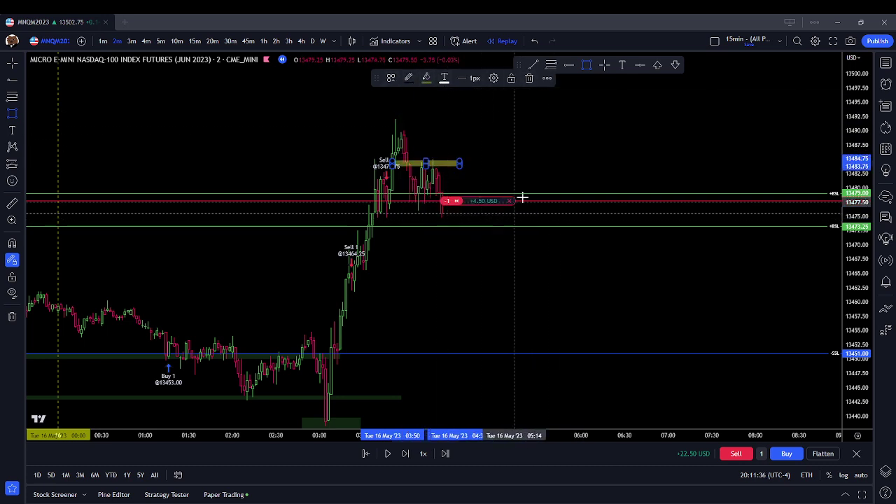
left_click(511, 156)
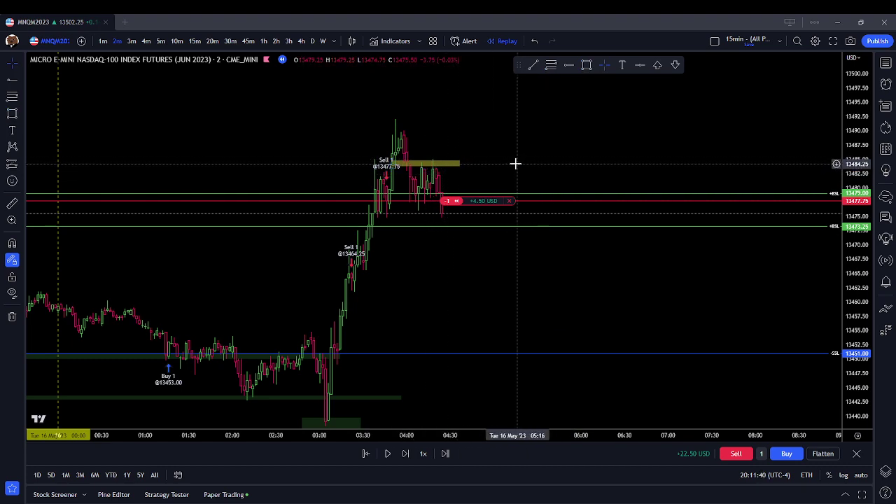
Step: Play the bar replay on in short stages and pause it at about 04:44 on 16 May
scroll(516, 156, "down", 3)
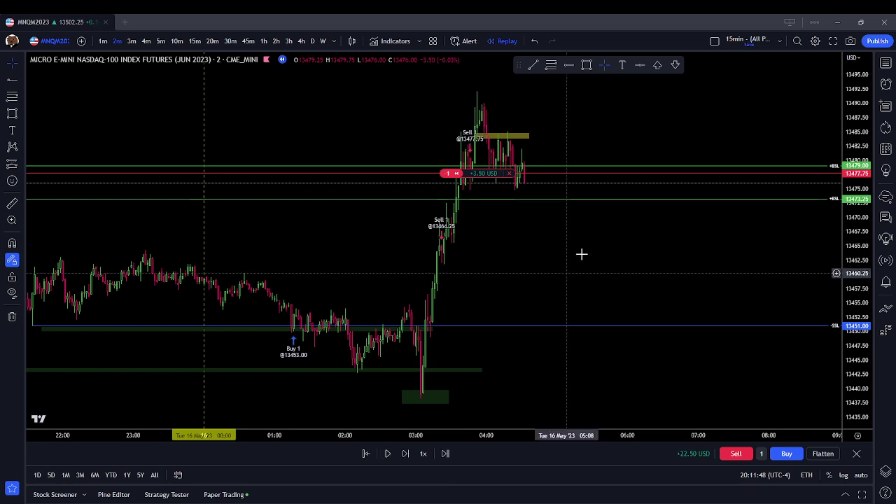
scroll(578, 250, "up", 1)
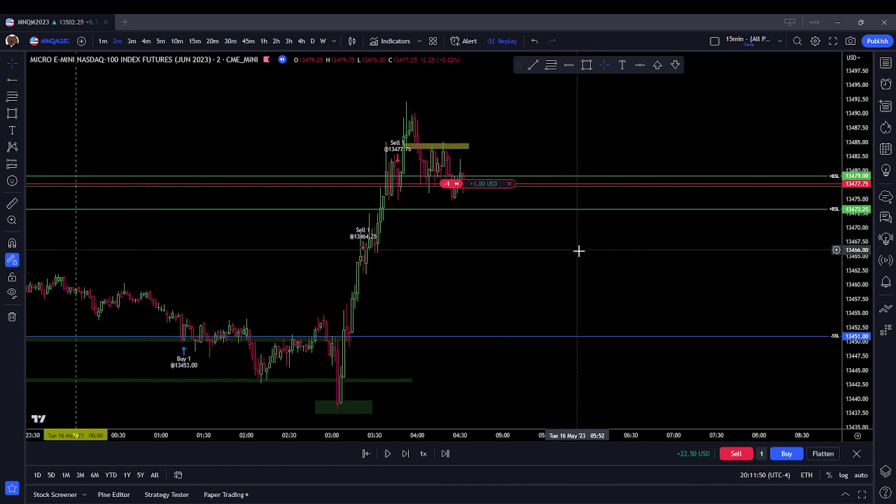
scroll(578, 251, "up", 1)
left_click_drag(518, 272, 497, 254)
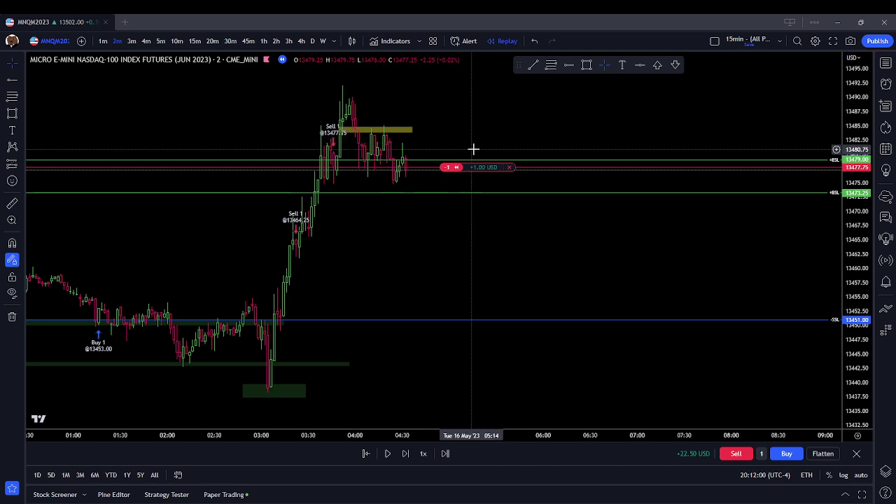
scroll(472, 149, "up", 1)
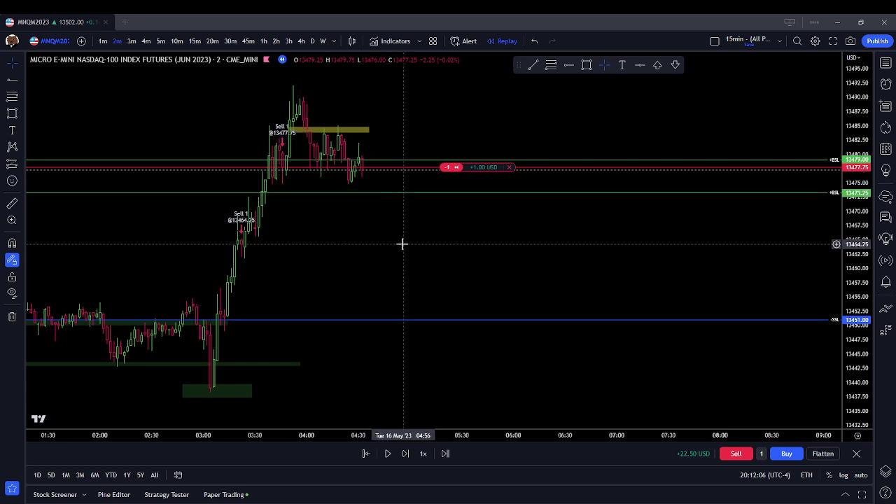
left_click(386, 455)
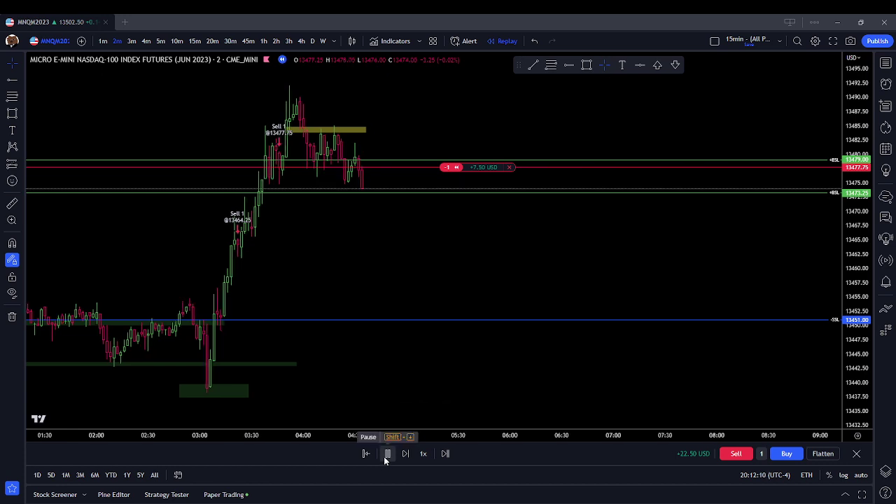
left_click(386, 454)
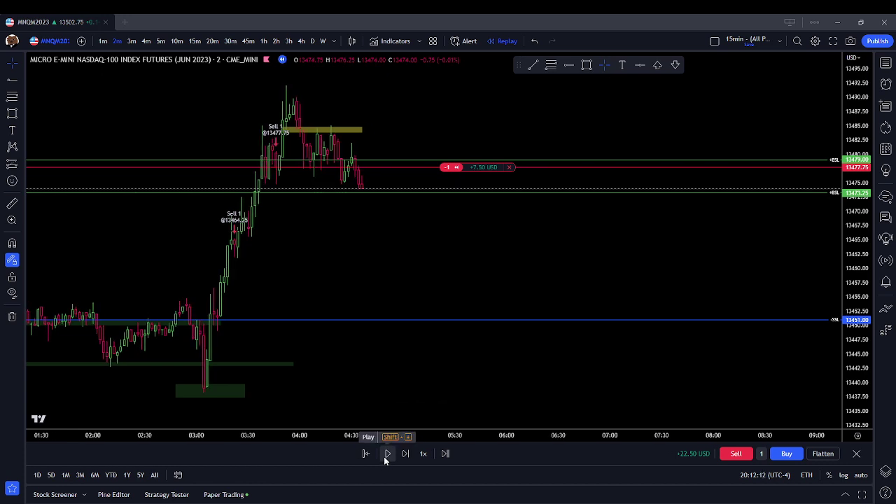
left_click(387, 453)
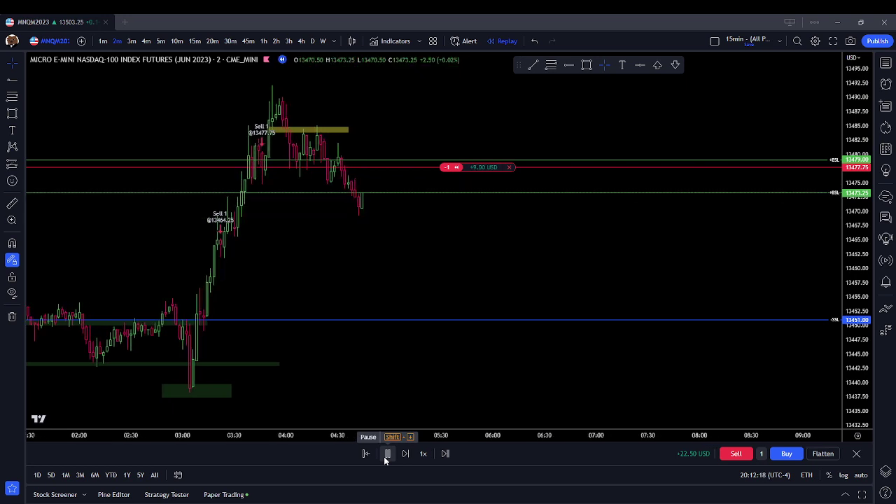
left_click(384, 457)
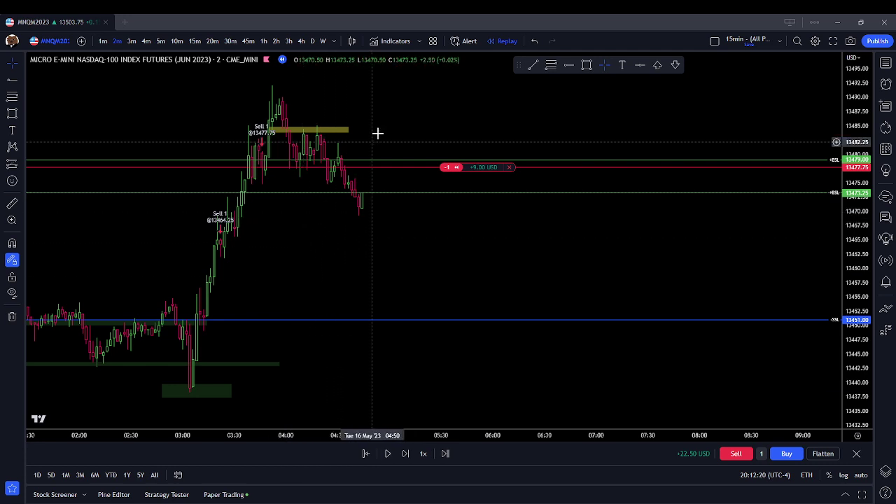
Step: Draw a horizontal trend line at about 13470.00 from 03:28 to 04:52, and a yellow rectangle over the candles at its start
left_click(537, 67)
left_click(231, 220)
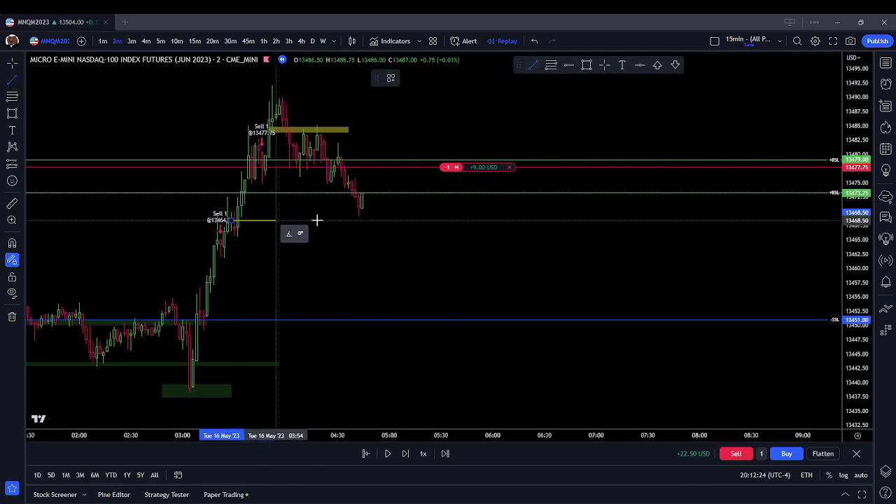
left_click(376, 220)
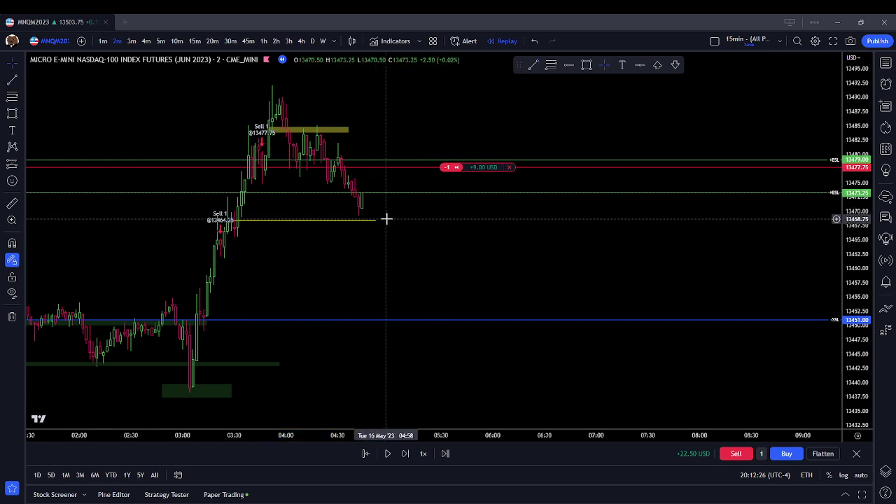
left_click_drag(368, 223, 368, 210)
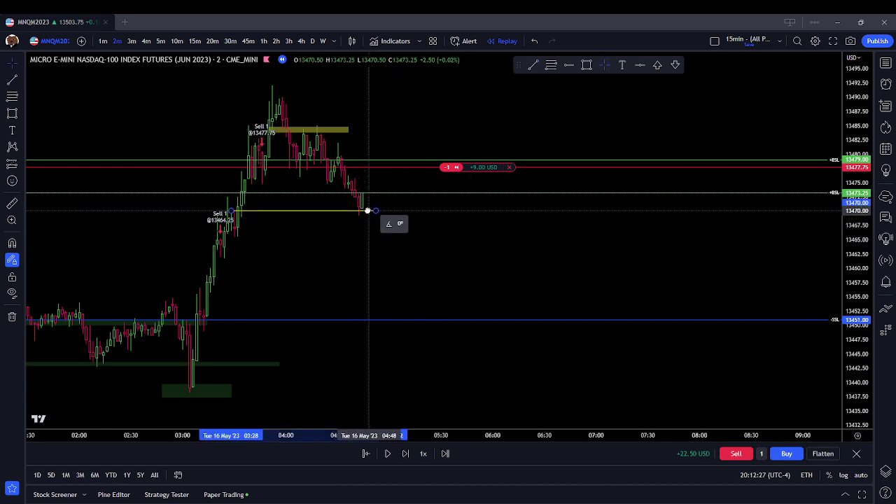
left_click(586, 64)
left_click_drag(224, 238, 245, 207)
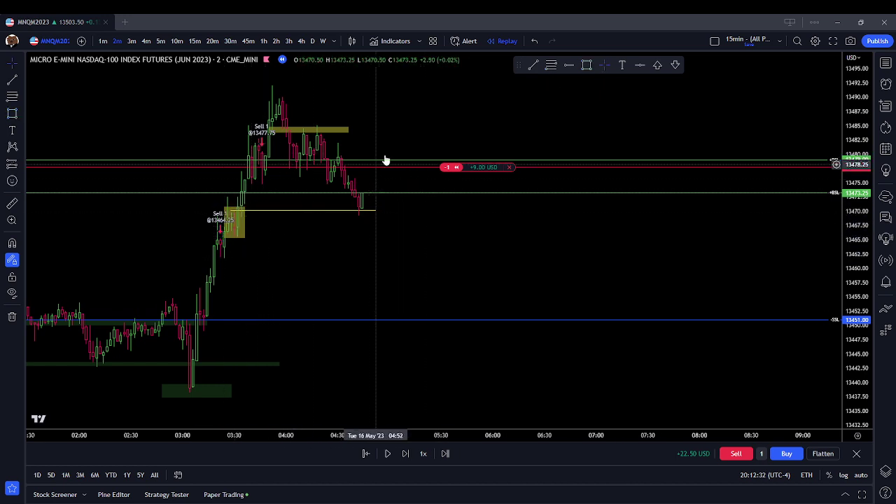
Step: Close the short position at 13473.25, play the replay on and pause it at about 05:02
left_click(508, 167)
scroll(488, 248, "down", 1)
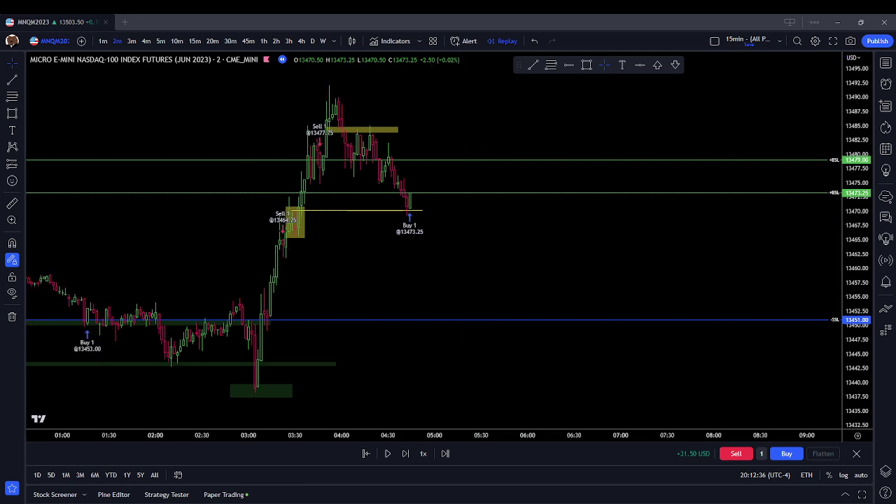
left_click(391, 453)
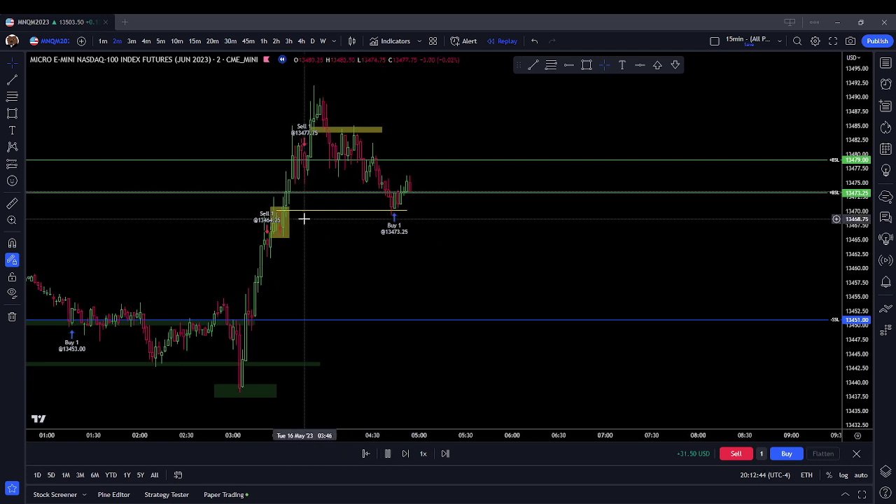
left_click(383, 458)
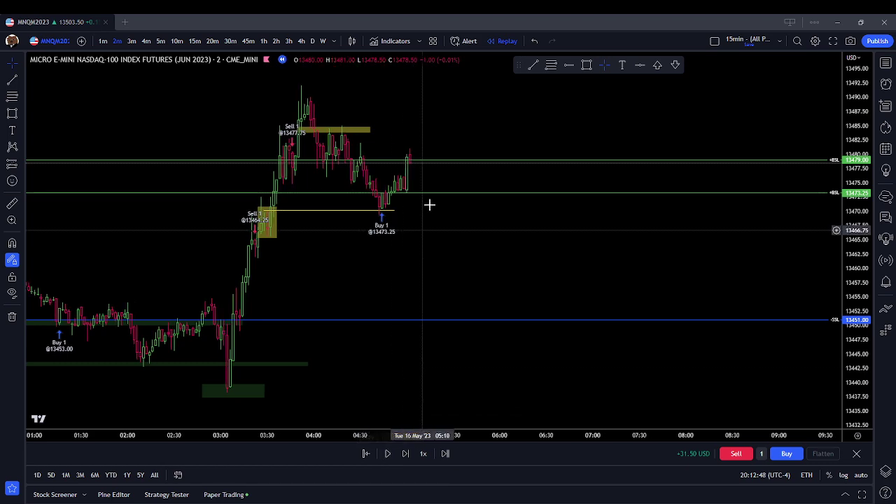
Step: Apply the saved +OB template to the horizontal trend line that starts at 03:28
left_click_drag(469, 214, 515, 274)
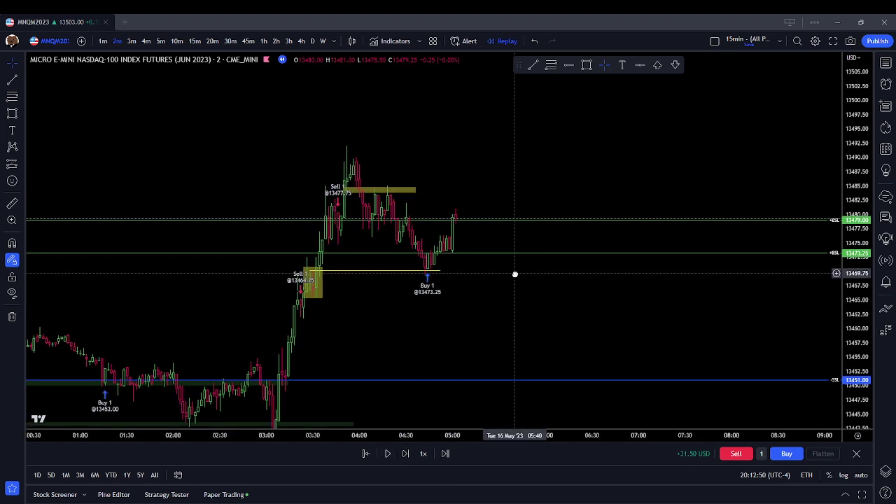
double_click(374, 278)
left_click(391, 353)
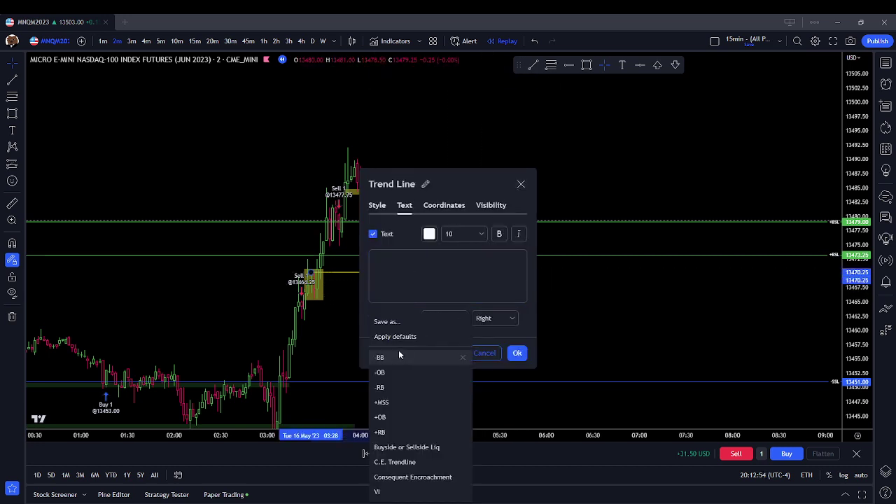
left_click(412, 419)
left_click(514, 352)
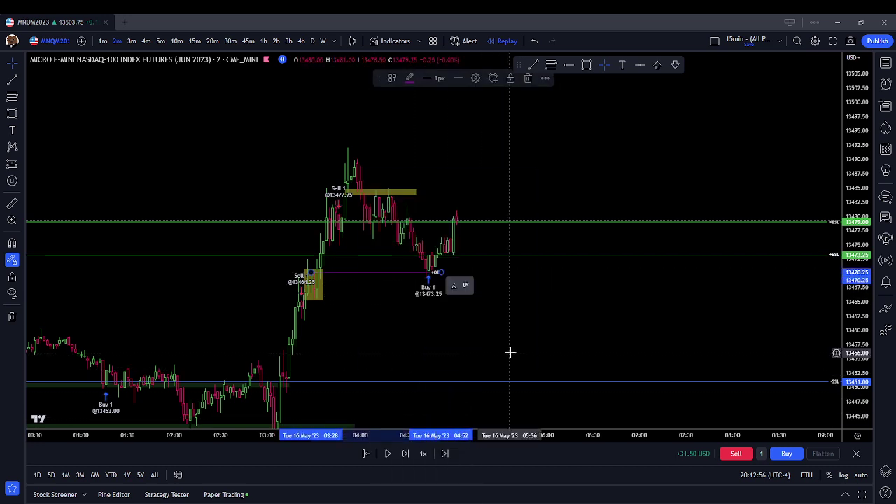
Step: Buy one contract at 13479.25, play the replay on and pause it at about 05:20
left_click(885, 61)
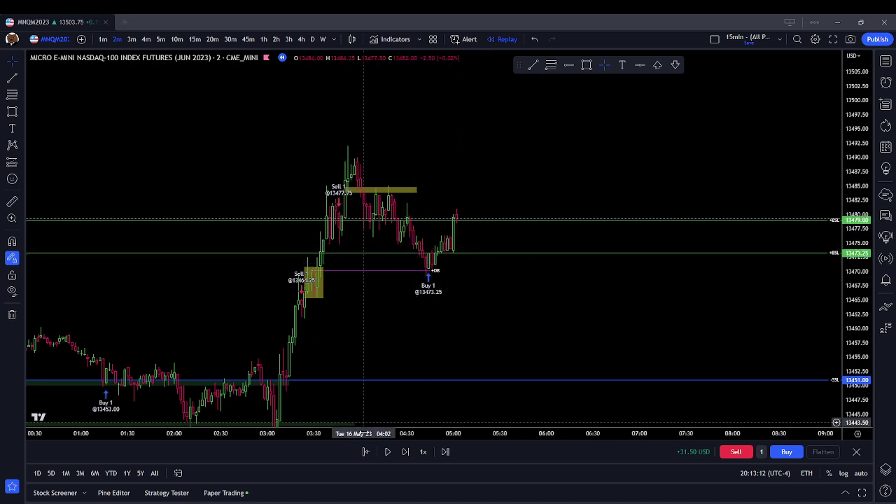
left_click(787, 453)
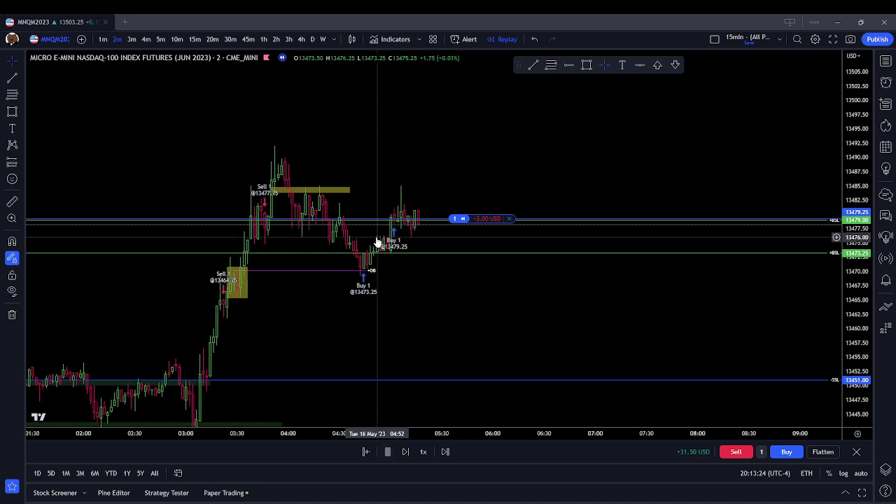
left_click(390, 452)
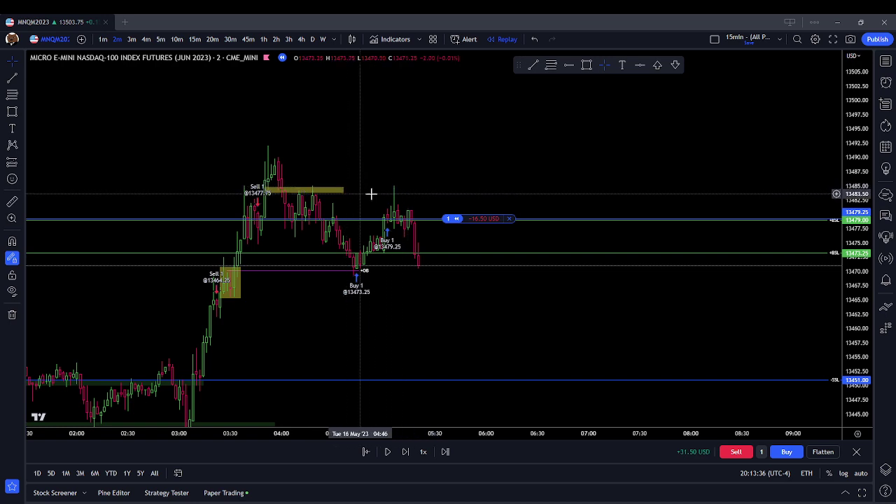
Step: Close the long position at 13471.00 and extend the end of the +OB line to about 05:30
left_click(513, 219)
left_click_drag(483, 182, 504, 88)
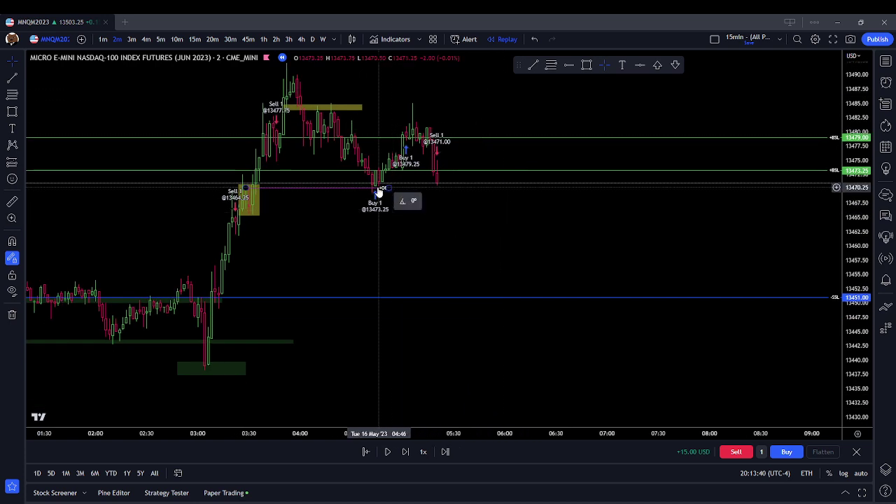
left_click_drag(388, 186, 455, 187)
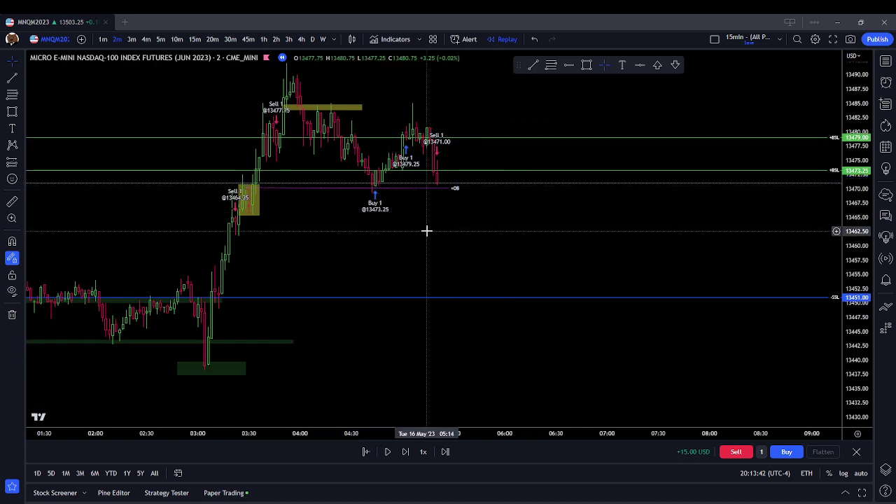
Step: Play the replay on to about 05:22, and reshape the lower yellow rectangle to about 13465.25 to 13463.75, from 03:12 to 05:52
left_click_drag(427, 230, 487, 203)
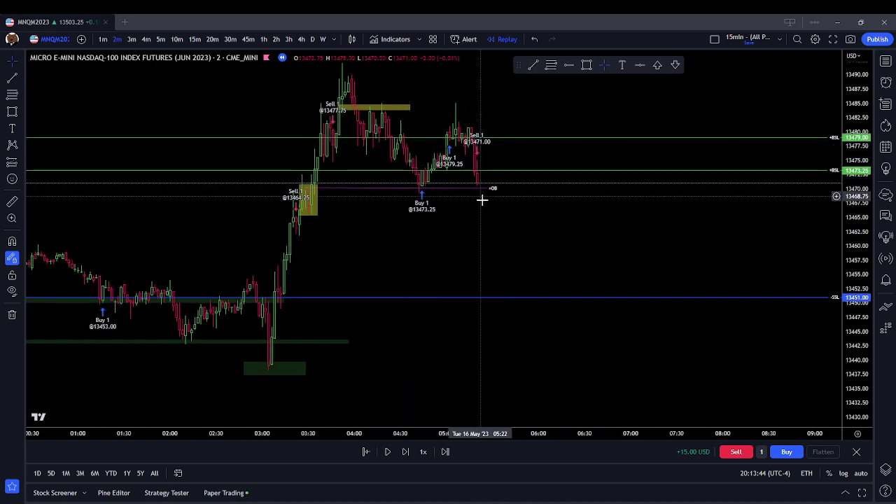
left_click_drag(498, 242, 490, 243)
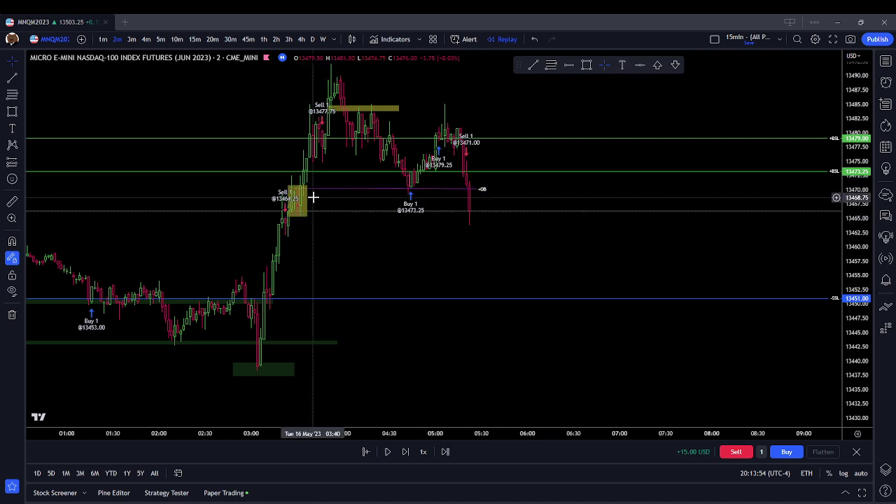
left_click(294, 185)
left_click_drag(294, 186, 515, 221)
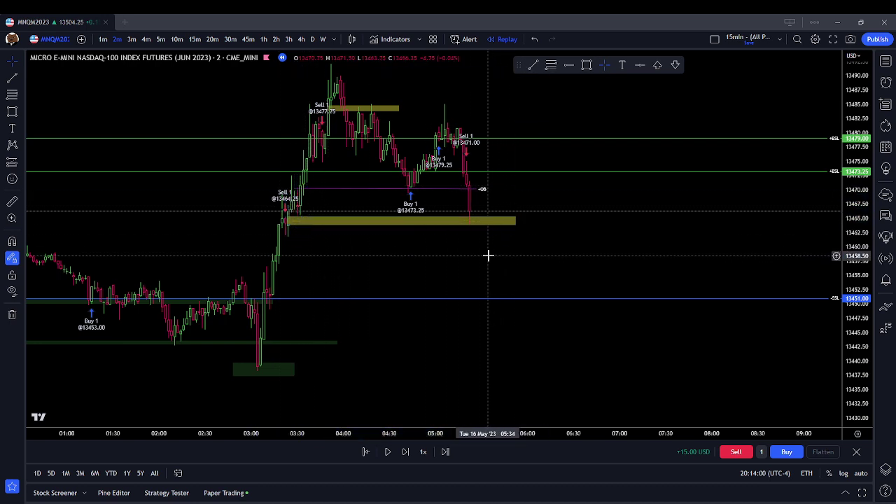
left_click_drag(286, 221, 270, 221)
Step: Buy one contract at 13466.25, play the replay on in stages and pause it at about 06:00
left_click(363, 258)
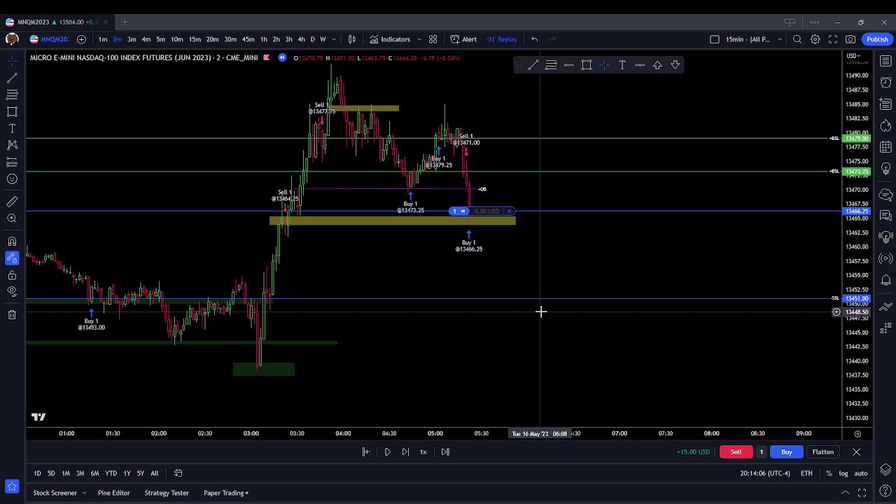
scroll(526, 257, "right", 3)
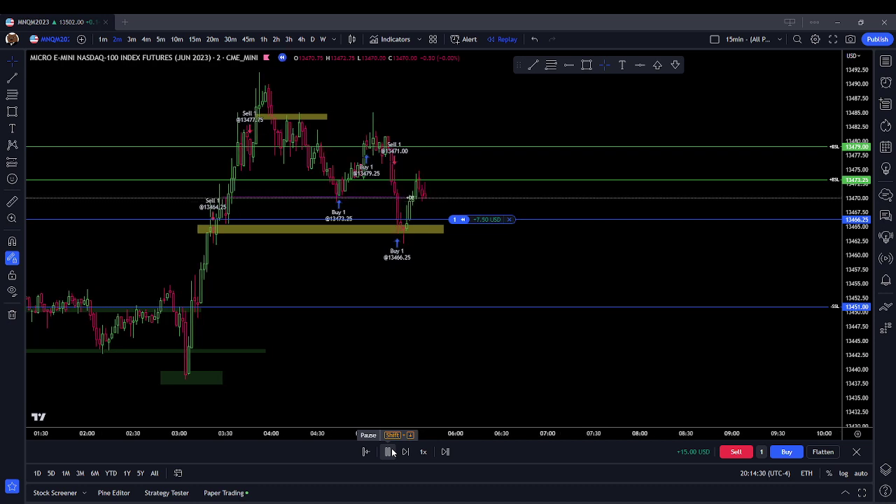
left_click(390, 451)
left_click(208, 229)
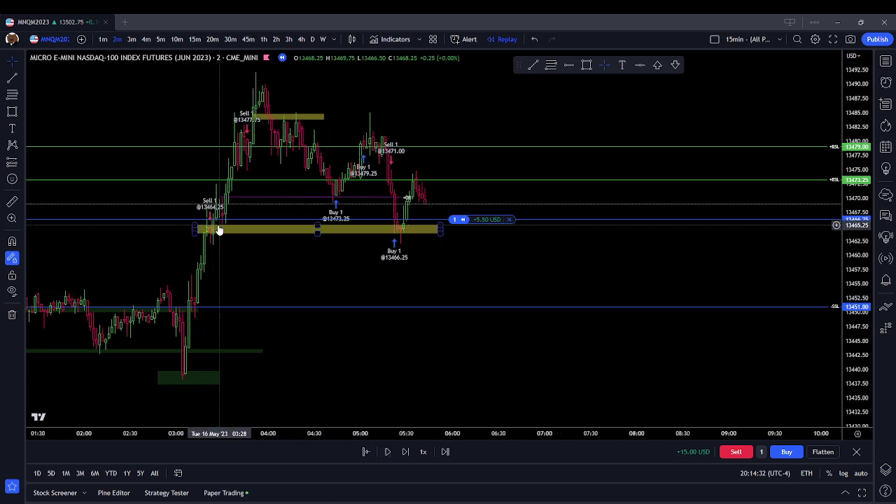
key("shift+Right")
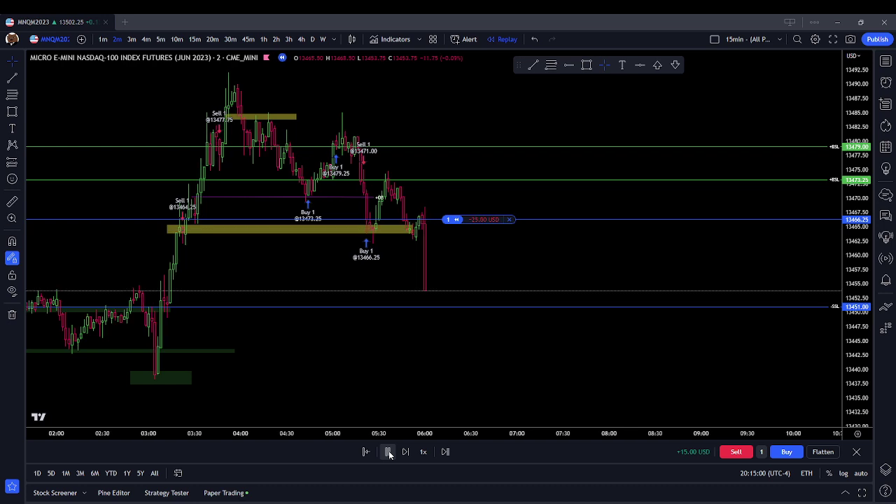
left_click(390, 452)
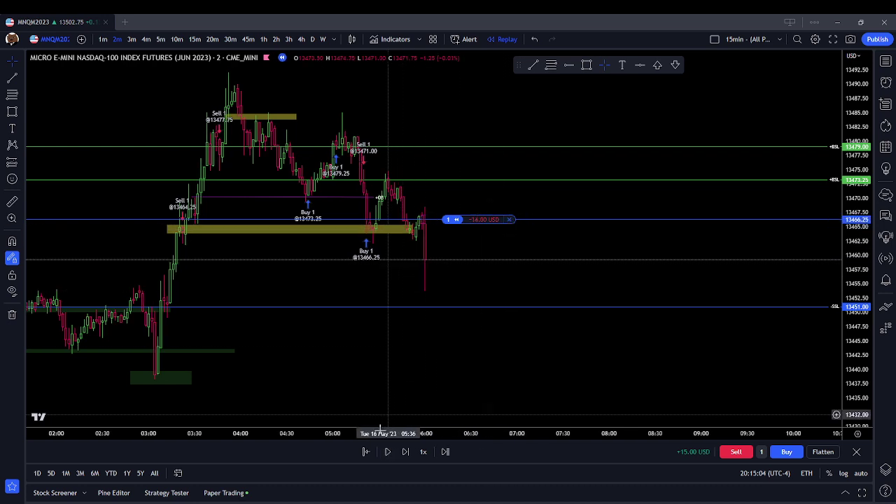
Step: Draw a thin yellow rectangle from 13454.50 to 13453.50 between 03:04 and 06:14, and another over the rally candles from 13456.75 to 13448.50
scroll(494, 283, "down", 2)
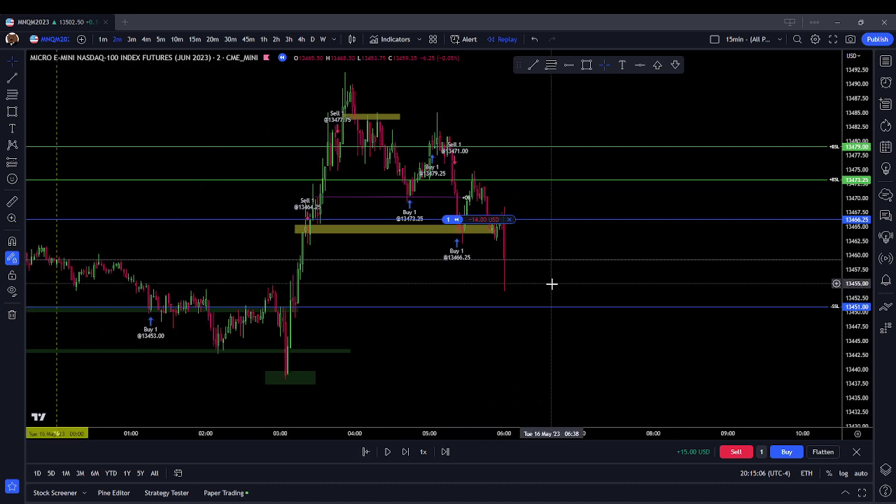
left_click(586, 65)
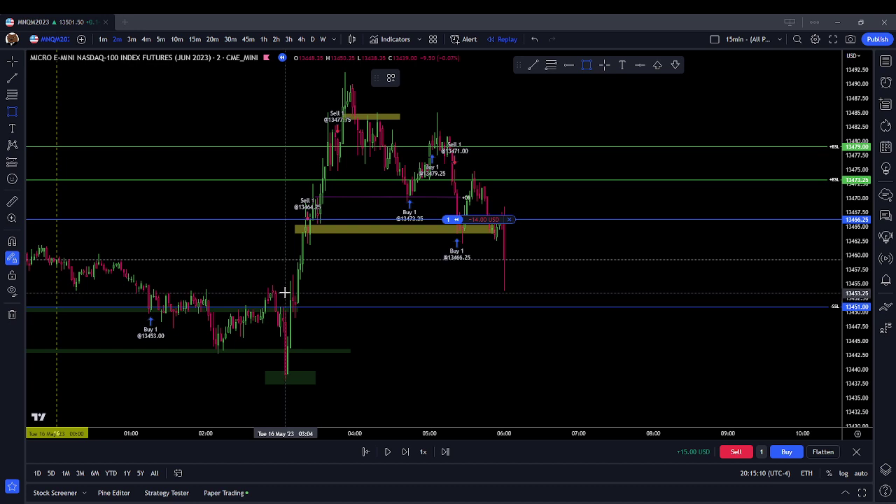
mouse_move(285, 295)
left_mouse_down()
mouse_move(542, 292)
mouse_move(521, 289)
left_mouse_up()
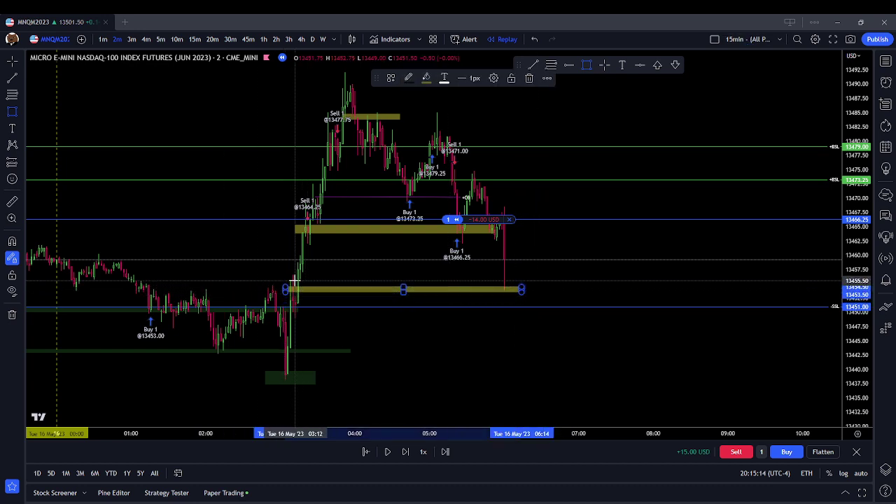
mouse_move(279, 321)
left_mouse_down()
mouse_move(305, 316)
mouse_move(310, 273)
left_mouse_up()
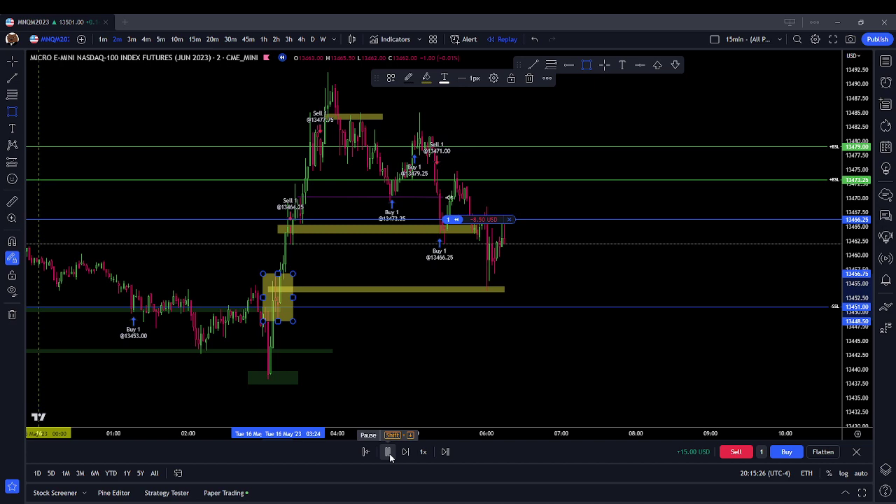
Step: Pause the replay at about 06:18 and remove all drawings from the chart
left_click(389, 452)
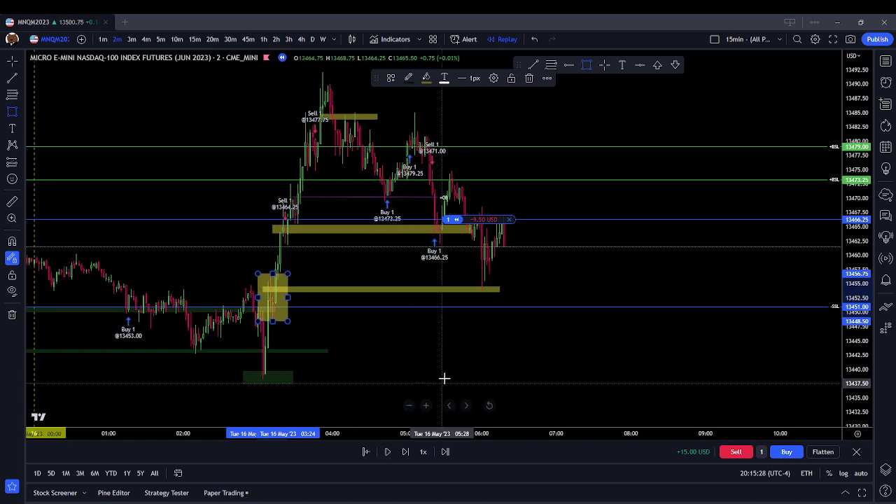
right_click(445, 353)
left_click(483, 455)
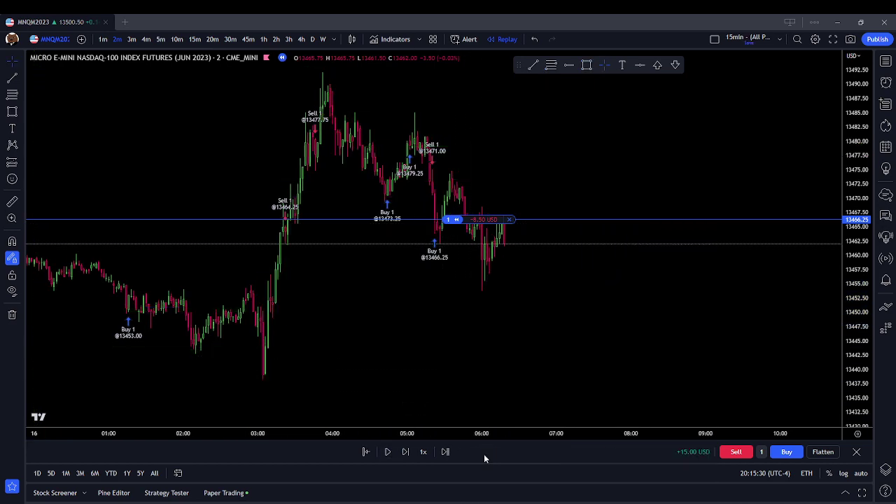
Step: Advance the replay candle by candle to about 06:26
left_click_drag(541, 366, 446, 357)
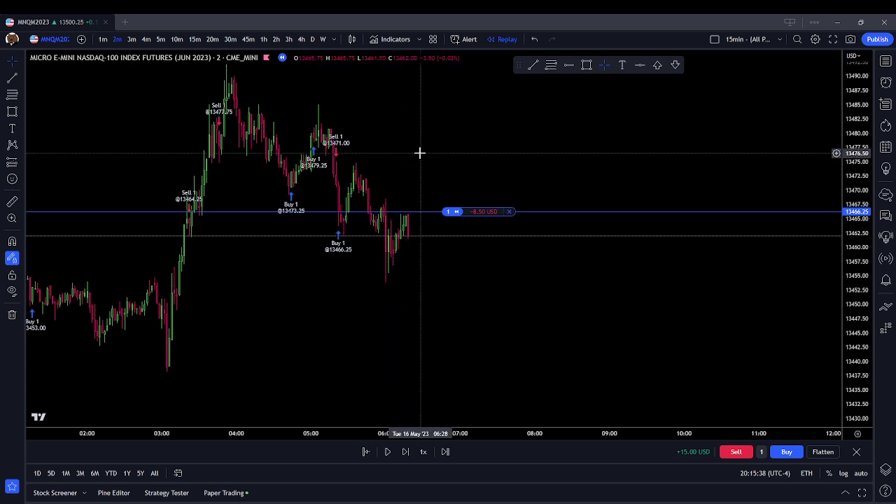
left_click(409, 454)
left_click(409, 453)
left_click(409, 453)
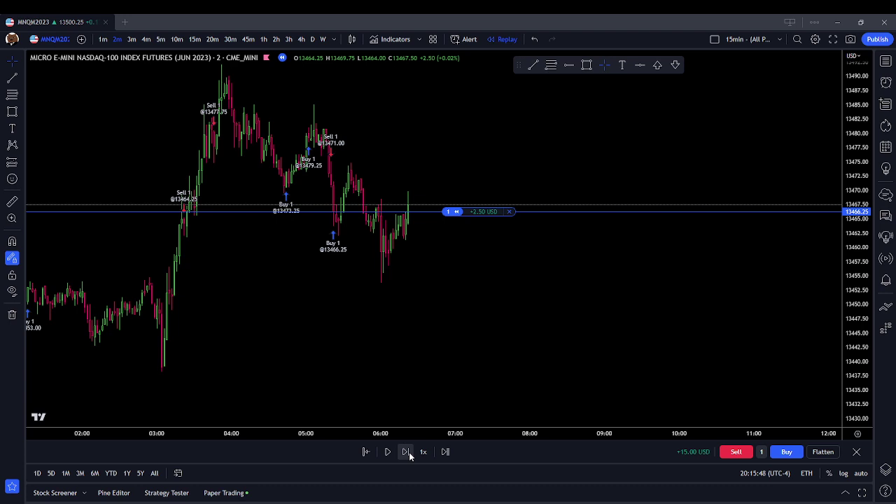
left_click(408, 453)
left_click(409, 453)
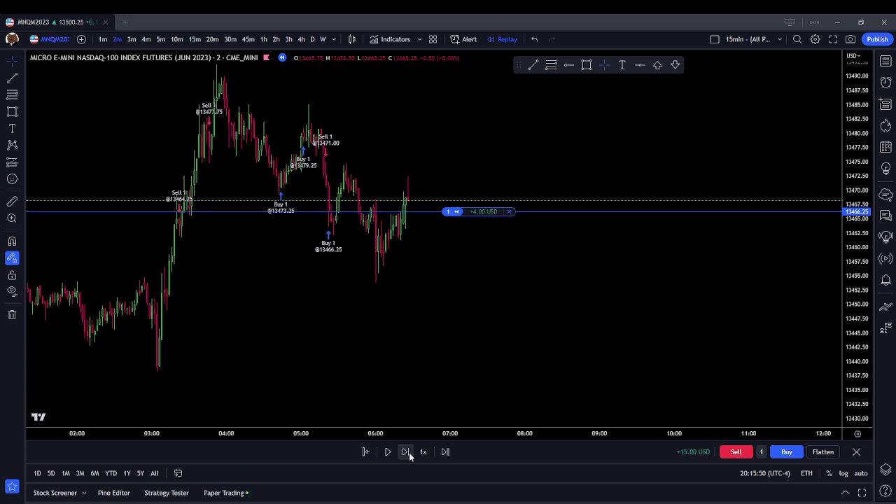
left_click_drag(422, 236, 455, 250)
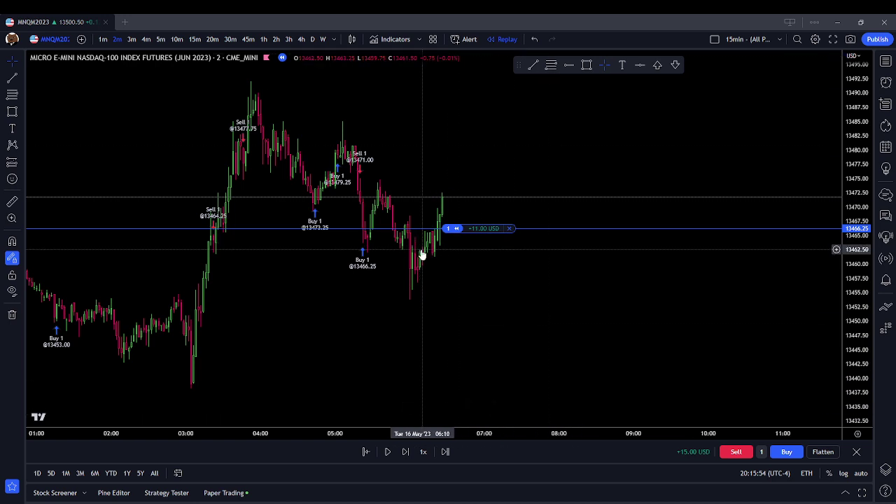
left_click(587, 67)
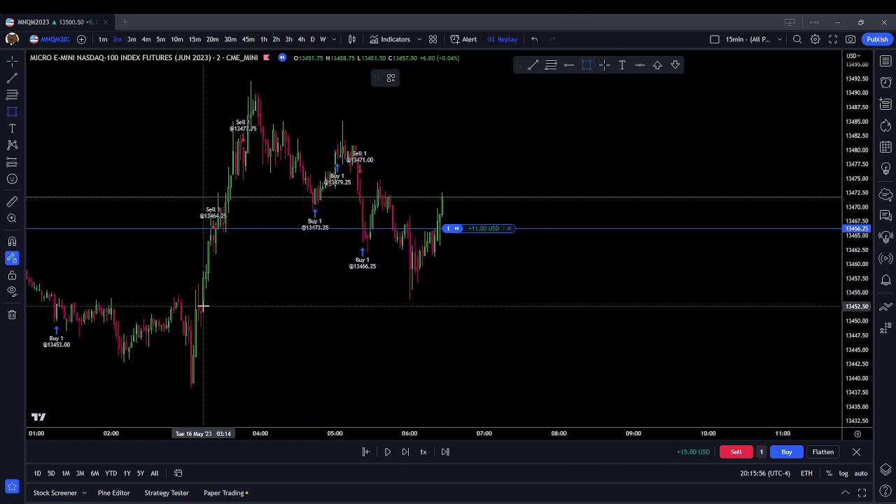
left_click_drag(191, 328, 214, 282)
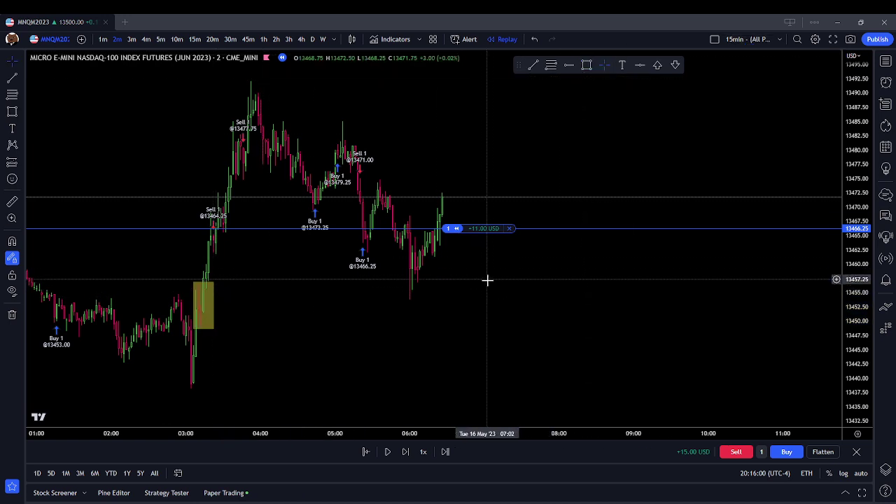
left_click(569, 65)
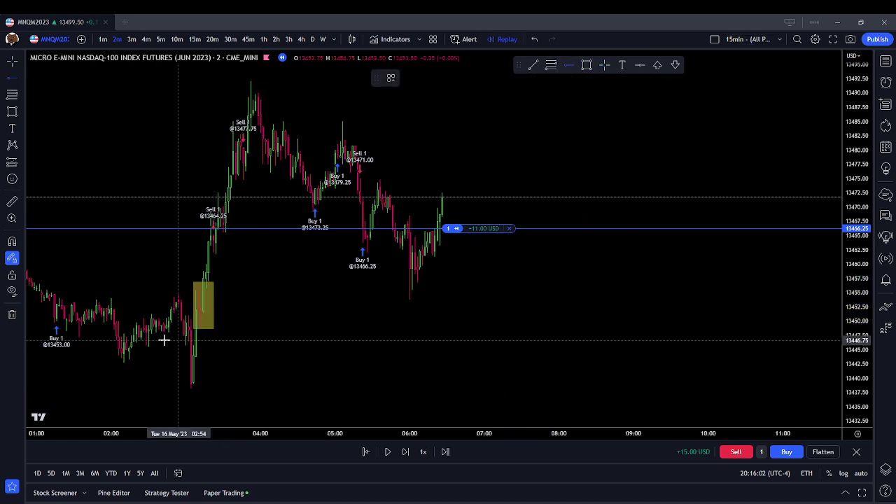
left_click(193, 301)
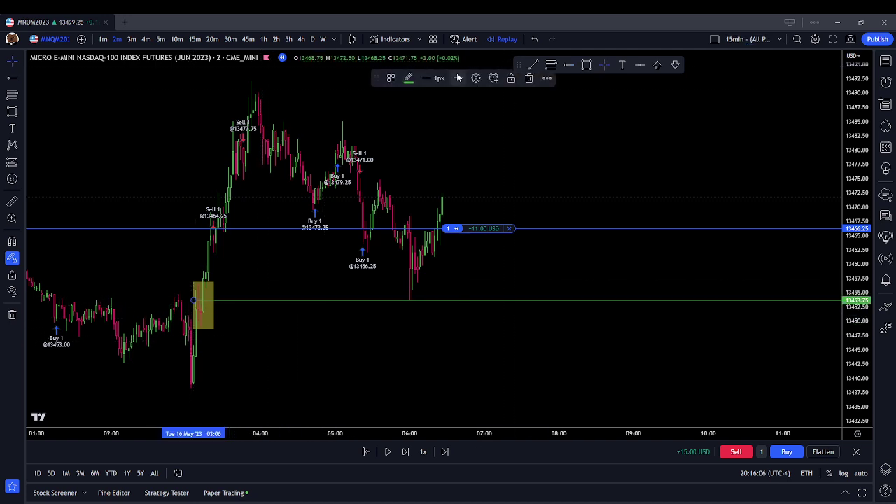
left_click(528, 78)
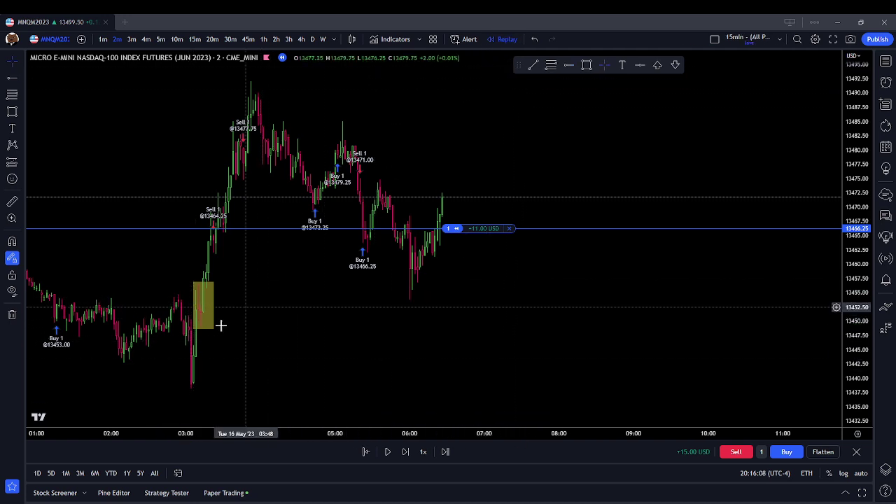
left_click(204, 284)
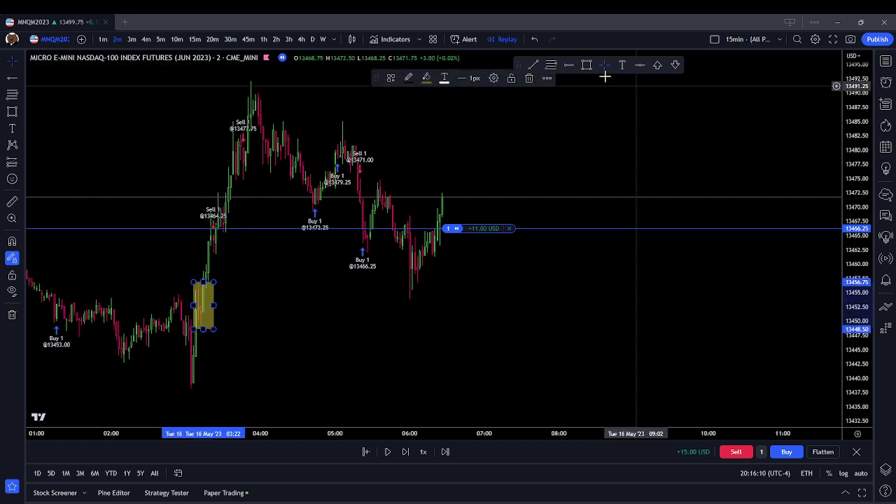
left_click(530, 78)
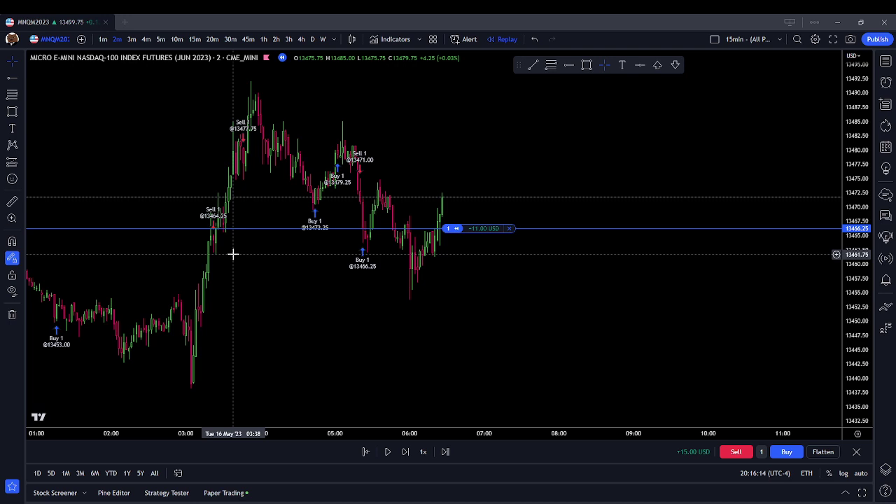
Step: Draw a thin yellow rectangle from 13461.50 to 13460.75 between about 03:10 and 03:42
left_click(587, 65)
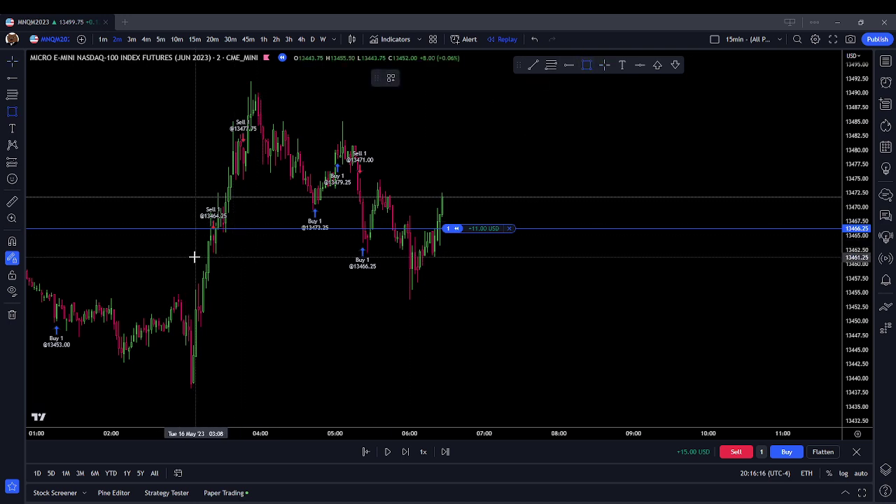
left_click_drag(198, 256, 239, 260)
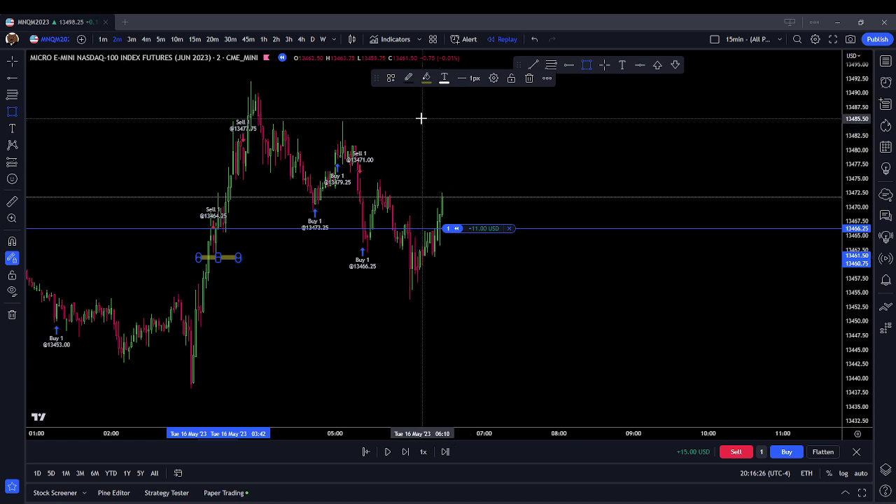
left_click(601, 148)
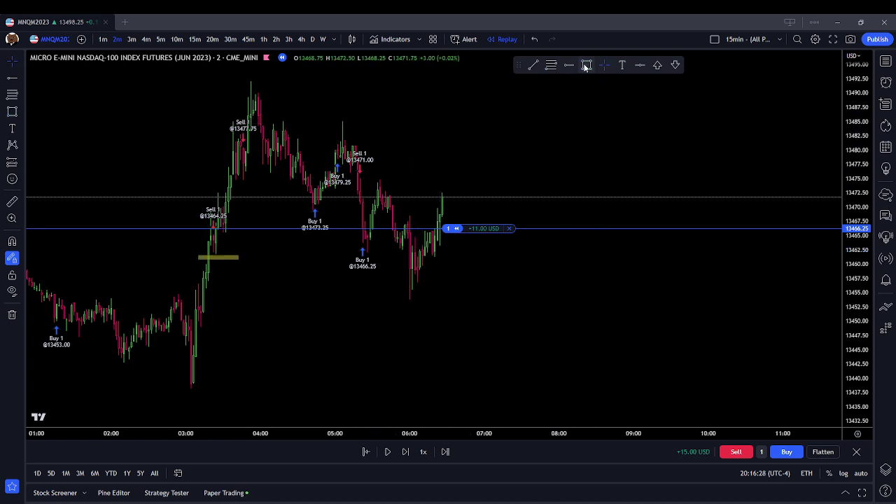
Step: Draw a magnet-snapped trend line at 13485.00 across the two matching highs, from 04:18 to 07:10, and label it "Equal Highs"
left_click(530, 65)
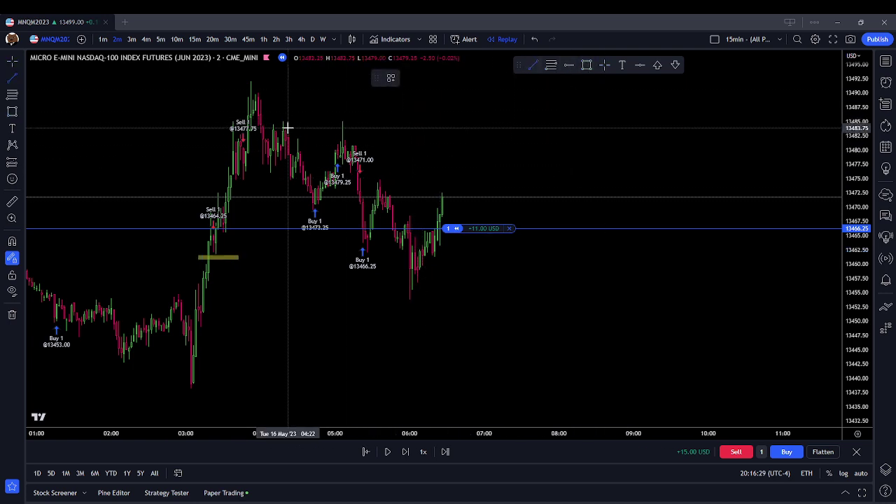
left_click(12, 244)
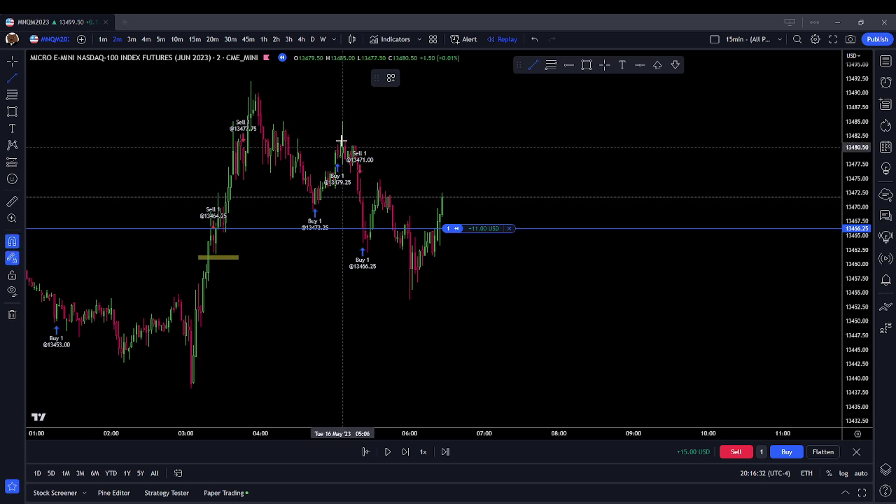
left_click(283, 121)
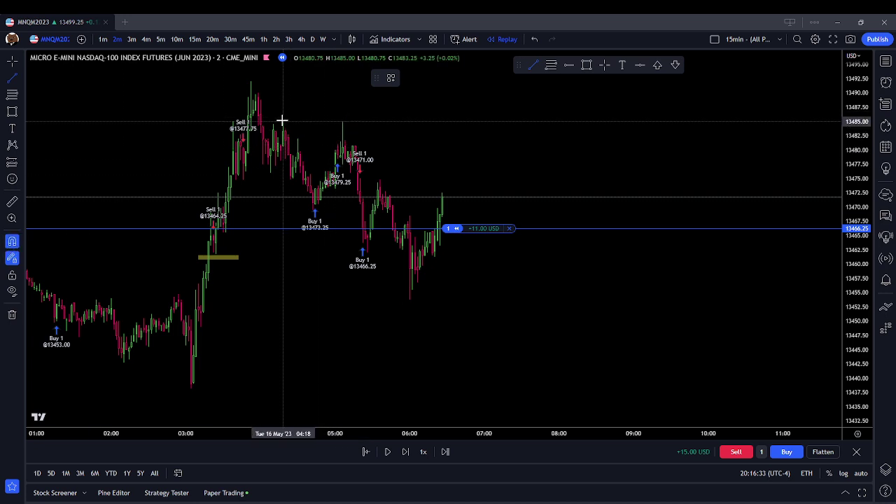
left_click(496, 121)
left_click(393, 78)
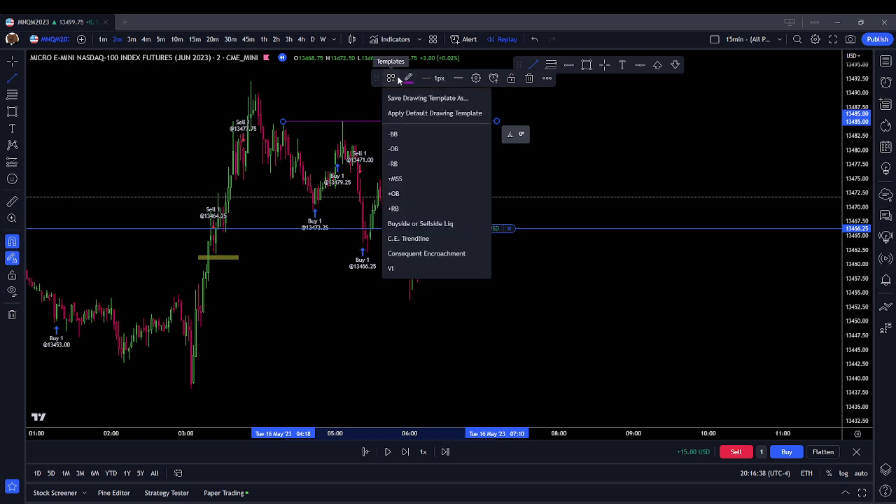
left_click(475, 78)
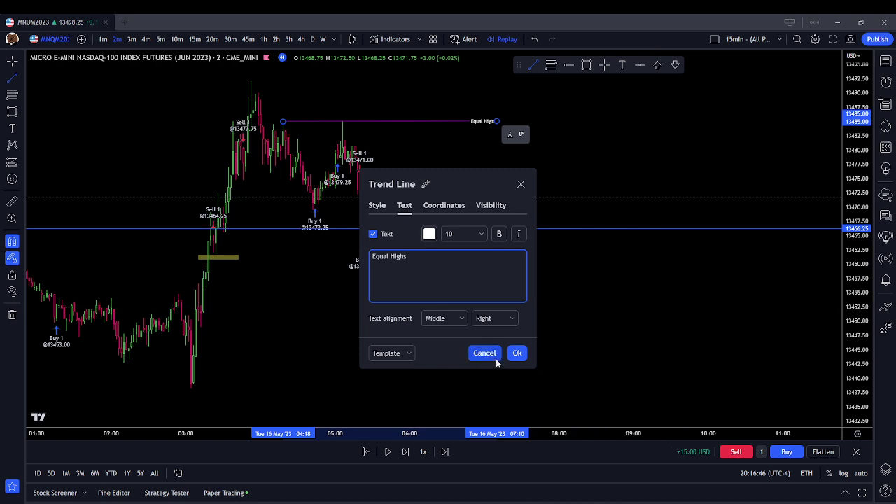
Step: Save the trend line's style as a drawing template named "Equal Highs (Purple Line)" and apply the line settings
left_click(410, 353)
left_click(424, 324)
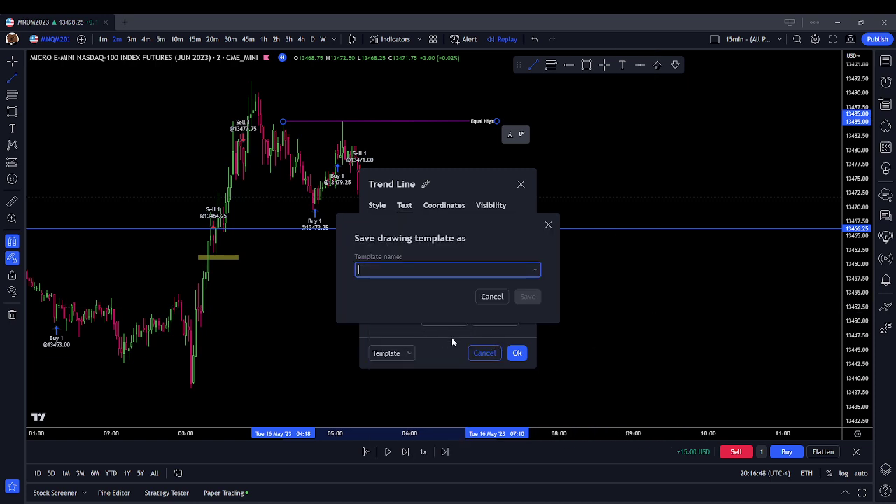
type("Equal Highs Trad")
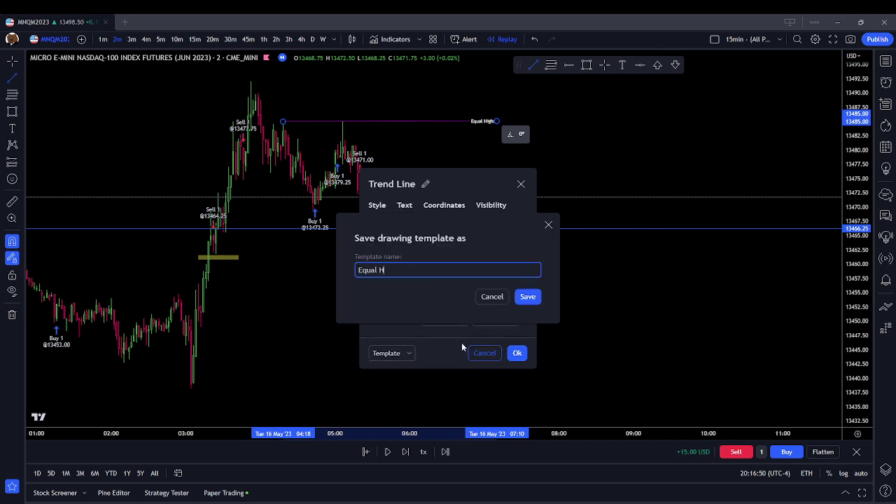
key("BackSpace")
key("BackSpace")
key("BackSpace")
key("BackSpace")
type("(Purple Line)")
left_click(526, 295)
left_click(517, 357)
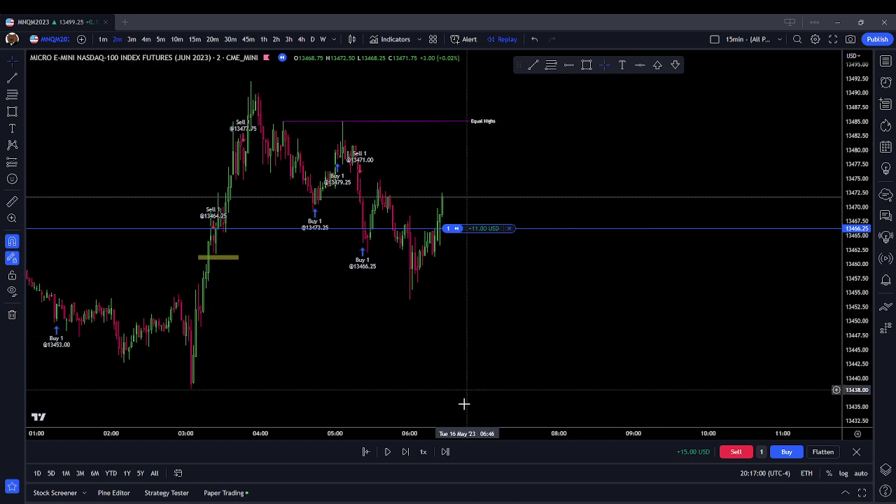
Step: Advance the replay candle by candle to about 06:52
left_click(408, 454)
left_click(406, 452)
left_click(406, 452)
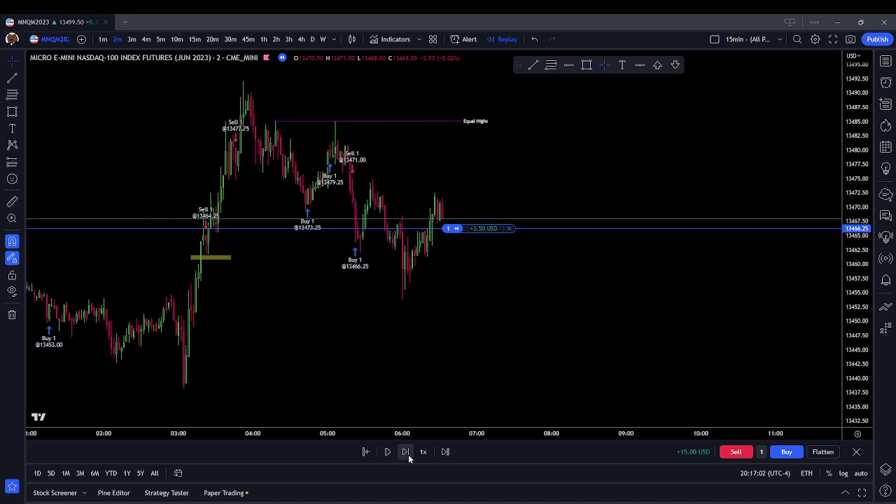
left_click(406, 452)
left_click(406, 452)
left_click(406, 452)
left_click(406, 452)
left_click(406, 452)
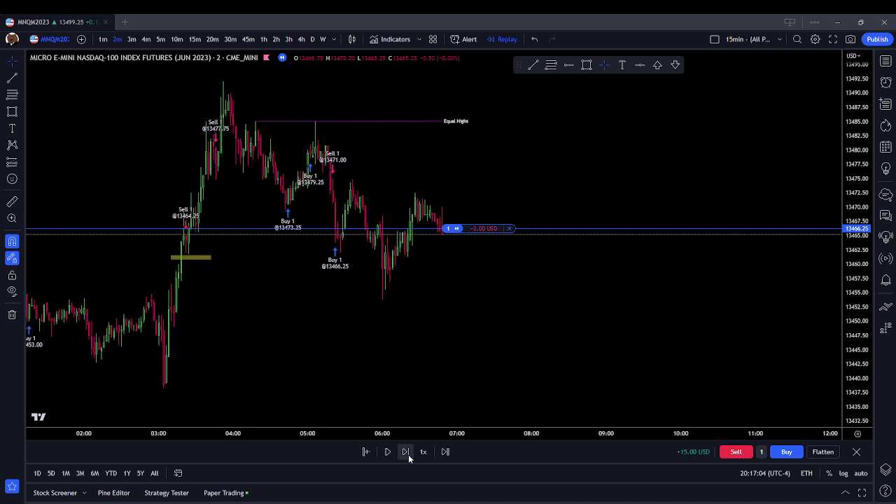
left_click(406, 452)
left_click(406, 452)
left_click(406, 452)
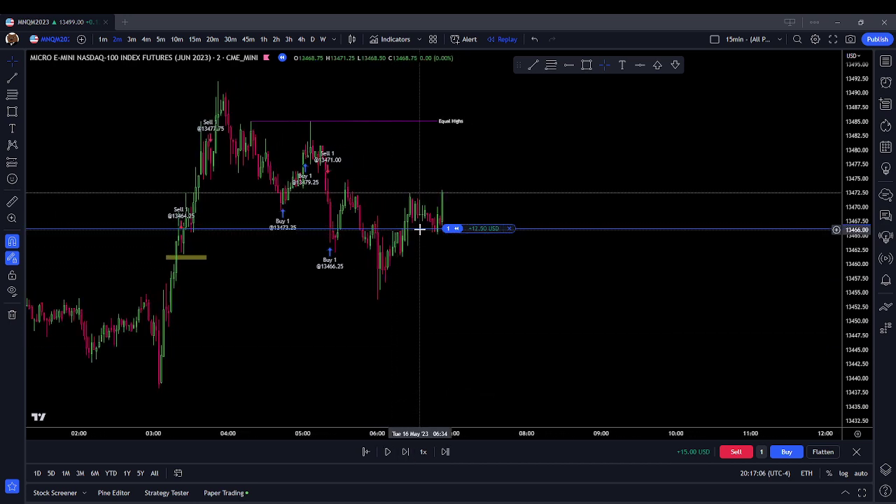
Step: Draw a thin yellow rectangle from 13465.75 to 13464.75 between 06:06 and about 06:58
left_click(587, 65)
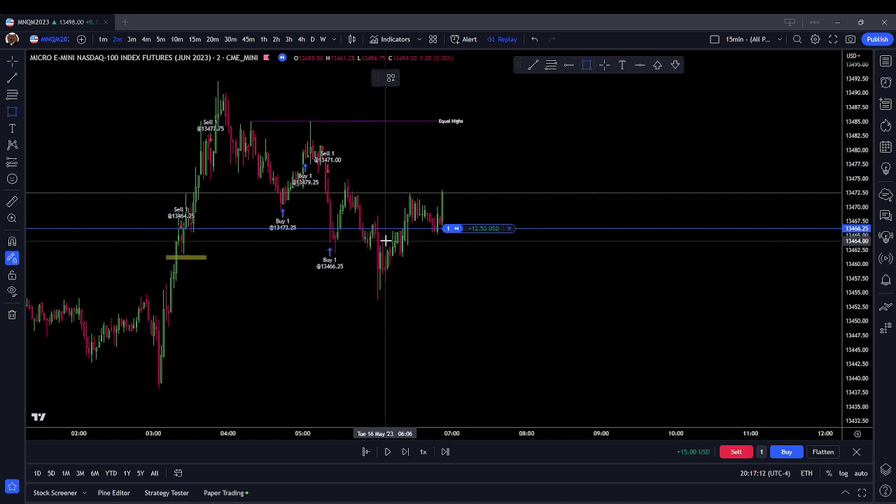
left_click_drag(385, 238, 448, 230)
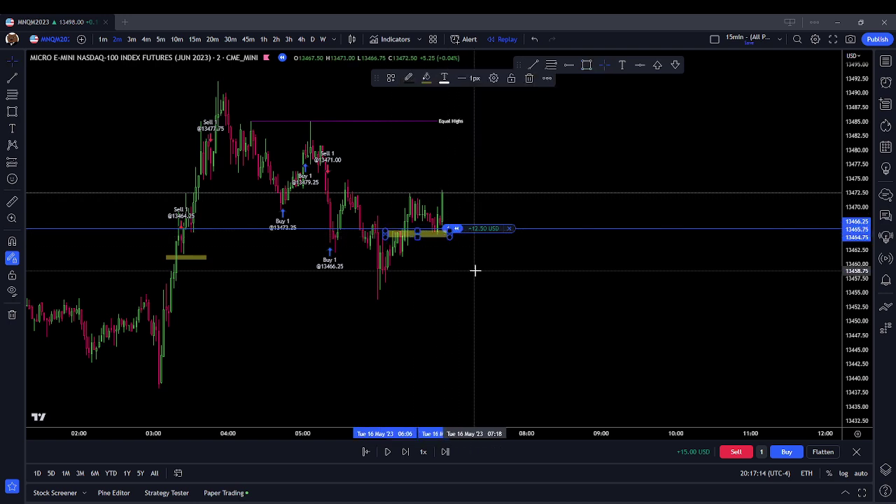
Step: Advance the replay candle by candle to about 07:24, keeping the long position open
left_click(404, 451)
left_click(404, 452)
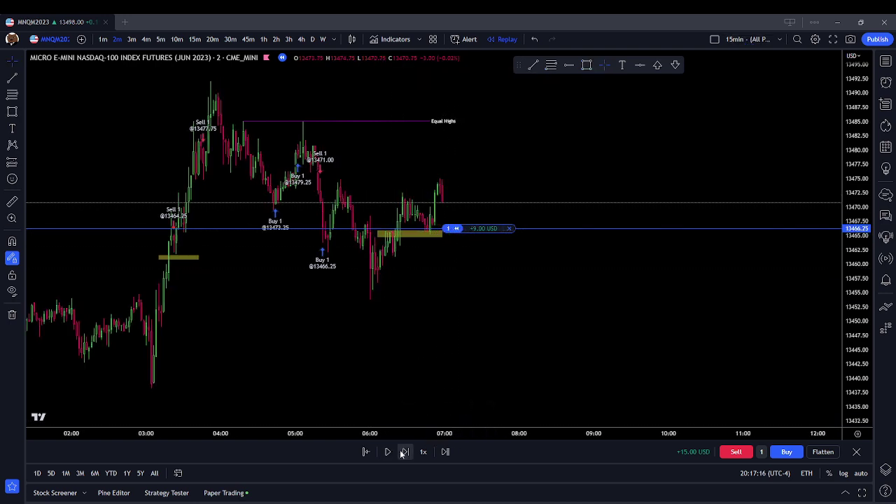
left_click(404, 452)
left_click(403, 451)
left_click(403, 451)
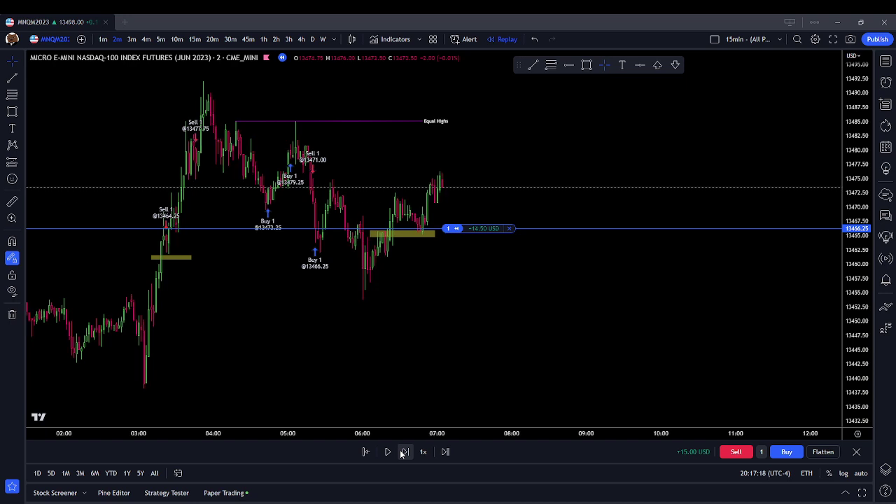
left_click(404, 451)
left_click(404, 451)
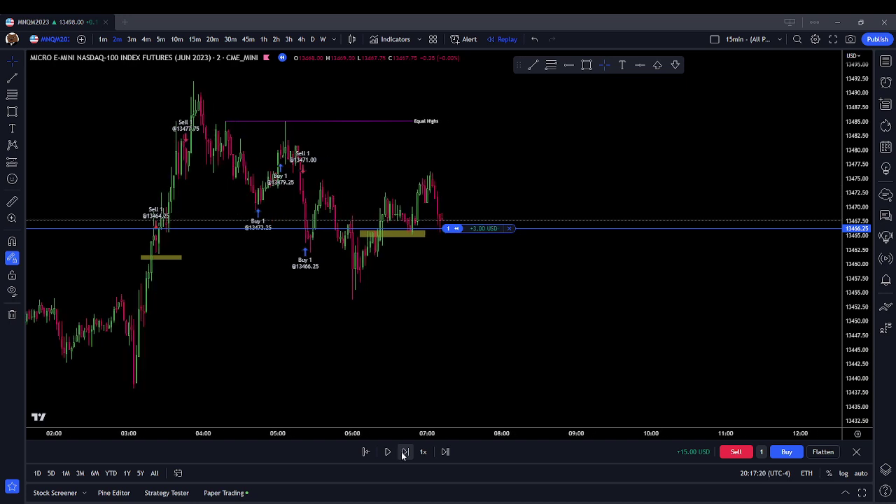
left_click(404, 452)
left_click(404, 452)
left_click(404, 452)
left_click(404, 453)
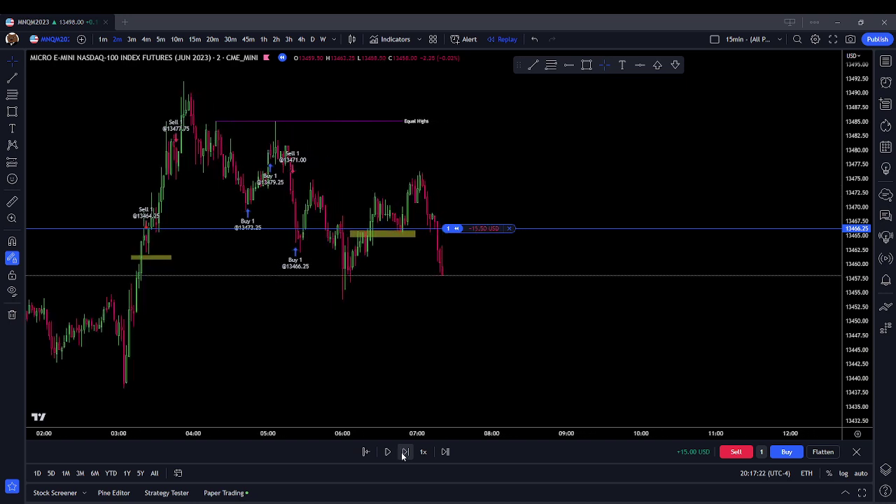
left_click(404, 452)
left_click(404, 452)
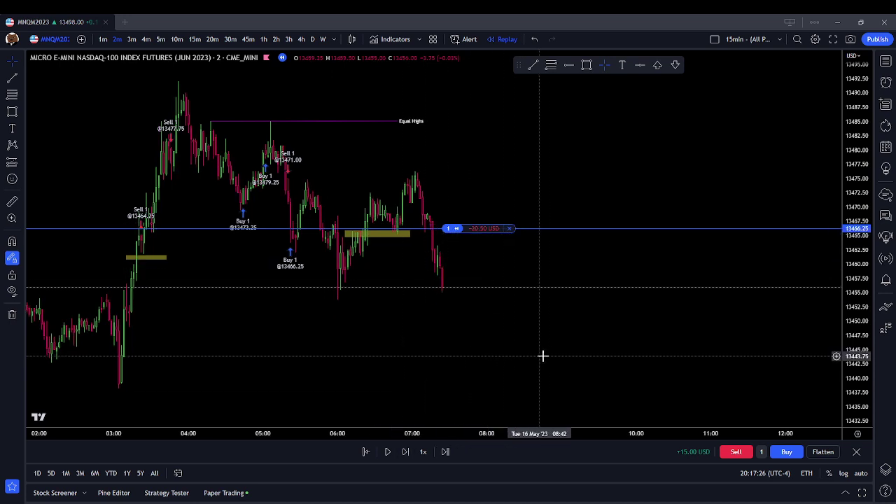
Step: Draw a thin yellow rectangle at about 13475.50 between 05:30 and about 07:22, and close the open long position
left_click(586, 65)
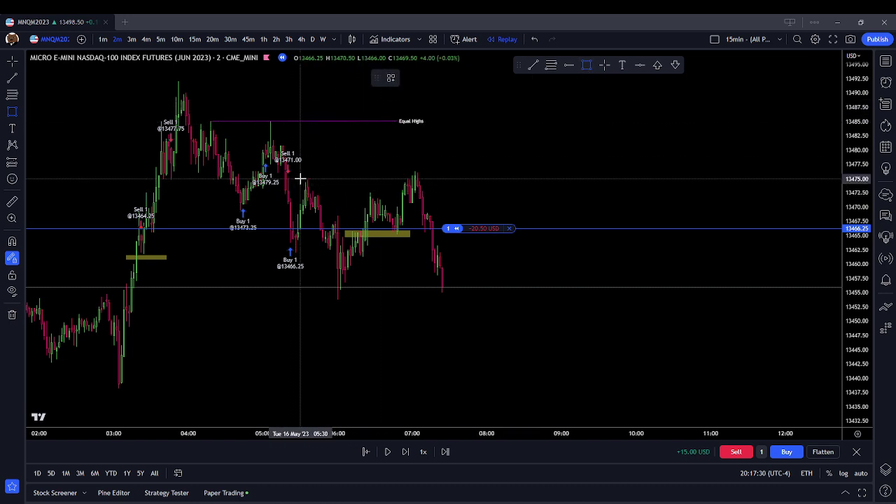
mouse_move(300, 175)
left_mouse_down()
mouse_move(506, 174)
mouse_move(440, 175)
left_mouse_up()
left_click(455, 176)
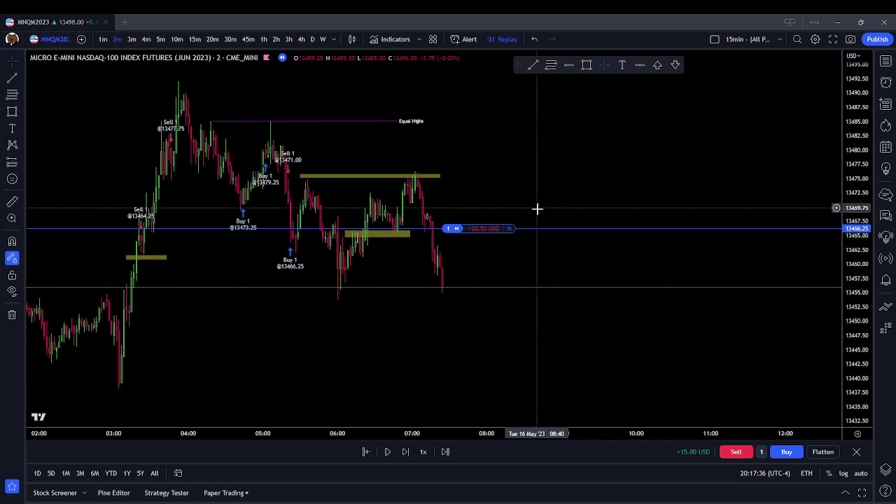
left_click(509, 228)
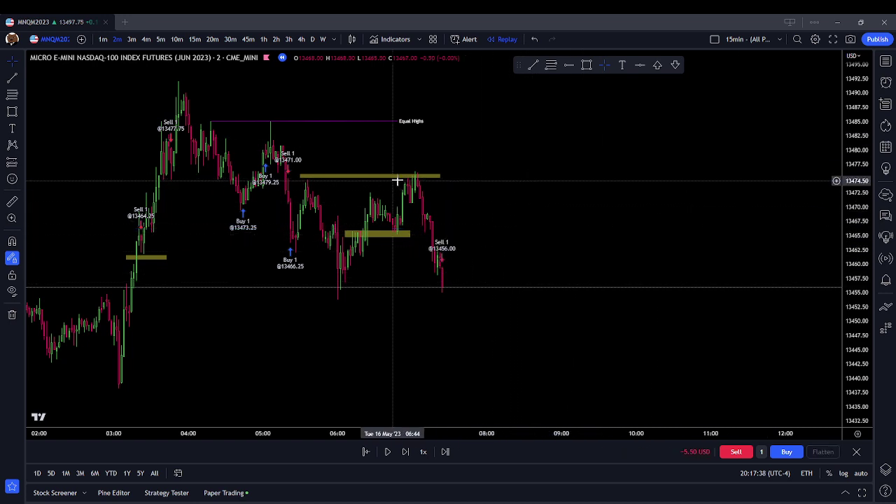
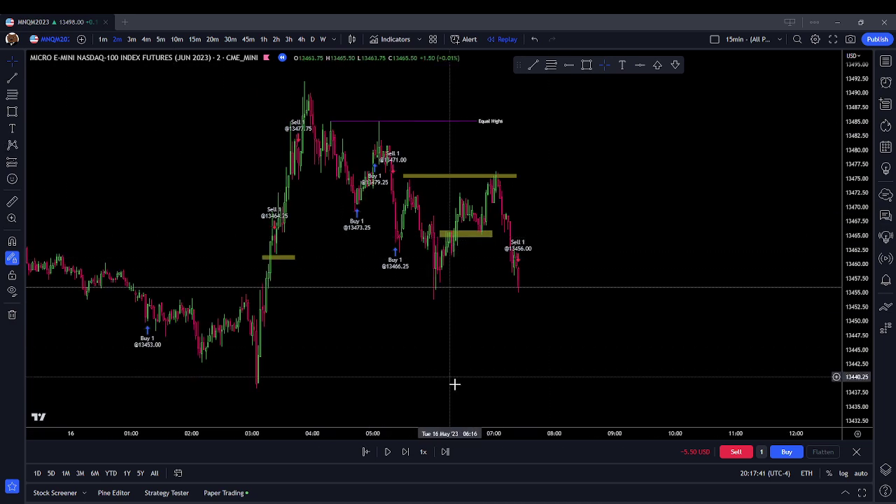
Step: Advance the replay candle by candle to about 07:38
left_click(405, 452)
left_click(406, 452)
left_click(406, 452)
left_click(405, 452)
left_click(405, 452)
left_click(406, 452)
left_click(405, 452)
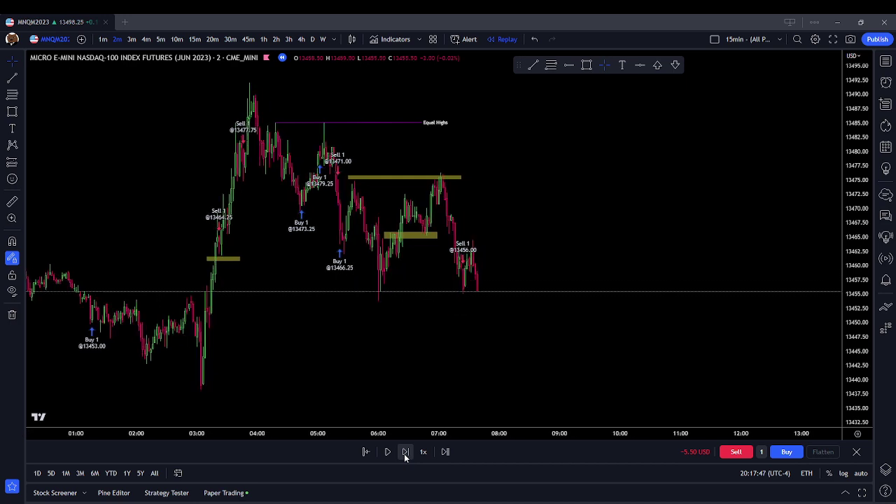
Step: Remove all drawings from the chart, and place a purple horizontal ray at 13444.25 starting at 02:56
right_click(500, 185)
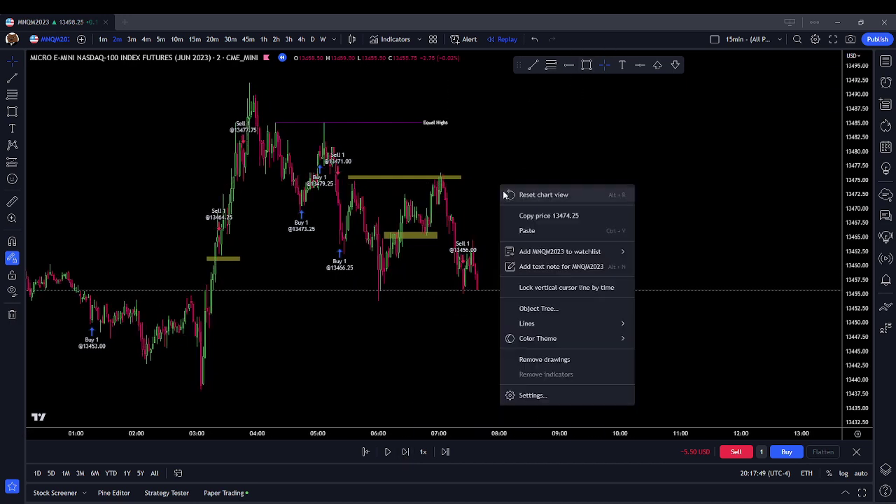
left_click(560, 358)
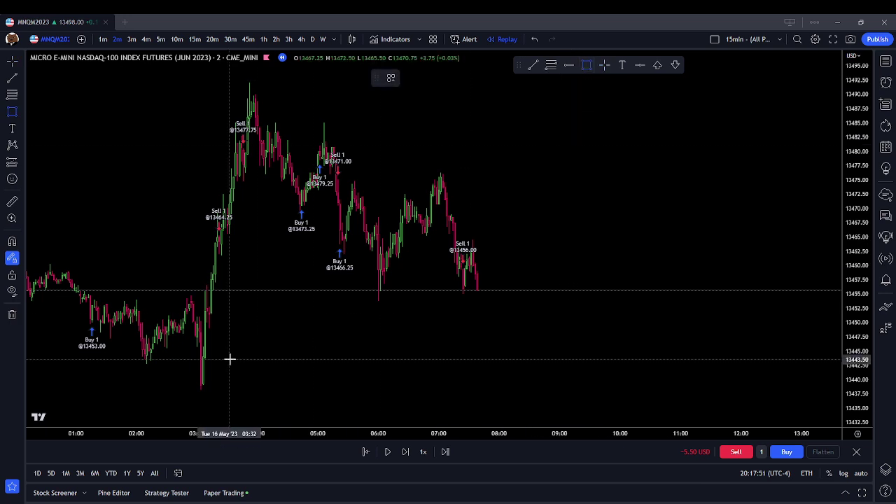
left_click(572, 66)
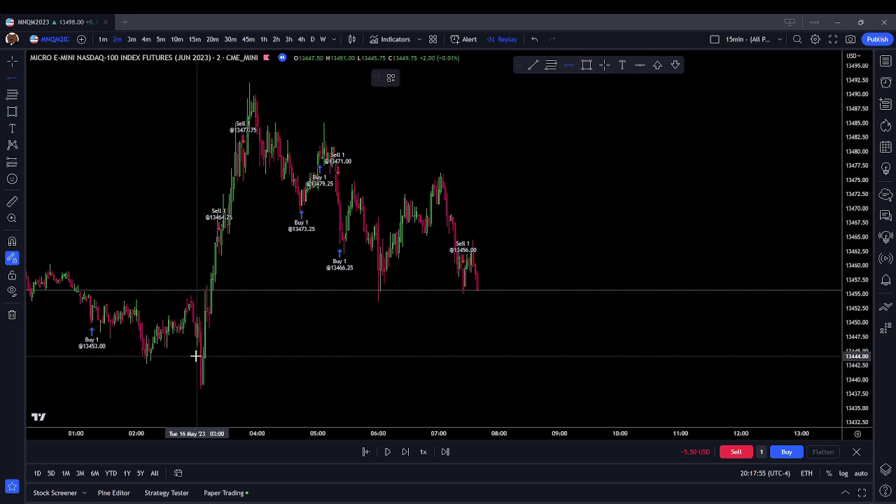
left_click(192, 356)
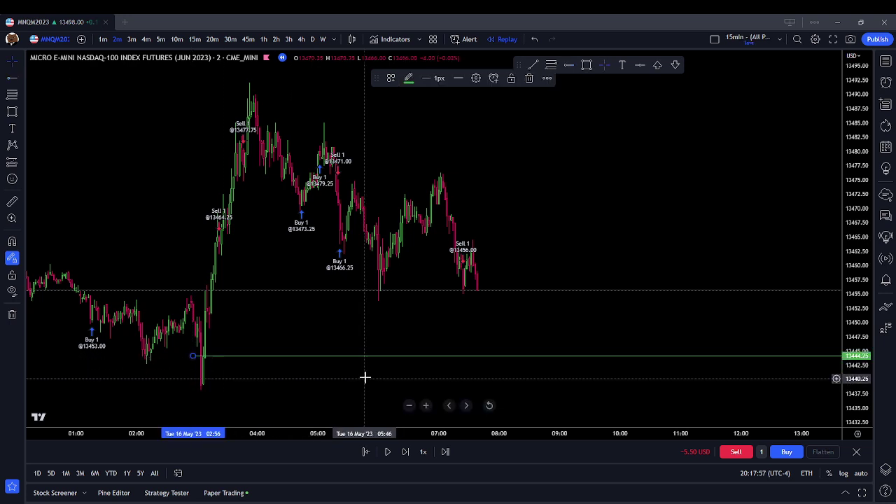
left_click(417, 79)
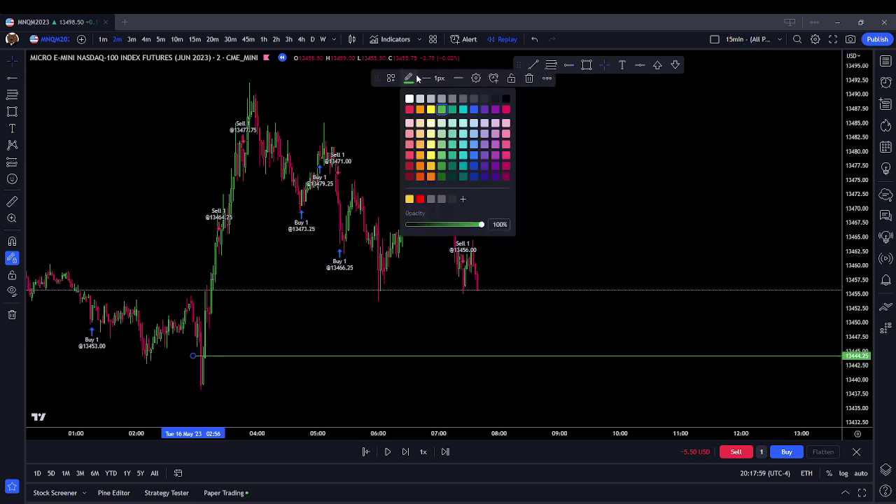
left_click(505, 109)
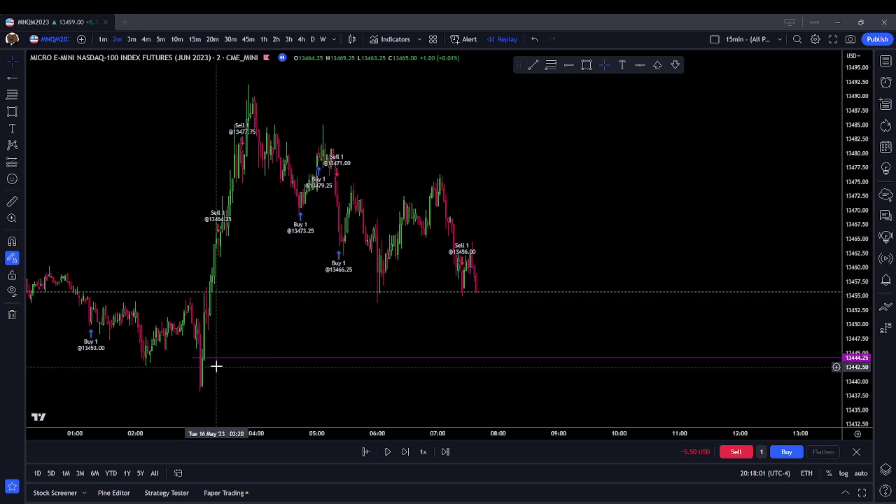
Step: Advance the replay candle by candle to about 08:32
left_click_drag(587, 305, 599, 292)
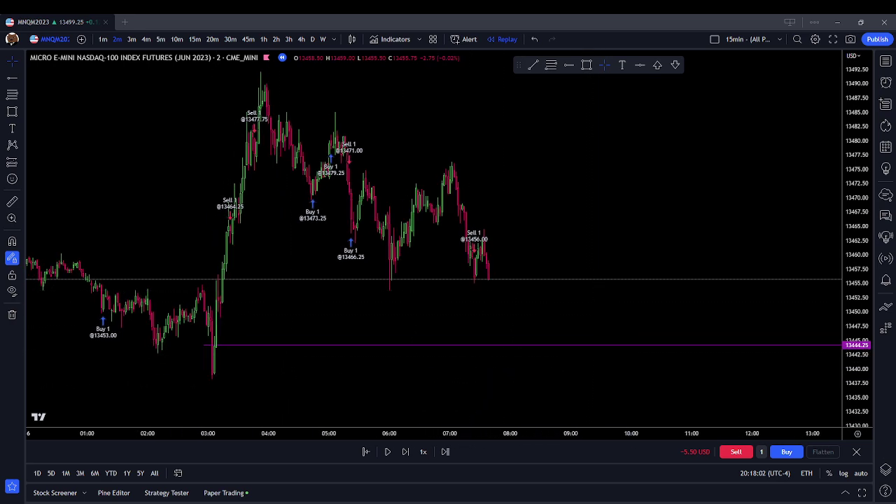
left_click(405, 452)
left_click(405, 454)
left_click(405, 453)
left_click(405, 453)
left_click(404, 454)
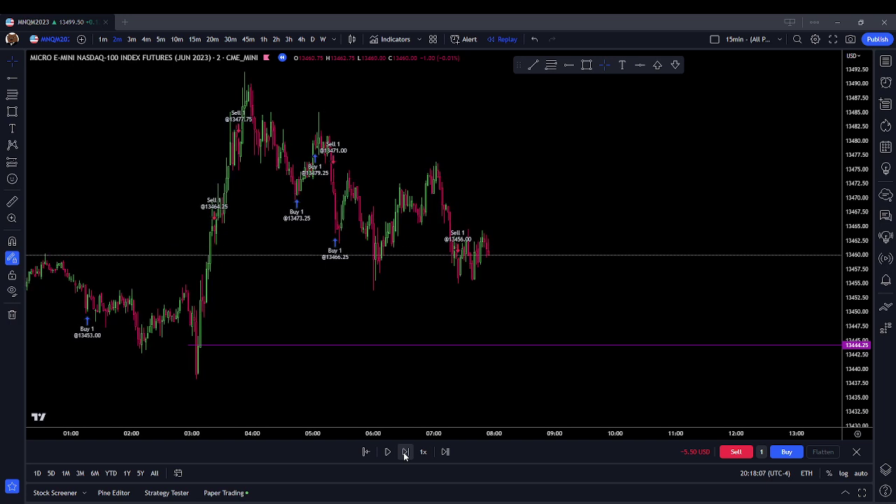
left_click(405, 448)
left_click(405, 455)
left_click(405, 455)
left_click(404, 455)
left_click(404, 455)
left_click(405, 455)
left_click(405, 455)
left_click(404, 455)
left_click(405, 455)
left_click(405, 455)
left_click(404, 455)
left_click(405, 455)
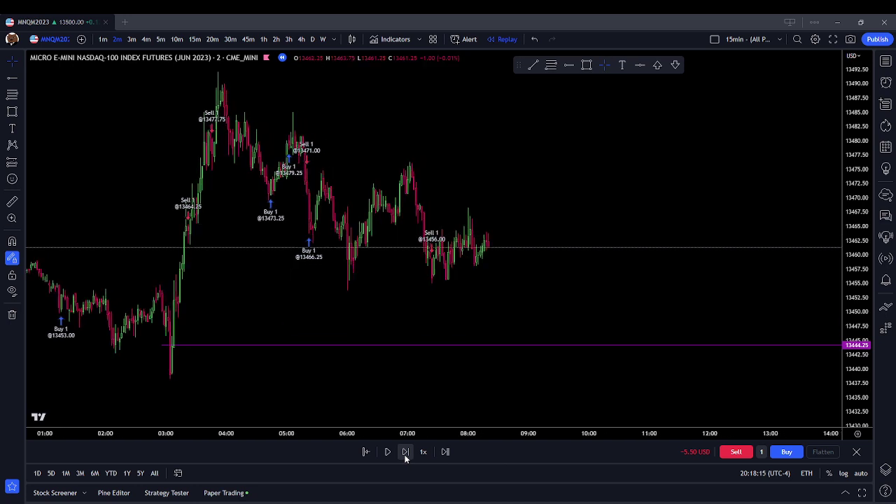
left_click(405, 455)
left_click(404, 455)
left_click(405, 454)
left_click(405, 455)
left_click(406, 455)
left_click(405, 455)
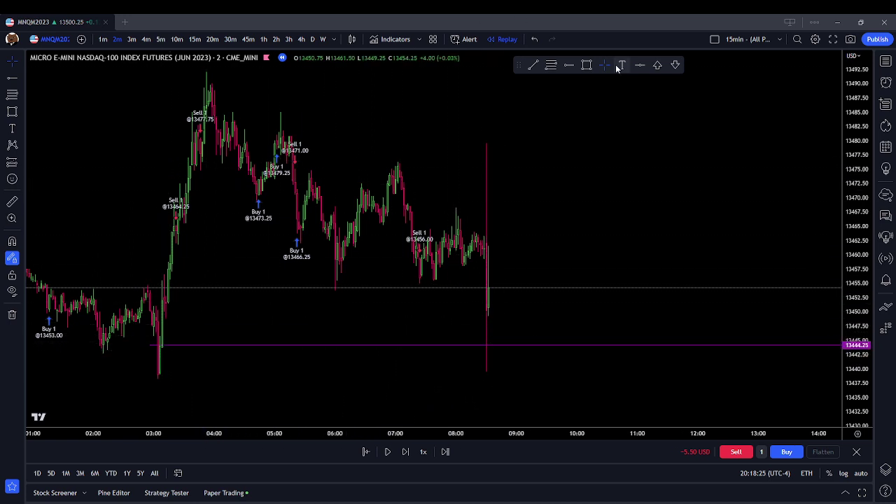
Step: Draw a thin yellow rectangle around the purple ray, from about 13444.75 to 13443.25, between 02:56 and about 09:12
left_click(586, 64)
mouse_move(150, 350)
left_mouse_down()
mouse_move(172, 340)
mouse_move(528, 342)
left_mouse_up()
left_click(572, 296)
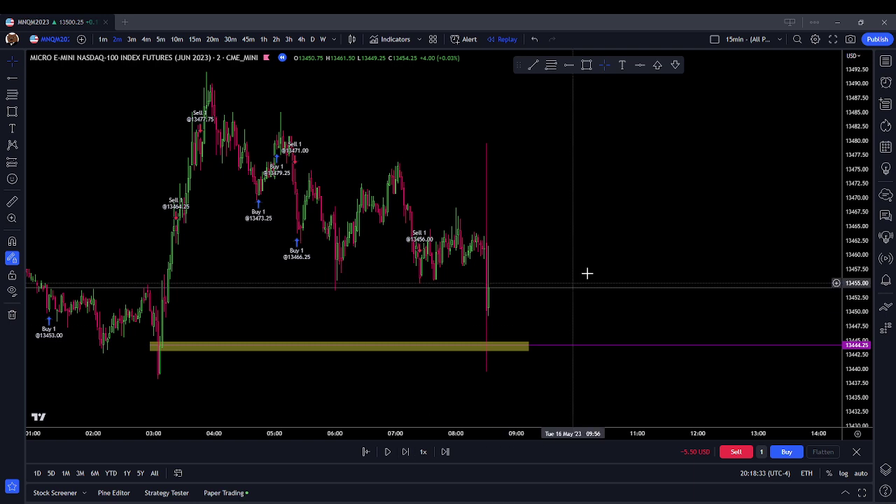
Step: Advance the replay candle by candle to about 09:14
left_click(409, 460)
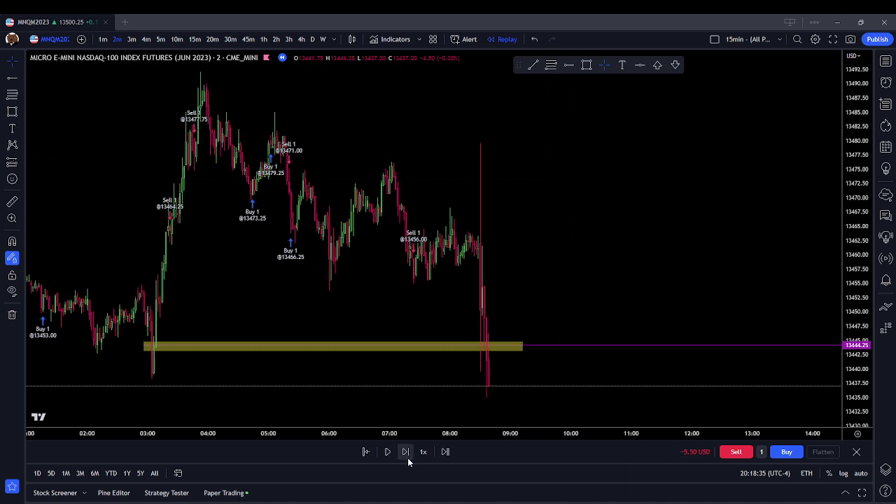
left_click(412, 453)
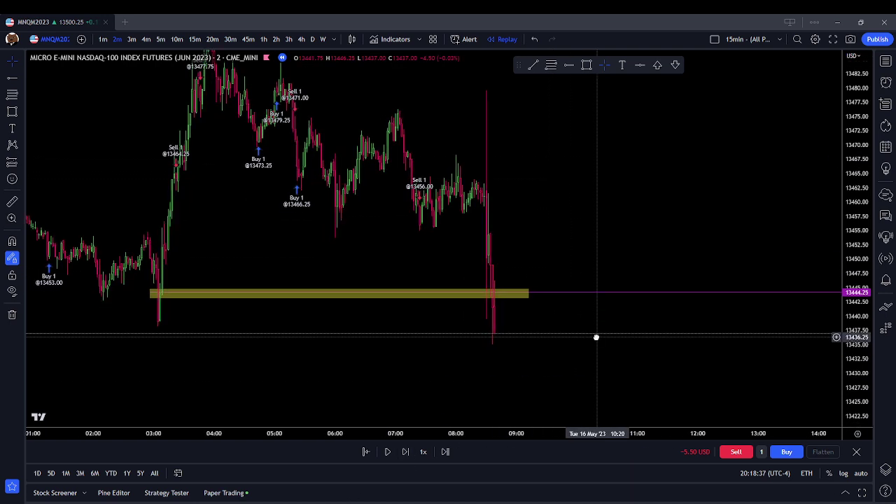
left_click(408, 453)
left_click(408, 453)
left_click(408, 454)
left_click(409, 453)
left_click(408, 454)
left_click(408, 454)
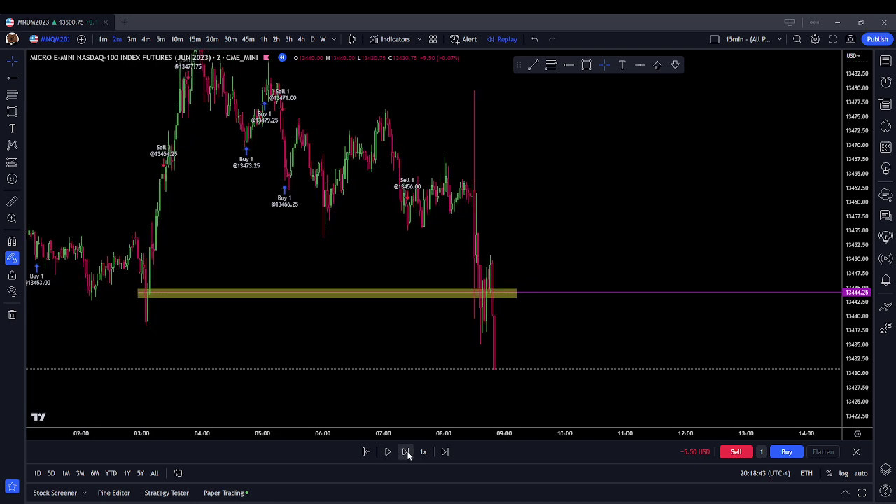
left_click_drag(502, 390, 491, 324)
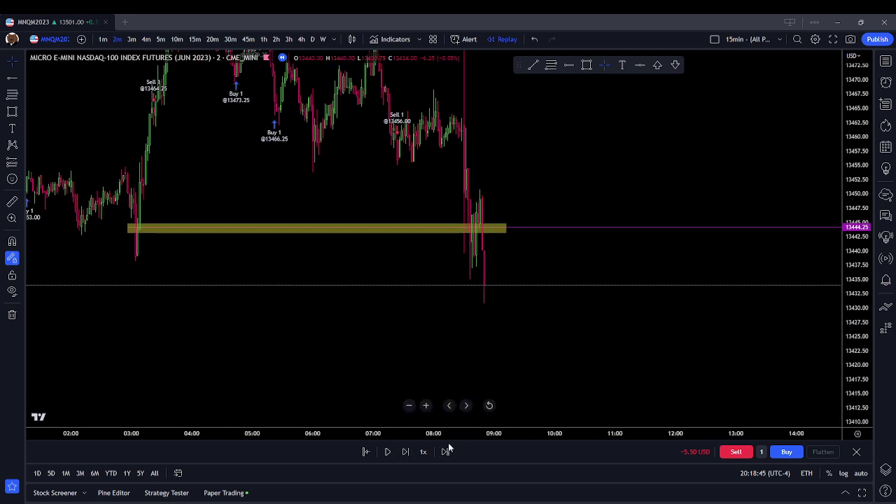
left_click(411, 453)
left_click(412, 454)
left_click(411, 453)
left_click(412, 454)
left_click(406, 452)
left_click(406, 452)
left_click(406, 452)
left_click(406, 453)
left_click(406, 453)
left_click(406, 452)
left_click(406, 452)
left_click(406, 452)
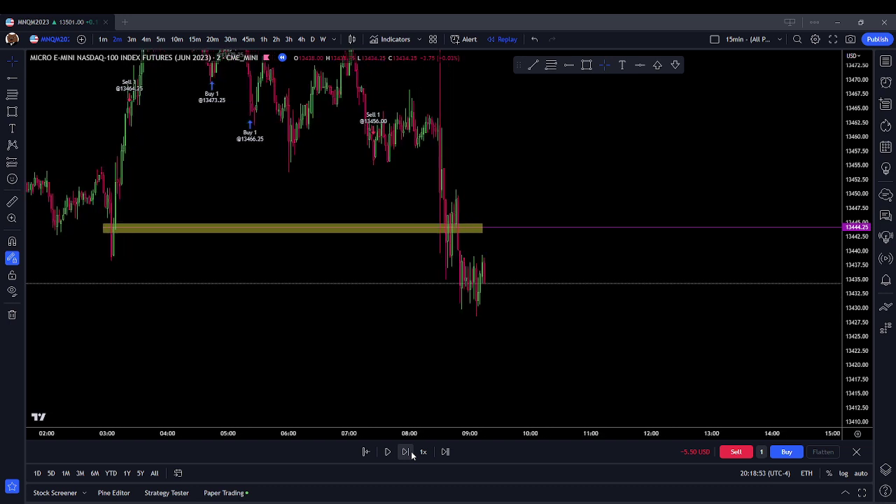
Step: Draw a yellow rectangle from 13438.00 to 13427.00 between 02:56 and 09:42, and reduce its fill opacity
left_click(587, 64)
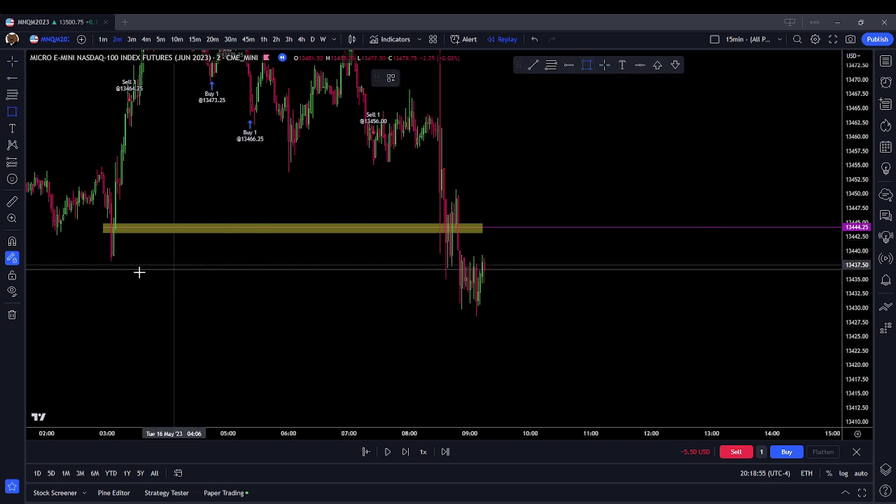
mouse_move(103, 263)
left_mouse_down()
mouse_move(564, 304)
mouse_move(512, 324)
left_mouse_up()
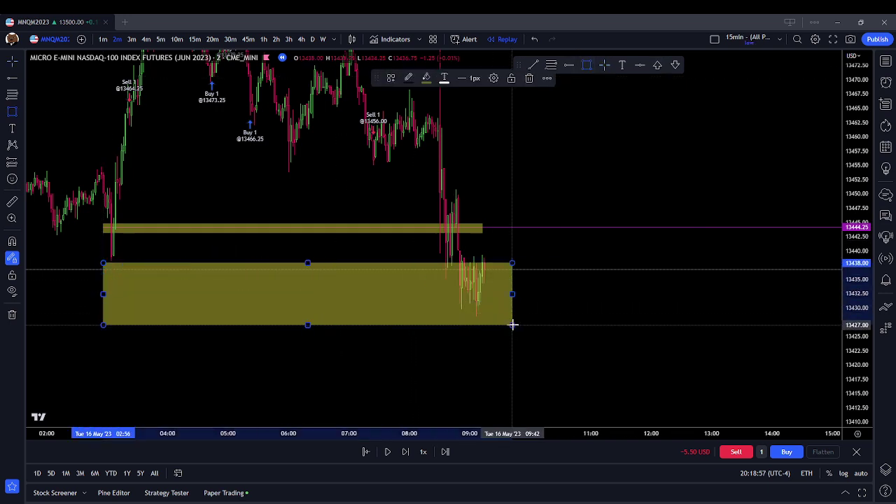
left_click(425, 78)
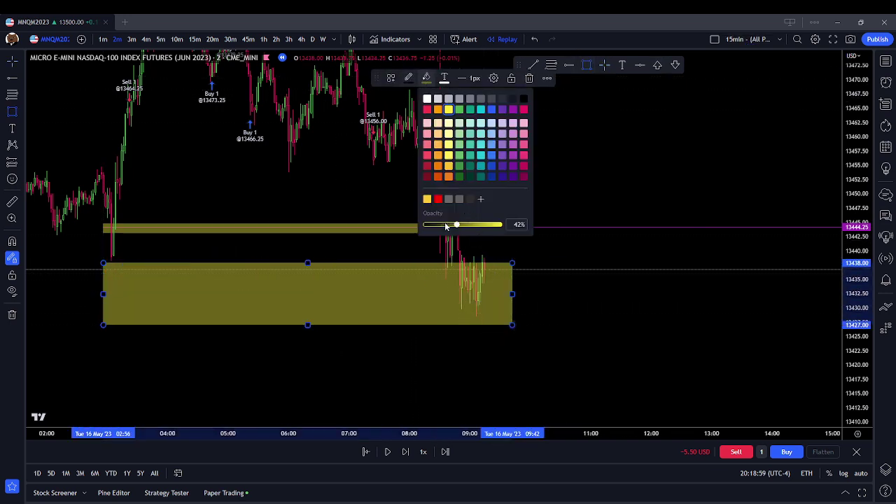
left_click_drag(448, 230, 444, 226)
left_click(660, 176)
Step: Delete the thin yellow rectangle and the purple horizontal ray at 13444.25
left_click(259, 229)
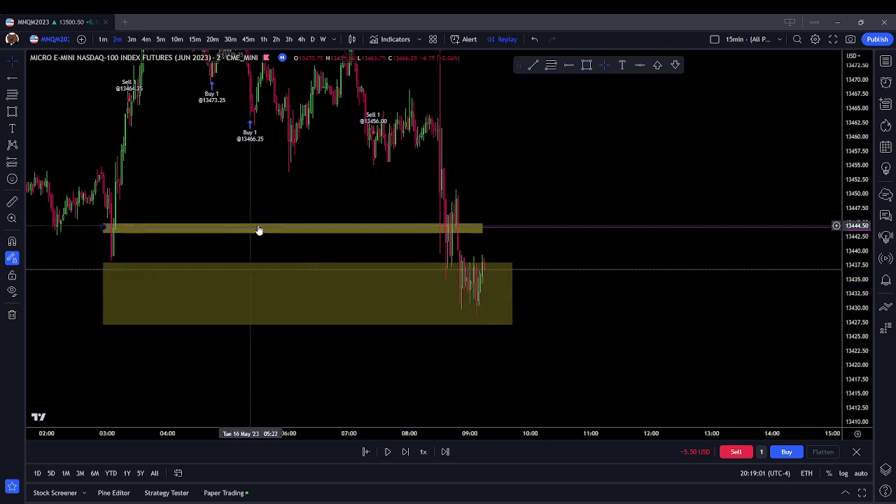
left_click(529, 79)
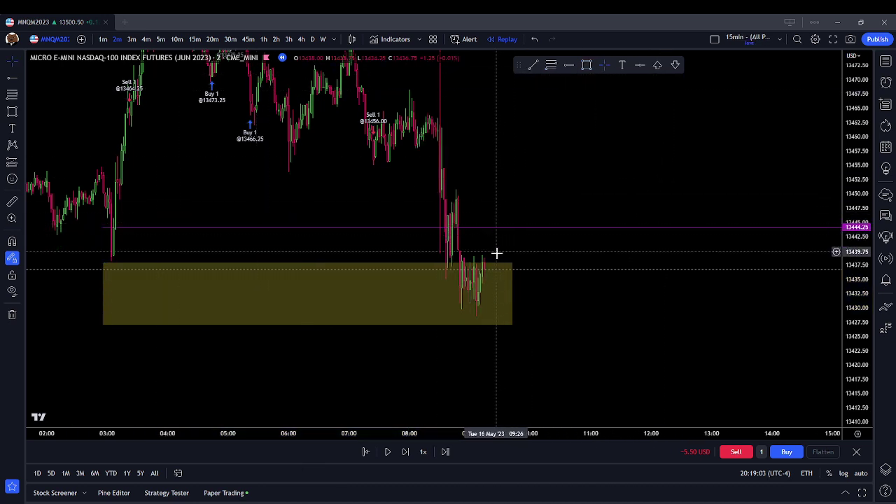
left_click(122, 269)
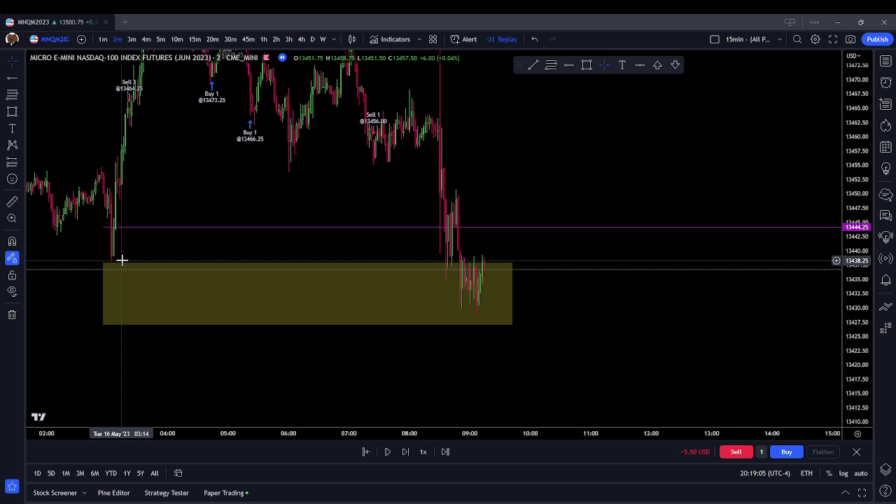
left_click(488, 228)
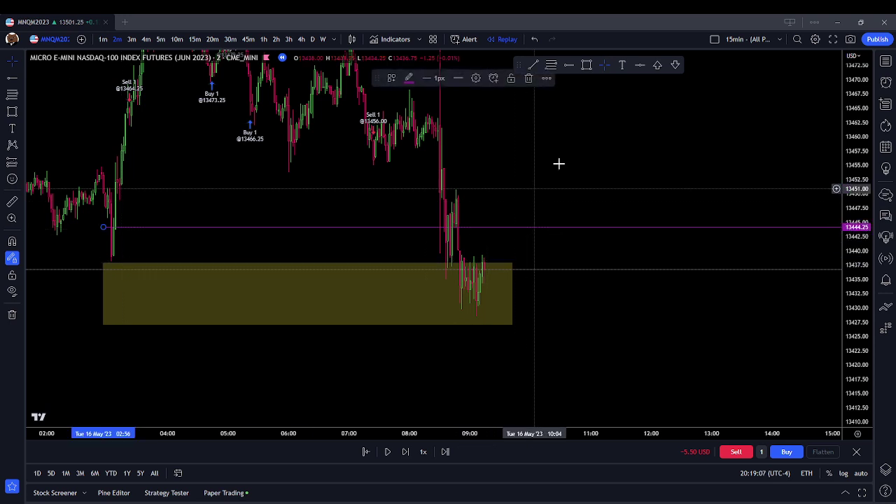
left_click(529, 79)
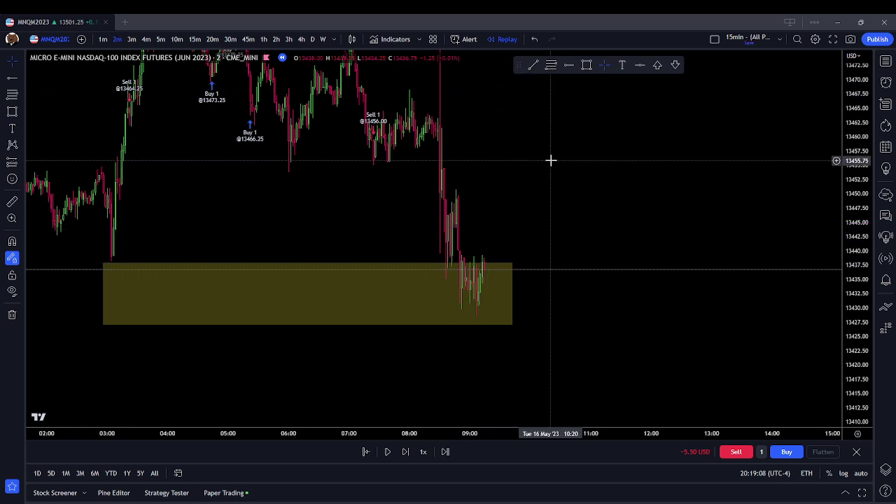
Step: Advance the replay candle by candle to the 09:30 candle
left_click(403, 453)
left_click(402, 453)
left_click(402, 454)
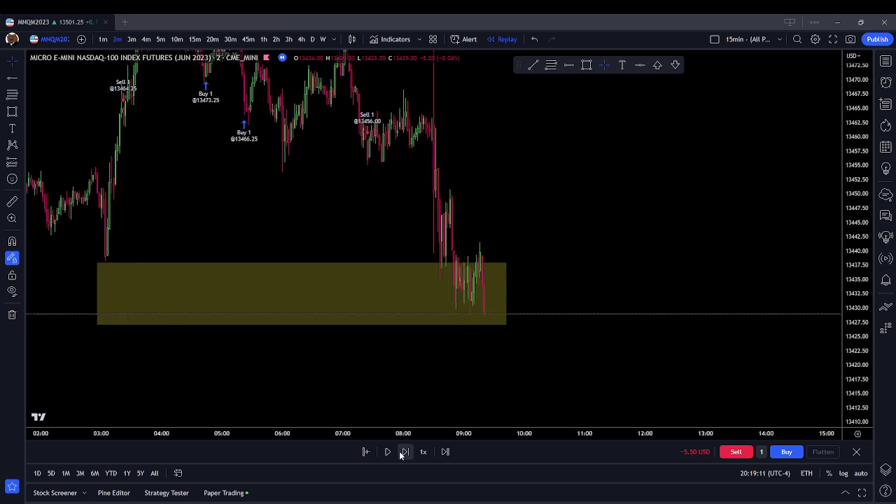
left_click(404, 452)
left_click(404, 452)
left_click(403, 454)
left_click(403, 454)
left_click(403, 453)
left_click(402, 454)
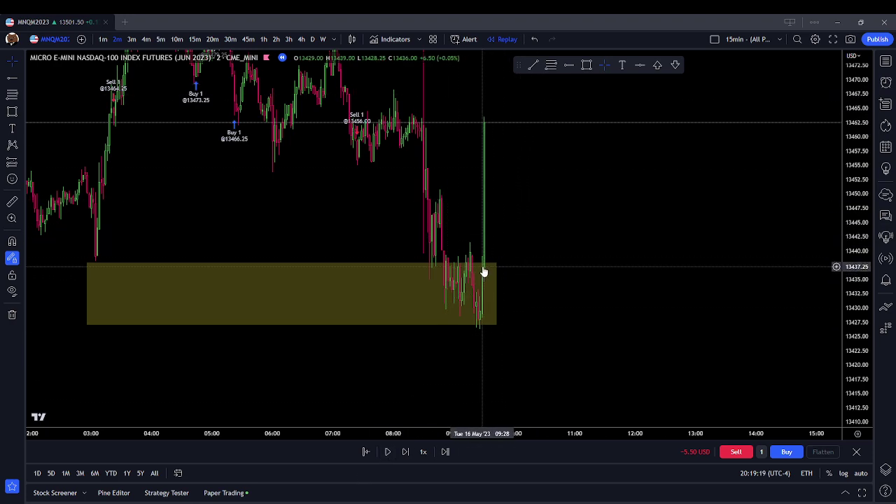
left_click_drag(522, 217, 525, 292)
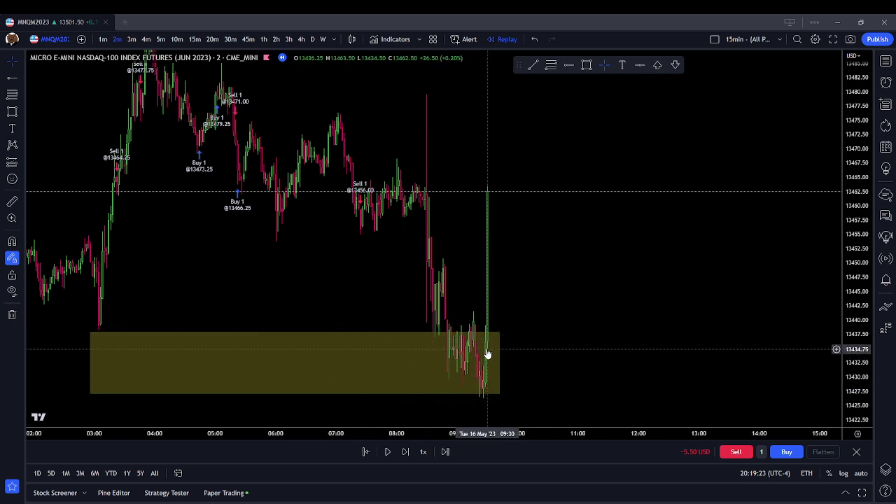
left_click(115, 336)
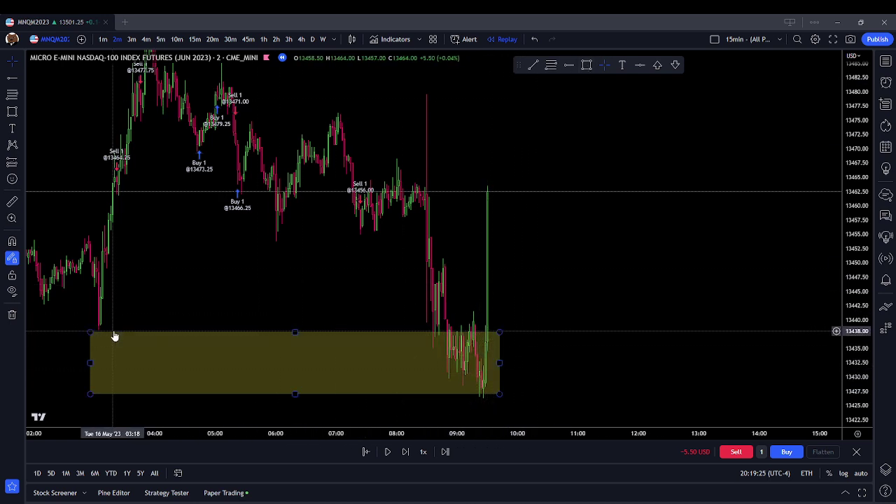
double_click(435, 333)
left_click(516, 352)
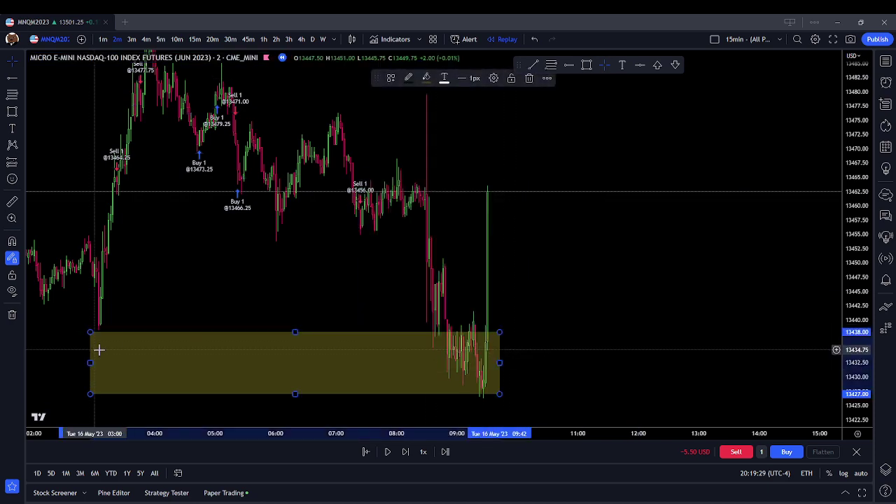
left_click_drag(860, 151, 853, 226)
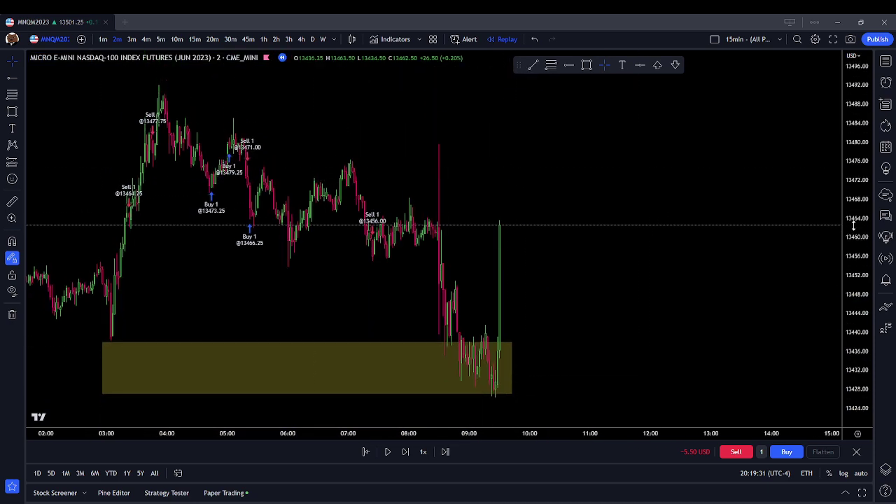
Step: Draw a Fibonacci retracement on the 08:30 candle's upper wick from 13462.25 to 13479.50 and delete it
left_click_drag(550, 190, 572, 205)
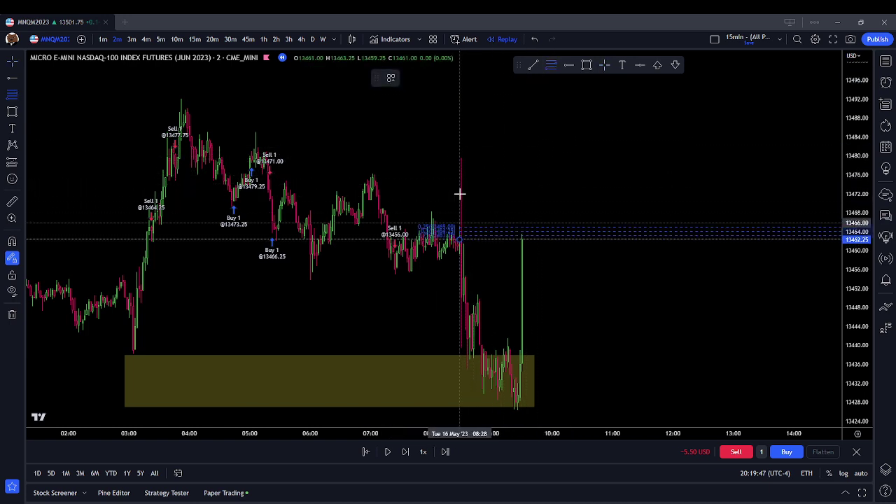
left_click(460, 158)
left_click(412, 201)
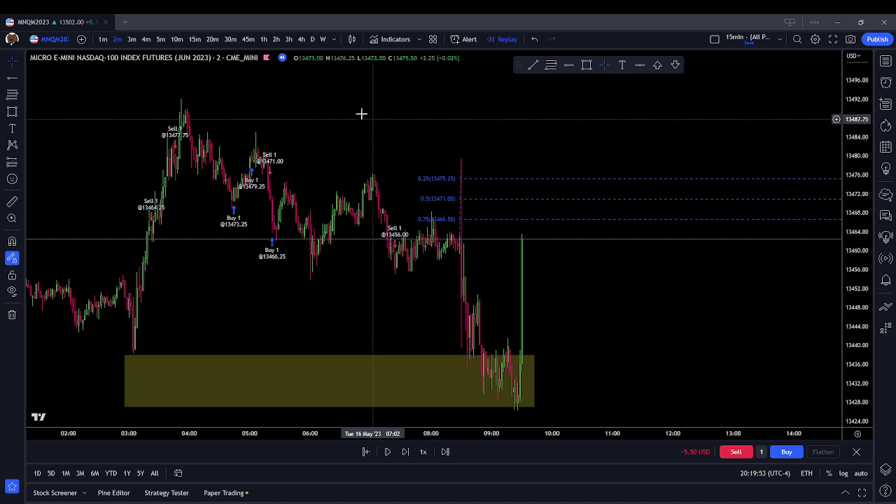
left_click(493, 179)
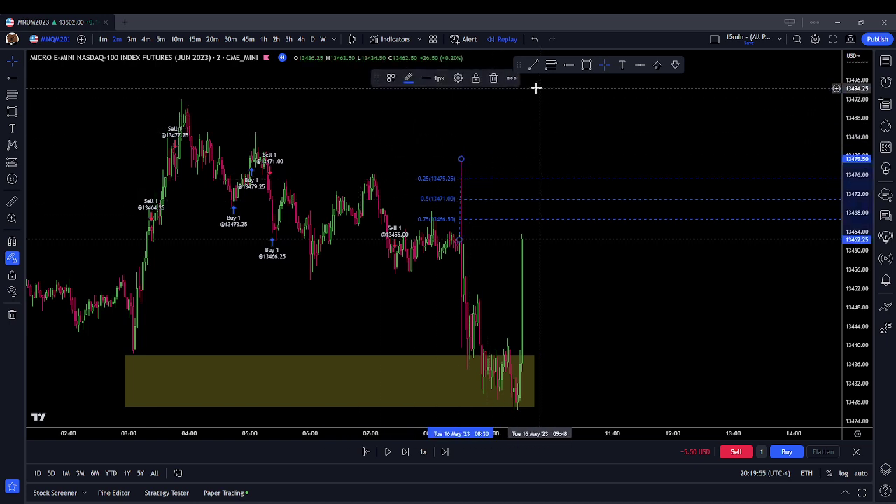
left_click(492, 79)
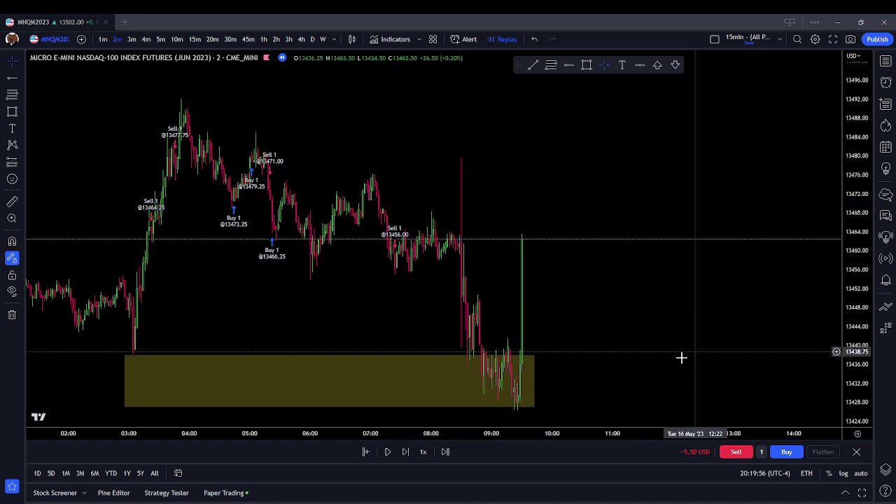
Step: Buy 1 contract at market on the 09:30 candle and advance the replay candle by candle to about 09:42
left_click(787, 452)
left_click(406, 453)
left_click(406, 453)
left_click(406, 453)
left_click(406, 453)
left_click(406, 451)
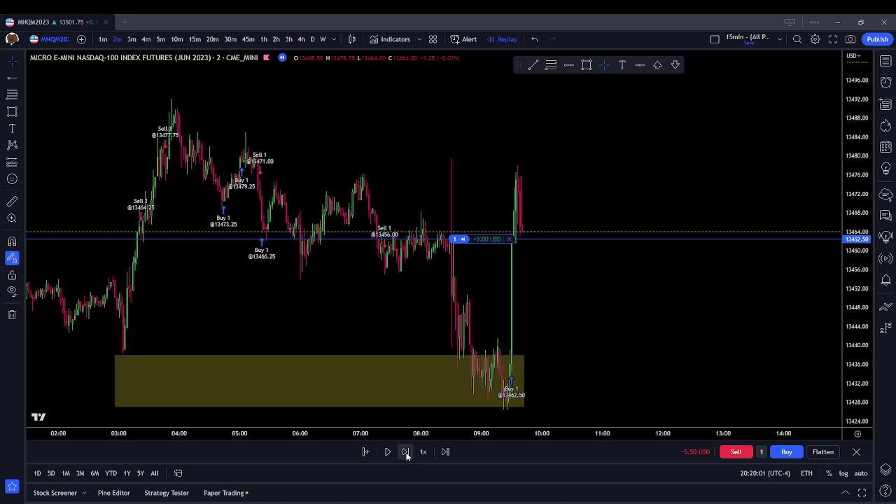
left_click(406, 451)
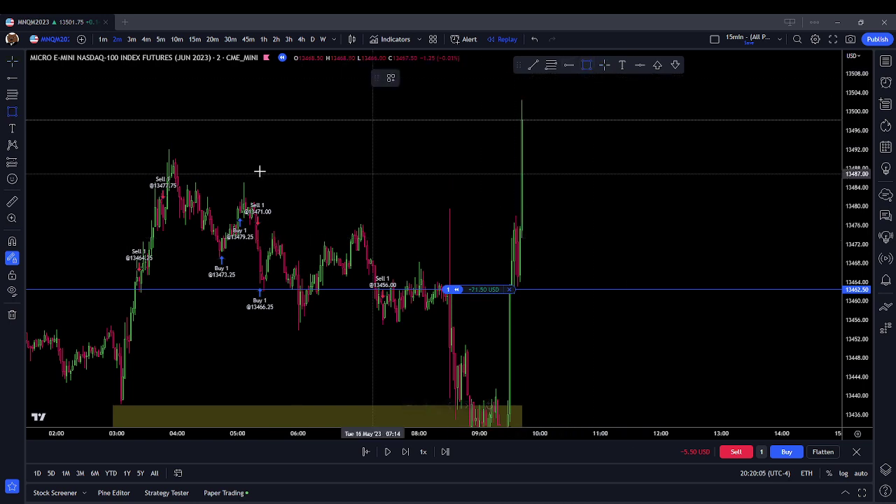
Step: Draw a yellow rectangle from 13494.00 to about 13492.00 between 03:36 and 10:18, and advance the replay to about 09:48
mouse_move(153, 142)
left_mouse_down()
mouse_move(664, 141)
mouse_move(556, 144)
left_mouse_up()
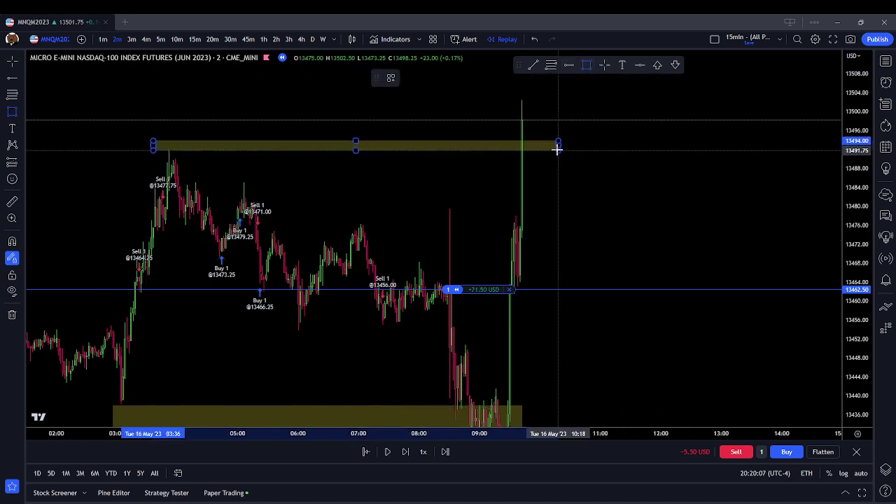
left_click(406, 452)
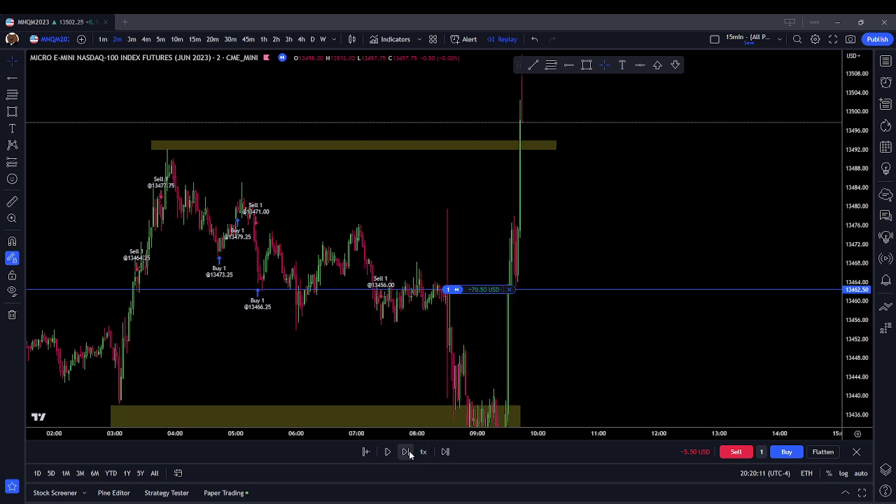
left_click(410, 452)
left_click(410, 453)
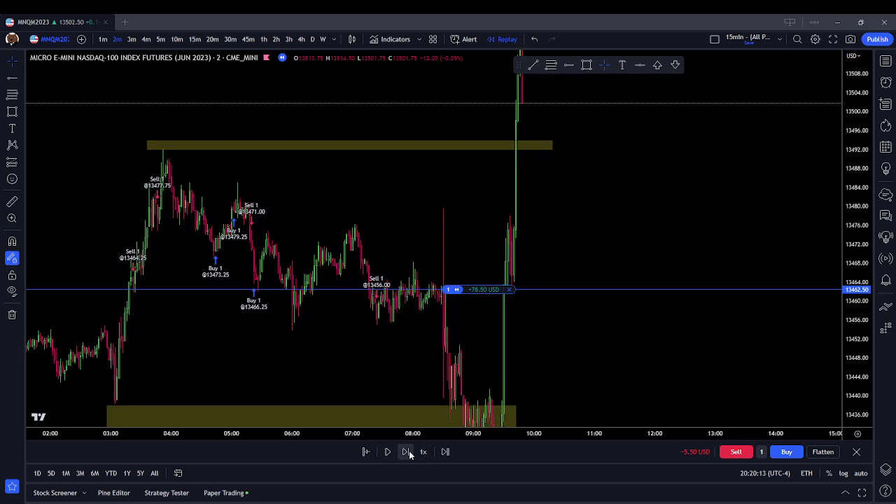
Step: Delete the yellow rectangle above the 04:00 high
scroll(513, 156, "down", 3)
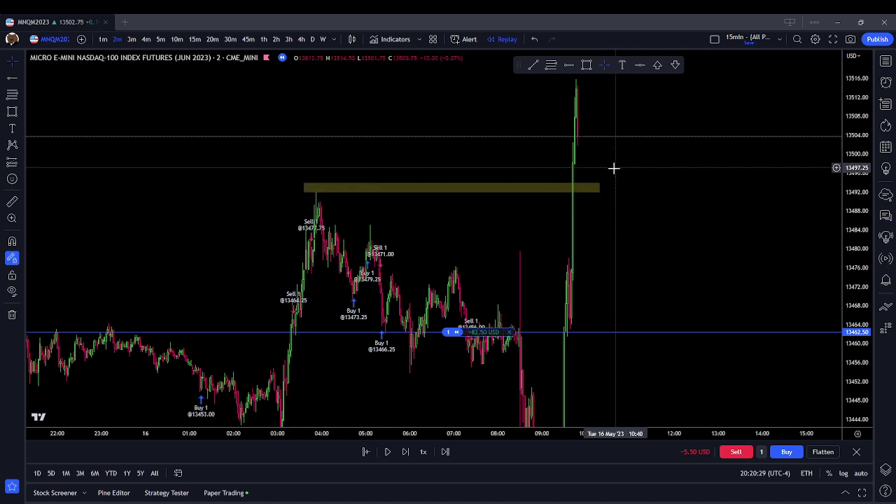
left_click_drag(620, 170, 462, 184)
left_click(433, 203)
key("Delete")
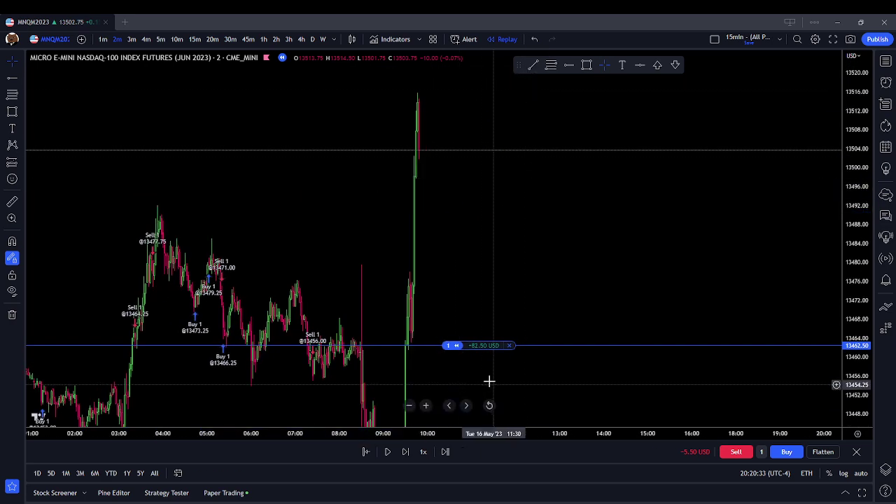
Step: Advance the replay candle by candle to about 10:02
scroll(548, 286, "left", 2)
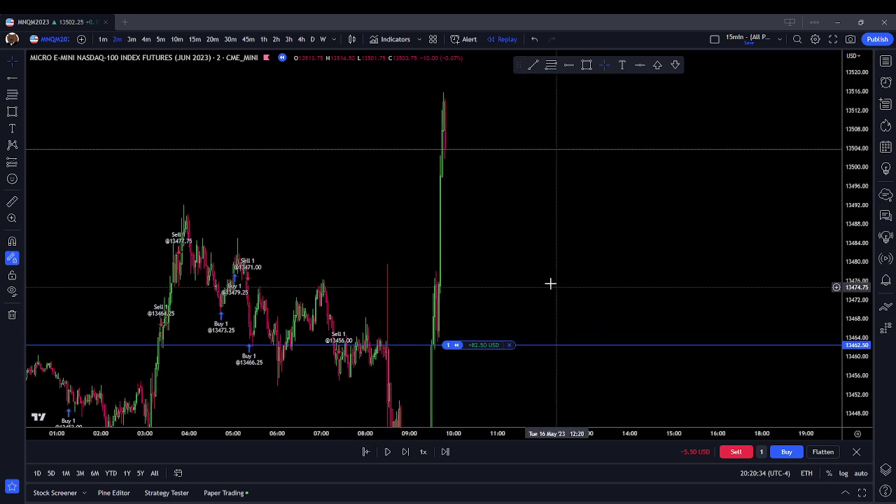
left_click(407, 452)
left_click(411, 452)
left_click(411, 452)
left_click(412, 453)
left_click(412, 452)
left_click(412, 452)
left_click(411, 453)
left_click(411, 453)
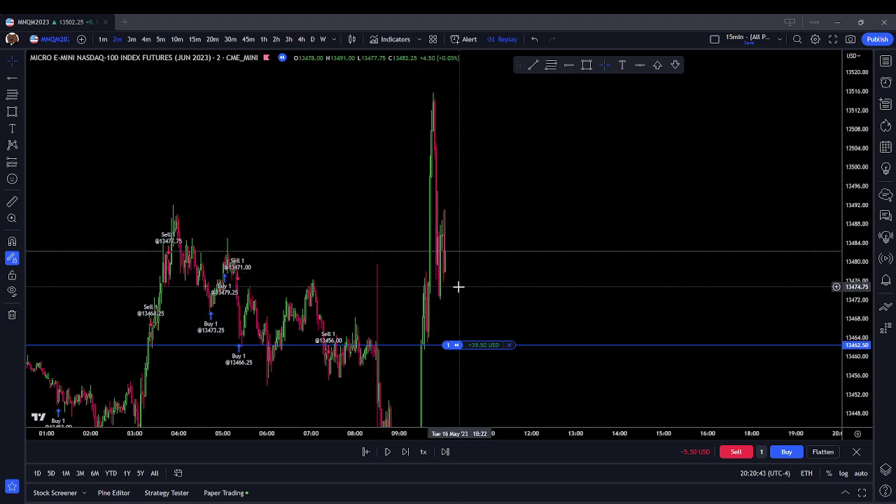
scroll(439, 290, "up", 2)
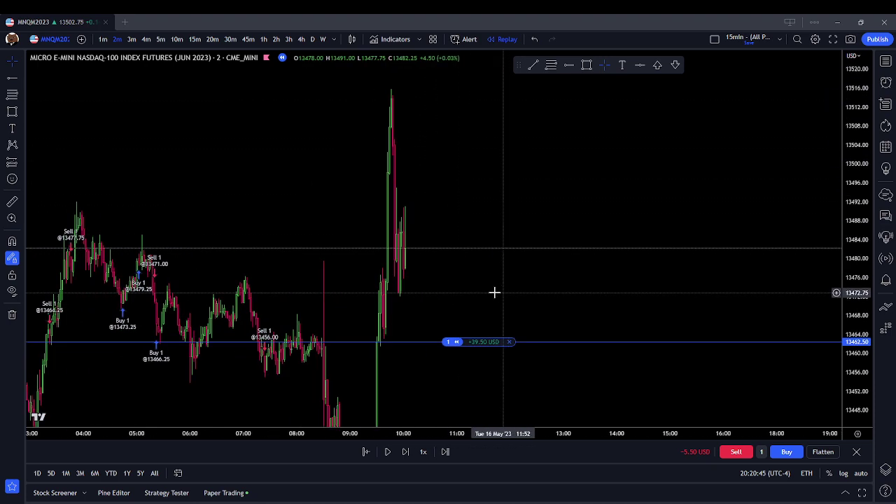
scroll(392, 293, "up", 2)
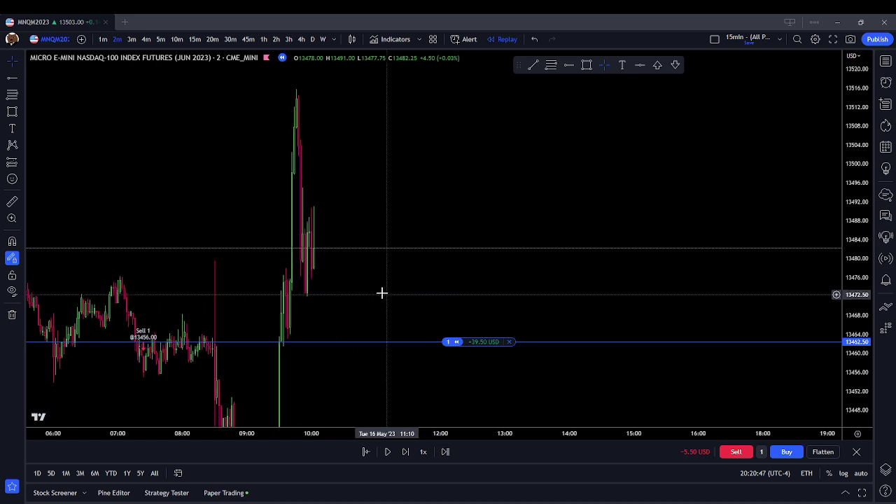
left_click_drag(346, 280, 458, 273)
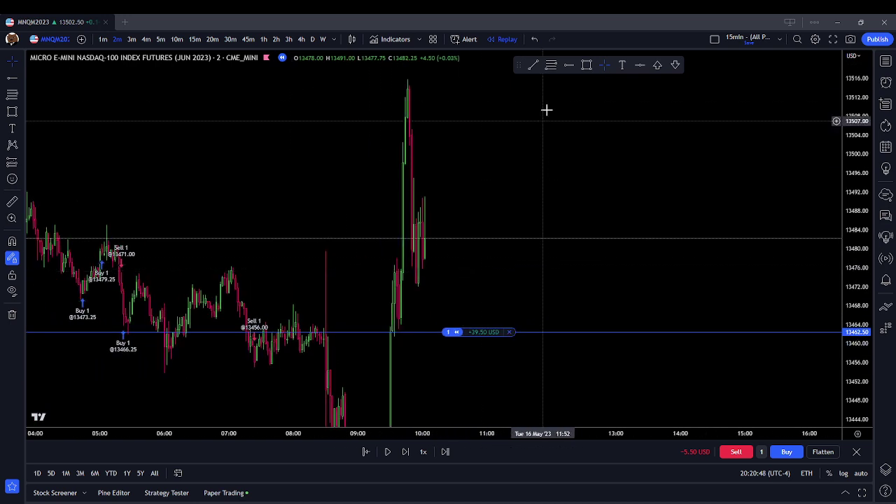
left_click(549, 65)
left_click(397, 322)
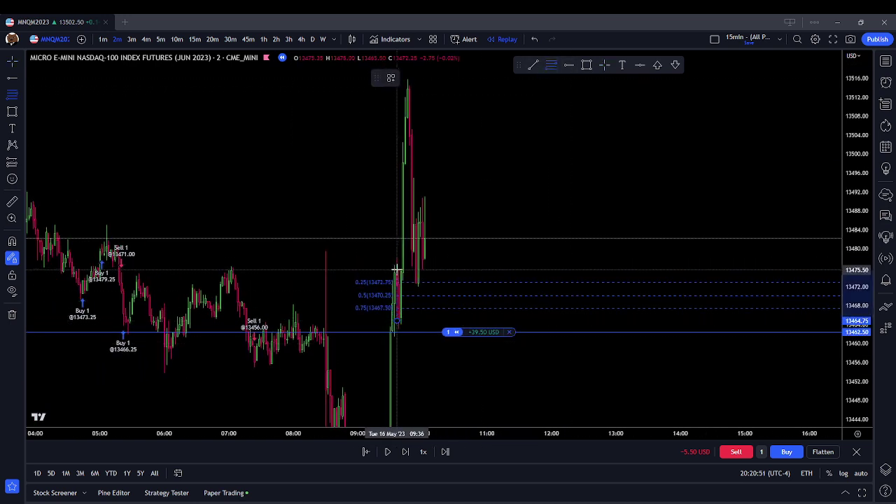
key("Escape")
Step: Advance the replay candle by candle to about 10:44 with the long position still open
scroll(504, 273, "down", 3)
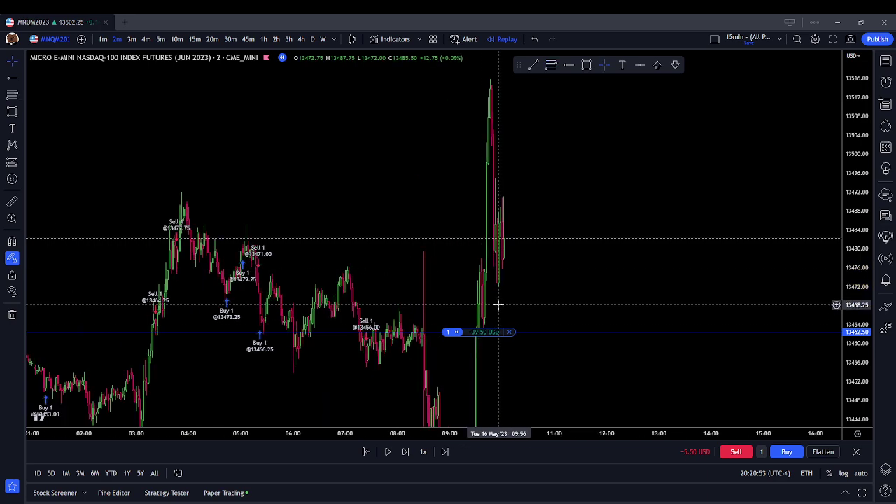
left_click(407, 452)
left_click(407, 452)
left_click(407, 452)
left_click(413, 451)
left_click(407, 452)
left_click(406, 452)
left_click(406, 451)
left_click(412, 451)
left_click(412, 451)
left_click(413, 451)
left_click(412, 452)
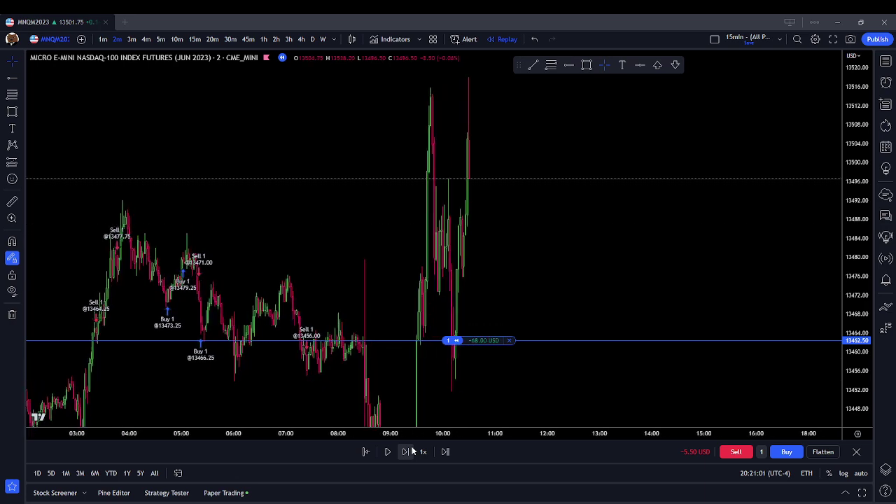
left_click(413, 452)
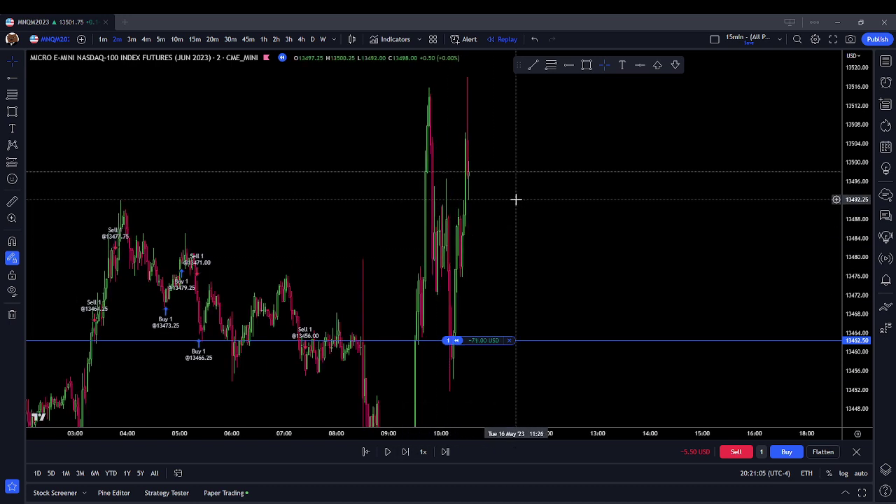
left_click(409, 459)
left_click(410, 463)
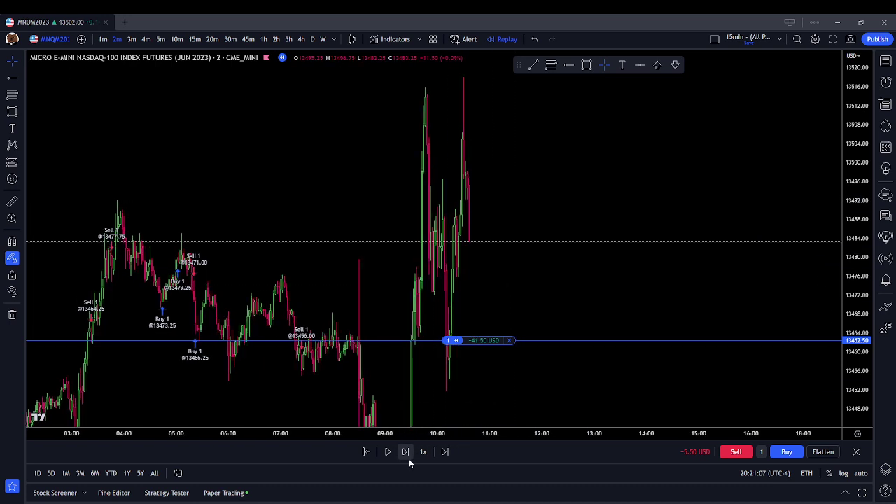
left_click(409, 463)
left_click(410, 463)
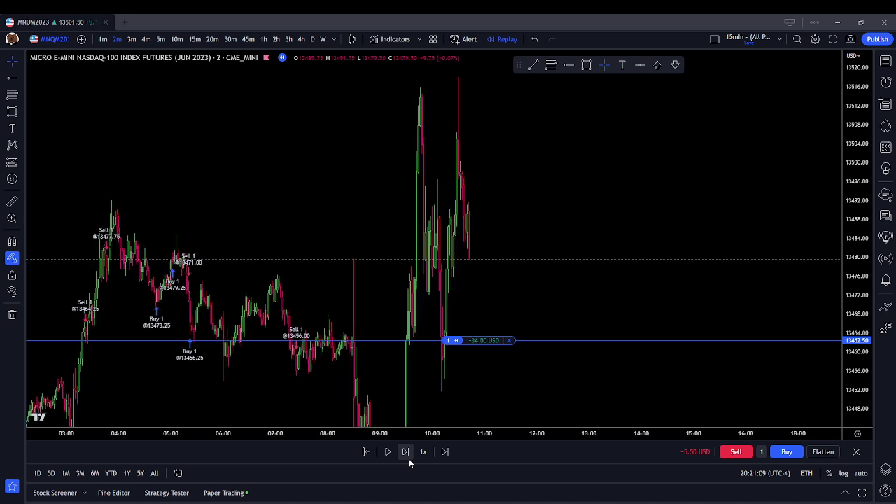
left_click(409, 463)
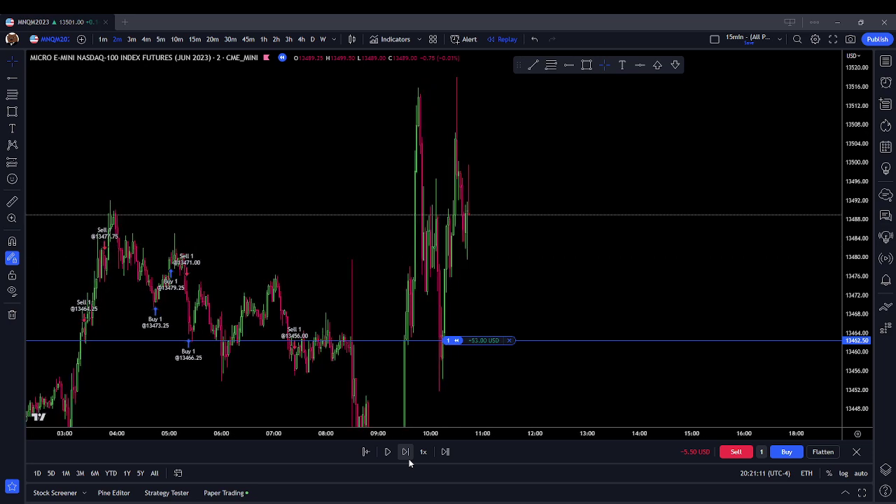
left_click(410, 462)
Step: Draw thin yellow rectangles at about 13516.50 from 09:40 to 10:50 and at about 13483 from 10:10 to 11:04
scroll(553, 324, "up", 3)
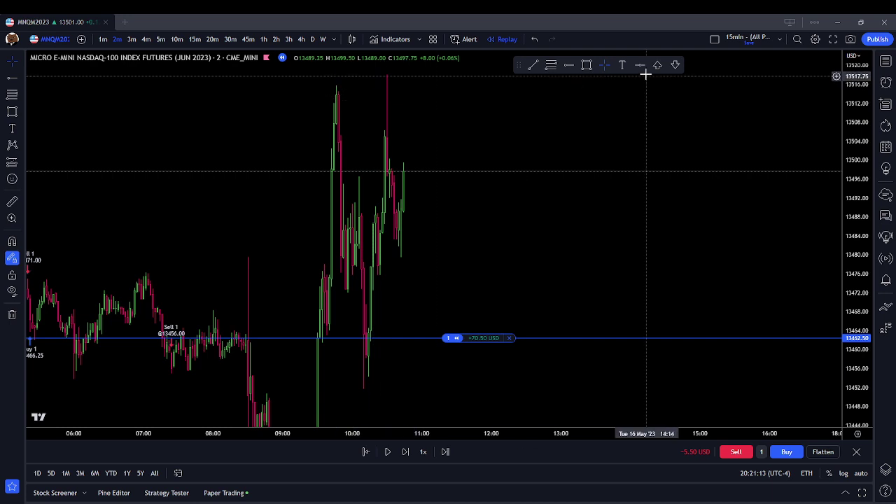
scroll(453, 91, "down", 2)
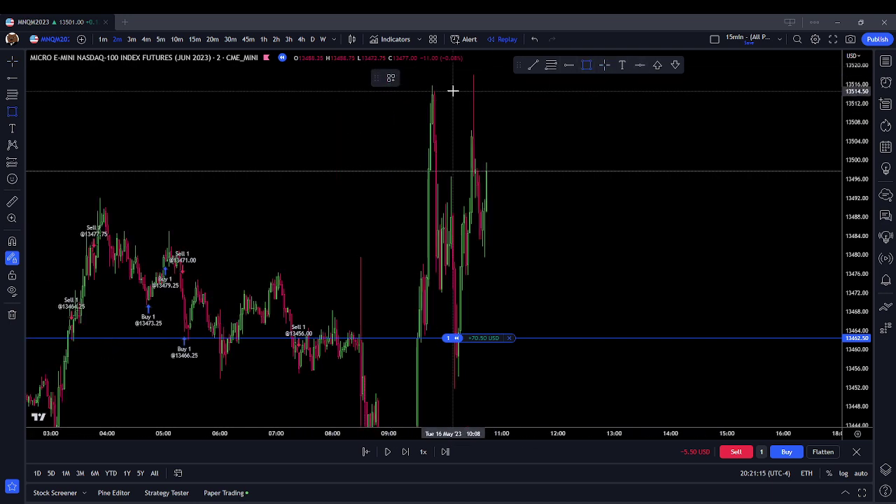
left_click(492, 81)
left_click(534, 144)
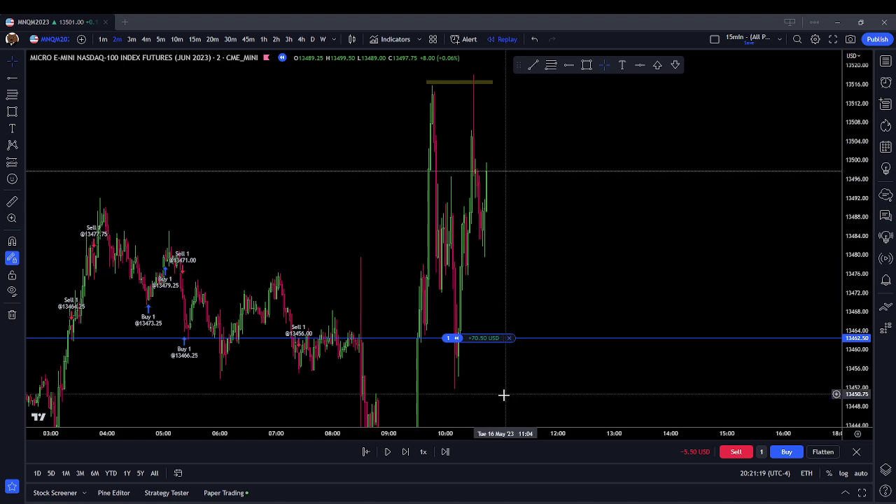
scroll(569, 278, "up", 2)
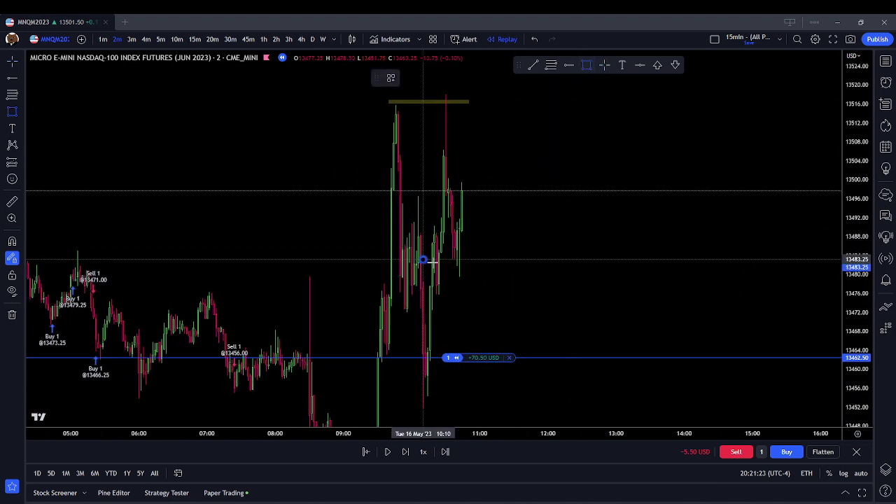
left_click_drag(422, 260, 484, 264)
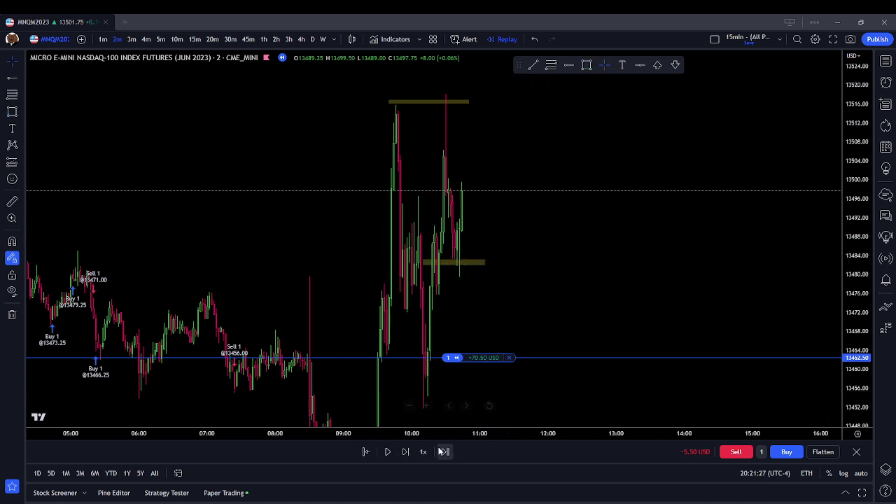
Step: Advance the replay candle by candle to 10:56 and close the open long position
left_click(405, 453)
left_click(405, 452)
left_click(405, 453)
left_click(405, 453)
left_click(405, 452)
left_click(405, 453)
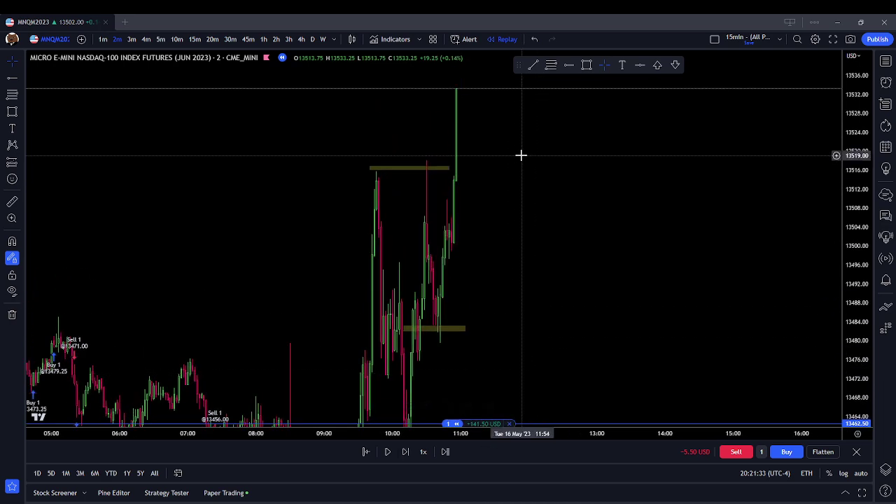
scroll(525, 280, "down", 2)
left_click(510, 424)
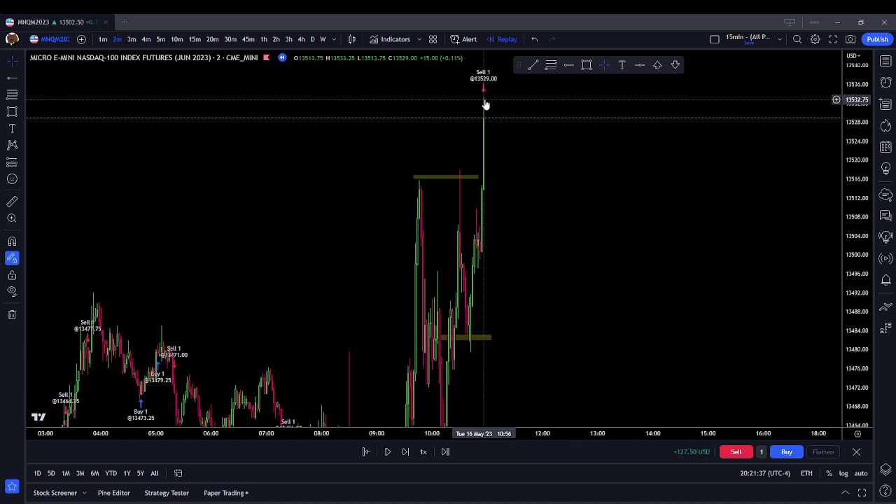
Step: Advance the replay candle by candle to about 11:12
left_click(406, 451)
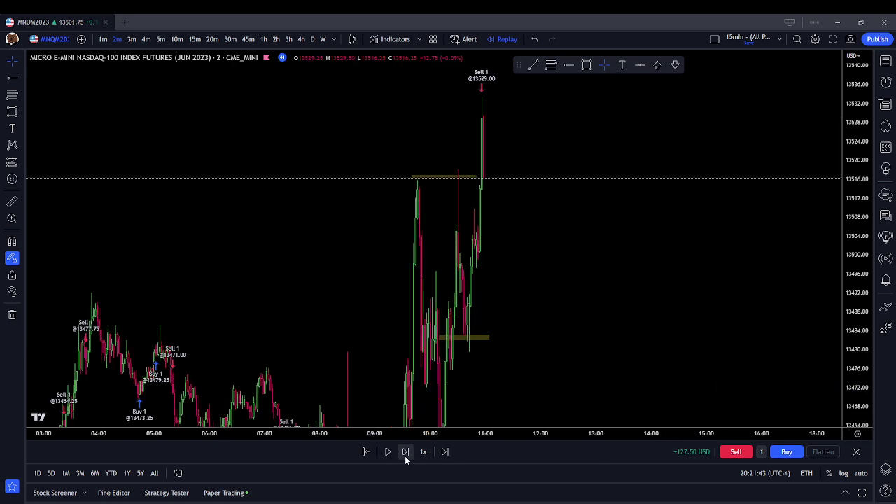
left_click(406, 451)
left_click(406, 451)
left_click(406, 451)
left_click(405, 452)
left_click(406, 451)
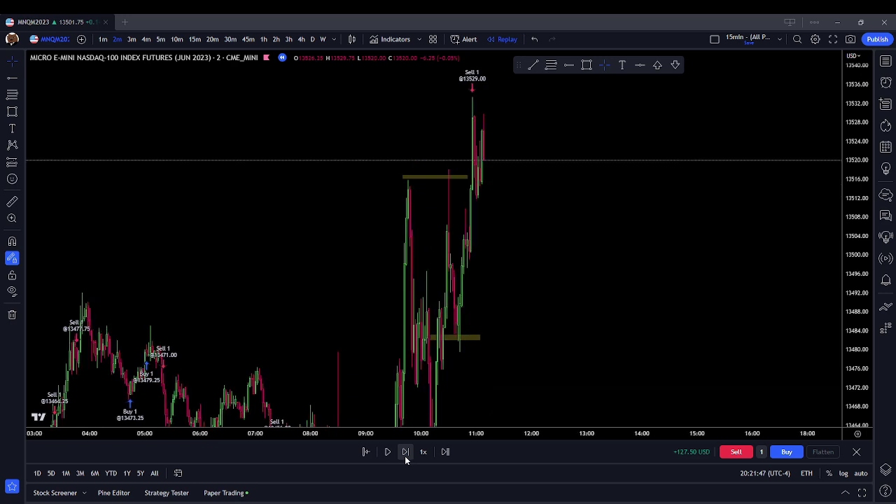
left_click(406, 452)
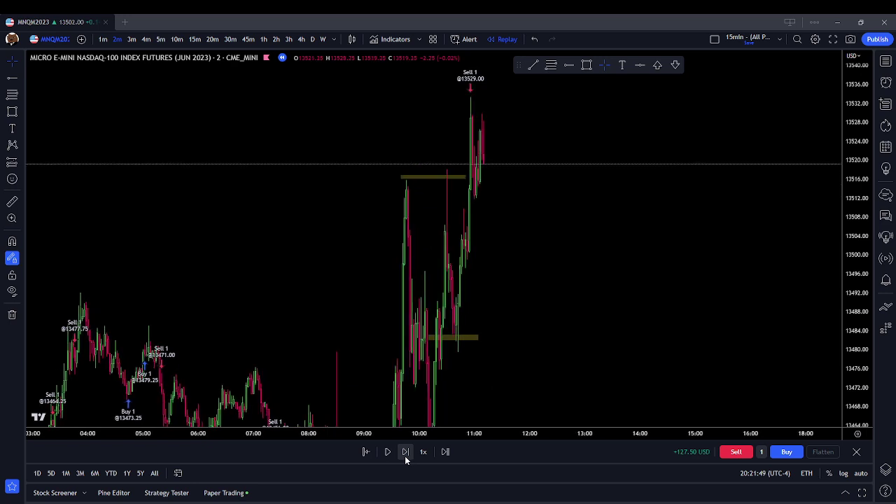
left_click(405, 451)
left_click(405, 452)
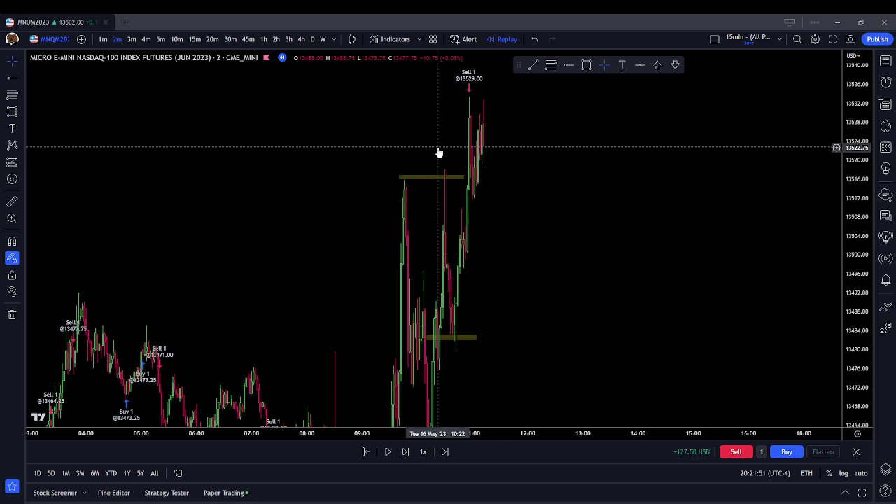
scroll(576, 280, "up", 3)
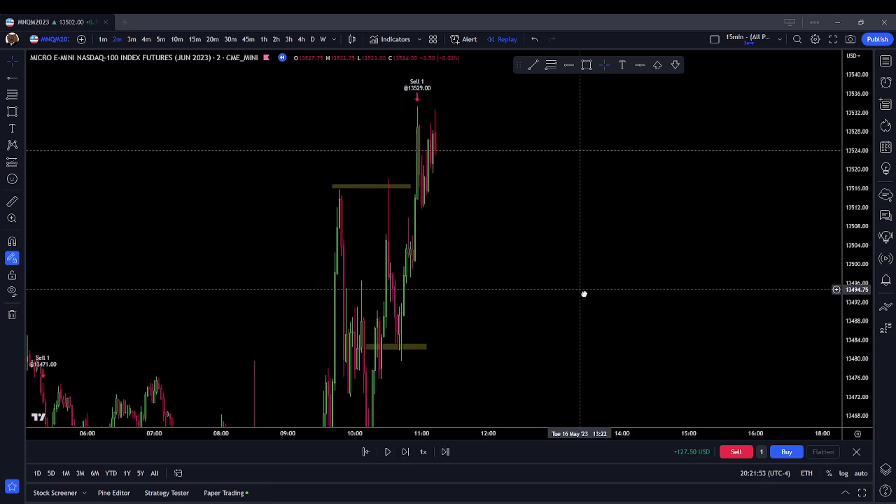
Step: Switch the chart to the 1-minute interval, advance the replay candle by candle to about 11:17, and buy 1 contract
left_click(104, 40)
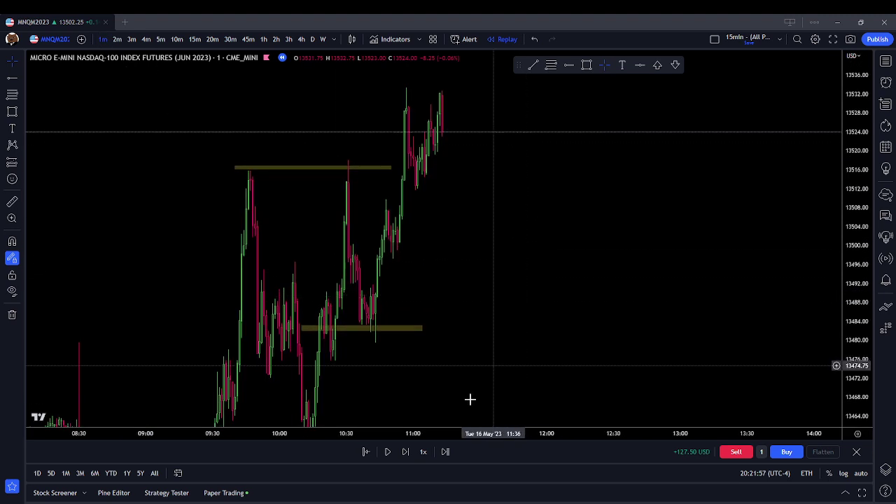
left_click(404, 456)
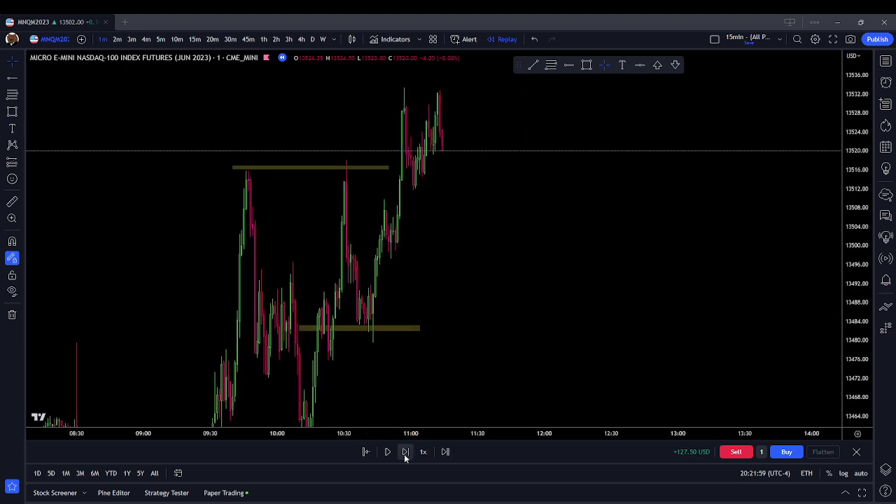
left_click(405, 452)
left_click(405, 452)
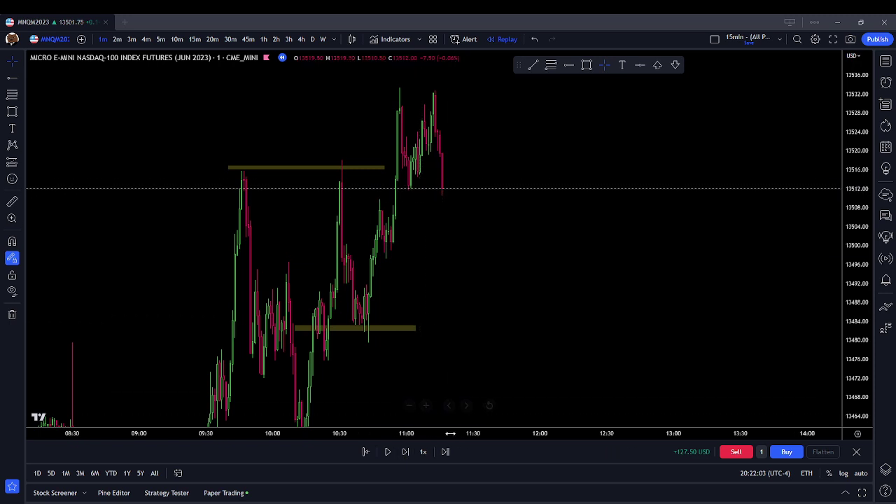
left_click(406, 452)
left_click(406, 453)
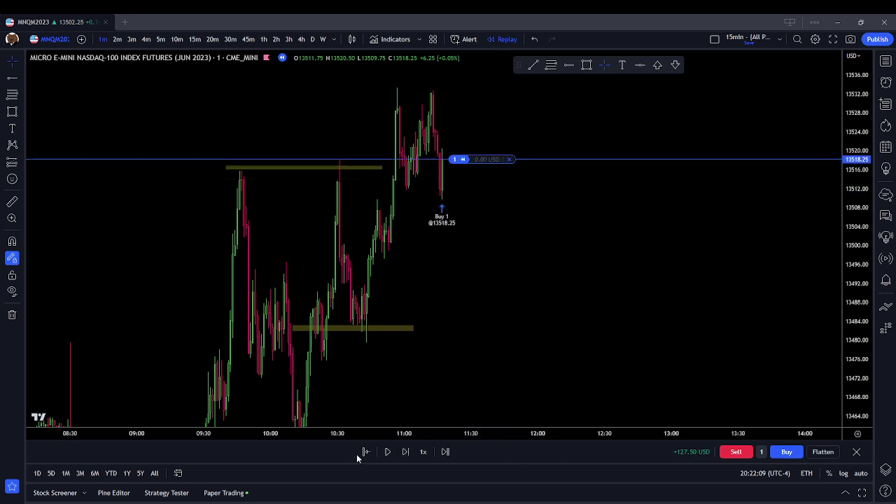
Step: Draw a thin yellow rectangle at about 13511.75 from about 10:54 to 11:36
left_click(587, 65)
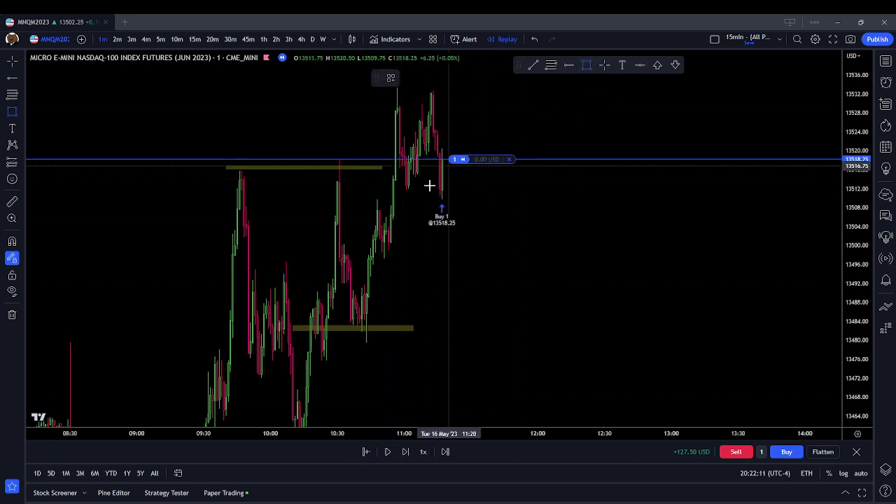
left_click(392, 190)
left_click(484, 190)
left_click(488, 218)
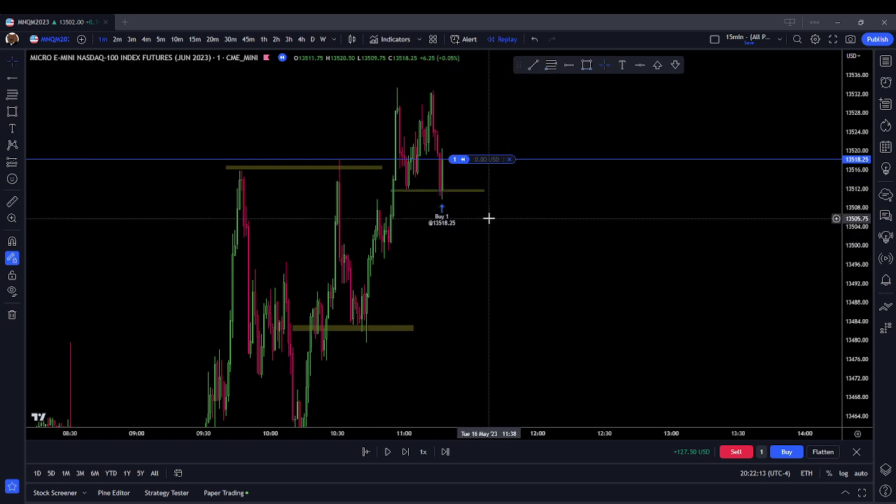
Step: Remove all drawings from the chart and draw a yellow rectangle between 13511.75 and 13509.75 from 11:01 to 11:29
right_click(371, 156)
left_click(424, 306)
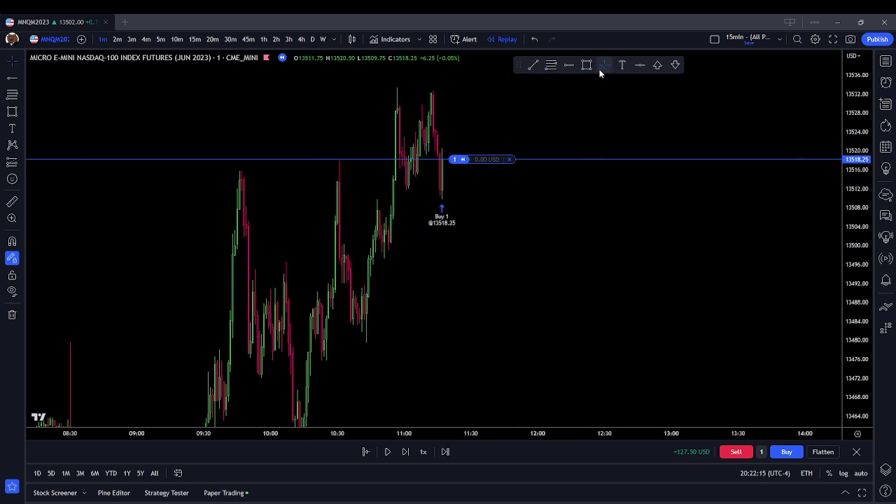
left_click(406, 189)
left_click(468, 198)
left_click(426, 78)
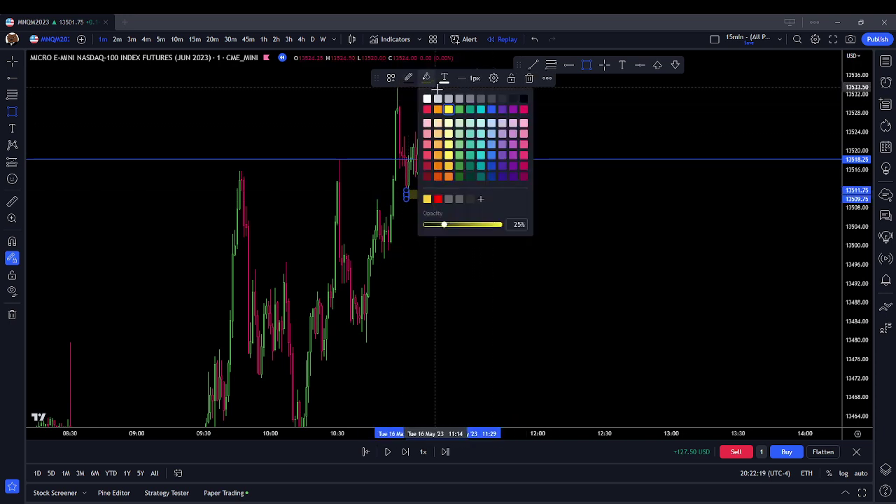
key("Escape")
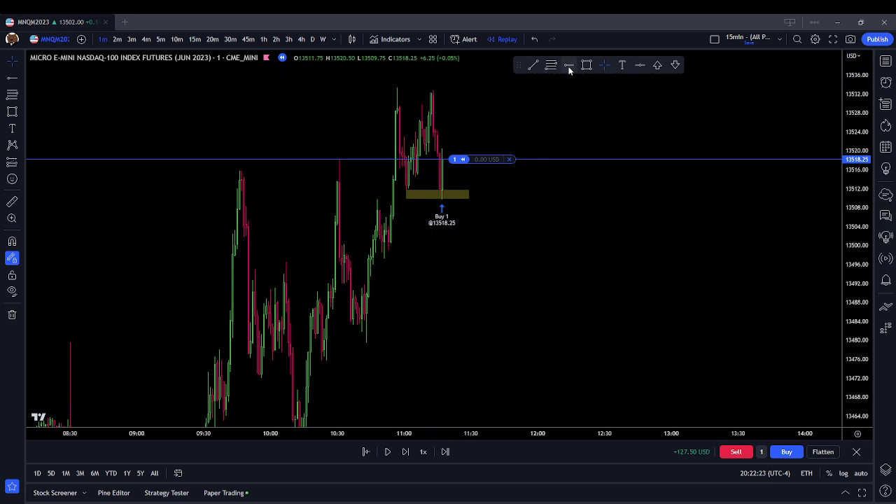
Step: Draw a horizontal trend line from 10:58 to 11:32 with the Equal Highs template and position it at about 13533.50
left_click(534, 65)
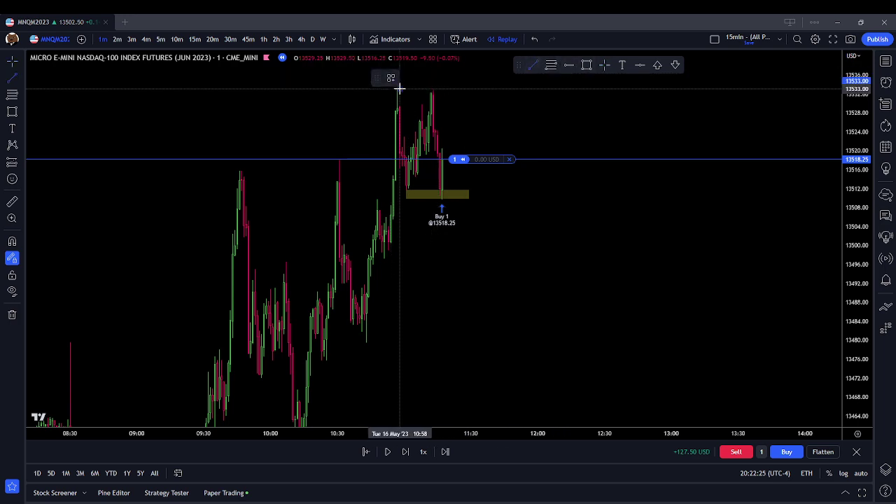
left_click(399, 89)
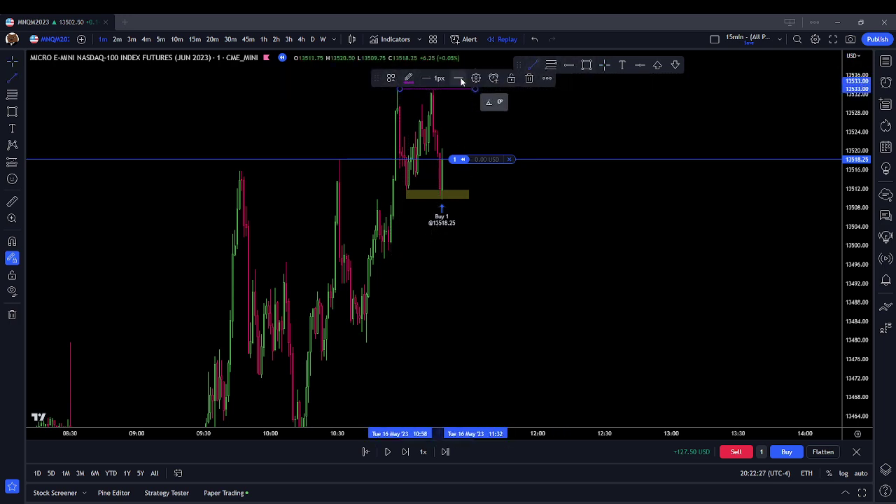
left_click(391, 78)
left_click(451, 268)
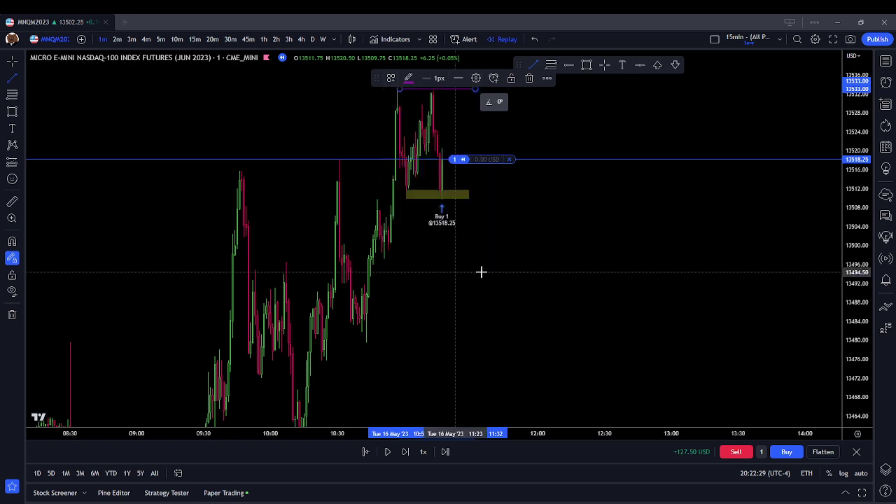
key("Escape")
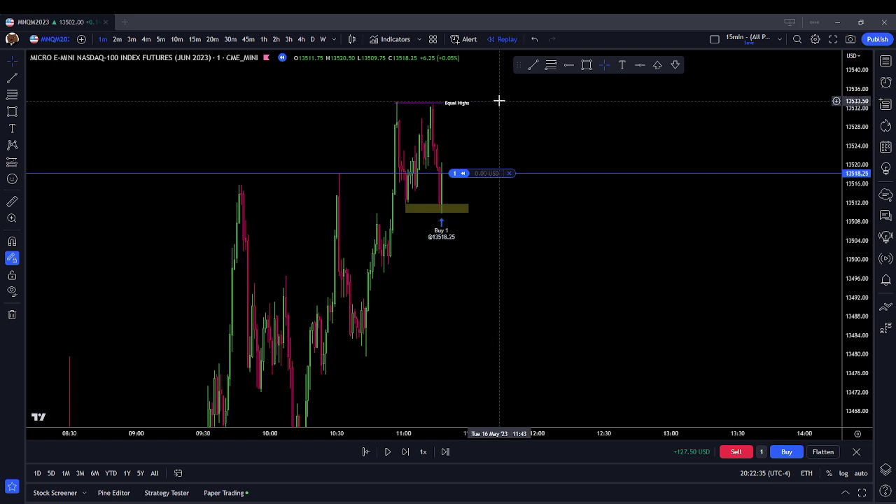
left_click(427, 102)
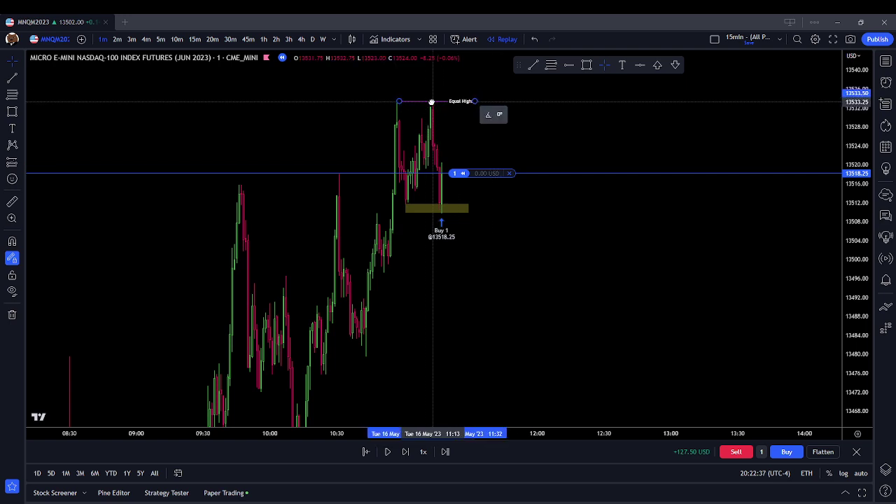
left_click(384, 136)
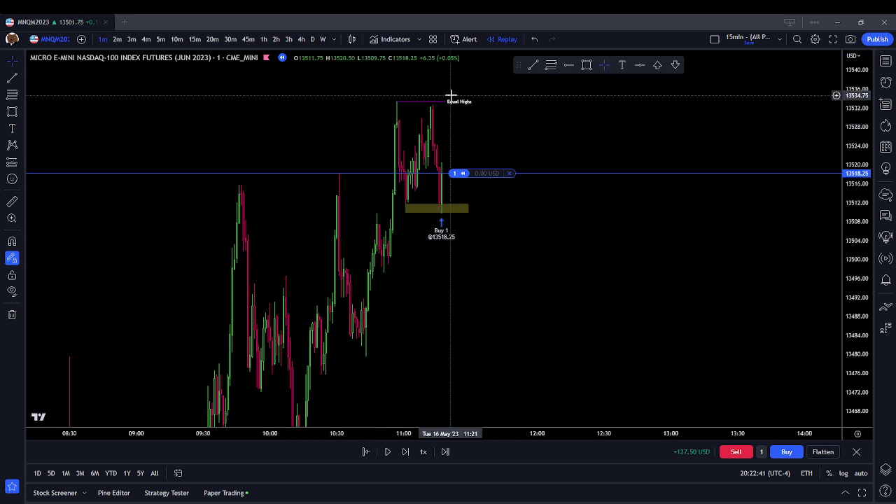
Step: Advance the replay candle by candle to about 11:29 with the long position still open
left_click(405, 451)
left_click(405, 451)
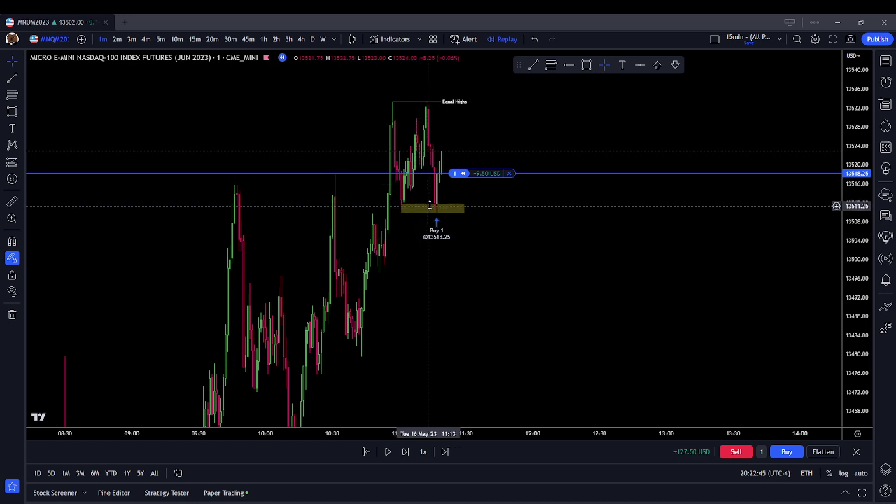
left_click(409, 453)
left_click(409, 454)
left_click(410, 455)
left_click(409, 455)
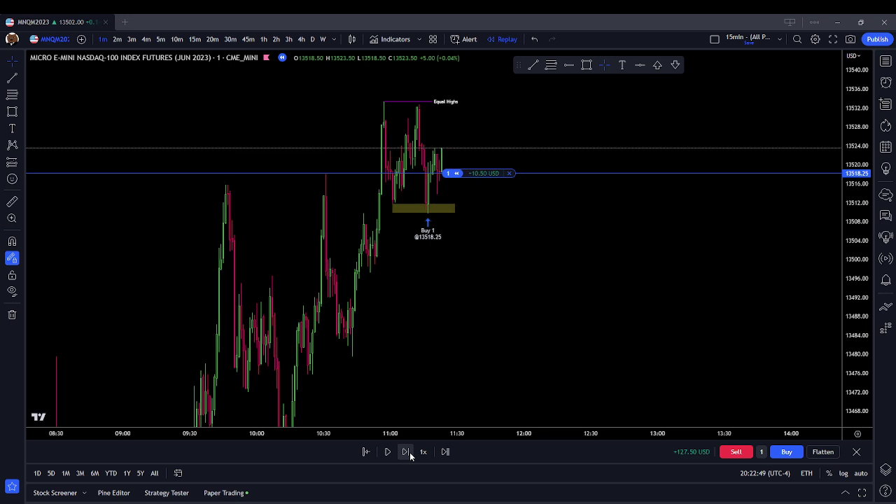
left_click(410, 454)
left_click(409, 454)
left_click(409, 454)
left_click(409, 454)
left_click(409, 454)
left_click(409, 454)
left_click(409, 455)
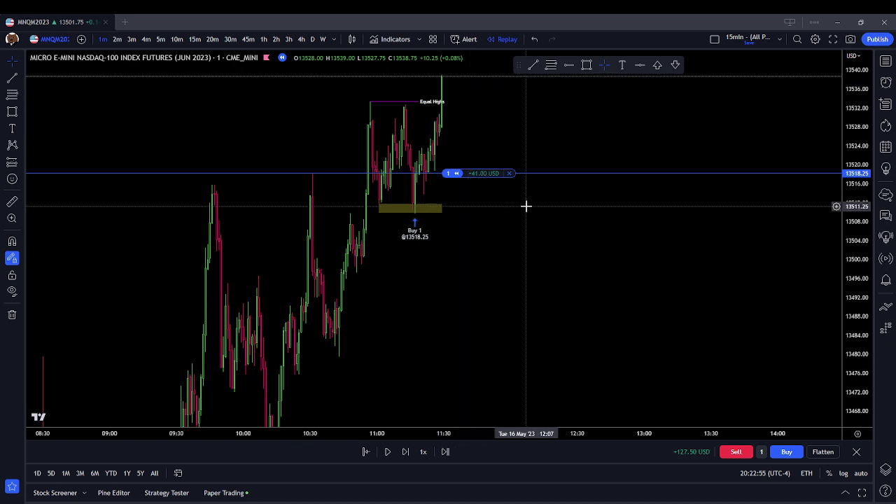
Step: Close the open long position and delete the Equal Highs line
left_click(510, 174)
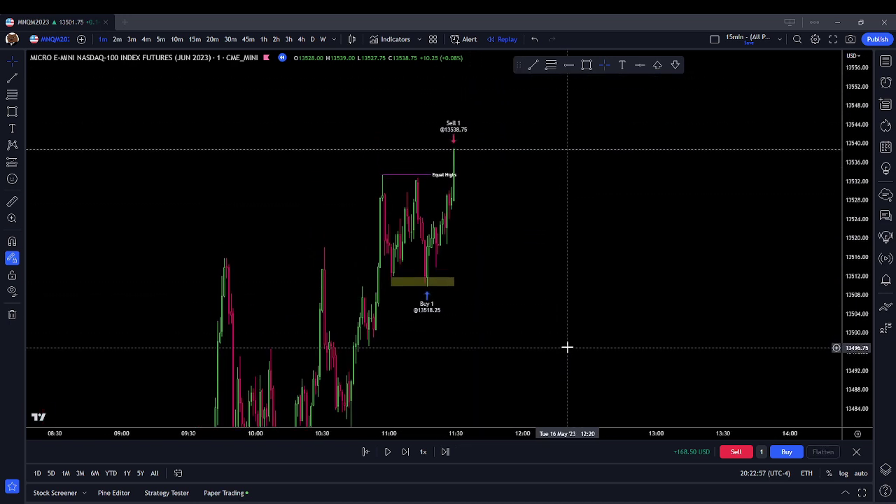
left_click(442, 177)
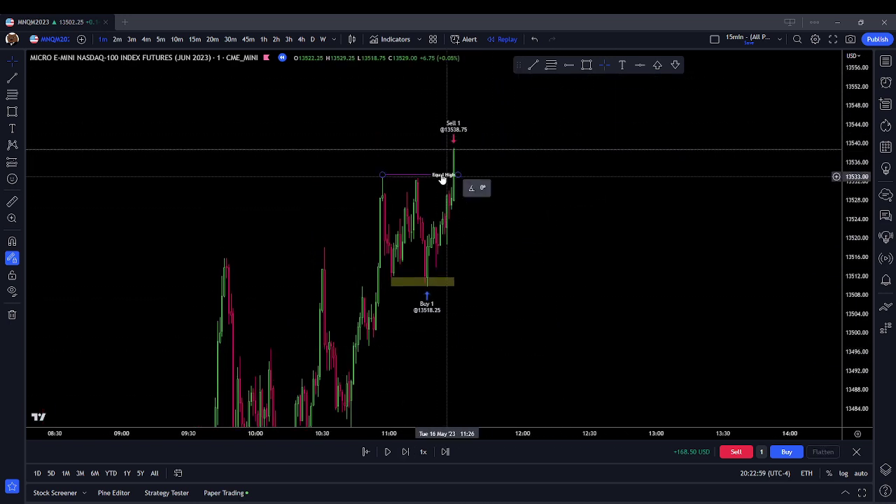
left_click(530, 81)
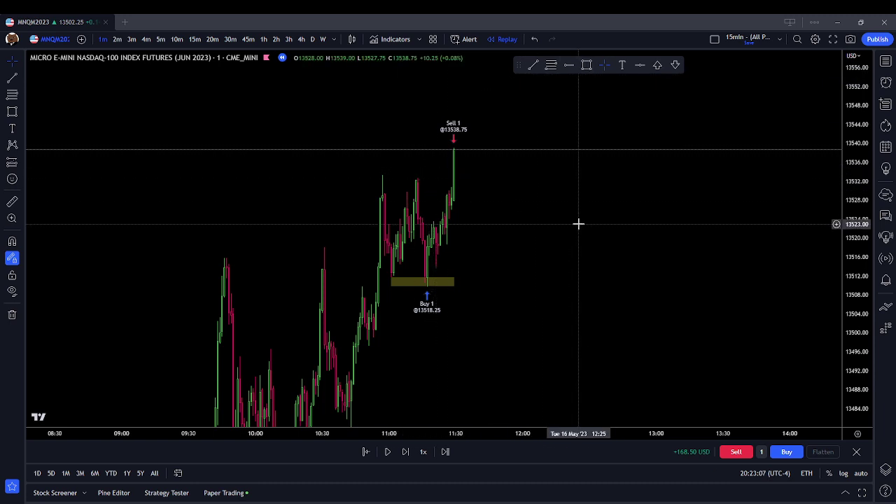
Step: Advance the replay candle by candle to about 11:34
left_click(409, 454)
left_click(406, 452)
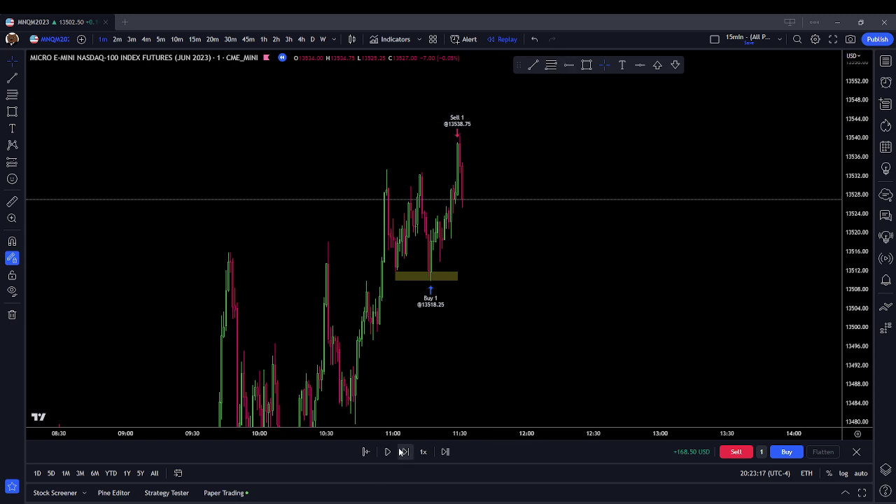
left_click(404, 452)
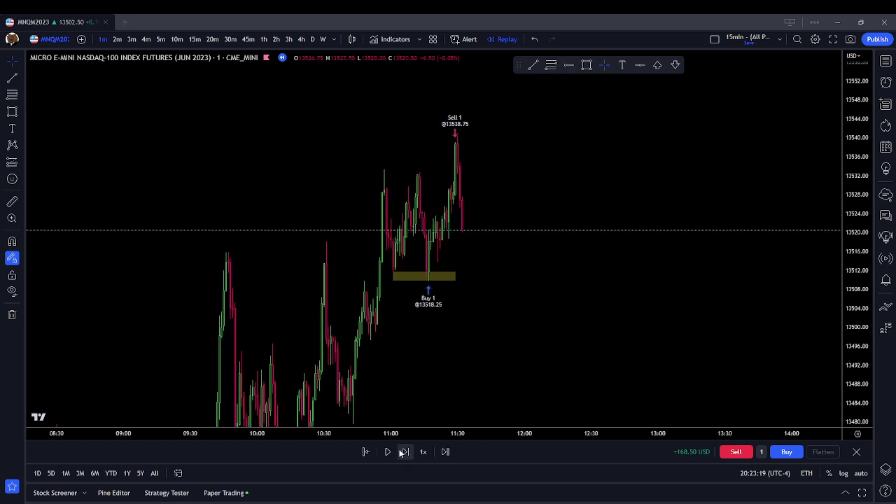
left_click(404, 452)
left_click(404, 452)
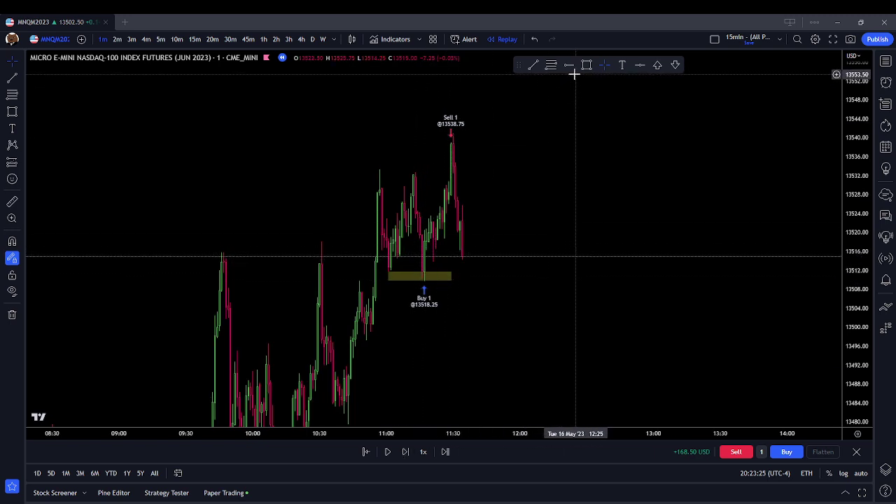
Step: Delete the yellow rectangle under the 11:01 and 11:17 lows and advance the replay to about 11:36
left_click(437, 275)
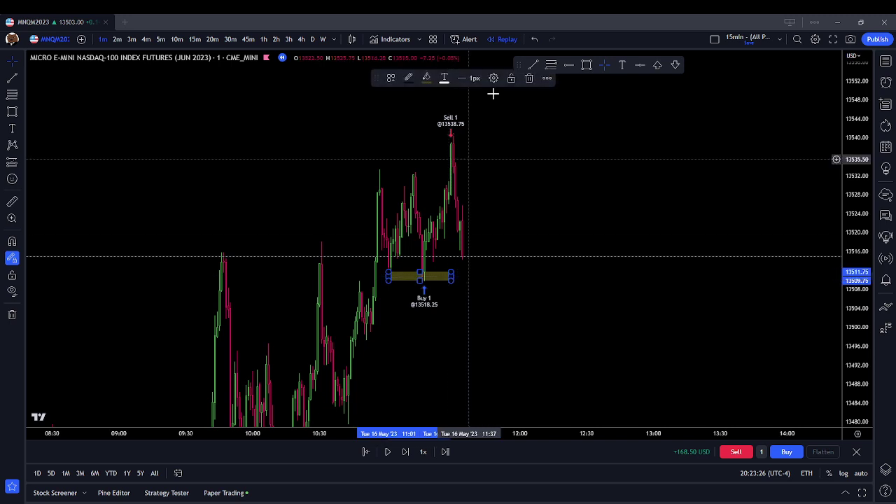
left_click(527, 77)
left_click(406, 452)
left_click(406, 452)
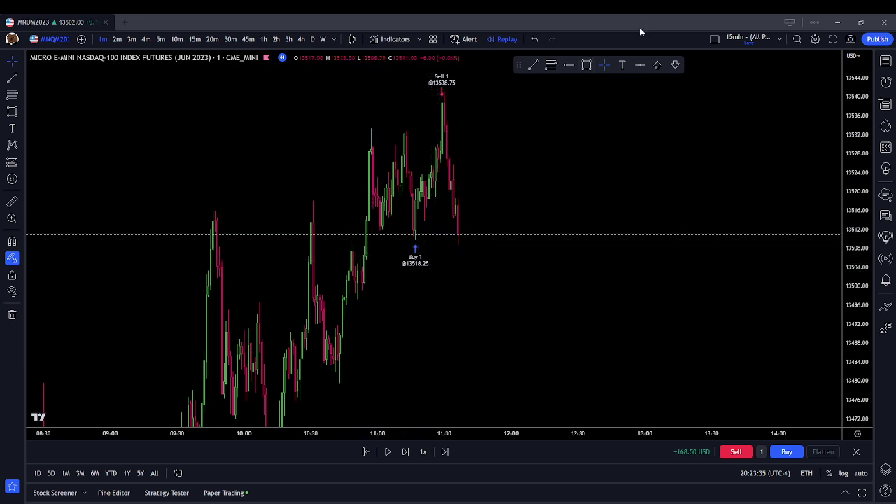
Step: Highlight the consolidation from about 10:46 to 10:59 with a yellow rectangle between about 13497 and 13509, and delete it
left_click(586, 65)
mouse_move(347, 301)
left_mouse_down()
mouse_move(373, 293)
mouse_move(375, 243)
left_mouse_up()
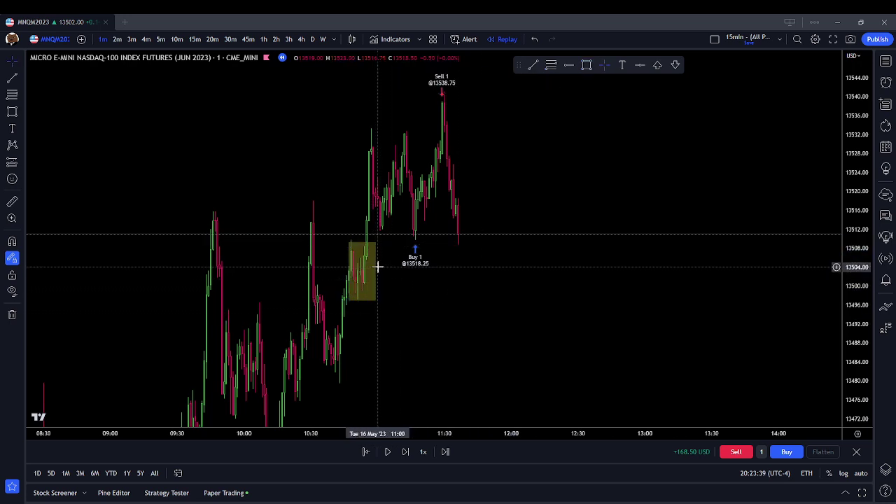
left_click(525, 79)
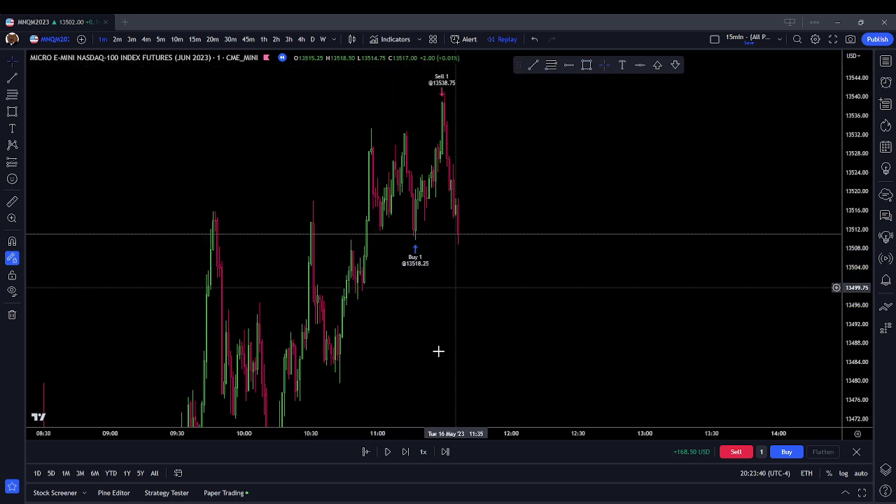
Step: Advance the replay candle by candle to about 11:40
left_click(406, 452)
left_click(410, 457)
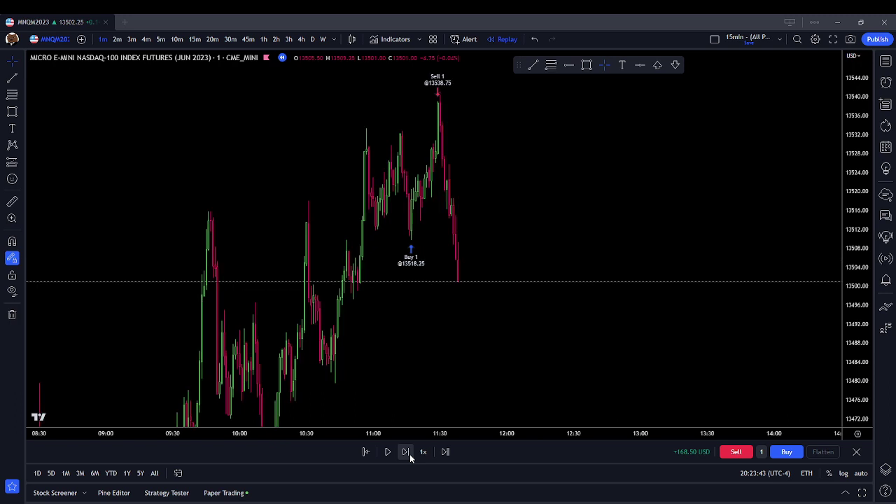
left_click(410, 457)
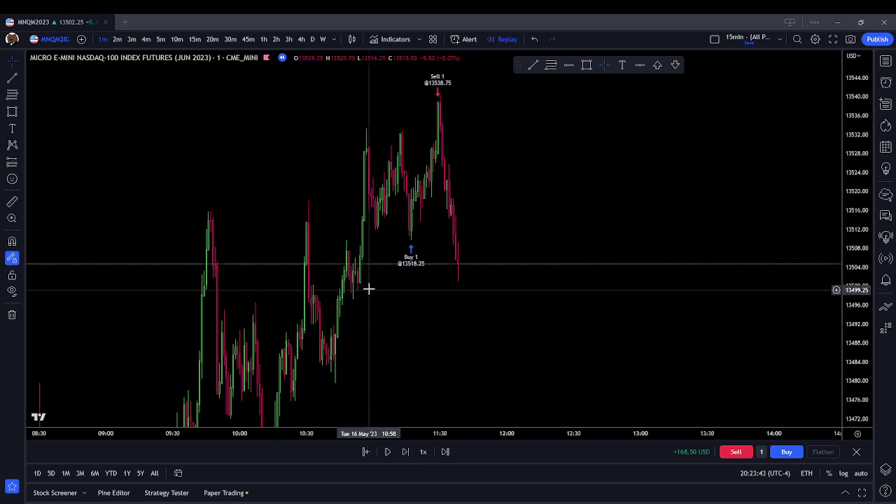
left_click(405, 452)
left_click(406, 452)
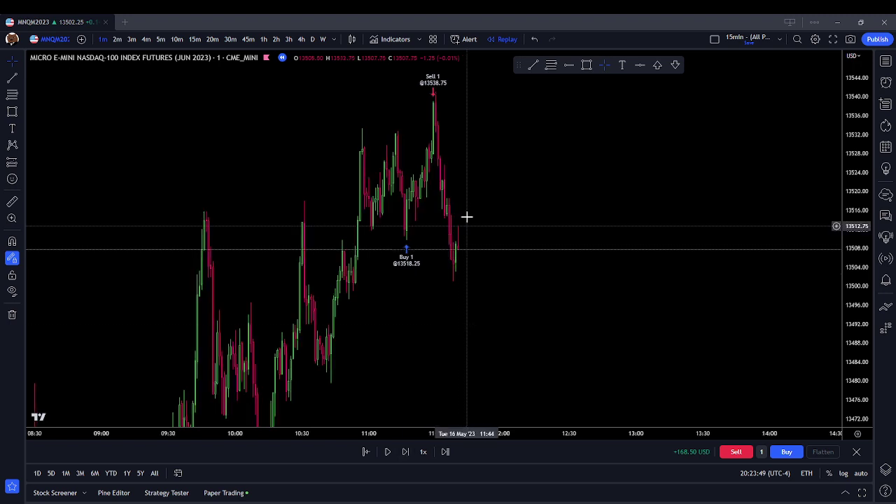
Step: Draw a thin yellow rectangle at about 13504.50 from 10:43 to 11:48
left_click(591, 65)
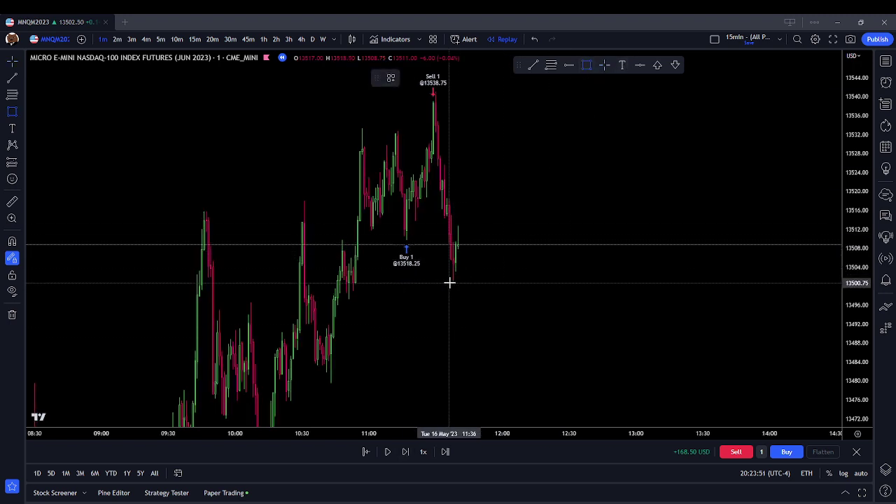
left_click(331, 264)
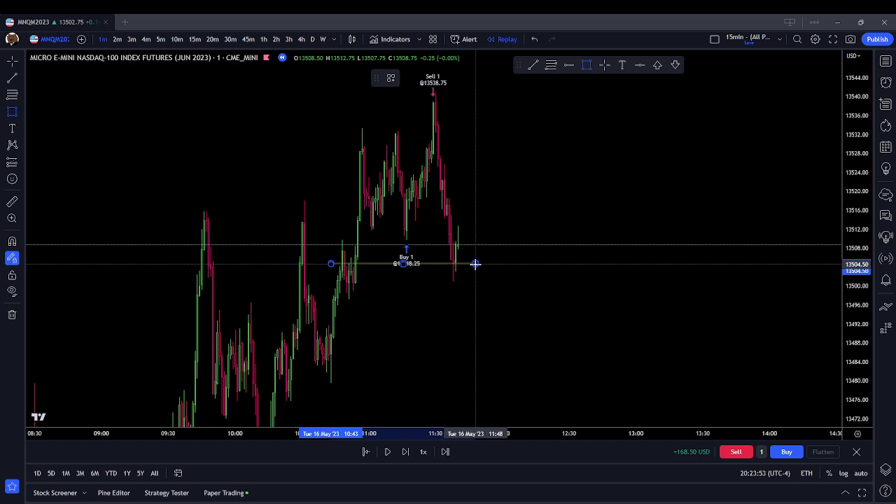
left_click(475, 263)
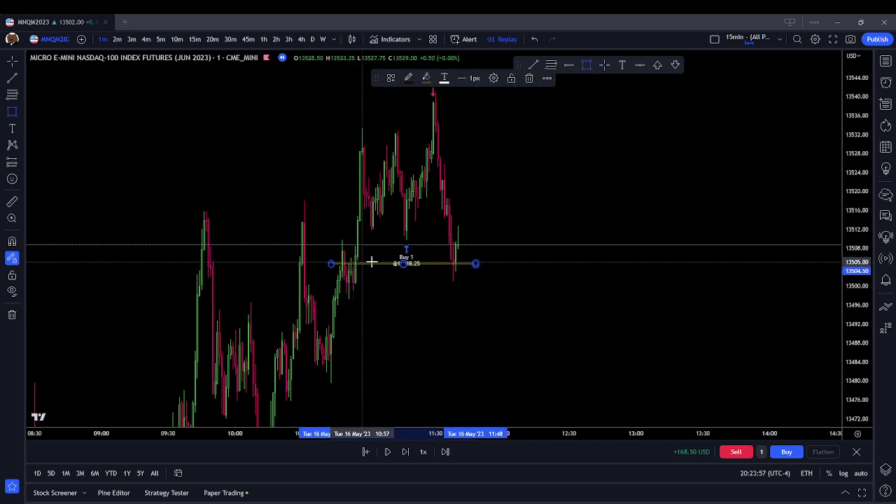
key("Escape")
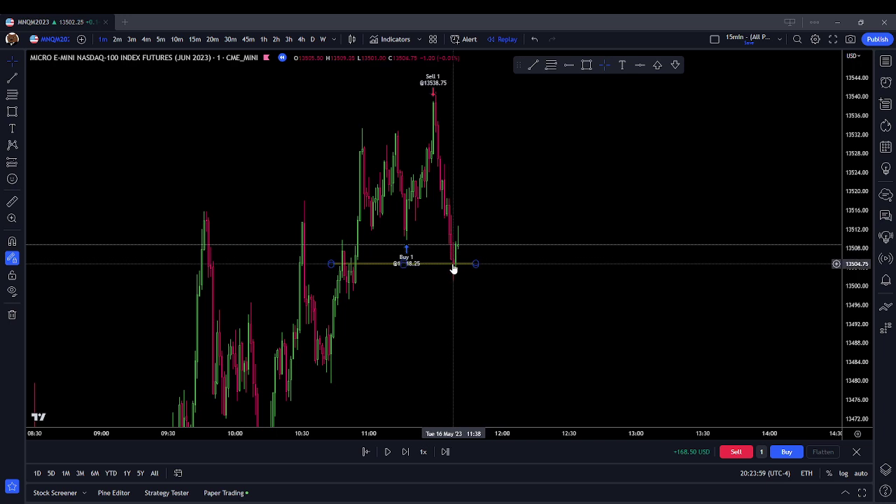
Step: Delete the thin yellow rectangle at about 13504.50 and buy one contract at the current replay price of 13508.75
left_click(353, 265)
left_click(530, 78)
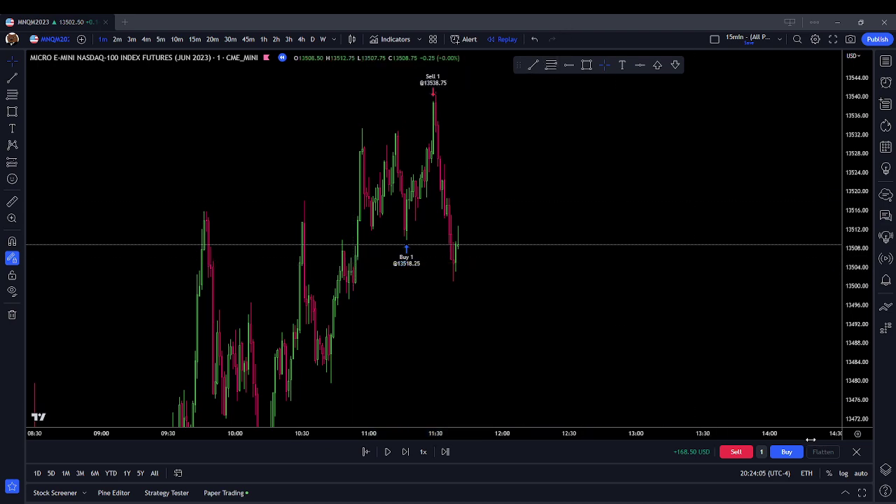
left_click(798, 452)
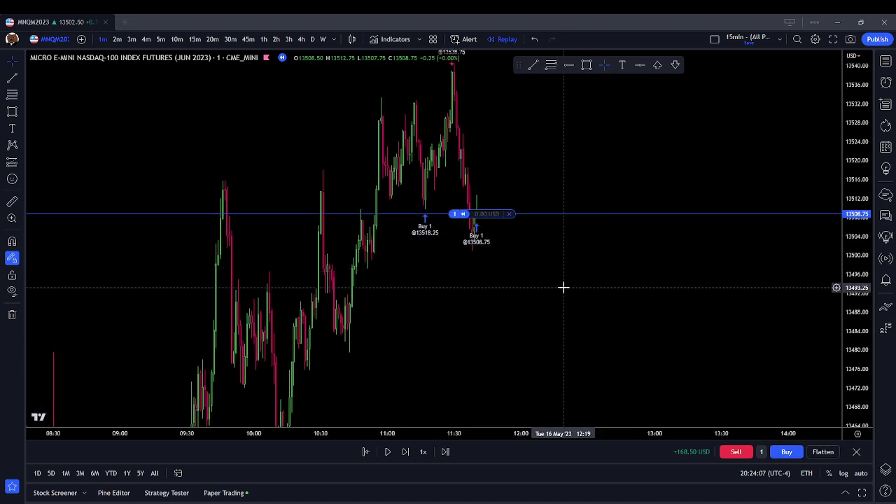
Step: Advance the replay four candles to about 11:44 with the long position open
scroll(567, 294, "up", 2)
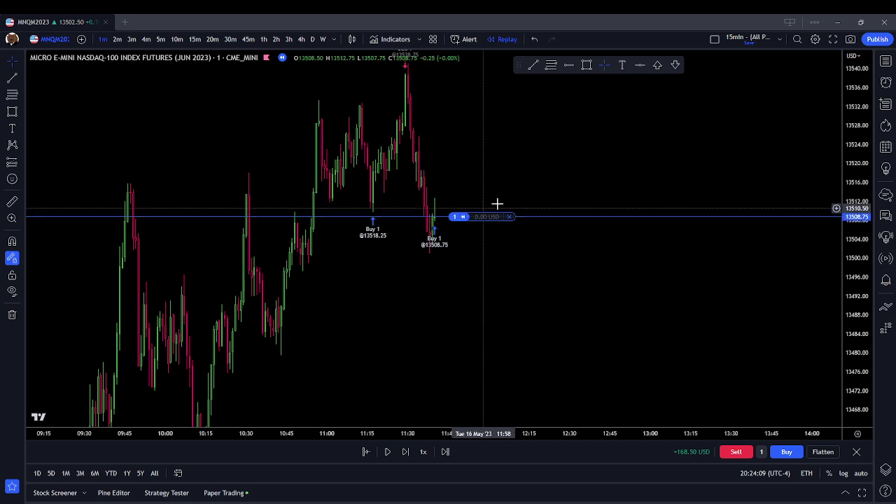
left_click_drag(565, 170, 532, 164)
scroll(572, 198, "down", 2)
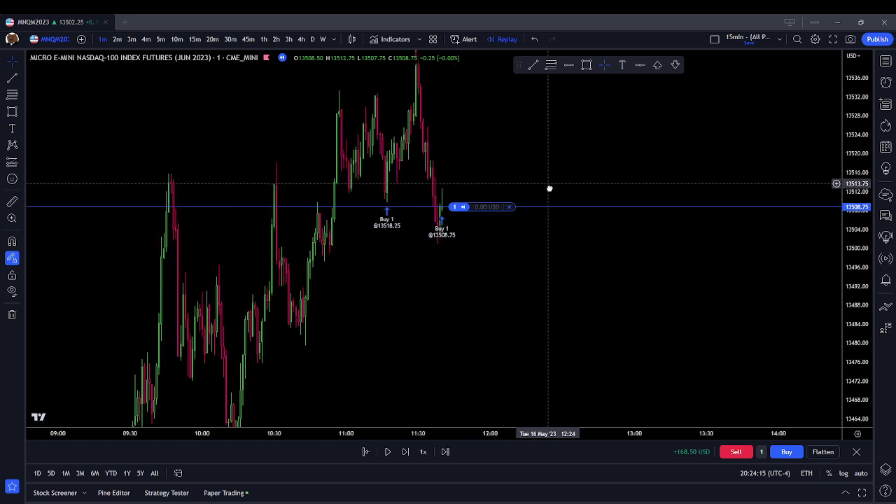
scroll(548, 188, "up", 1)
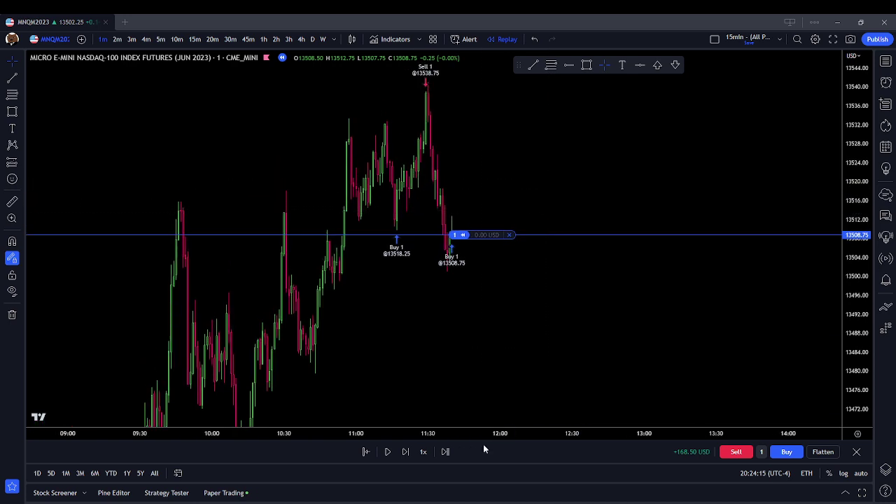
left_click(405, 453)
left_click(405, 452)
left_click(405, 452)
left_click(406, 452)
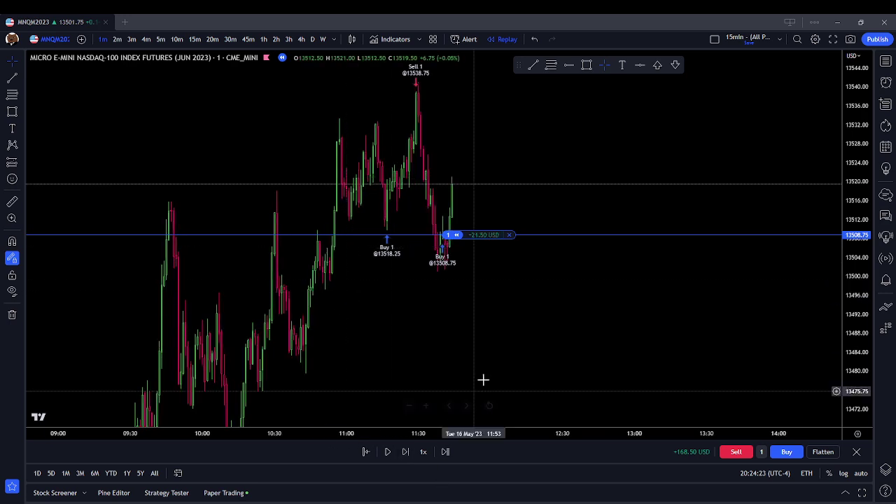
Step: Draw a rectangle from 13532.25 to 13527.50 spanning 11:29 to 12:25 and apply the FVG template to it
left_click_drag(483, 378, 499, 401)
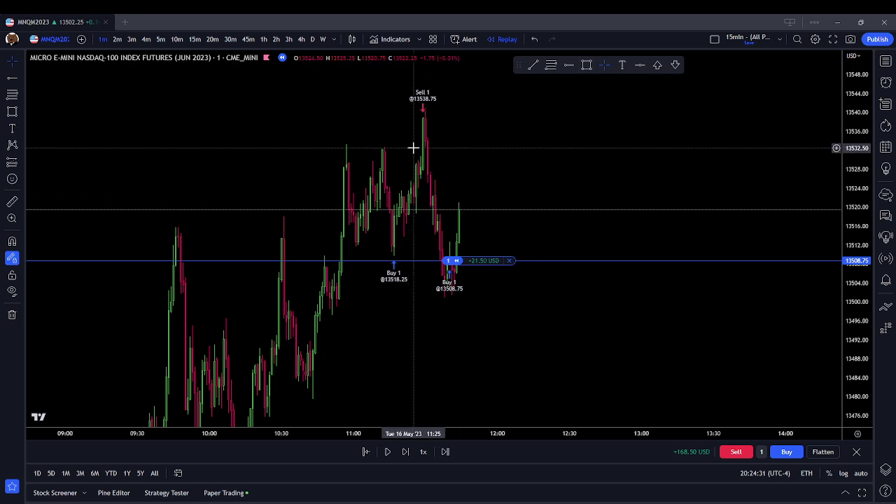
left_click(587, 65)
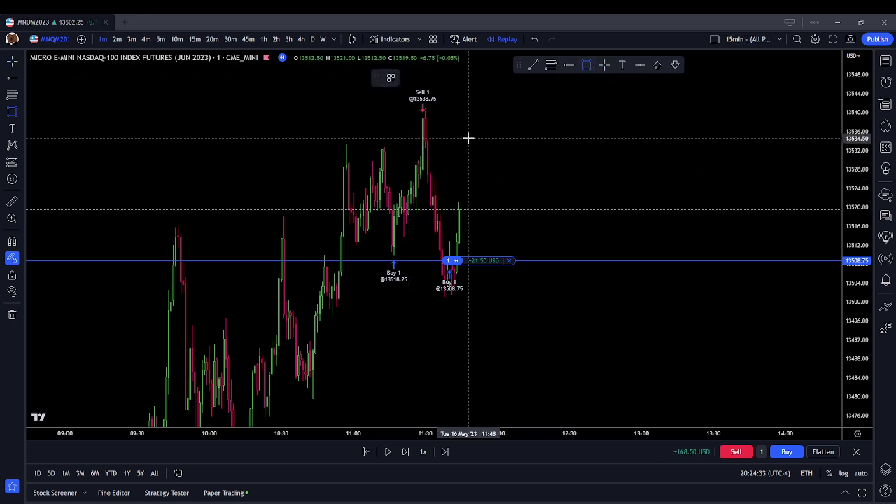
mouse_move(422, 150)
left_mouse_down()
mouse_move(474, 174)
mouse_move(557, 172)
left_mouse_up()
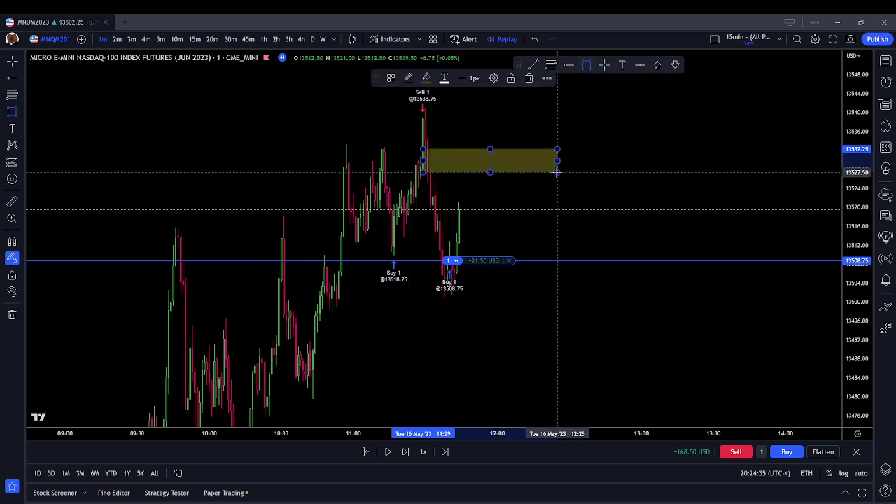
left_click(390, 78)
left_click(412, 164)
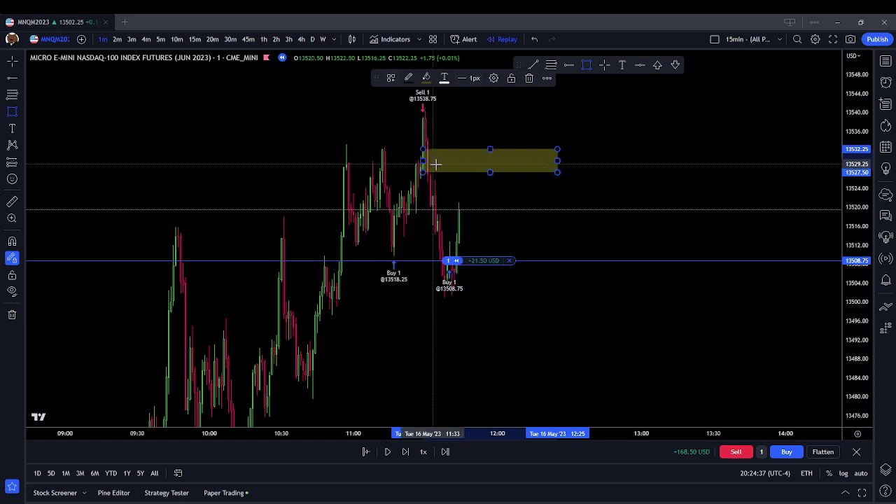
left_click(676, 175)
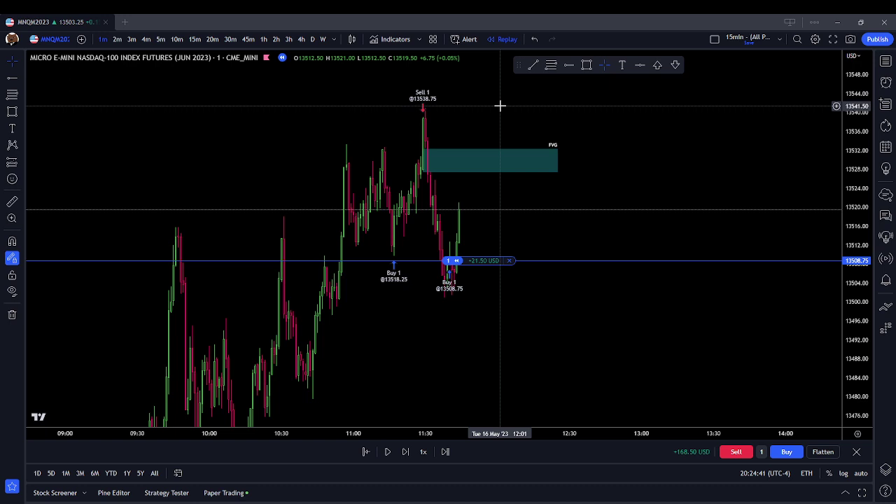
Step: Advance the 1-minute chart replay bar by bar until price reaches the FVG zone
left_click(409, 453)
left_click(408, 453)
left_click(409, 453)
left_click(409, 453)
left_click(411, 453)
left_click(410, 453)
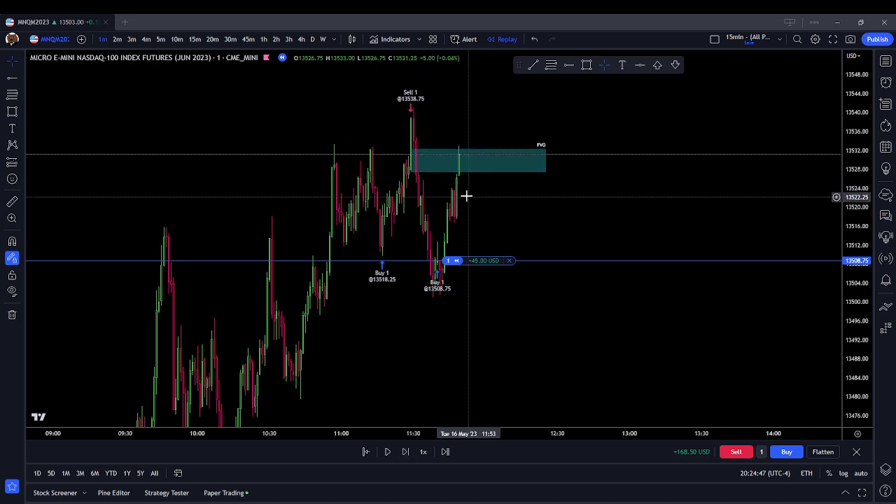
Step: Draw a narrow rectangle on the latest up-leg between about 13520.00 and 13521.25, from 11:41 to 12:06
left_click(587, 65)
left_click(439, 203)
left_click(499, 206)
left_click(536, 214)
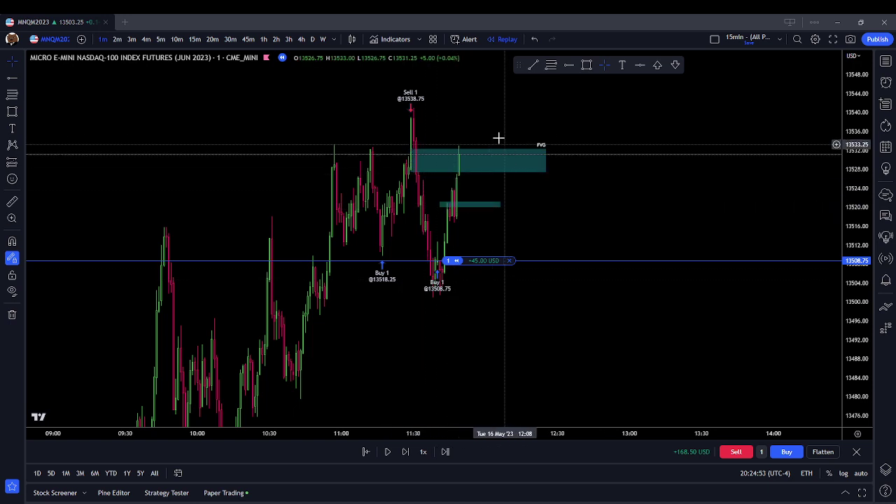
Step: Advance the replay bar by bar through the FVG zone to a higher high, and close the open long position
left_click(439, 154)
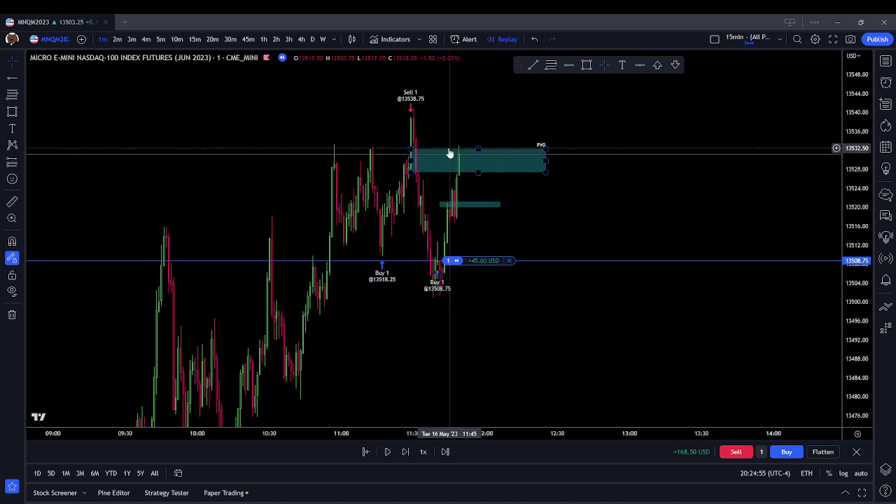
left_click(405, 451)
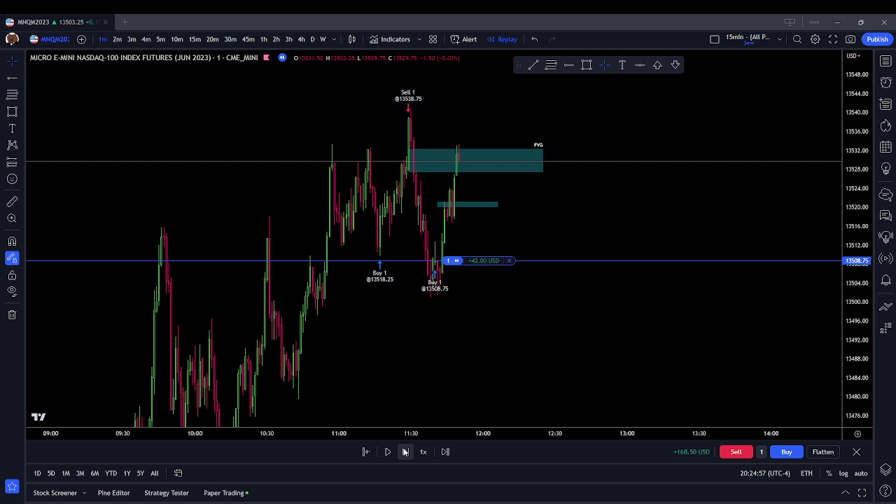
left_click(405, 451)
left_click(405, 451)
left_click(404, 451)
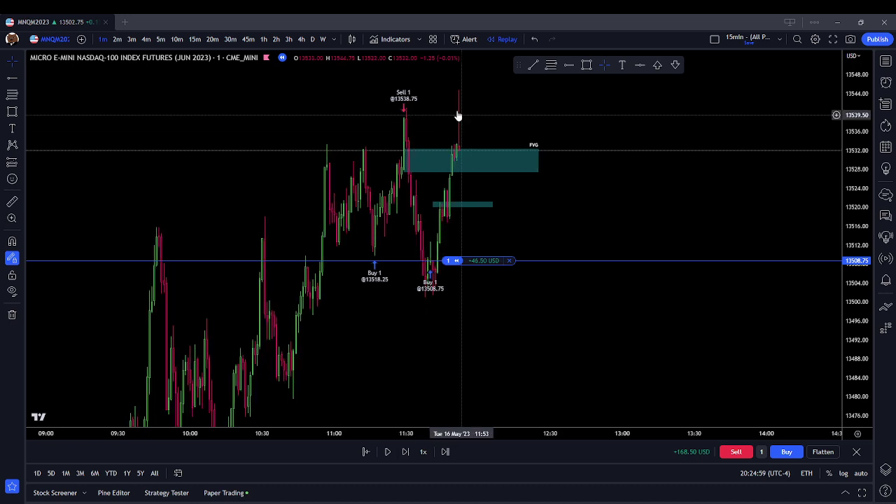
left_click(406, 451)
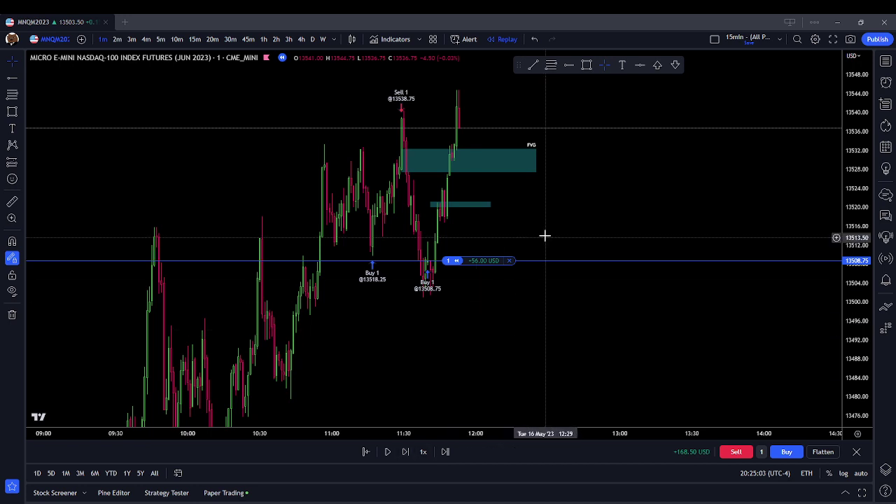
left_click(508, 261)
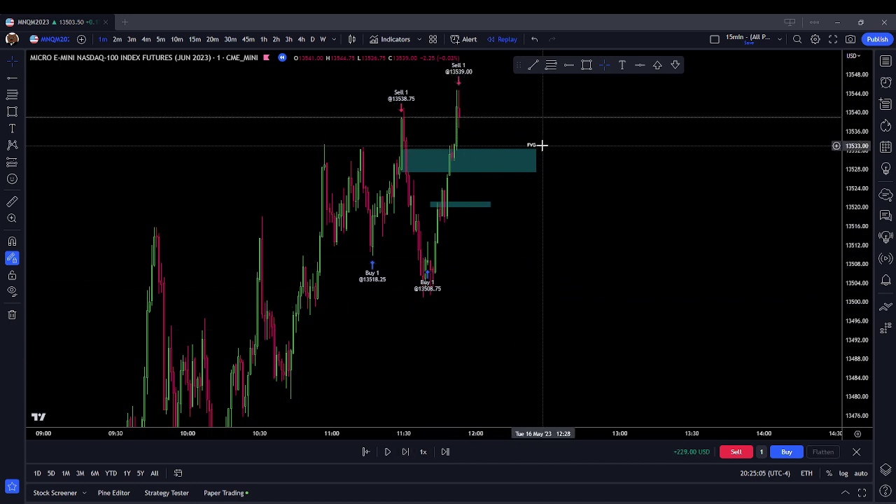
Step: Raise the lower edge of the FVG rectangle to 13530.00 and relabel it "IFVG / OB"
left_click(462, 160)
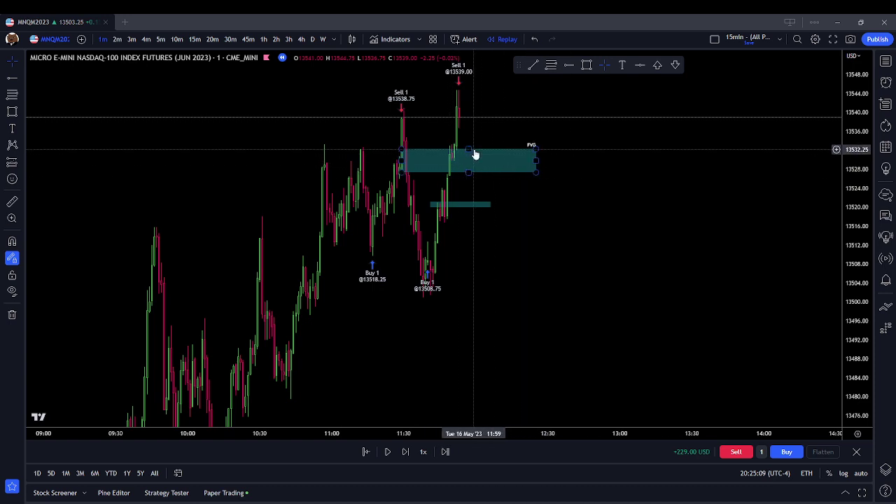
left_click(454, 159)
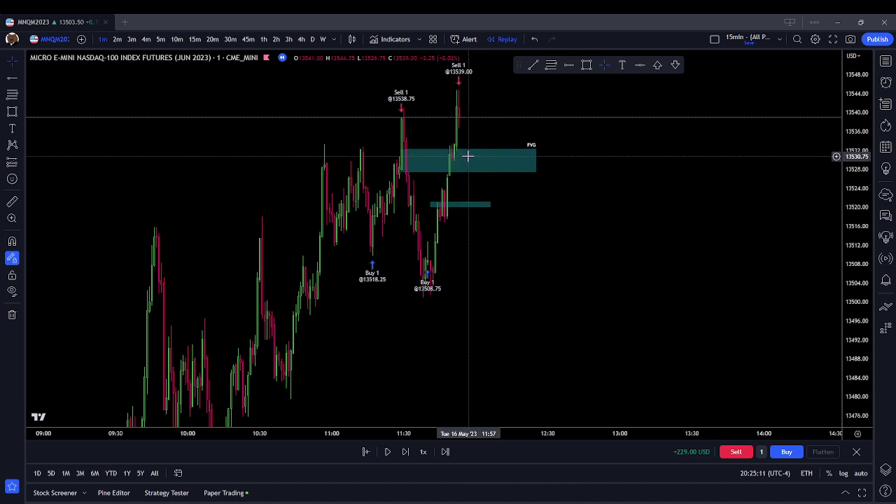
left_click_drag(467, 172, 468, 160)
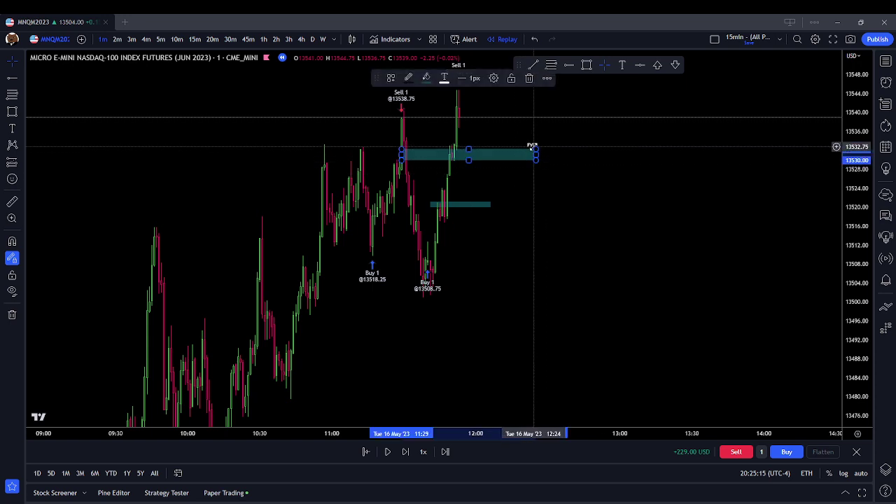
double_click(532, 145)
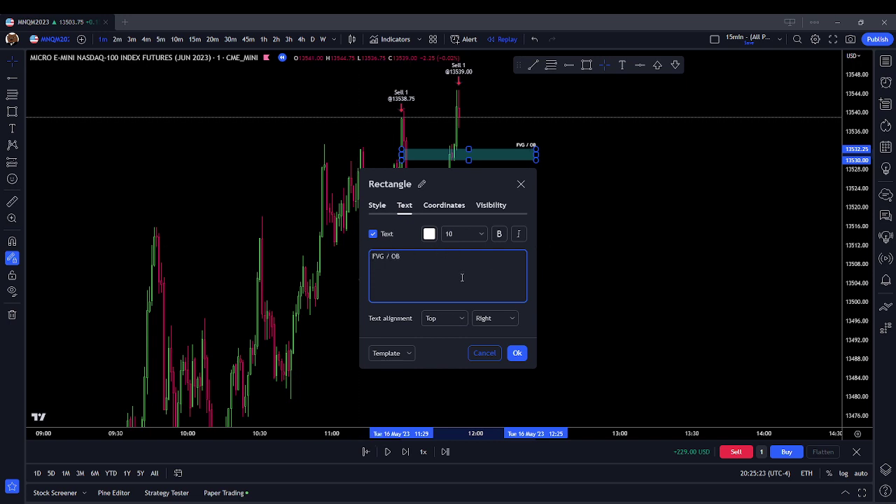
left_click(516, 352)
Step: Delete the narrow unlabelled rectangle below the IFVG / OB zone
right_click(435, 135)
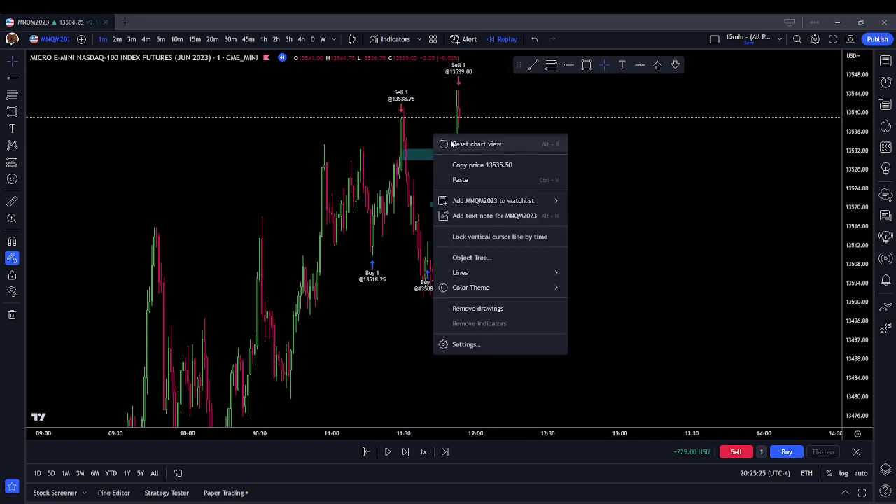
left_click(595, 158)
left_click_drag(452, 161, 470, 188)
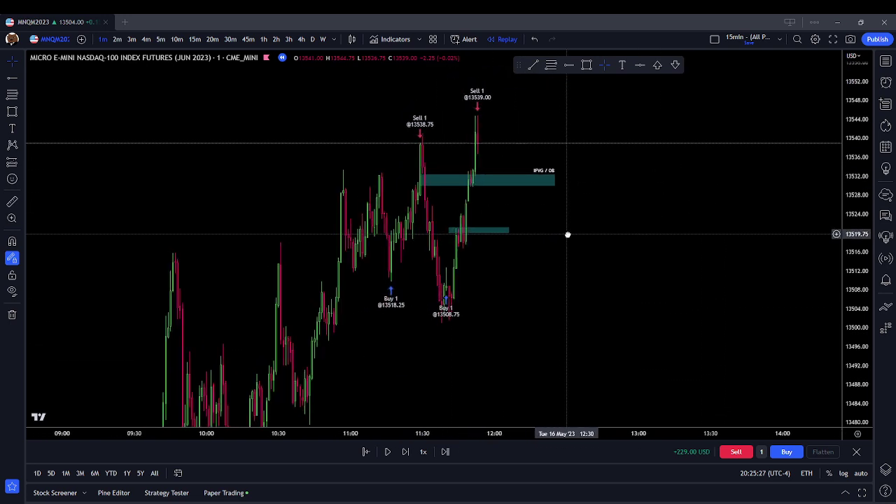
left_click(480, 232)
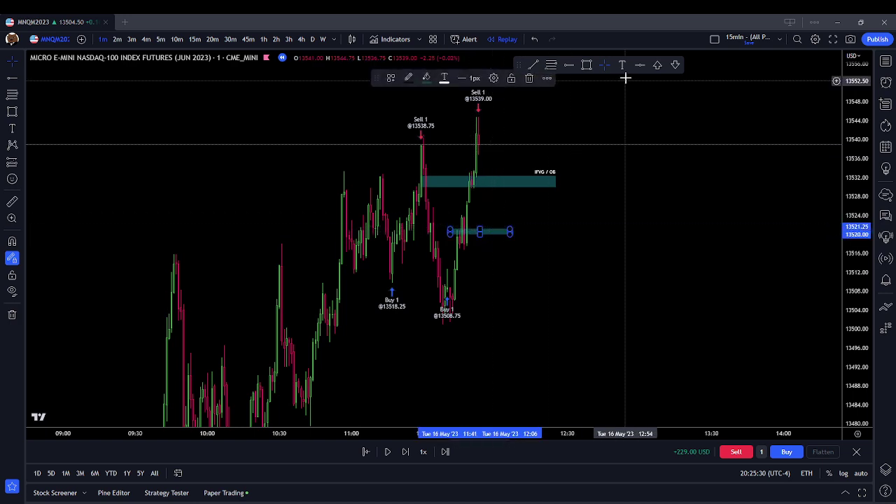
left_click(529, 78)
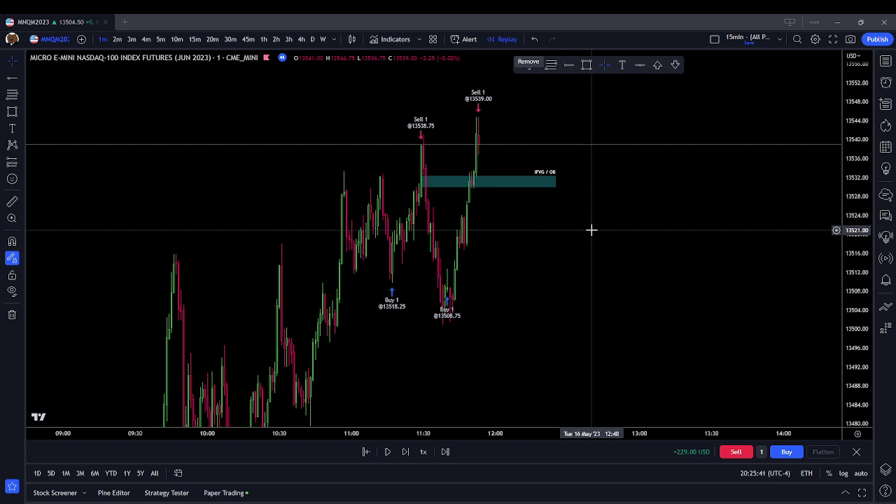
Step: Advance the replay bar by bar until price pushes above the high at the latest sell marker
left_click(401, 453)
left_click(402, 453)
left_click(399, 456)
left_click(400, 457)
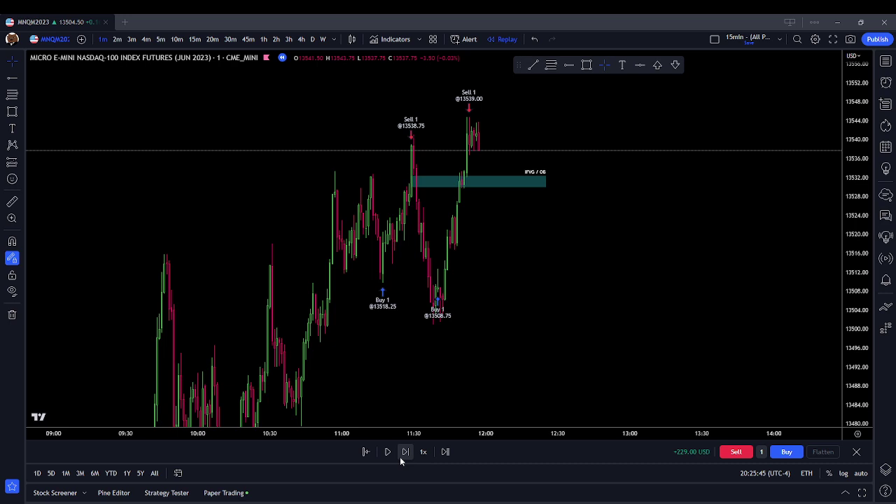
left_click(399, 457)
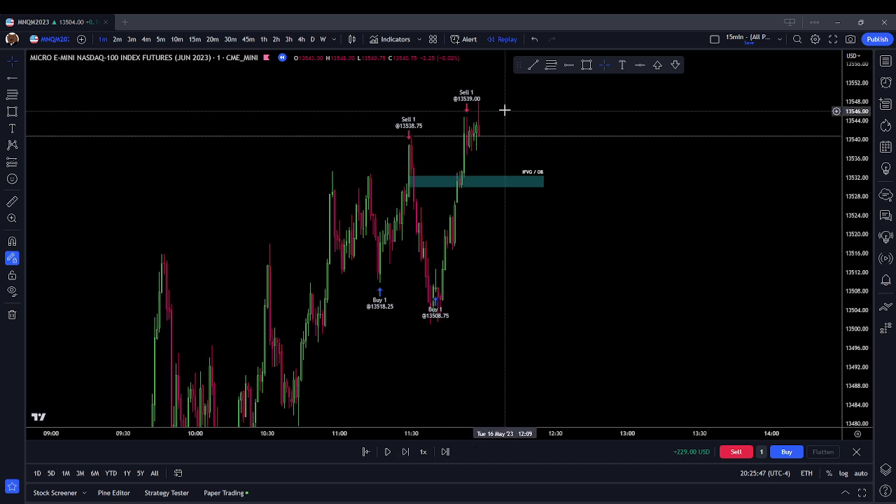
Step: Advance the replay bar by bar through the pullback towards the IFVG / OB zone and the bounce that follows
left_click_drag(480, 119, 492, 172)
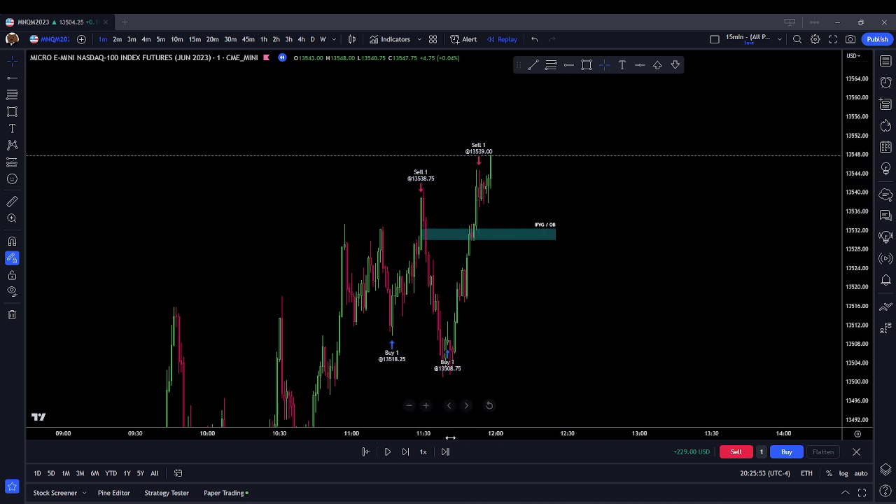
left_click(405, 452)
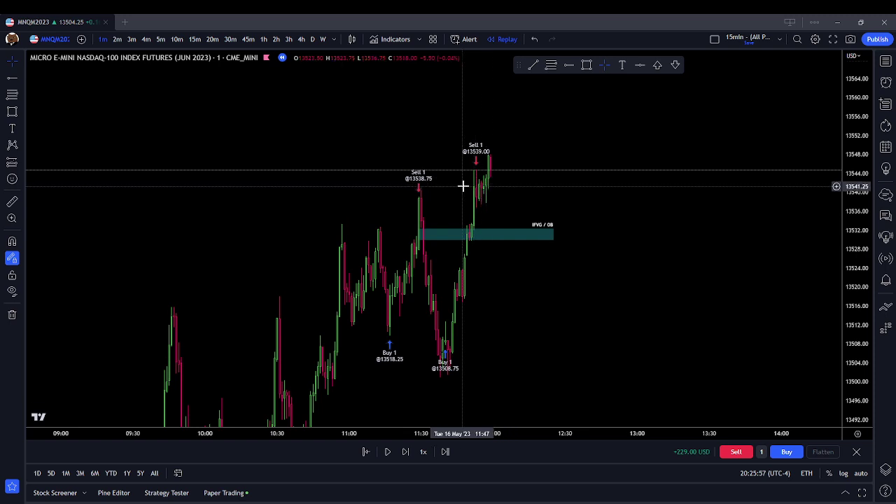
left_click(405, 452)
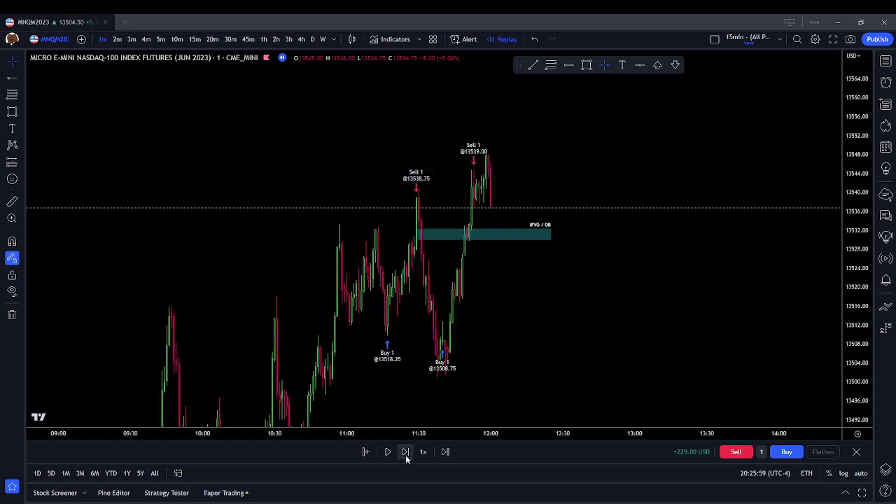
left_click(406, 455)
left_click(406, 455)
left_click(406, 454)
left_click(406, 455)
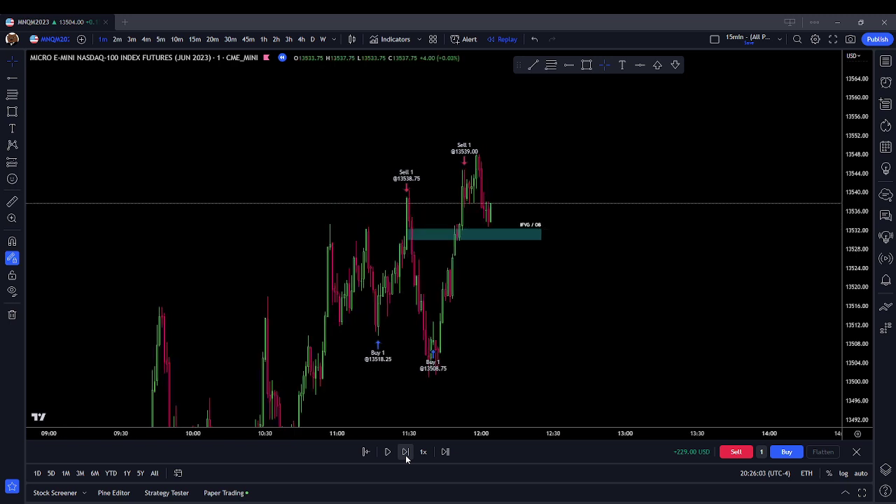
left_click(406, 455)
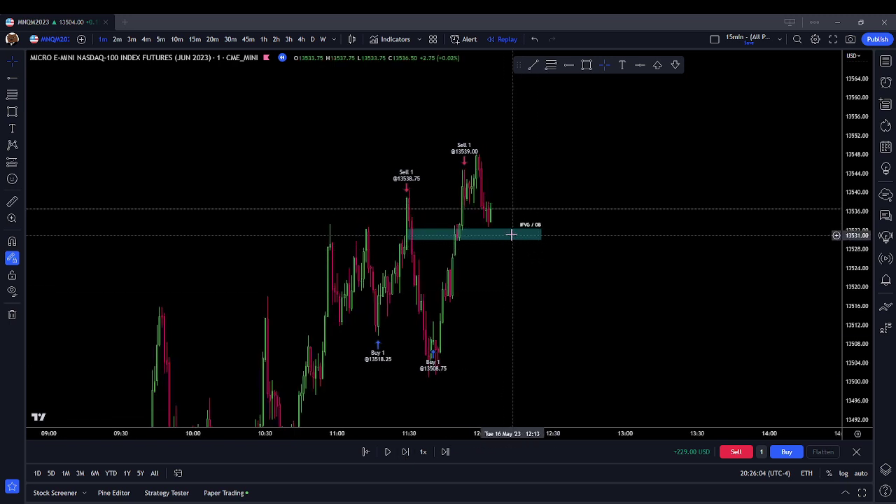
left_click(412, 453)
left_click(411, 453)
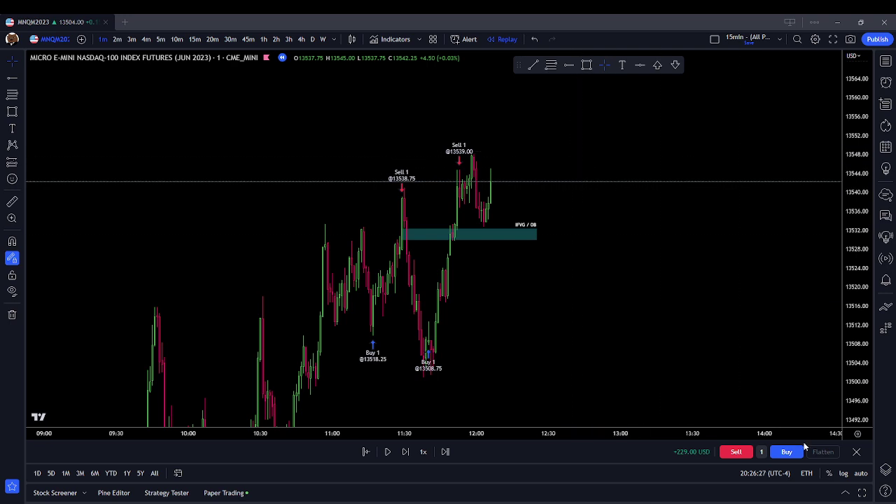
Step: Advance the replay through the retest of the highs and open a one-contract short position at 13543.75
left_click(407, 452)
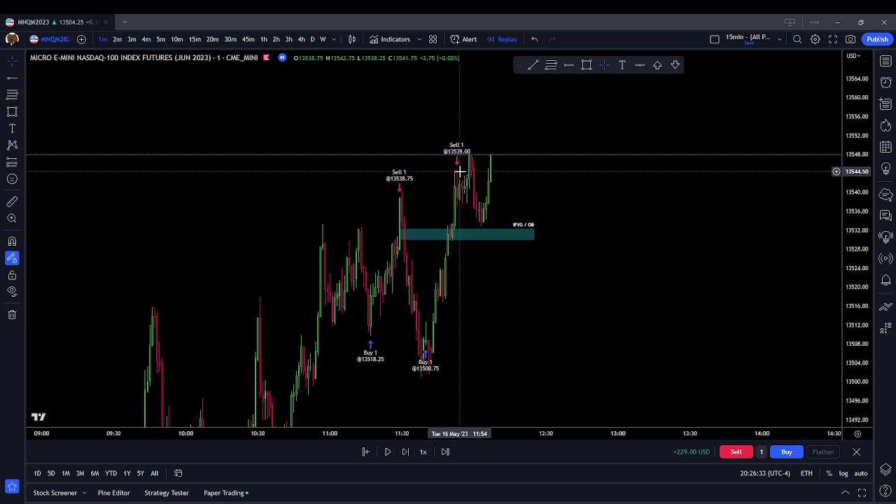
left_click(405, 455)
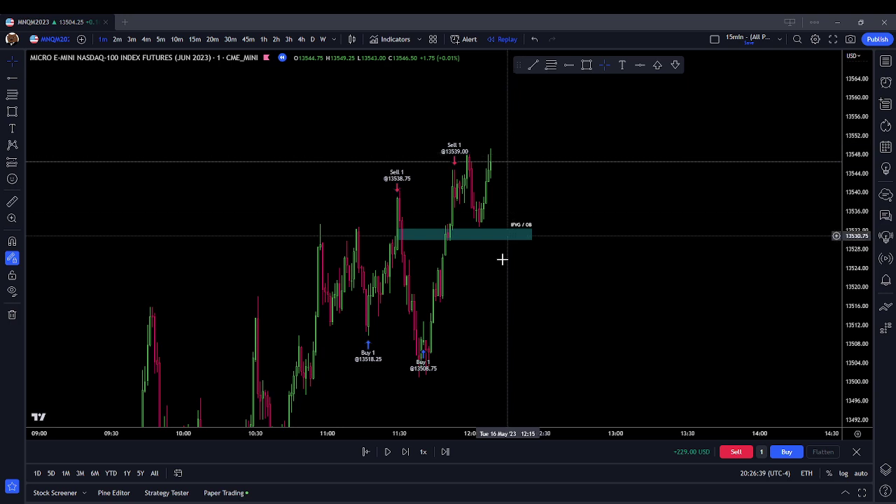
left_click(406, 452)
left_click(406, 453)
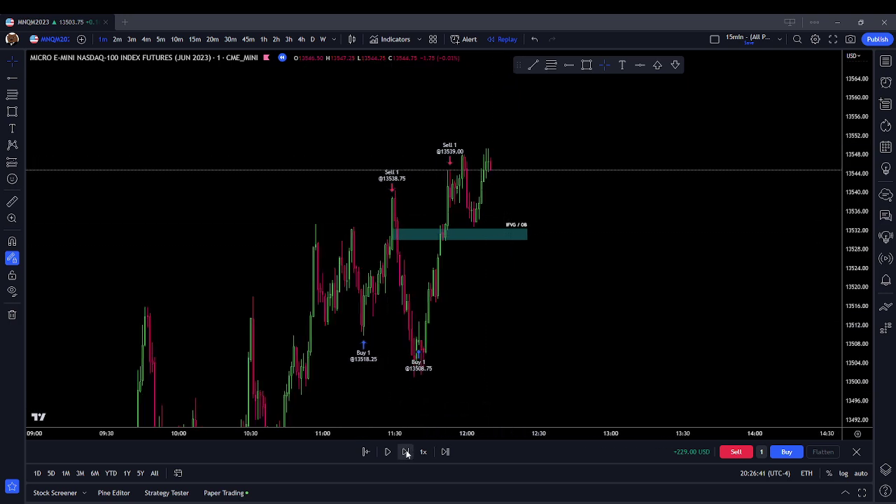
left_click(405, 453)
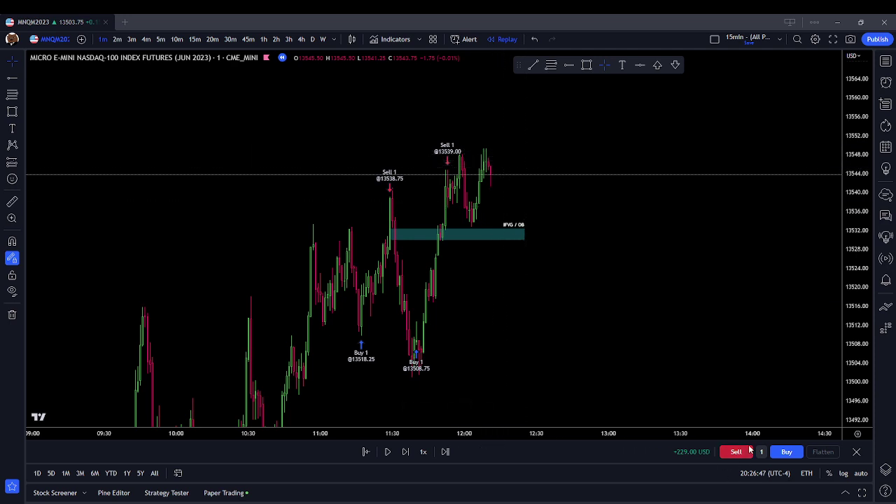
scroll(527, 238, "right", 2)
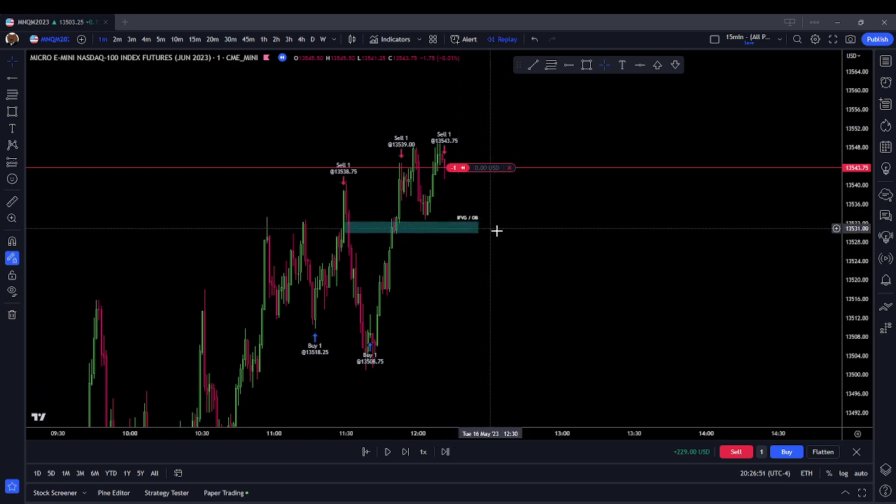
left_click(459, 221)
left_click(452, 218)
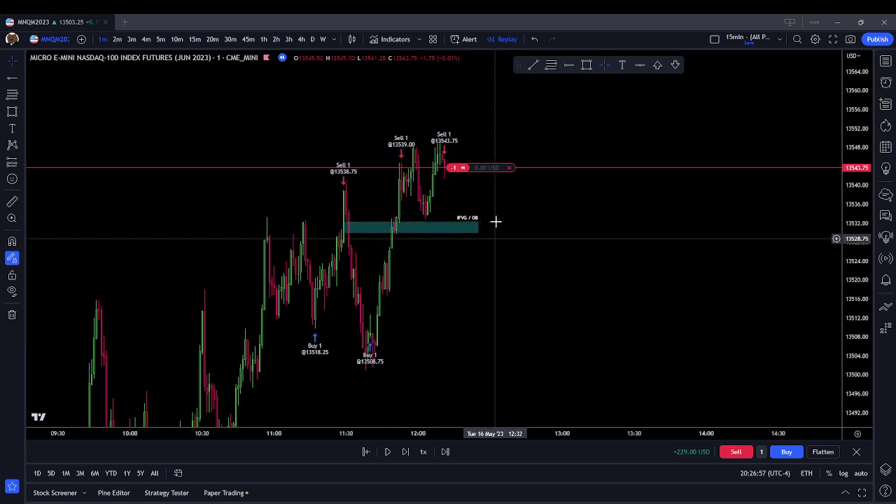
Step: Advance the replay bar by bar with the short open until price drops through the IFVG / OB zone
left_click(406, 452)
left_click(406, 452)
left_click(412, 453)
left_click(412, 453)
left_click(412, 452)
left_click(412, 453)
left_click(411, 452)
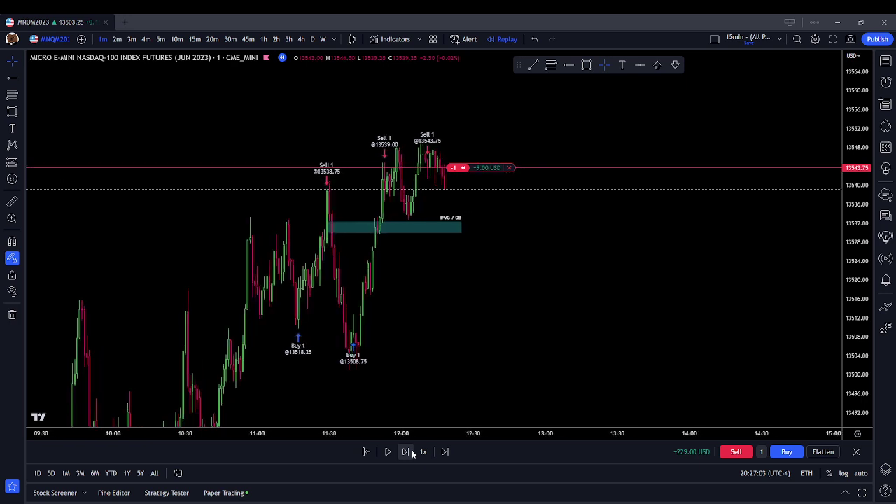
left_click(412, 453)
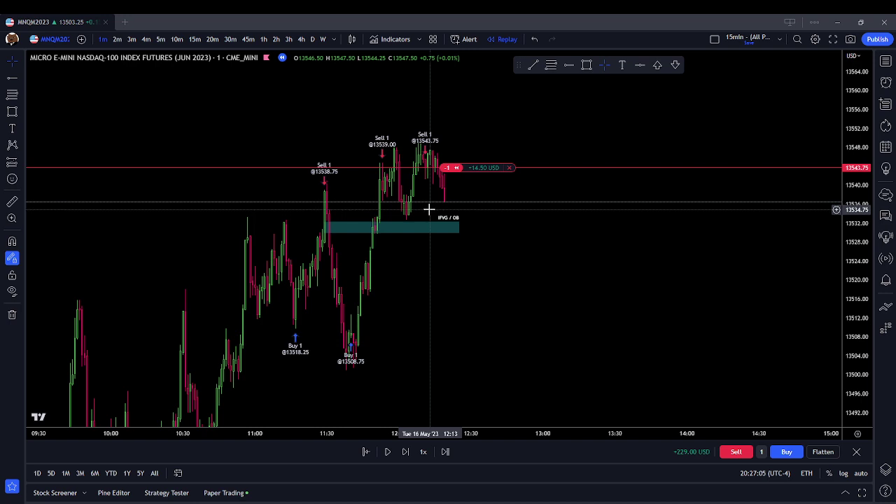
left_click(412, 453)
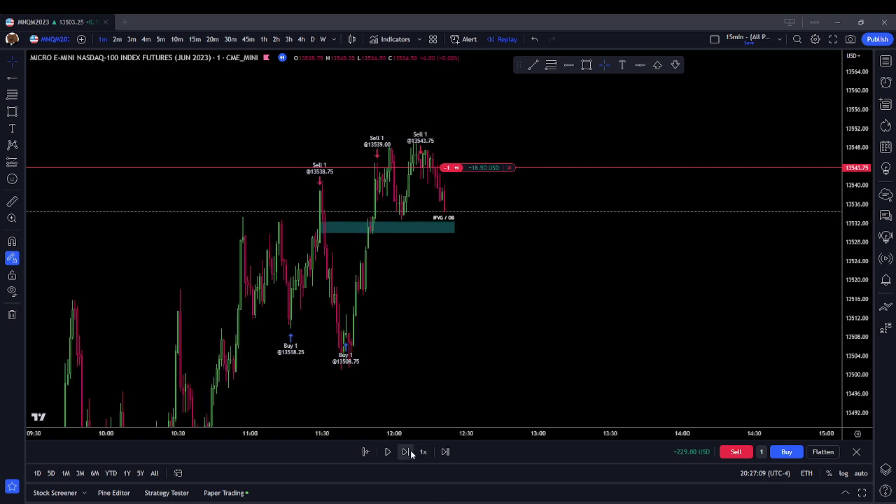
left_click(412, 453)
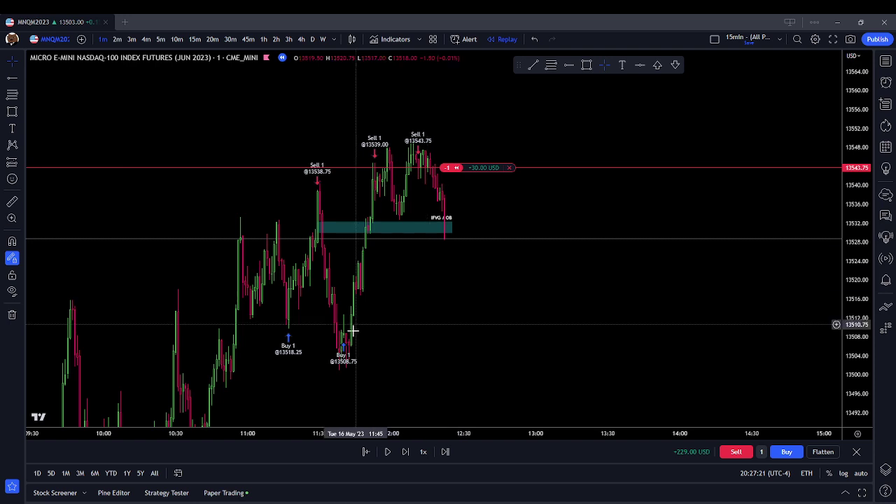
Step: Advance the replay to the rebound from the IFVG / OB zone and close the short position at 13533.25
left_click(405, 452)
left_click(406, 454)
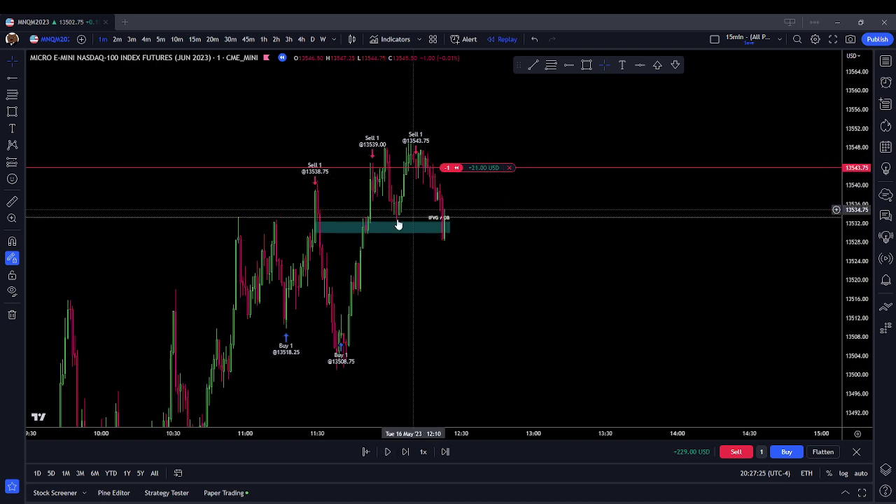
left_click(510, 168)
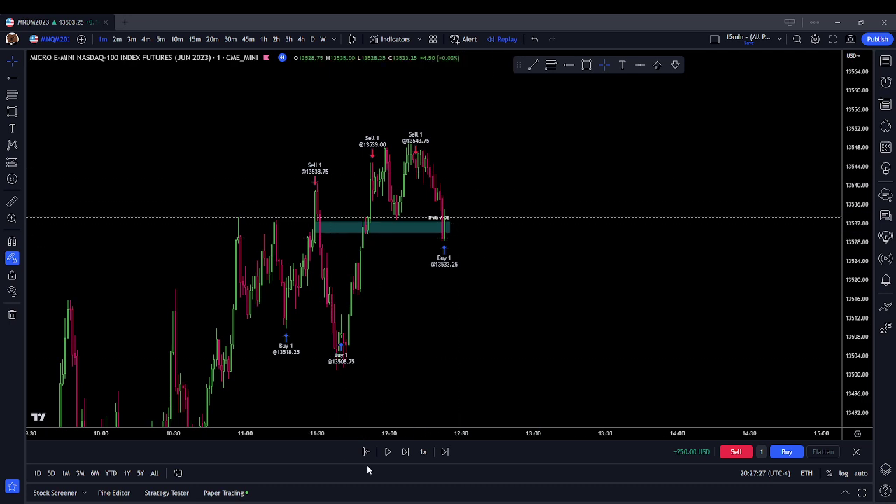
Step: Advance the replay bar by bar through the bounce, the retest of the IFVG / OB zone and the strong bullish bar that follows
left_click(401, 452)
left_click(400, 454)
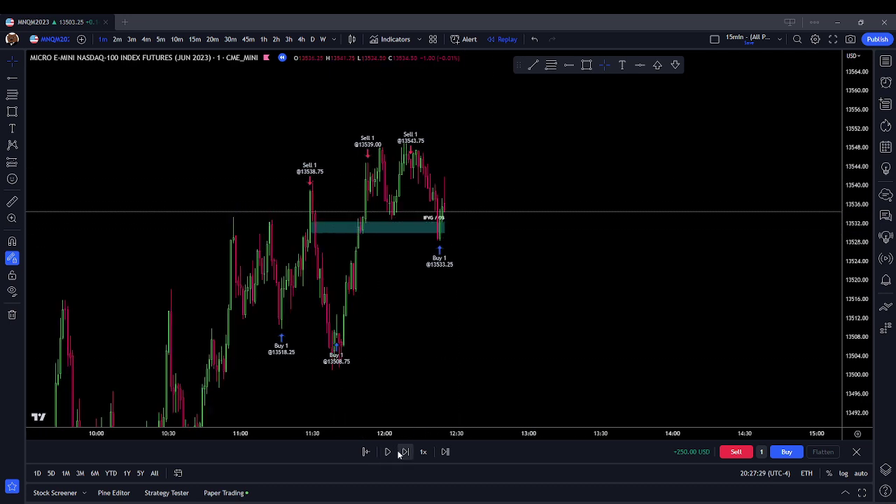
left_click(405, 452)
left_click(404, 452)
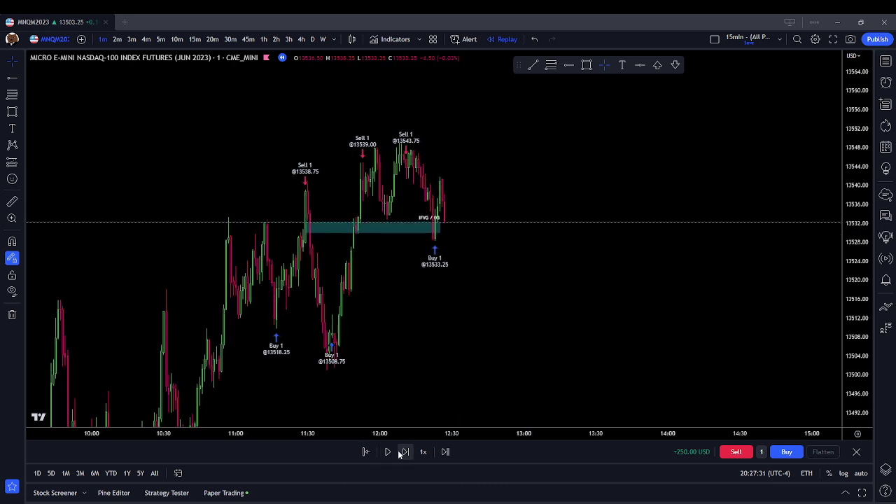
left_click(401, 455)
left_click(401, 452)
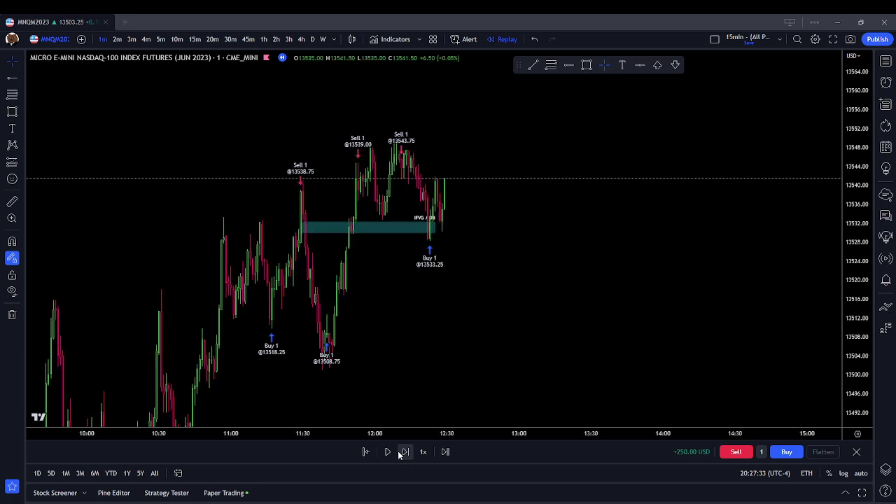
Step: Extend the IFVG / OB zone's end past the latest bar, to about 12:39
left_click_drag(481, 220, 523, 260)
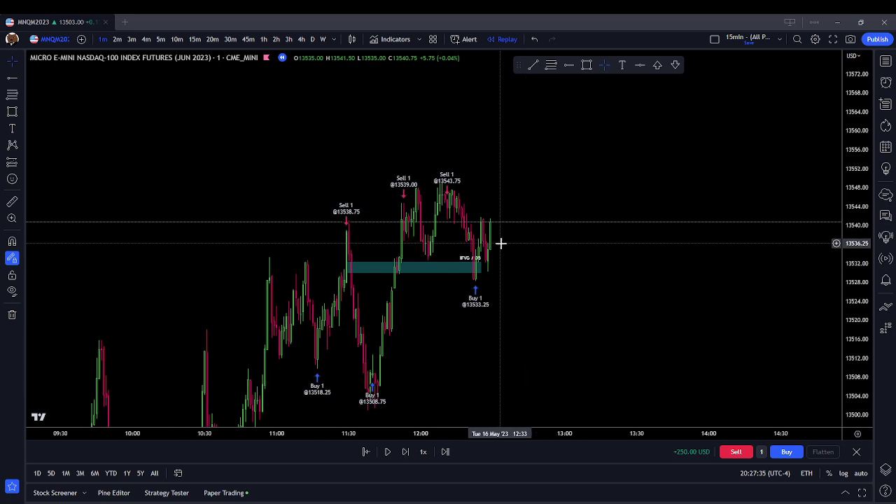
scroll(518, 266, "up", 2)
left_click(402, 266)
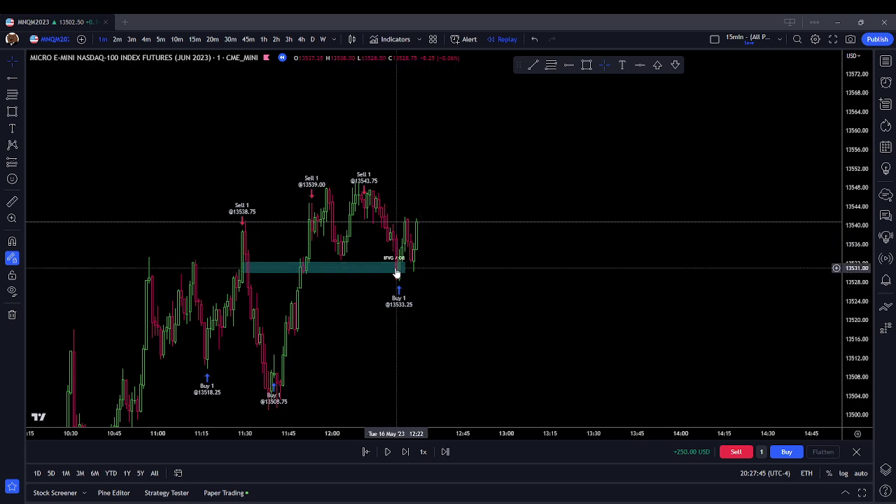
left_click_drag(406, 268, 443, 266)
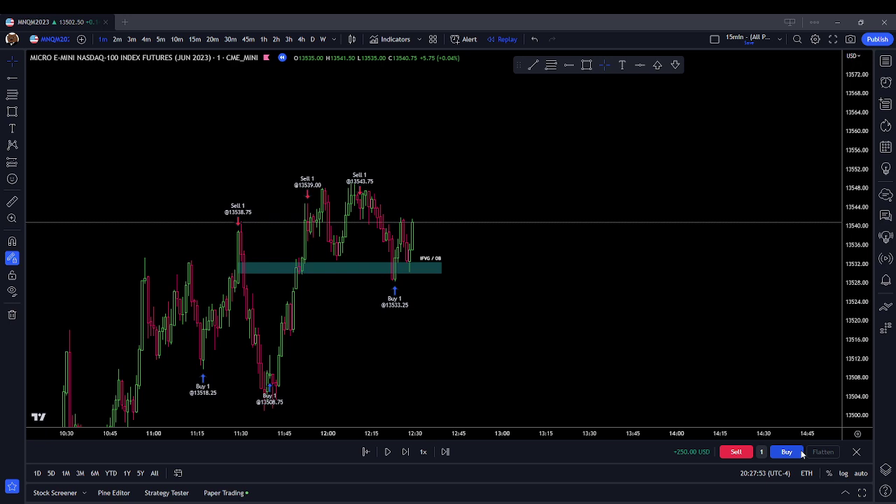
Step: Open a one-contract long position at 13540.75 and advance the replay through the bars just after the entry
left_click(405, 452)
left_click(405, 451)
left_click(405, 452)
left_click(405, 451)
left_click(405, 452)
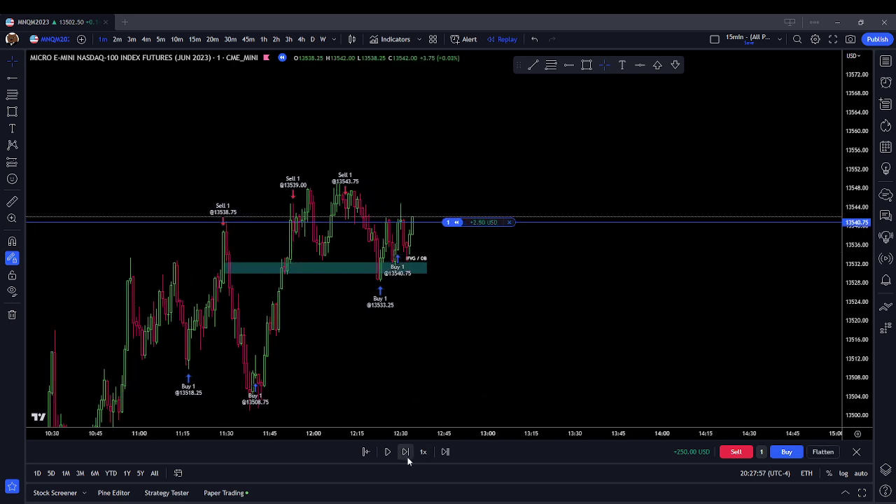
left_click(410, 451)
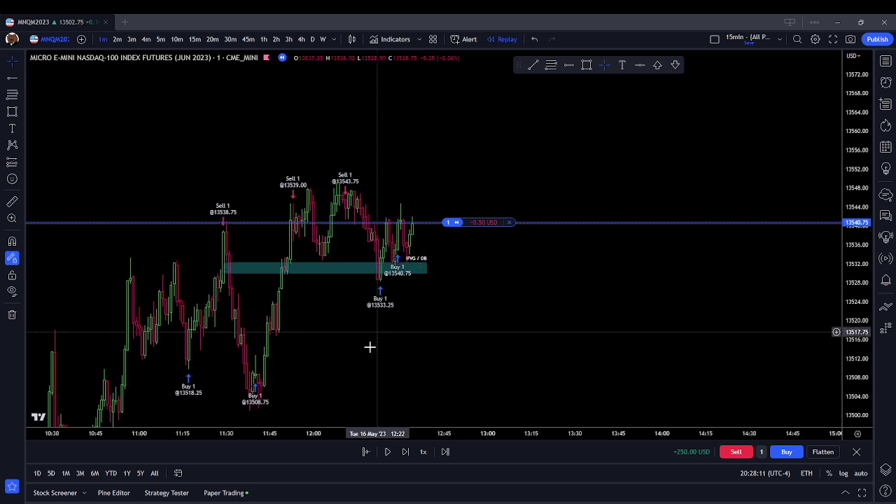
Step: Advance the replay through the breakout above the previous highs and close the long position at 13547.25
left_click(406, 452)
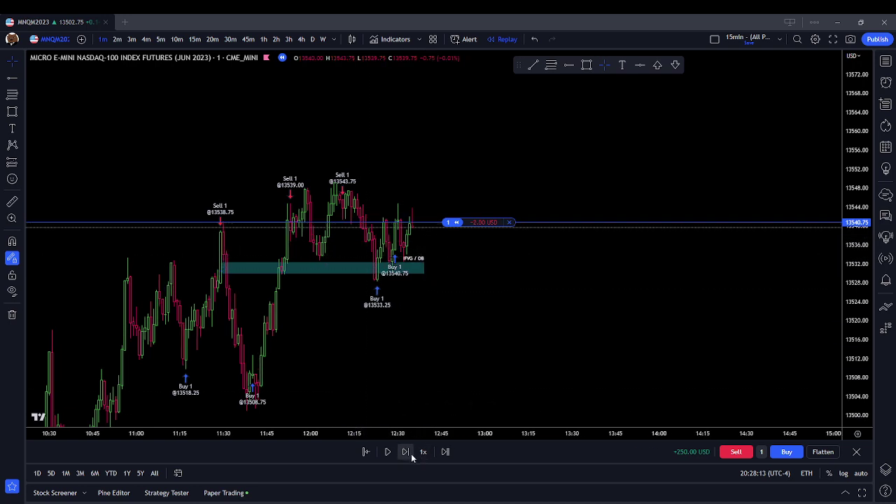
left_click(406, 453)
left_click(410, 454)
left_click(411, 453)
left_click(411, 453)
left_click(411, 453)
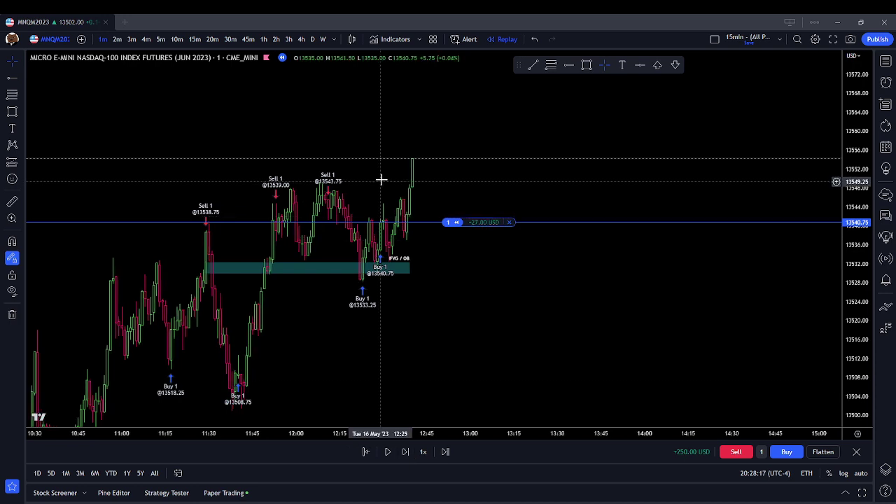
left_click(405, 452)
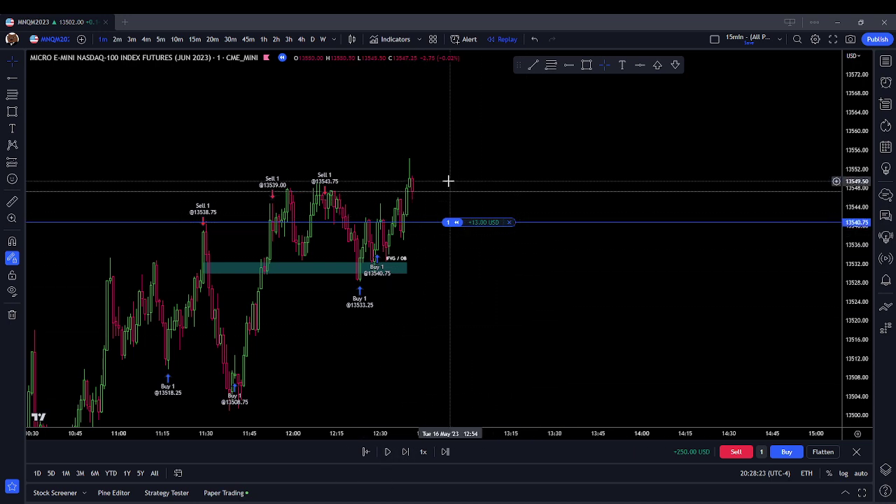
left_click(509, 223)
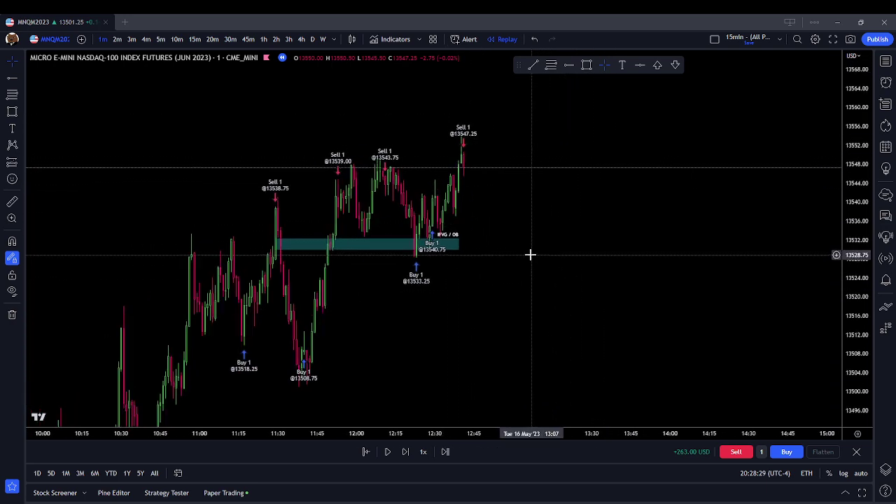
Step: Advance the replay with no position open through the drop back into the IFVG / OB zone and the rebound
left_click(403, 453)
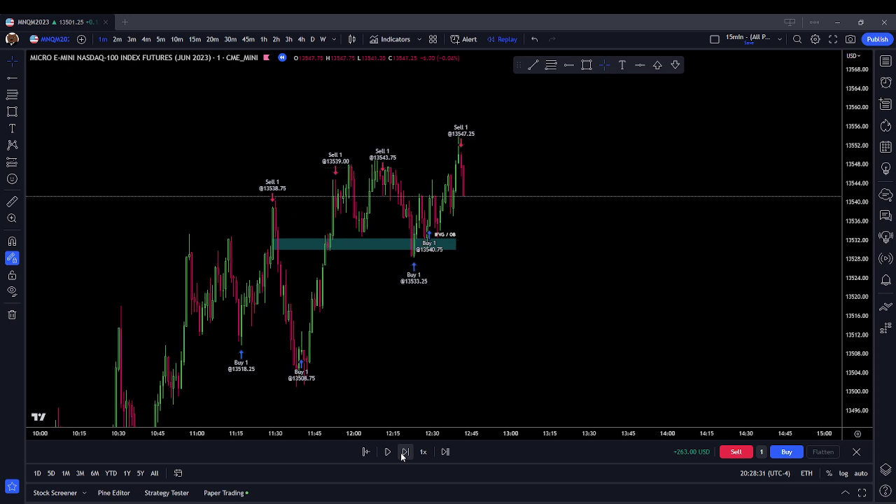
left_click(405, 452)
left_click(405, 452)
left_click(404, 452)
left_click(404, 453)
left_click(404, 453)
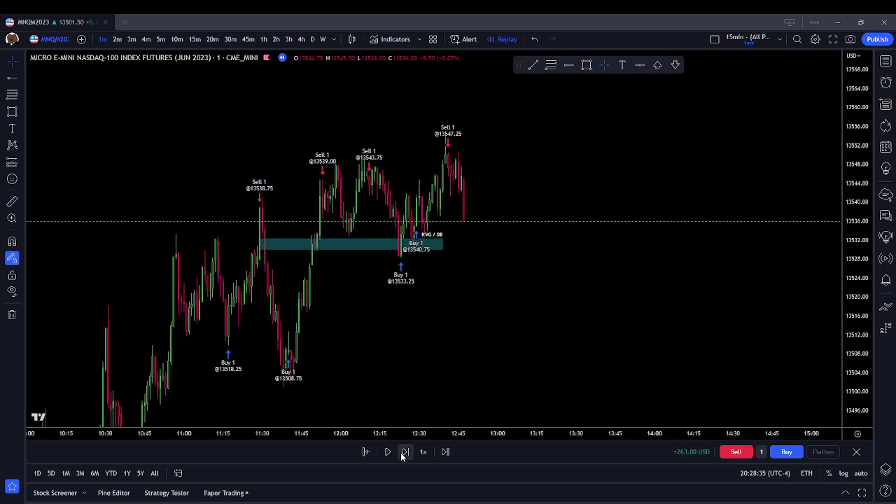
left_click(404, 453)
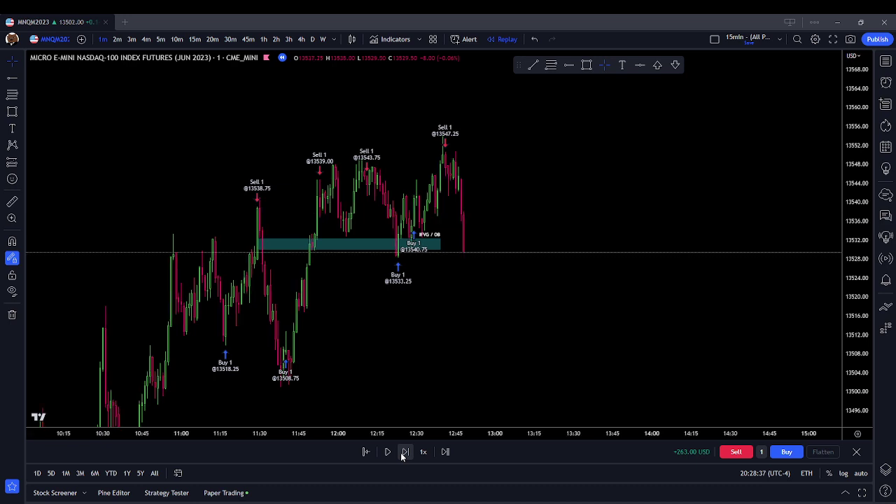
left_click(404, 453)
left_click(404, 453)
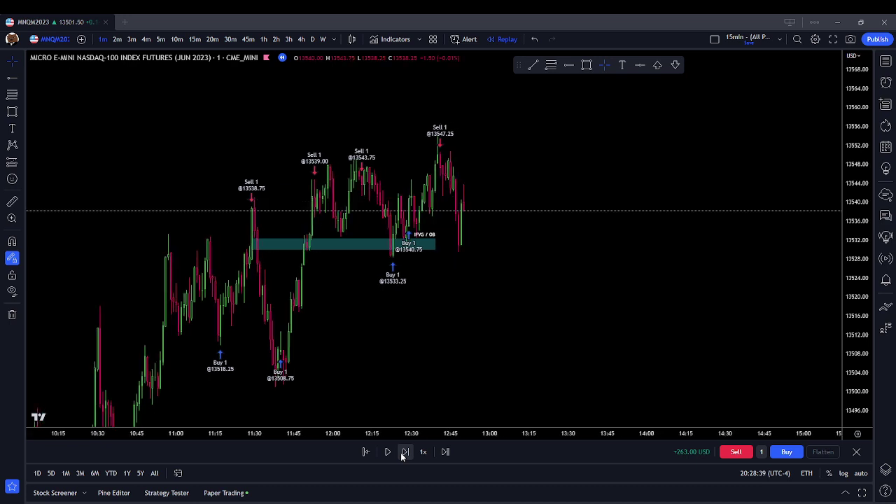
Step: Advance the replay bar by bar through the climb back to the highs and the pullback just after 13:00
left_click(404, 453)
left_click(404, 453)
left_click(404, 453)
left_click(404, 453)
left_click(404, 453)
left_click(404, 453)
left_click(403, 452)
left_click(404, 453)
left_click(404, 453)
left_click(404, 453)
left_click(404, 453)
left_click(404, 453)
left_click(404, 453)
left_click(404, 453)
left_click(404, 453)
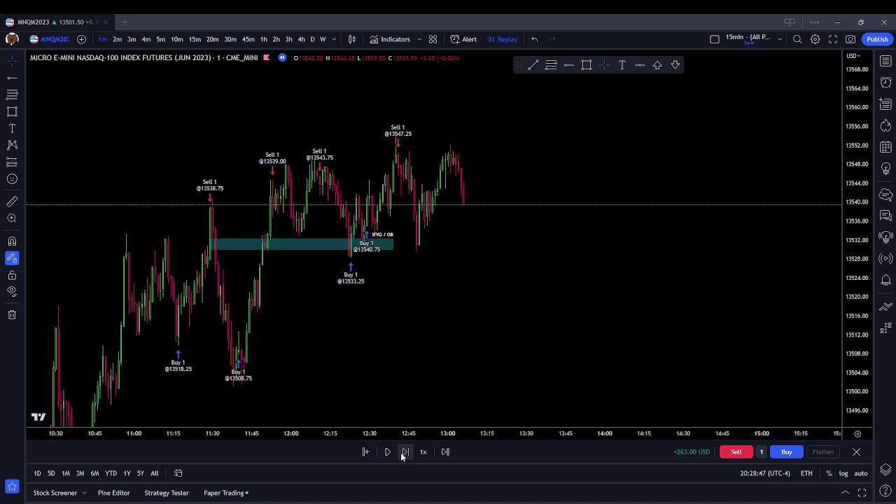
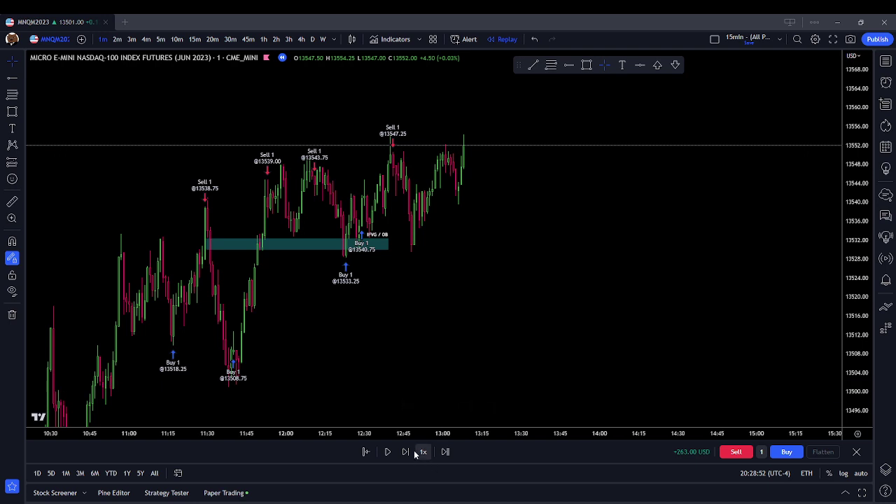
Step: Advance the replay through the double top near 13554 and the sell-off to the 13:15 bar
left_click(406, 452)
left_click(406, 452)
left_click(406, 452)
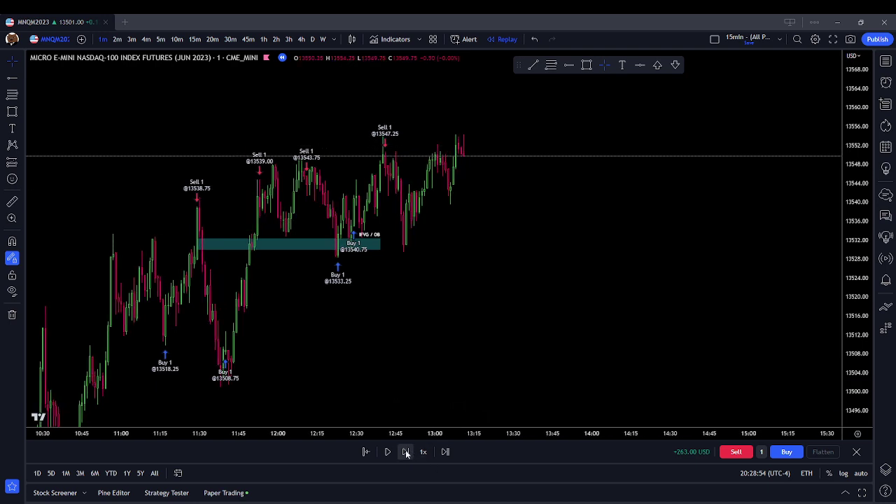
left_click(406, 452)
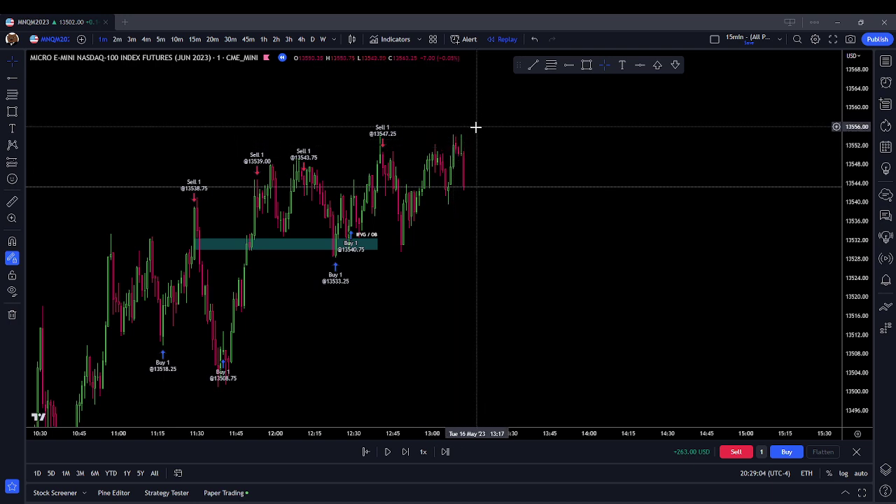
left_click(412, 454)
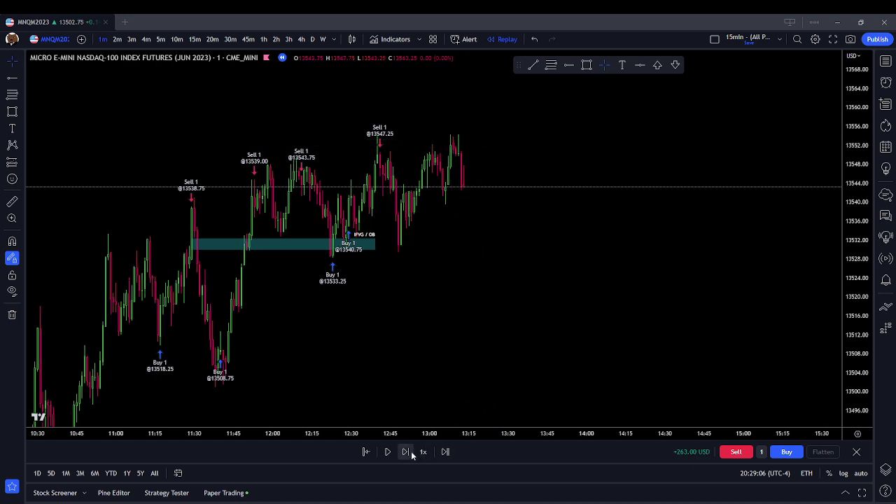
left_click(411, 455)
left_click(411, 453)
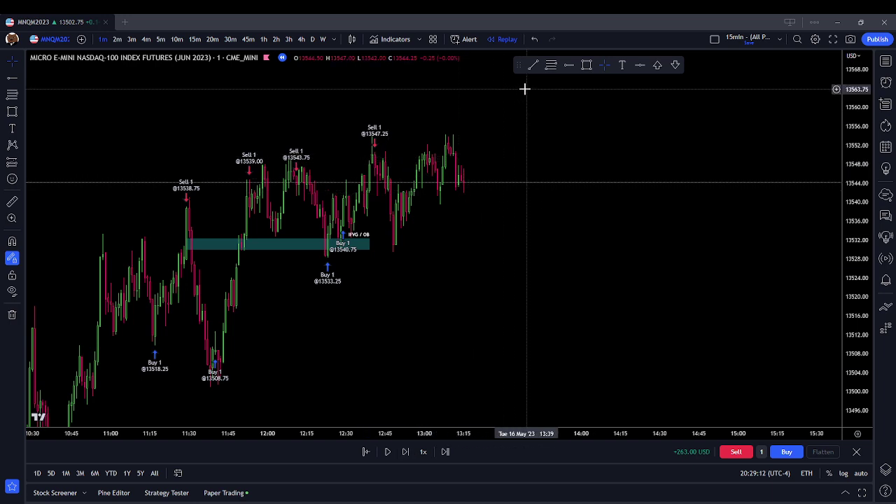
Step: Draw a rectangle over the gap below the double top, from 13:09 to about 13:24 and about 13548 to 13549.75
left_click(587, 64)
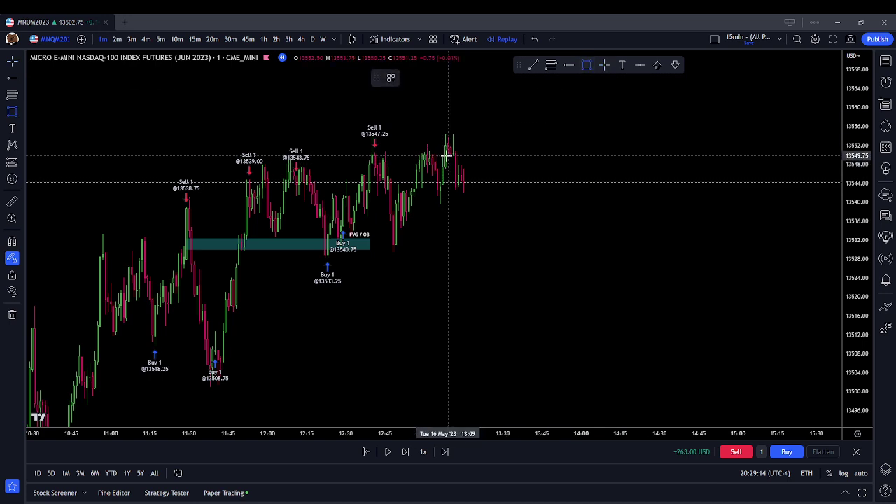
left_click_drag(446, 157, 488, 164)
left_click(525, 161)
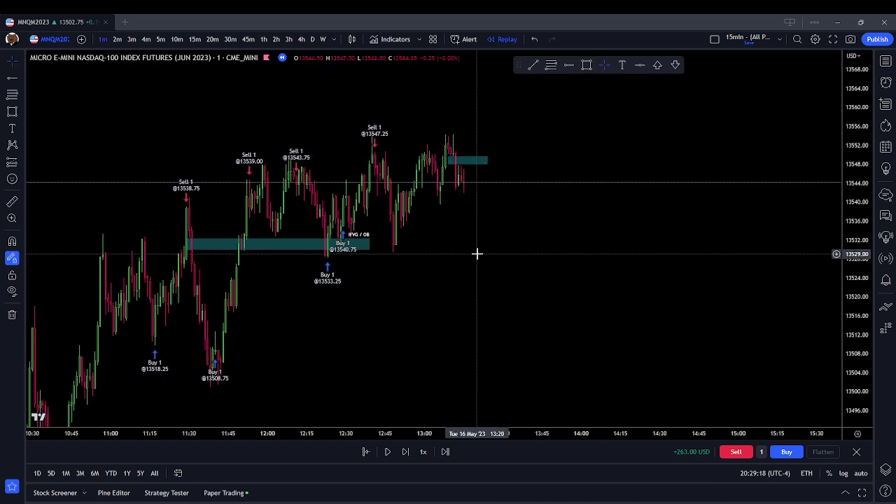
Step: Advance the replay bar by bar through the decline away from the new rectangle towards 13535
left_click_drag(525, 258, 505, 248)
left_click(410, 455)
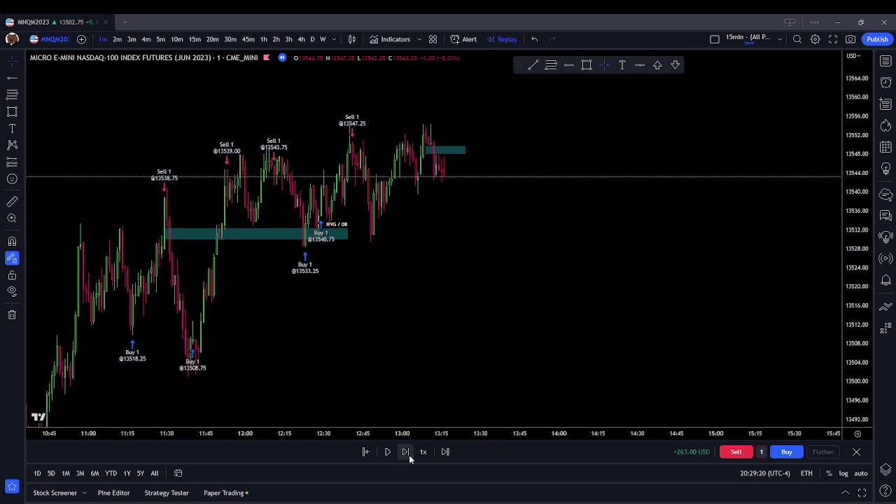
left_click(409, 455)
left_click(409, 455)
left_click(409, 455)
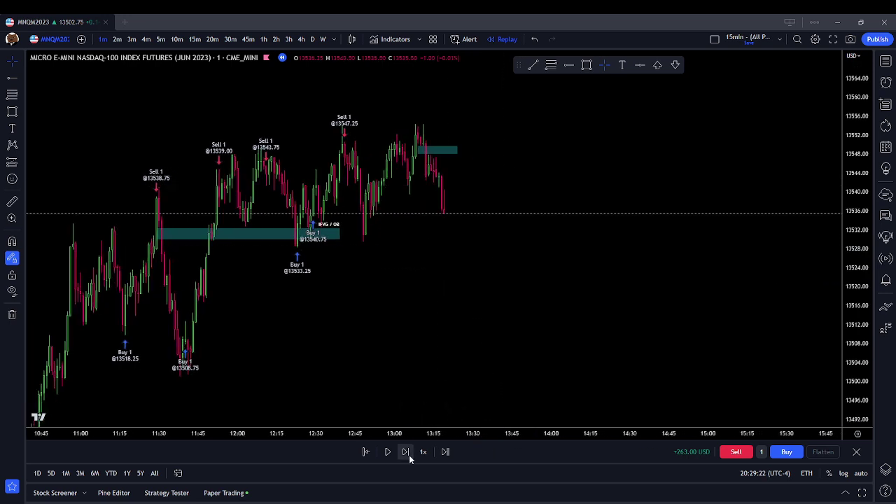
left_click(409, 455)
left_click(409, 455)
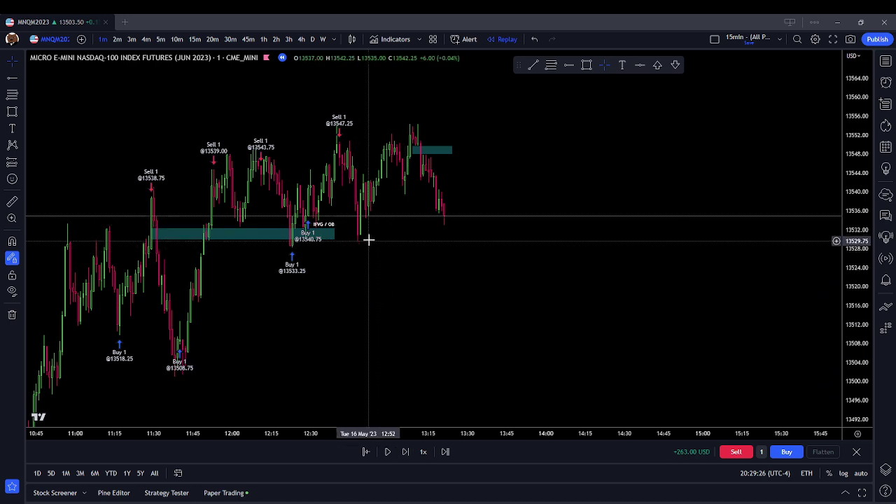
Step: Delete the IFVG / OB zone and place a horizontal ray at 13526.50 starting from the late-morning rally
left_click(323, 235)
left_click(529, 78)
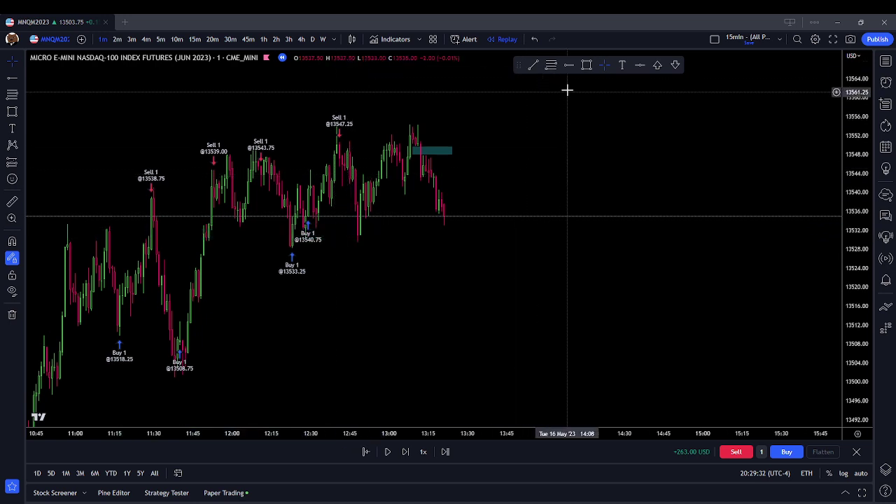
left_click(196, 257)
left_click(413, 311)
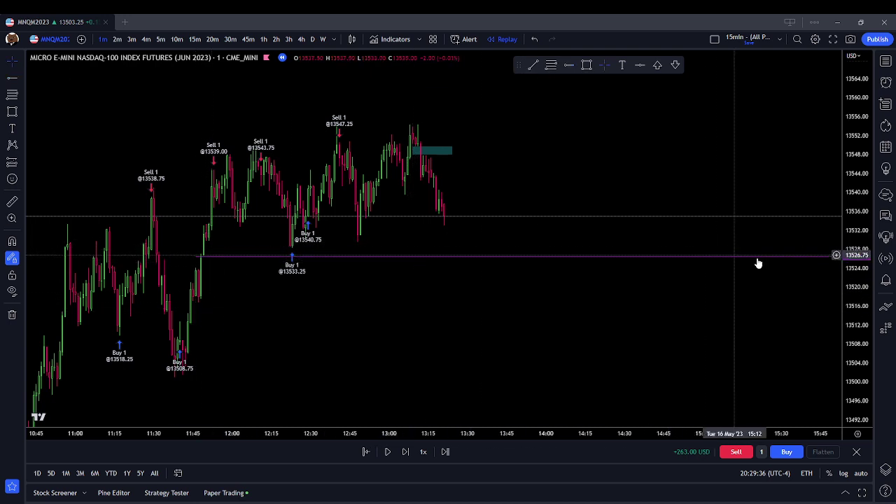
Step: Advance the replay bar by bar until price falls to the 13526.50 ray and reacts there
left_click(406, 452)
left_click(406, 453)
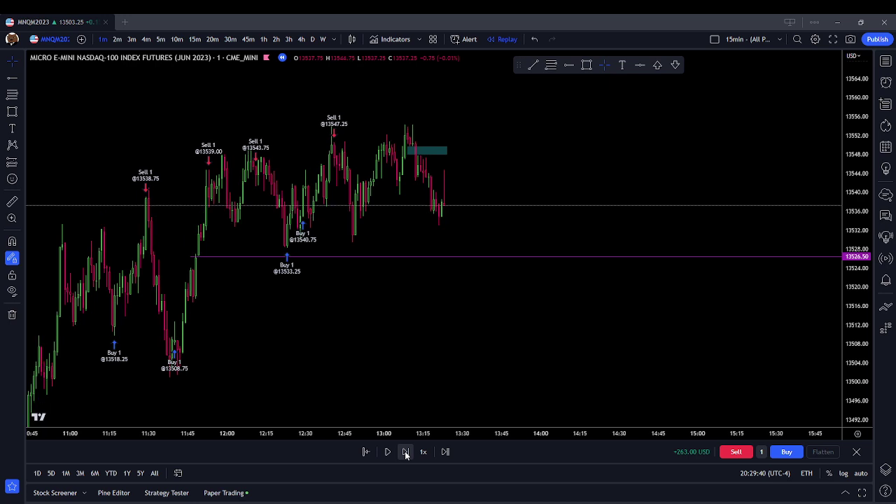
left_click(405, 452)
left_click(405, 452)
left_click(405, 452)
left_click(405, 453)
left_click(405, 452)
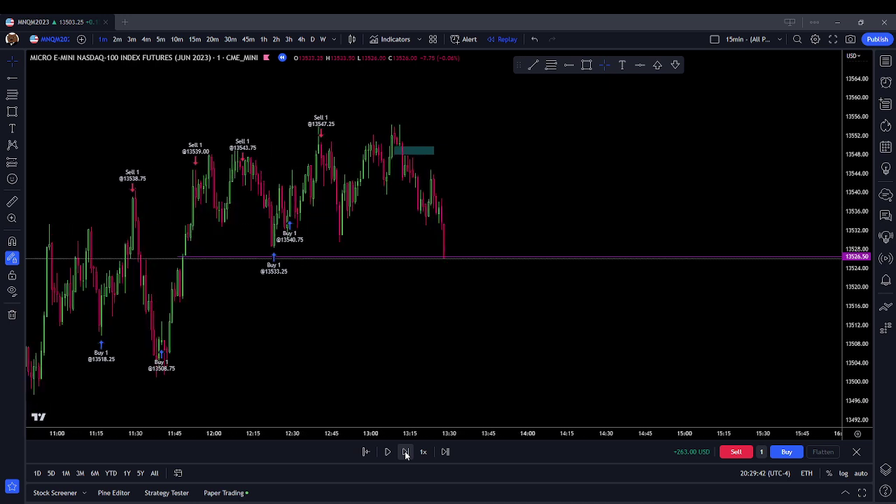
left_click(405, 452)
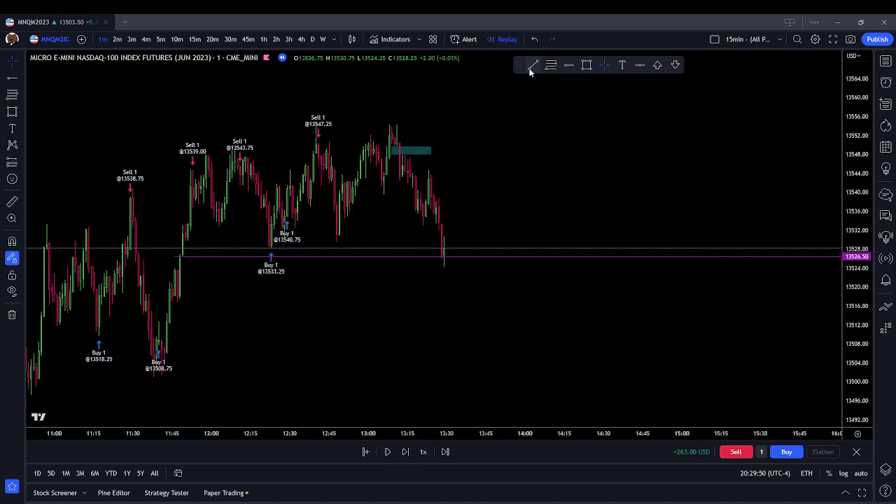
Step: Draw a thin rectangle zone just below 13521, running from 11:42 to about 13:57
left_click(585, 65)
left_click(164, 282)
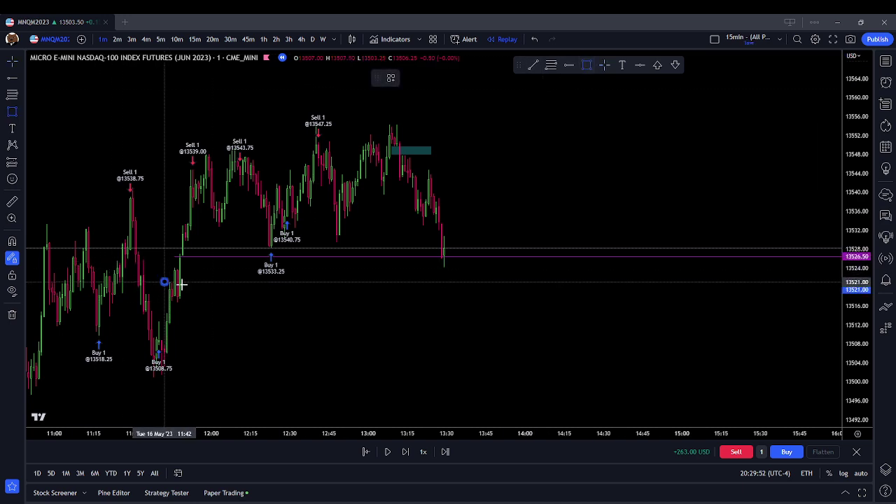
left_click(516, 283)
left_click(427, 360)
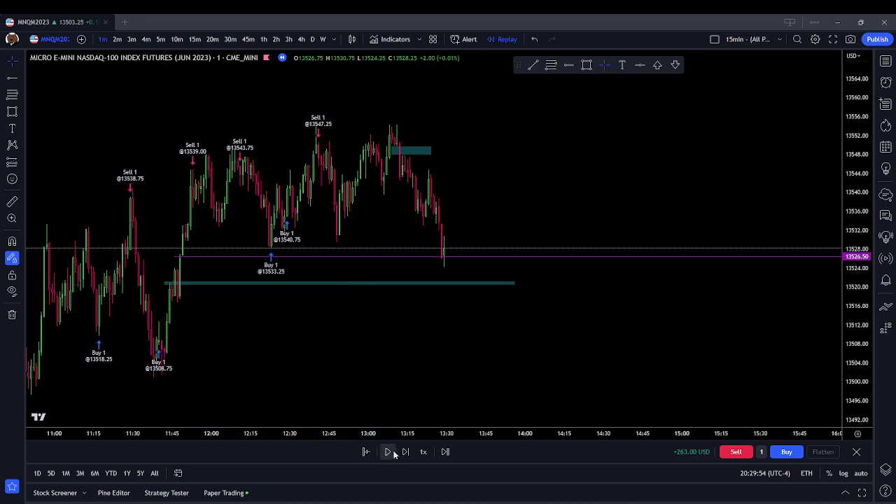
Step: Advance the replay bar by bar through the dip below the 13526.50 ray and the bounce from it
left_click(404, 452)
left_click(404, 452)
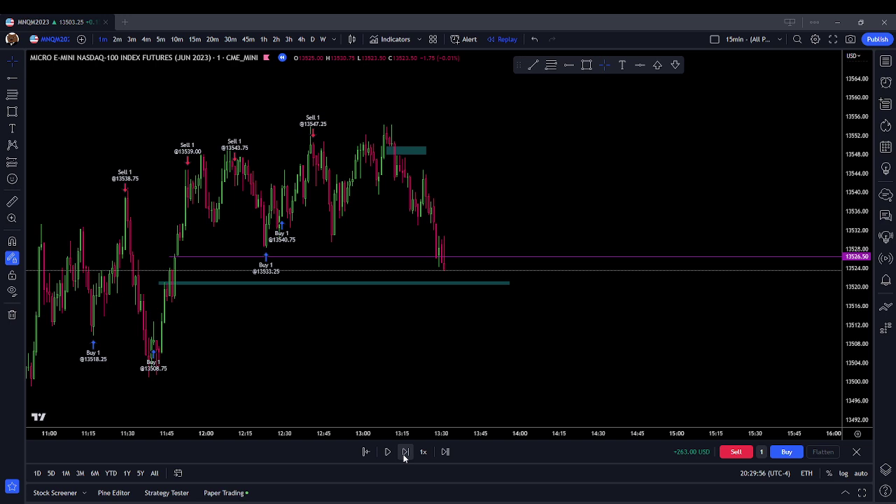
left_click(405, 452)
left_click(404, 452)
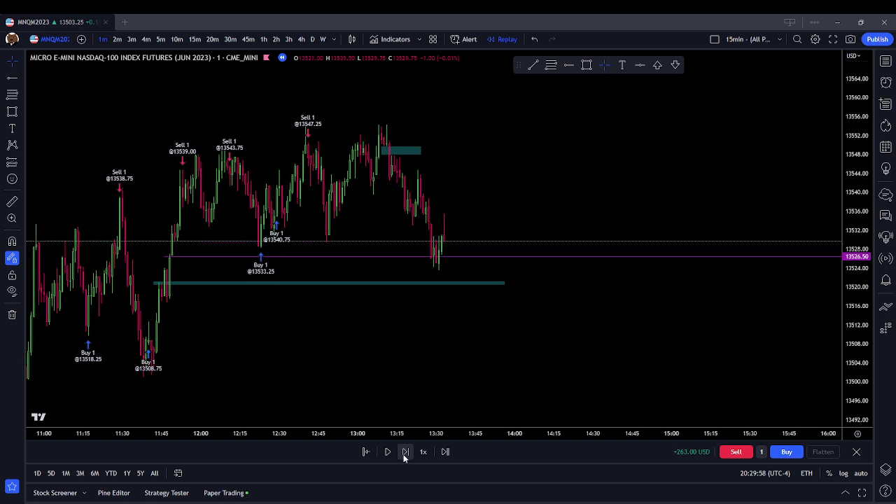
left_click(404, 453)
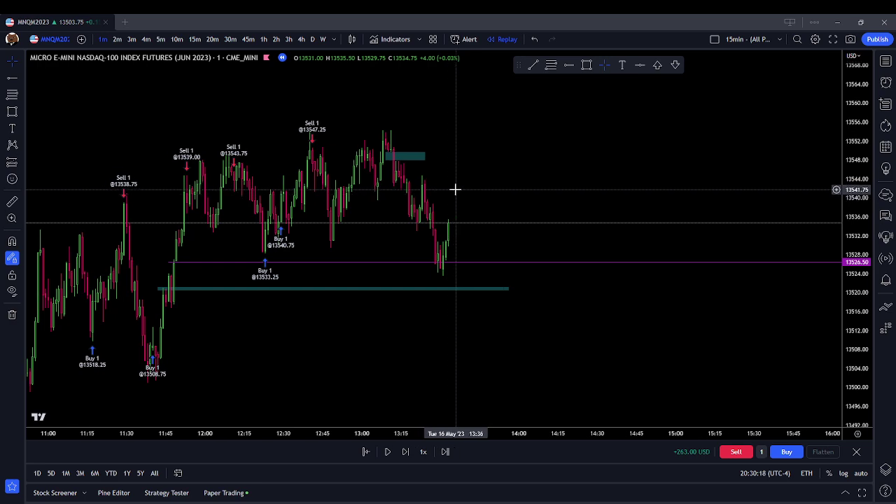
Step: Advance the replay bar by bar until price pulls back to the 13526.50 ray
scroll(455, 189, "down", 2)
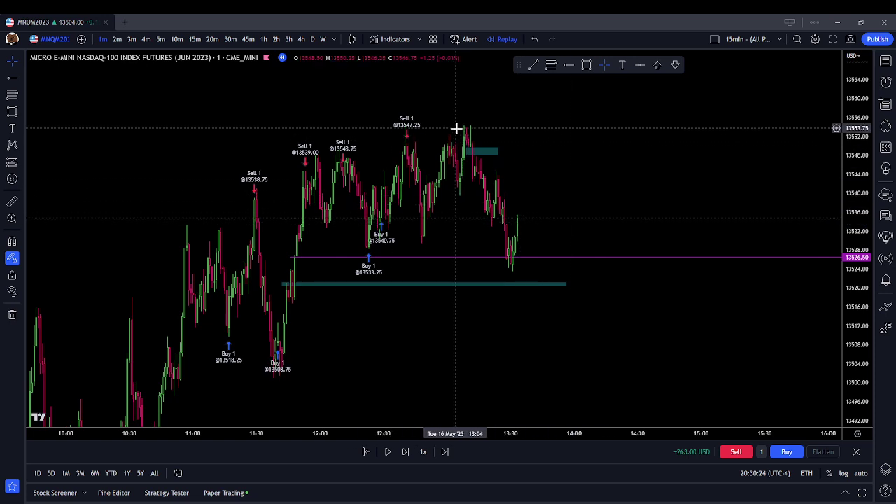
left_click(399, 456)
left_click(399, 453)
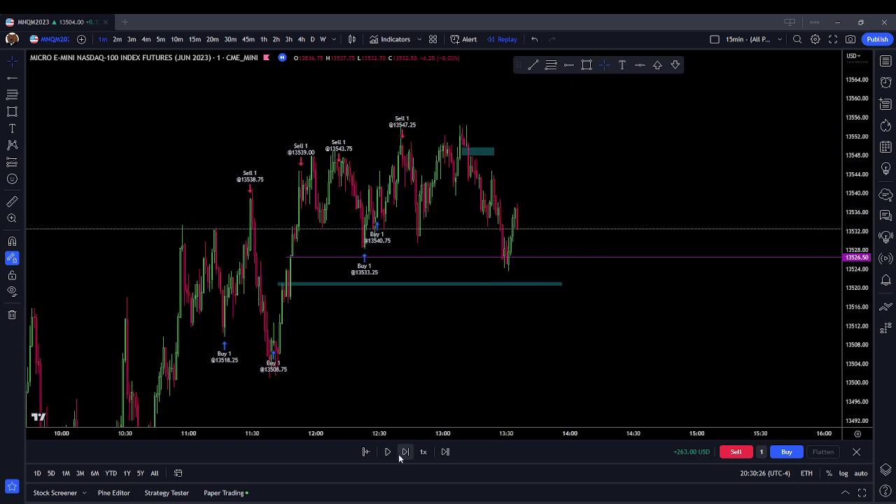
left_click(399, 453)
left_click(398, 453)
left_click(399, 454)
left_click(399, 454)
left_click(398, 453)
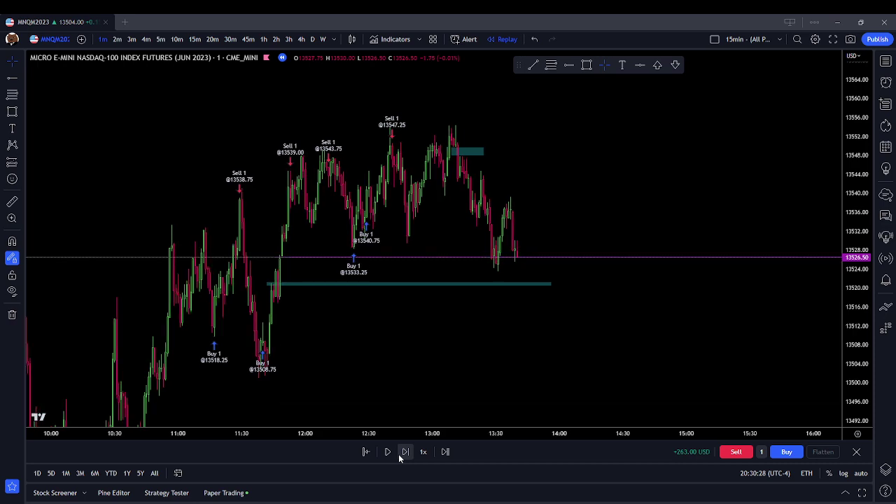
Step: Advance the replay bar by bar through the second rally off the 13526.50 ray towards 13544
left_click(399, 454)
left_click(398, 453)
left_click(398, 454)
left_click(398, 454)
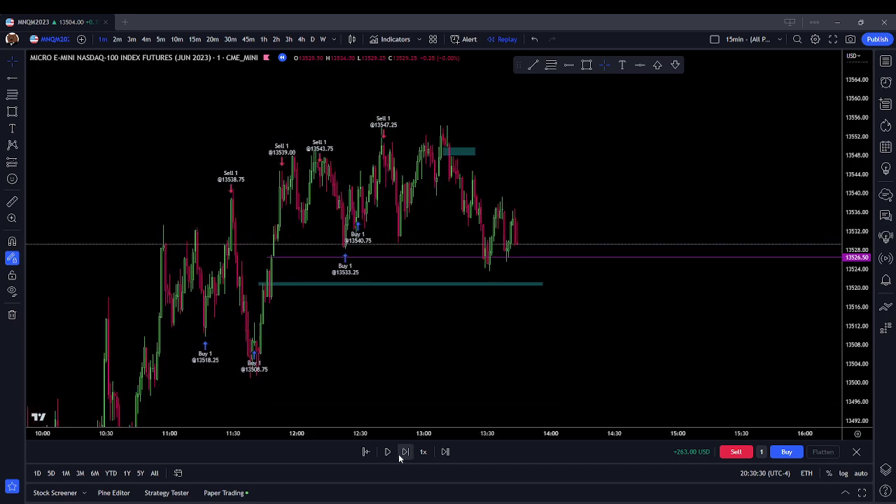
left_click(398, 453)
left_click(398, 454)
left_click(398, 454)
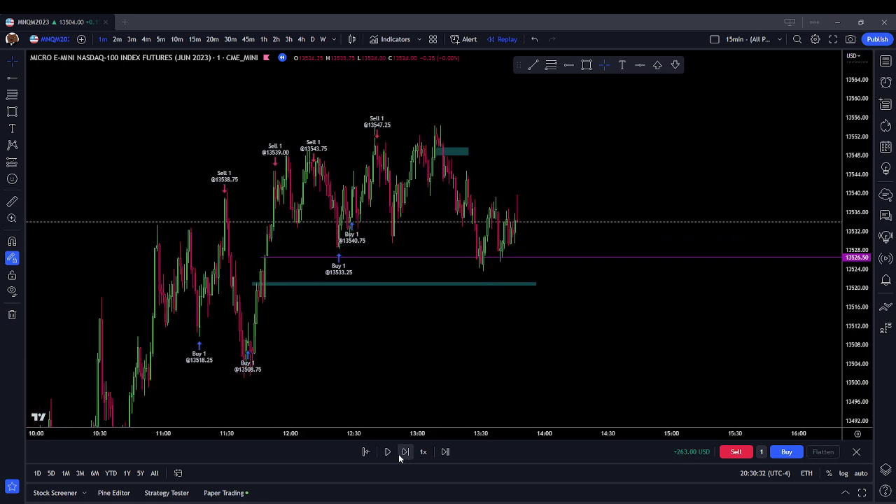
left_click(398, 454)
left_click(398, 454)
left_click(399, 454)
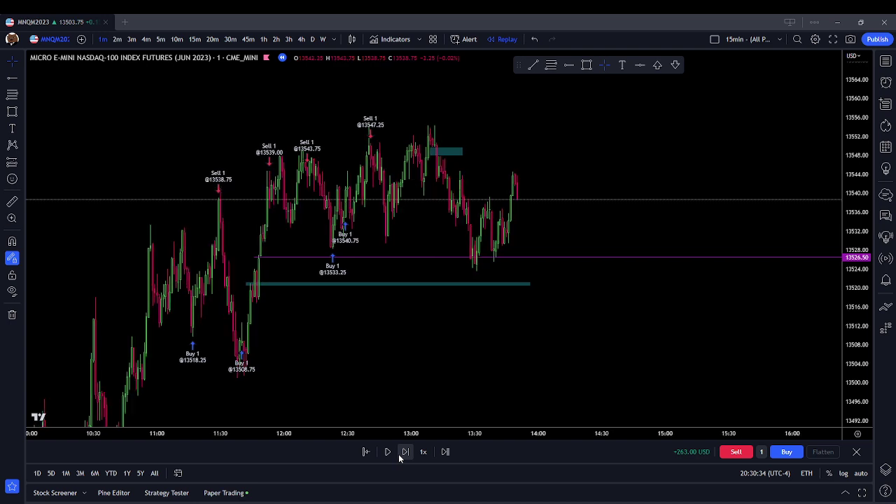
left_click(399, 454)
left_click(399, 454)
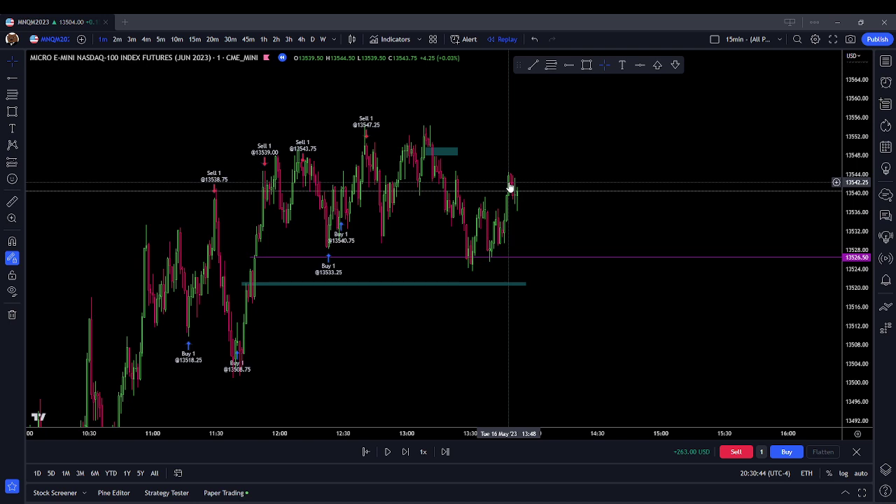
Step: Advance the replay bar by bar through the sideways range around 13540 and into the sell-off after 14:00
left_click(406, 451)
left_click(406, 451)
left_click(406, 451)
left_click(406, 451)
left_click(406, 451)
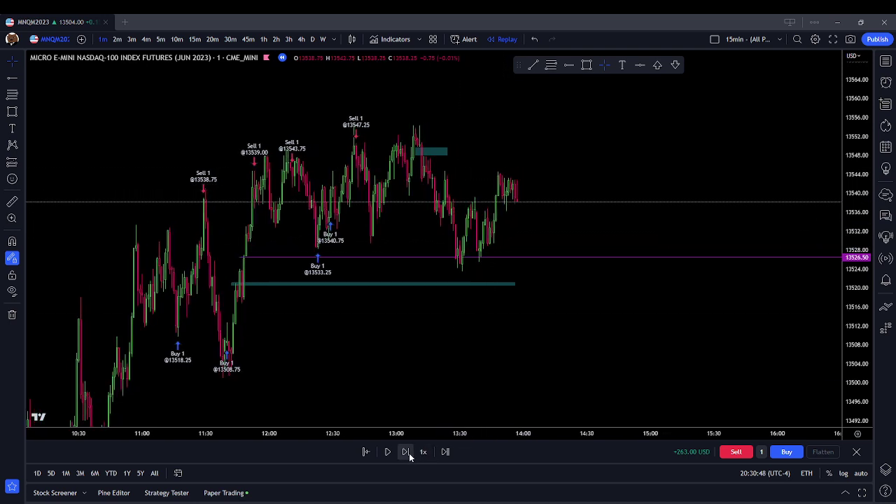
left_click(409, 454)
left_click(406, 452)
left_click(406, 452)
left_click(406, 452)
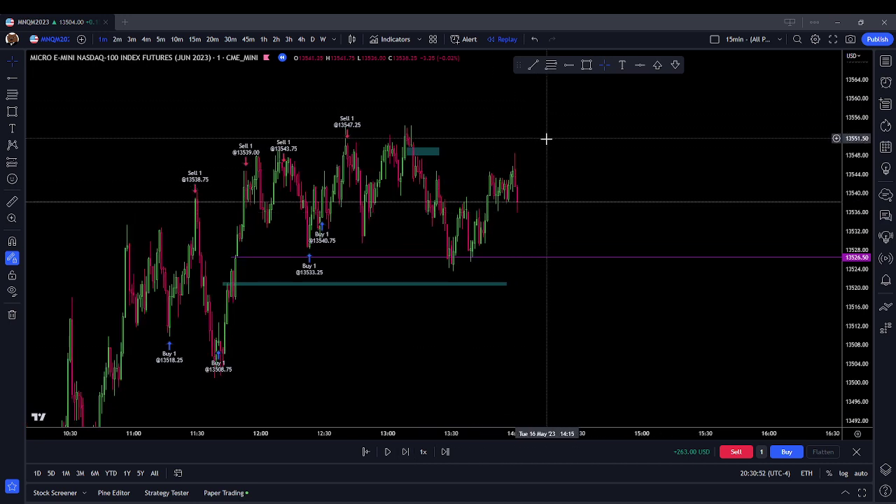
left_click(404, 452)
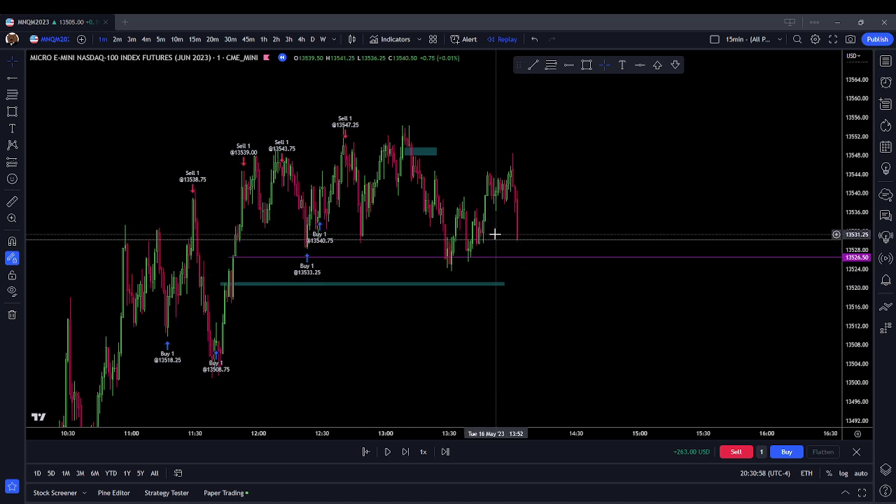
Step: Continue the replay bar by bar through the 13526.50 ray until price trades into the thin zone at 13521
left_click(422, 452)
left_click(406, 452)
left_click(406, 452)
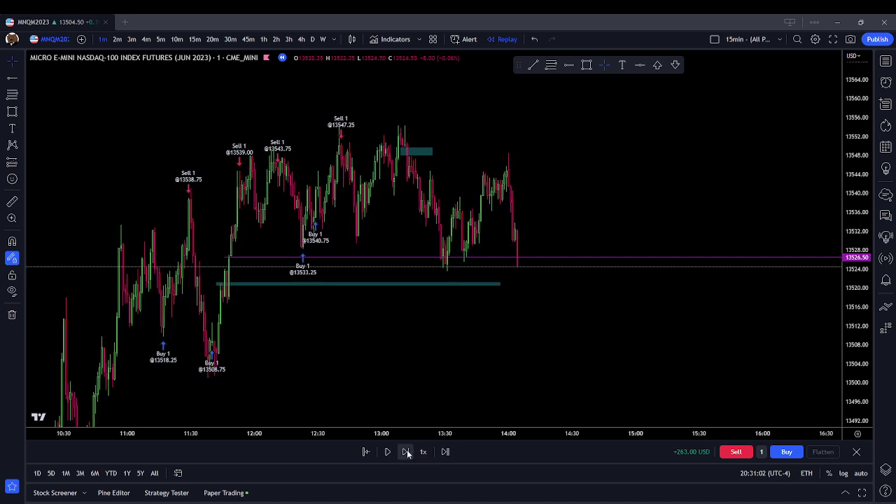
left_click(406, 453)
left_click(406, 452)
left_click(406, 452)
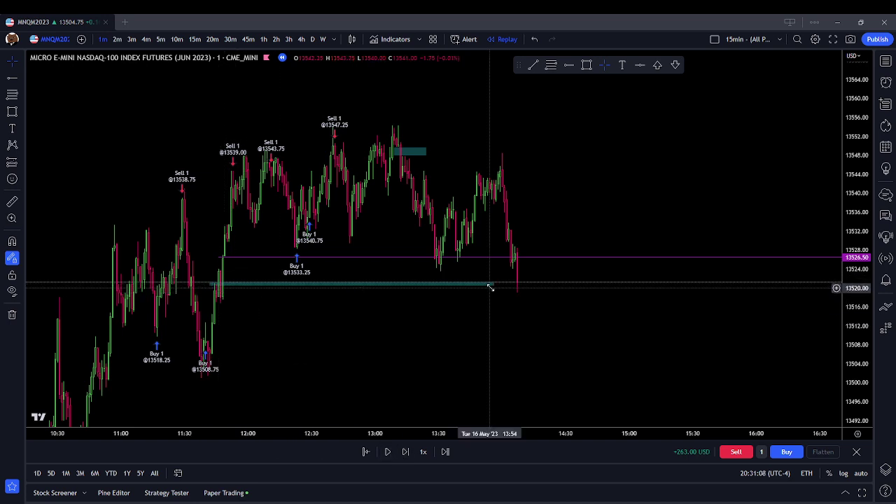
Step: Extend the thin 13521 zone to about 14:20, past the latest bar, and advance the replay through the reaction there
left_click_drag(493, 285, 546, 285)
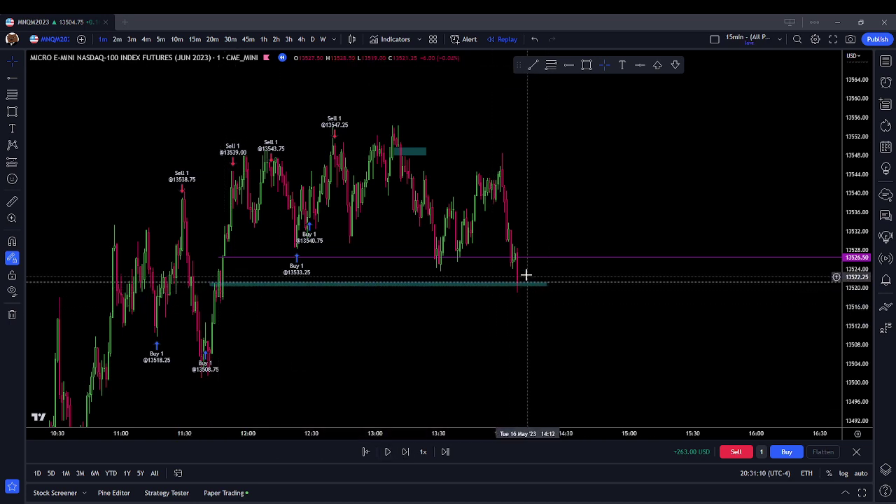
left_click(407, 452)
left_click(410, 452)
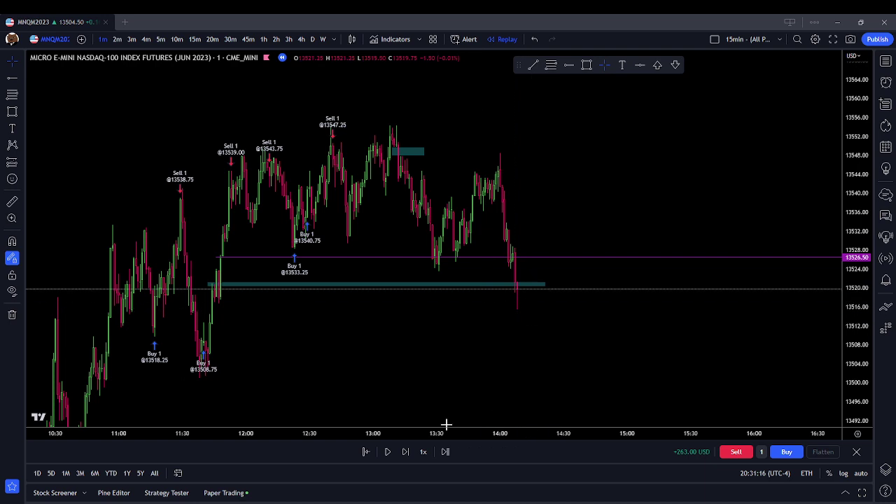
left_click(408, 454)
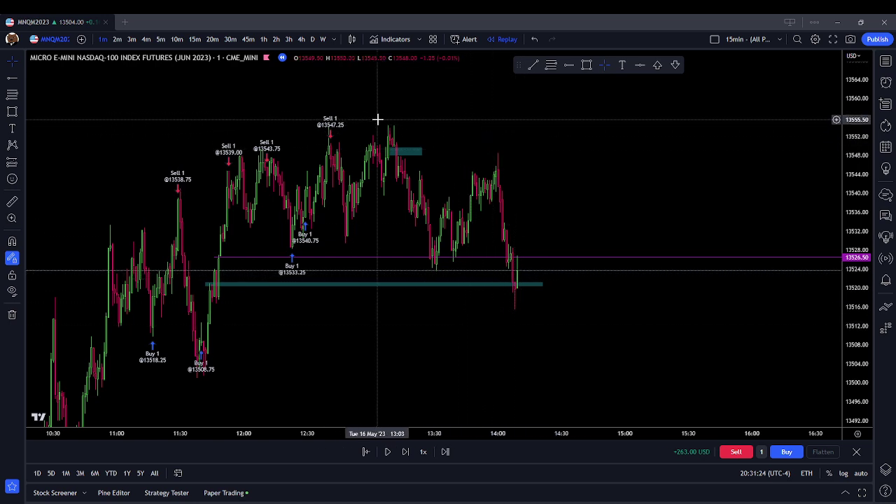
Step: Draw a trend line across the highs near 13554.50 from 12:24 to 15:21 and apply the Equal Highs (Purple Line) template
left_click(533, 65)
left_click(294, 125)
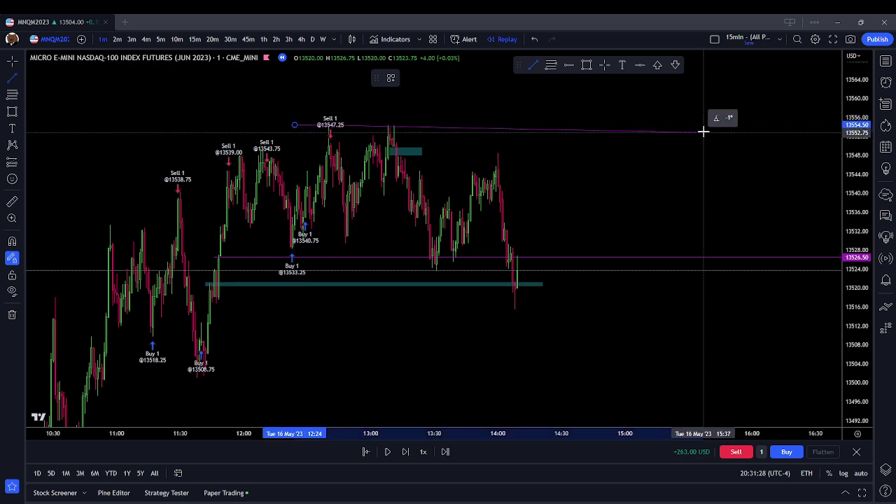
left_click(669, 126)
left_click(408, 79)
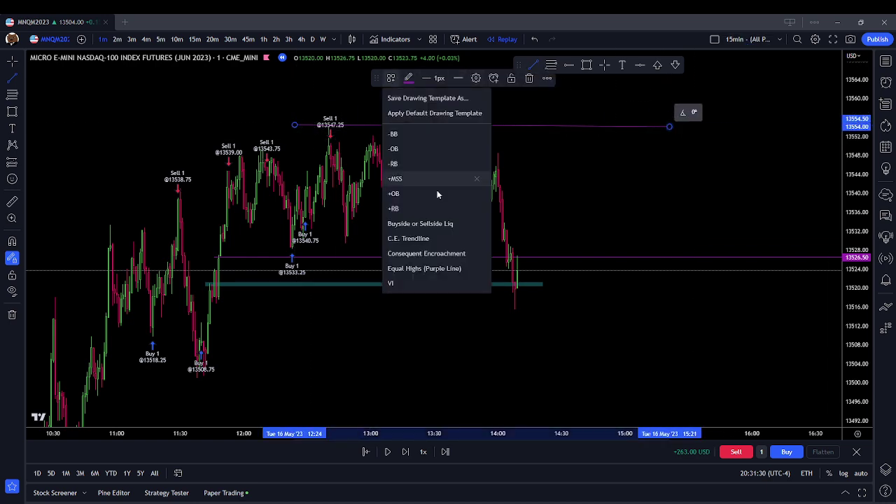
left_click(434, 269)
left_click(416, 135)
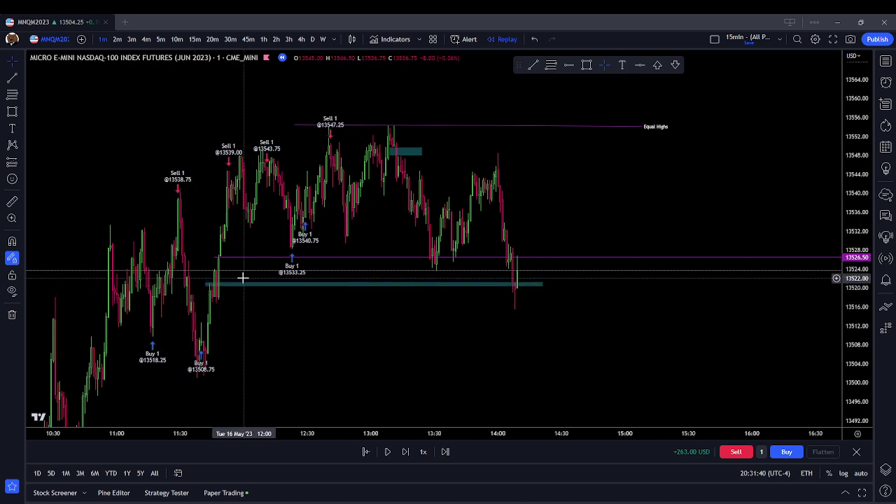
Step: Buy 1 contract at 13523.75 off the thin zone and advance the replay through the first bars of the trade
left_click(216, 286)
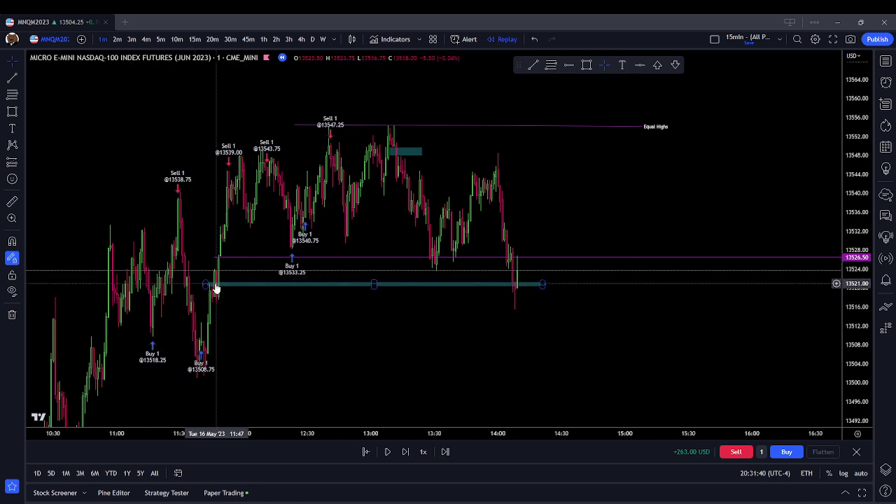
left_click(406, 451)
left_click(405, 452)
left_click(406, 452)
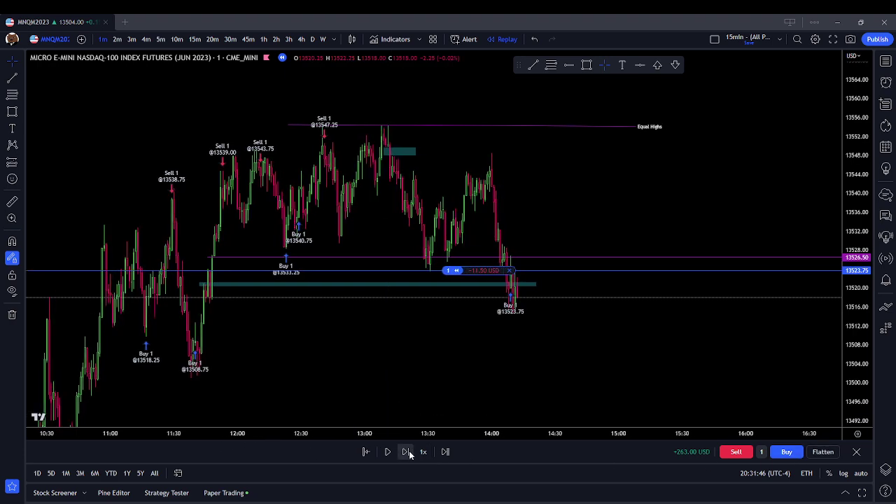
left_click(406, 451)
left_click(406, 452)
left_click(406, 451)
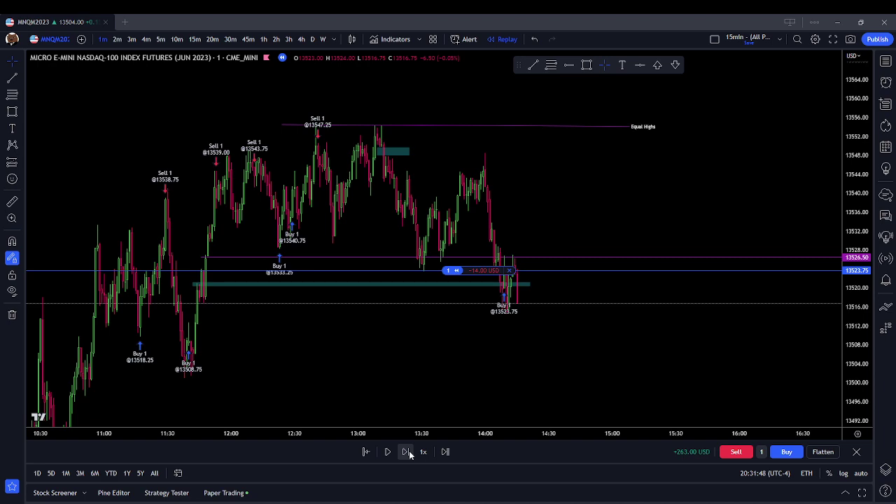
Step: Advance the replay bar by bar to about 14:29 through the consolidation around the long entry, holding the position
left_click(405, 452)
left_click(406, 451)
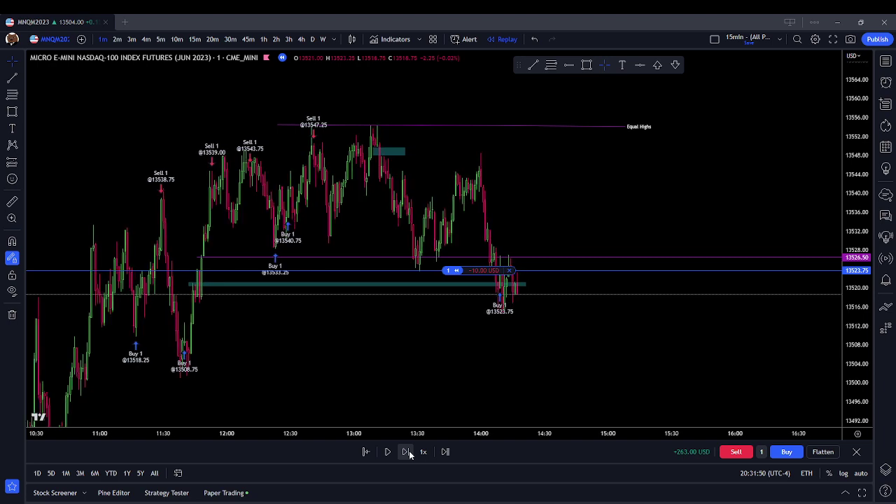
left_click(406, 452)
left_click(406, 451)
left_click(406, 451)
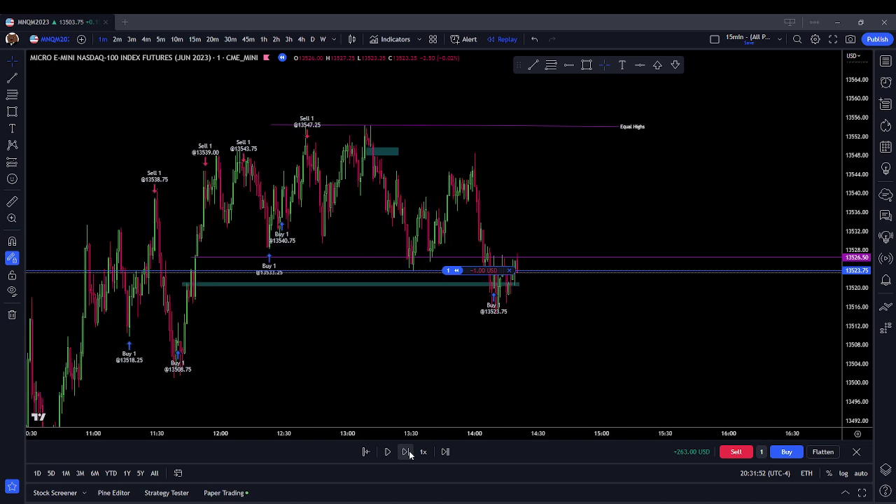
left_click(406, 451)
left_click(406, 452)
left_click(406, 451)
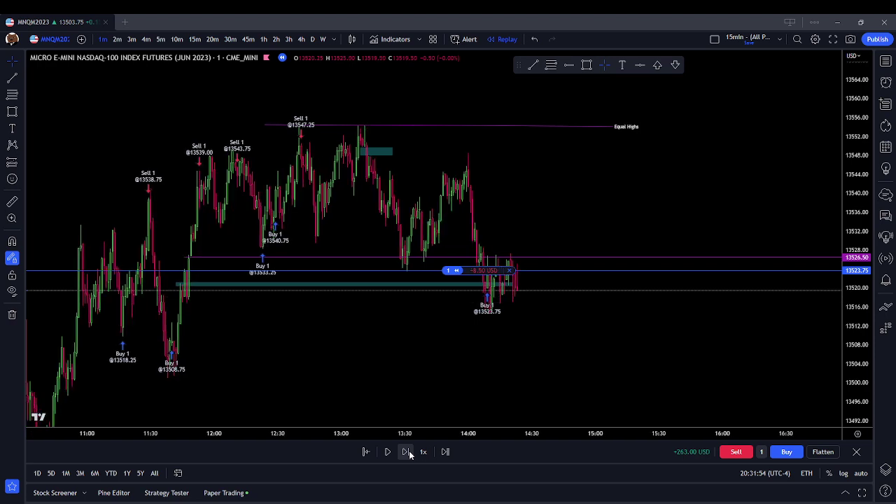
left_click(406, 451)
left_click(406, 452)
left_click(406, 451)
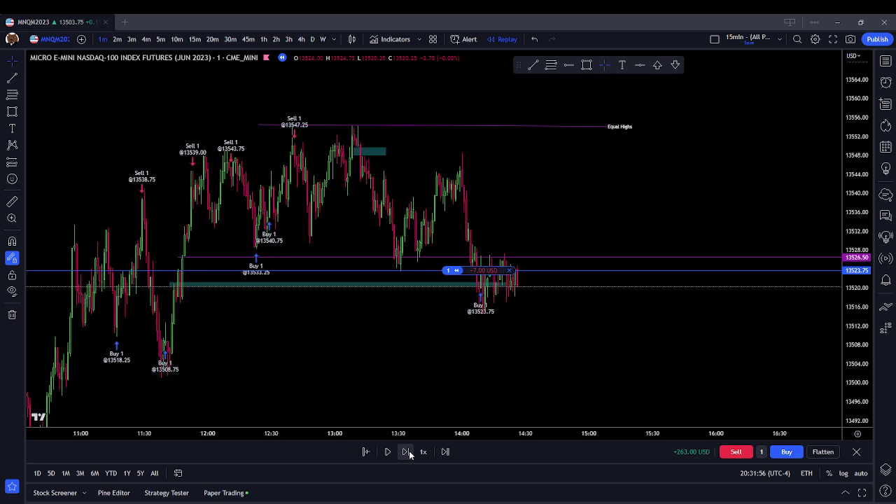
left_click(406, 451)
left_click(406, 451)
left_click(406, 451)
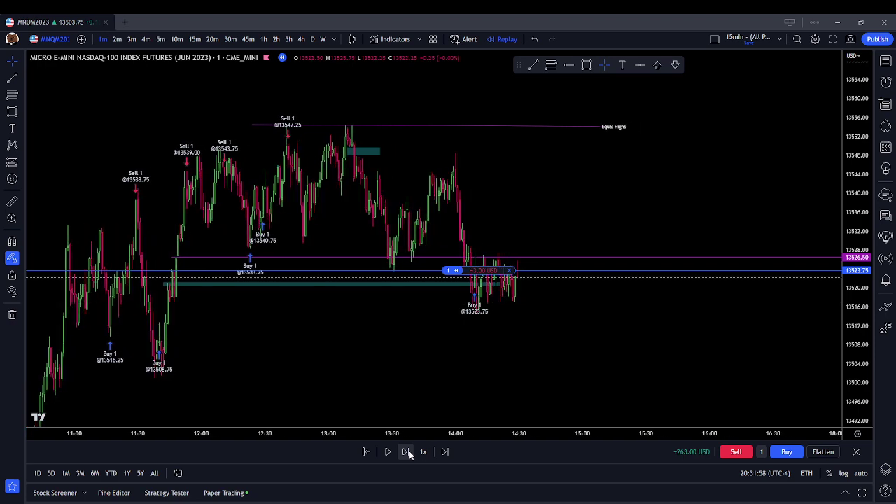
Step: Advance the replay until price breaks sharply below the thin zone, and close the long position at 13509.25
left_click(406, 452)
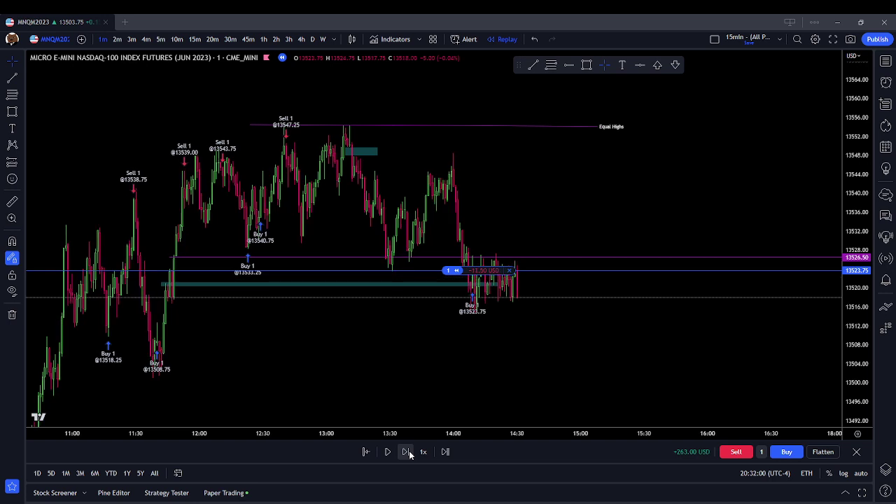
left_click(406, 451)
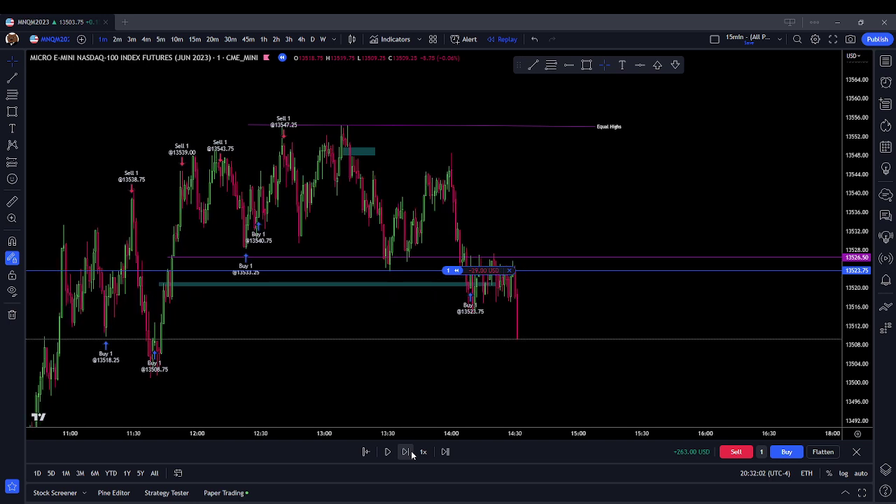
left_click(509, 270)
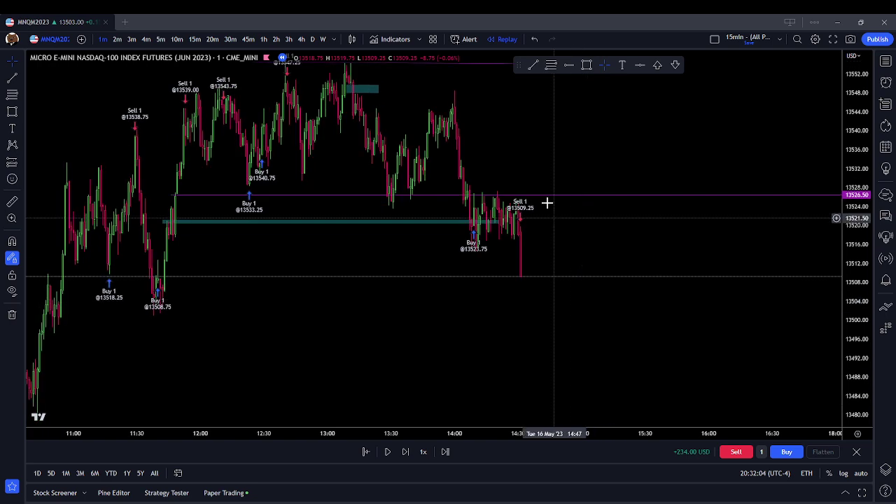
Step: Draw a thin rectangle zone just below 13507, running from 11:33 to about 15:18
scroll(553, 196, "down", 2)
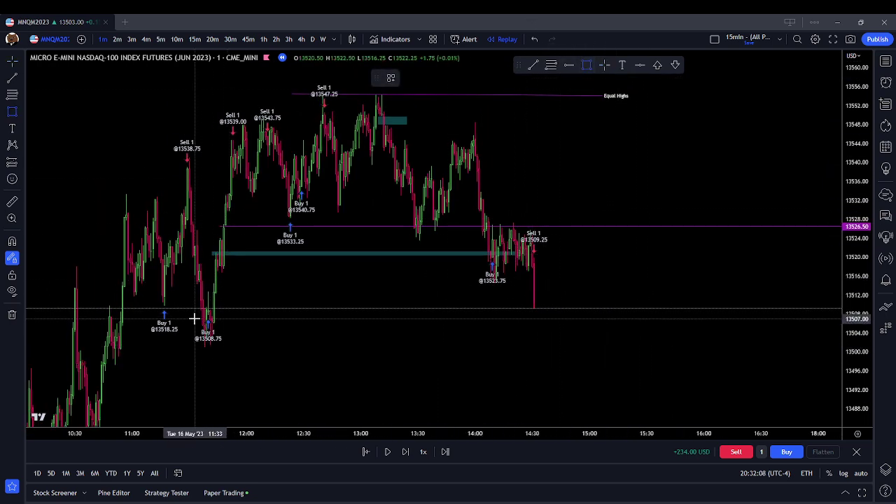
mouse_move(194, 318)
left_mouse_down()
mouse_move(346, 326)
mouse_move(624, 321)
left_mouse_up()
mouse_move(224, 329)
left_mouse_down()
mouse_move(156, 314)
mouse_move(320, 304)
mouse_move(294, 287)
left_mouse_up()
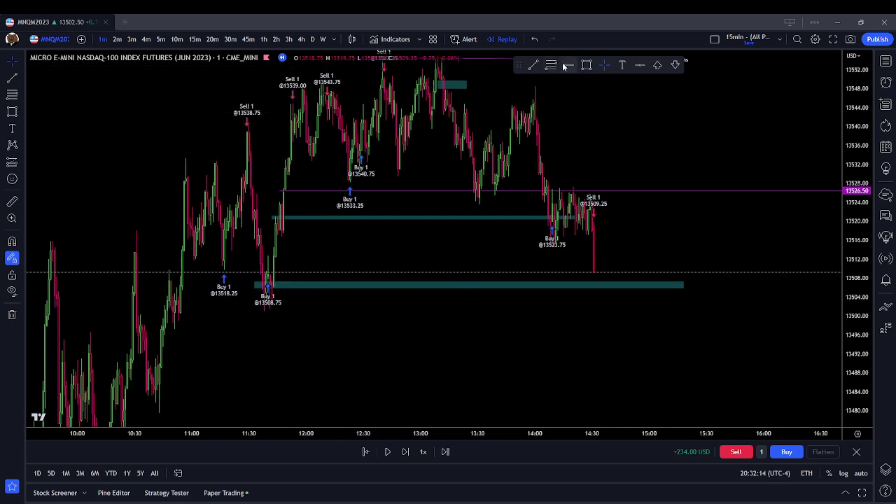
Step: Draw a trend line along the lows near 13501 from 11:33 to about 15:08 and label it "-Equal Lows"
left_click(536, 66)
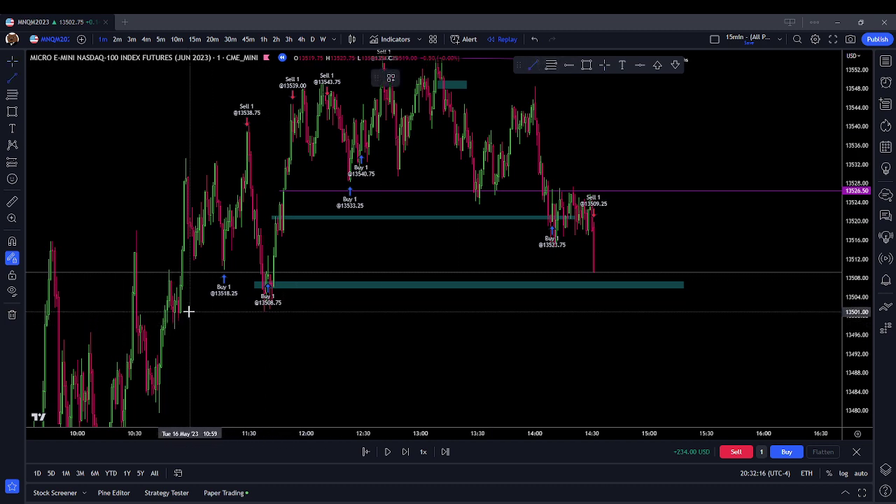
left_click(254, 311)
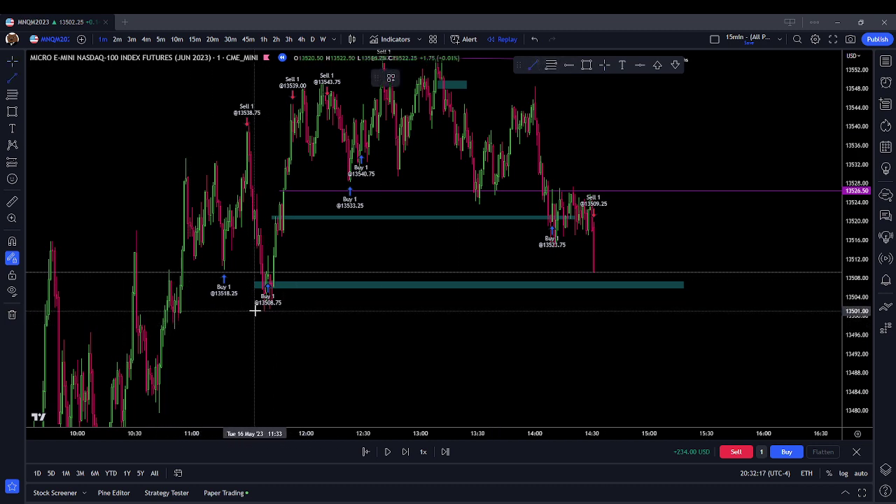
left_click(664, 312)
left_click(406, 78)
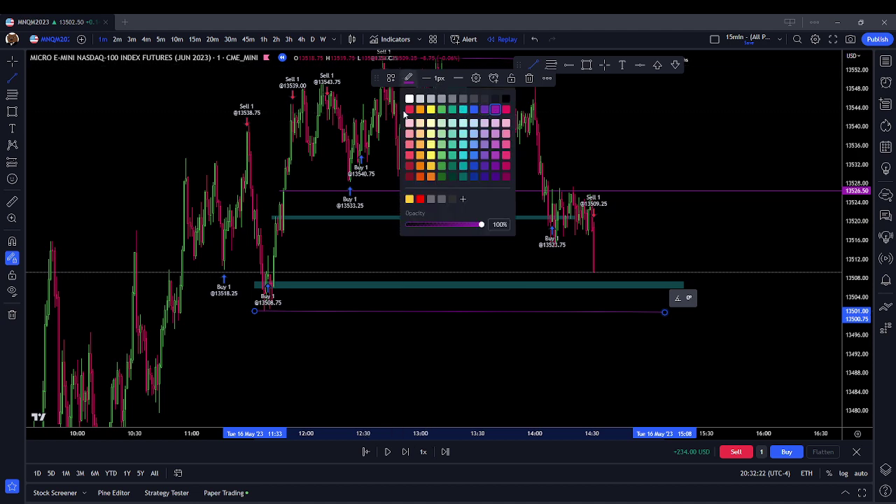
left_click(476, 79)
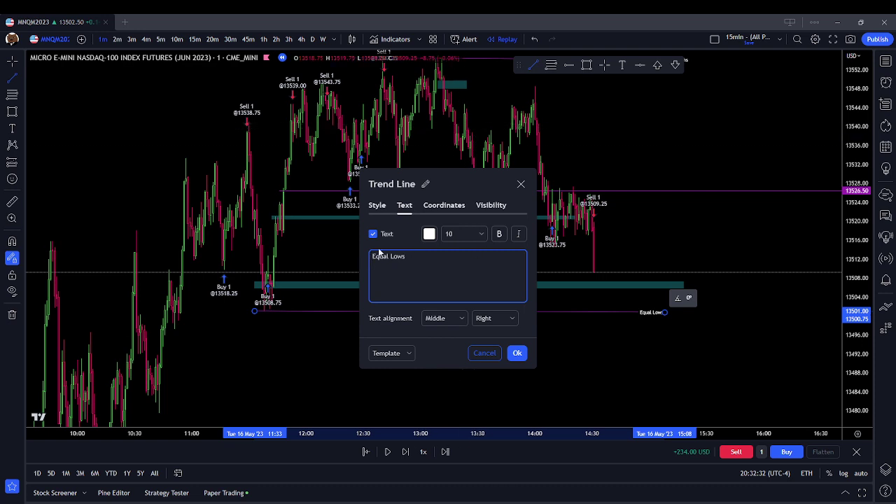
Step: Save the labelled line's settings as a drawing template named "Equal Lows (Purple Line)" and apply the line's settings
left_click(406, 353)
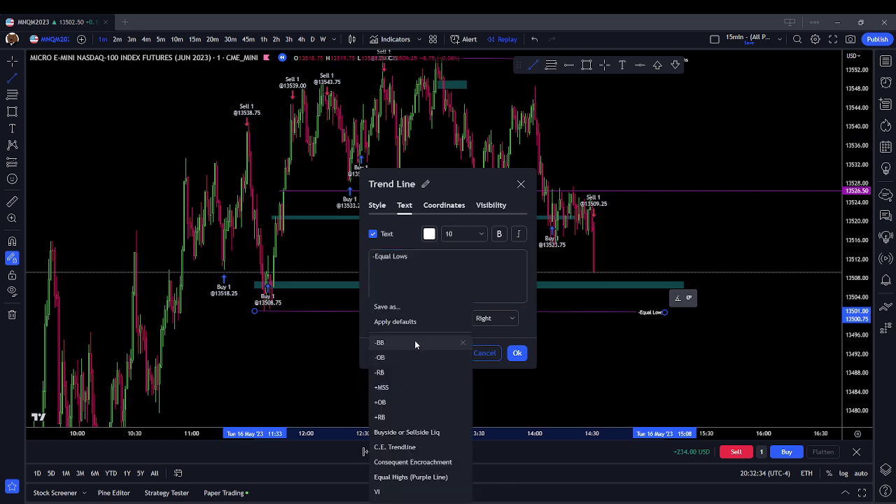
left_click(422, 309)
type("Equal Lwo")
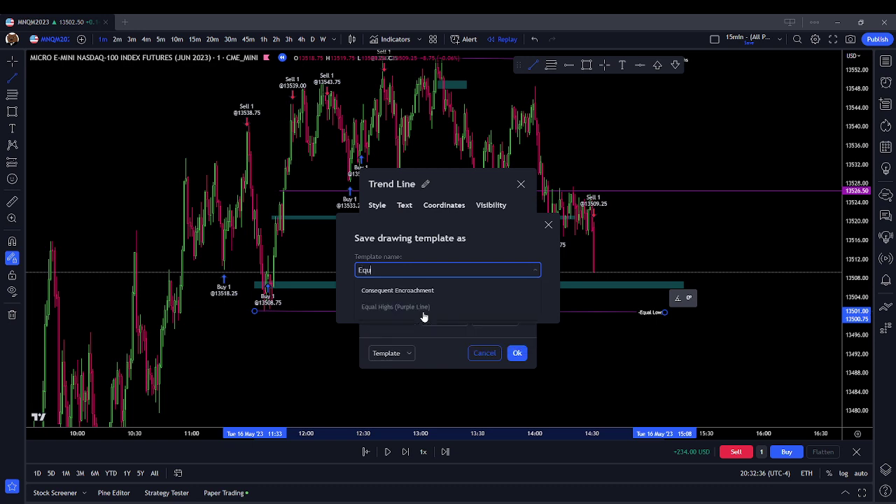
key("BackSpace")
key("BackSpace")
type("ws (Eq")
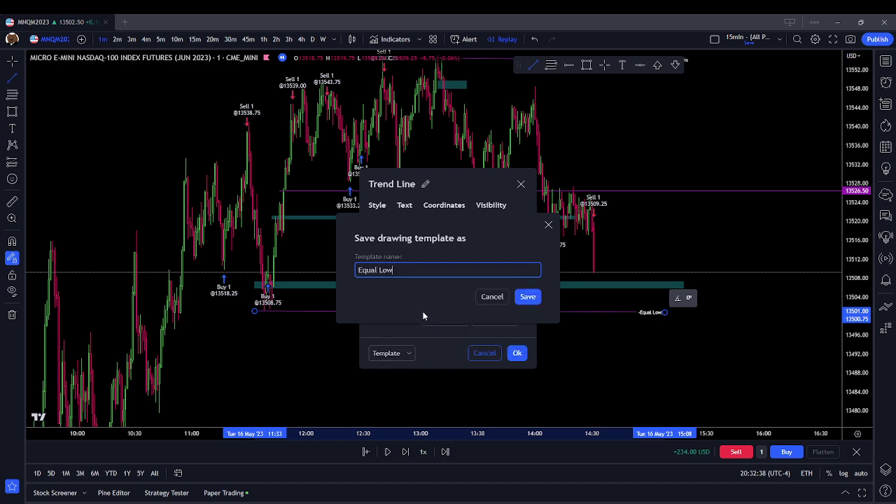
key("BackSpace")
key("BackSpace")
type("Purple Lone")
left_click(517, 298)
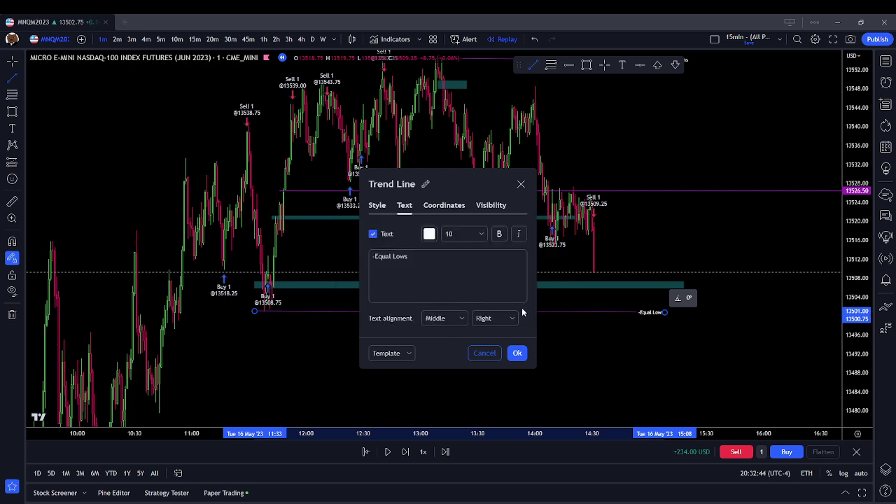
left_click(517, 352)
left_click(632, 356)
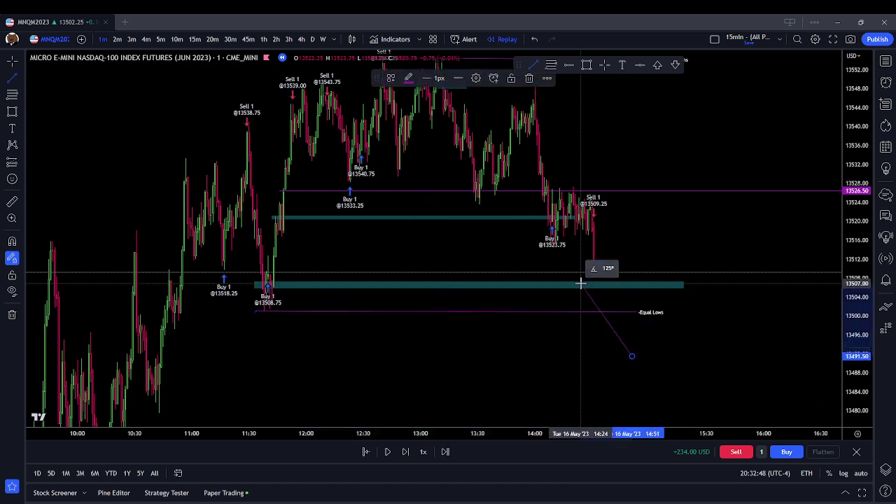
key("Escape")
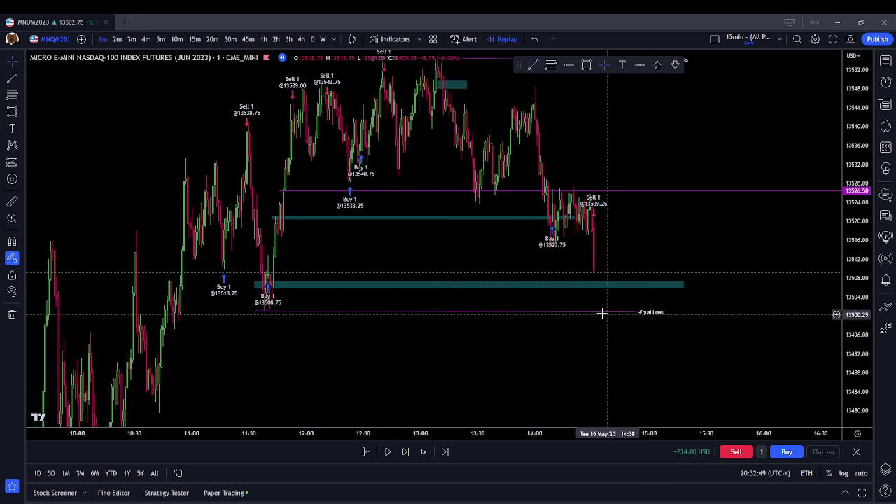
Step: Advance the replay bar by bar to about 14:33, until price taps the lower teal zone and bounces
left_click(304, 284)
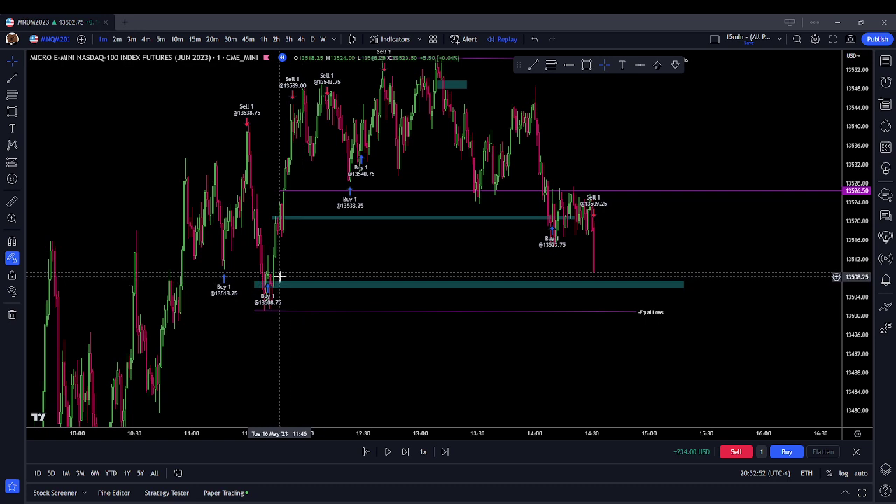
left_click(406, 452)
left_click(406, 452)
left_click(406, 452)
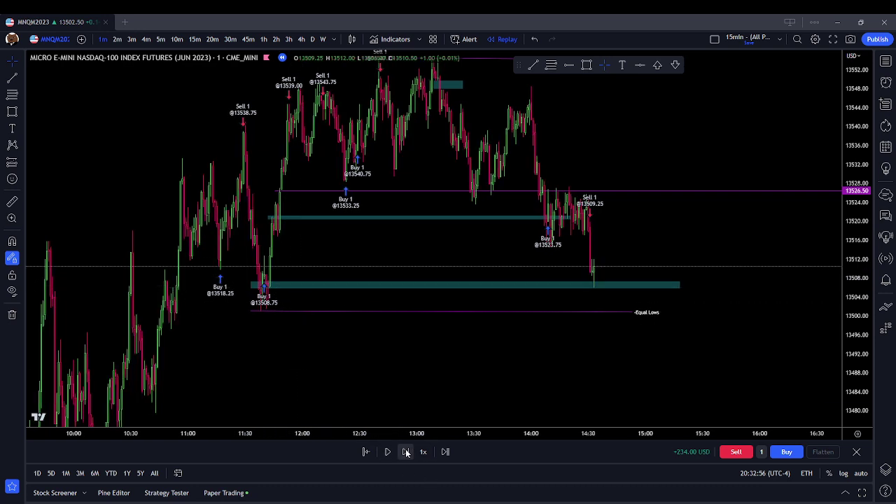
left_click(406, 452)
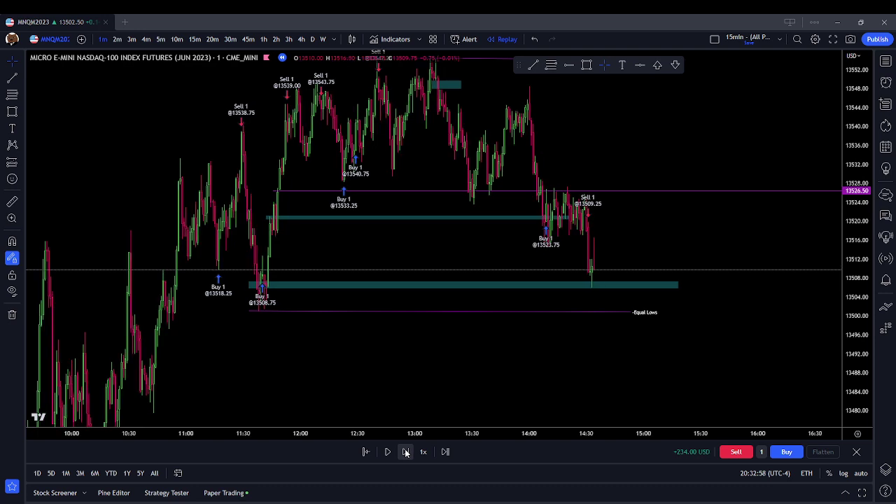
left_click(406, 452)
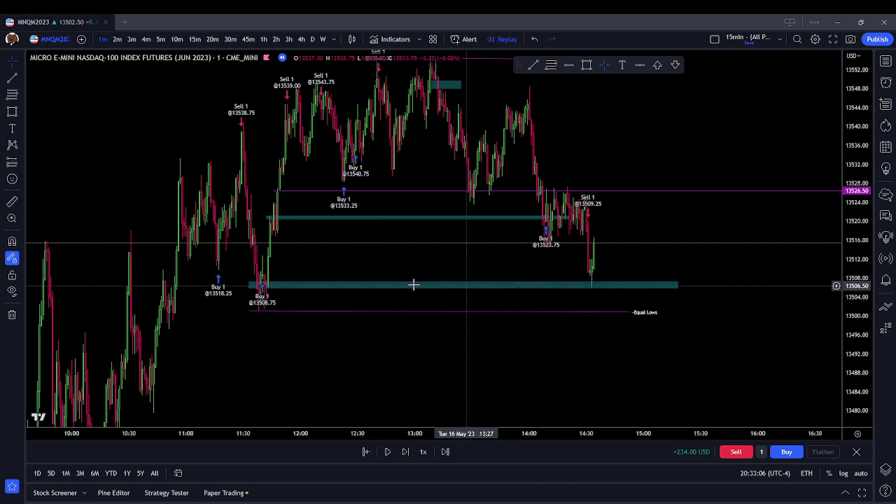
Step: Buy 1 contract at 13515.50 on the bounce from the lower teal zone
left_click(297, 286)
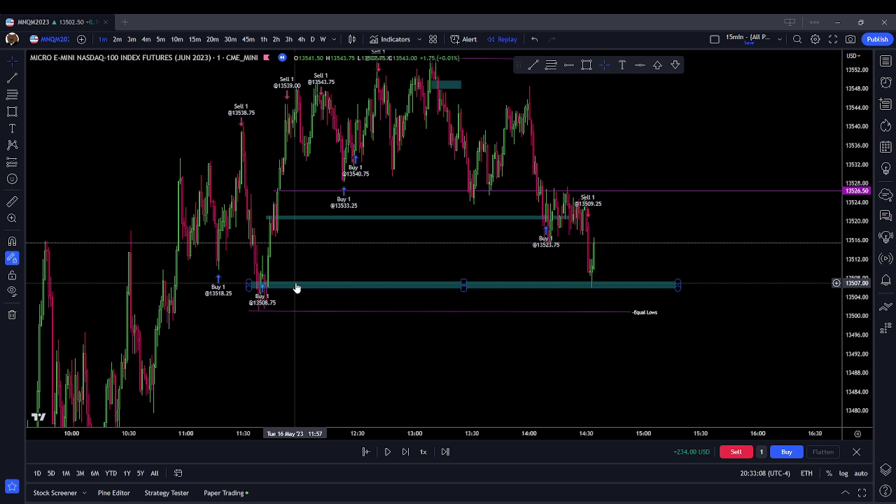
left_click_drag(295, 284, 295, 285)
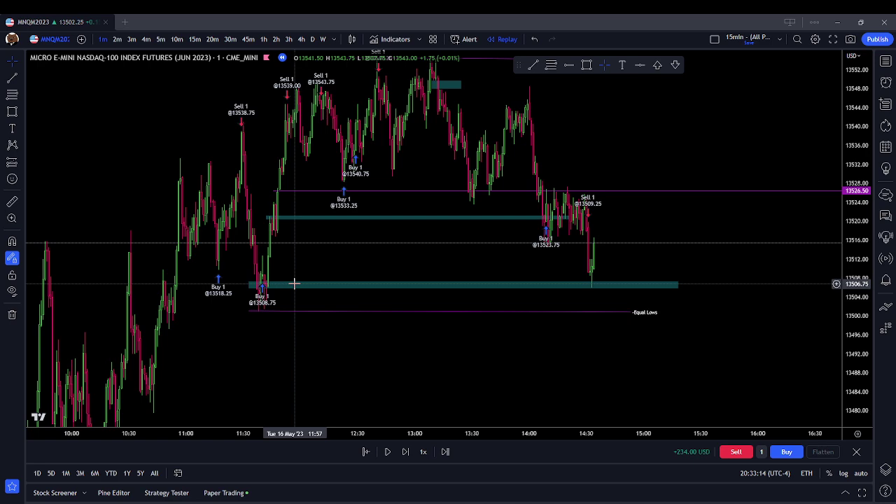
left_click(785, 452)
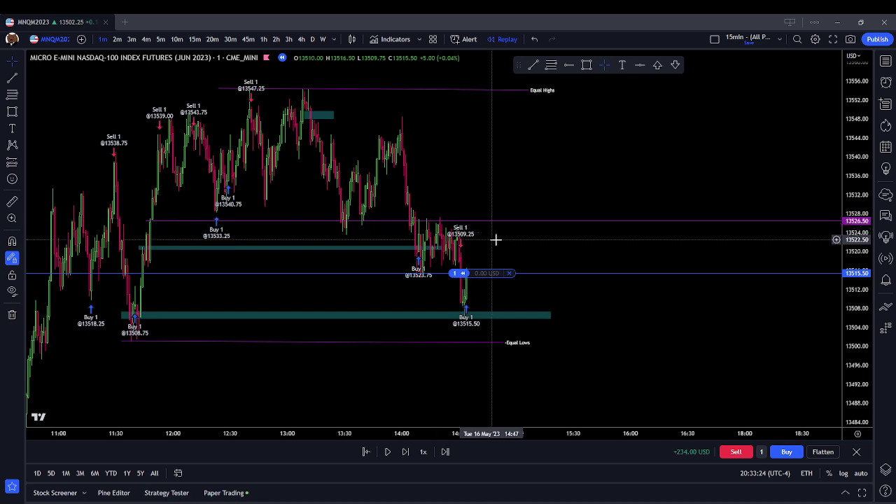
Step: Advance the replay to about 14:42, holding the long until price trades back above the 13526.50 line
scroll(471, 202, "up", 1)
scroll(472, 202, "left", 3)
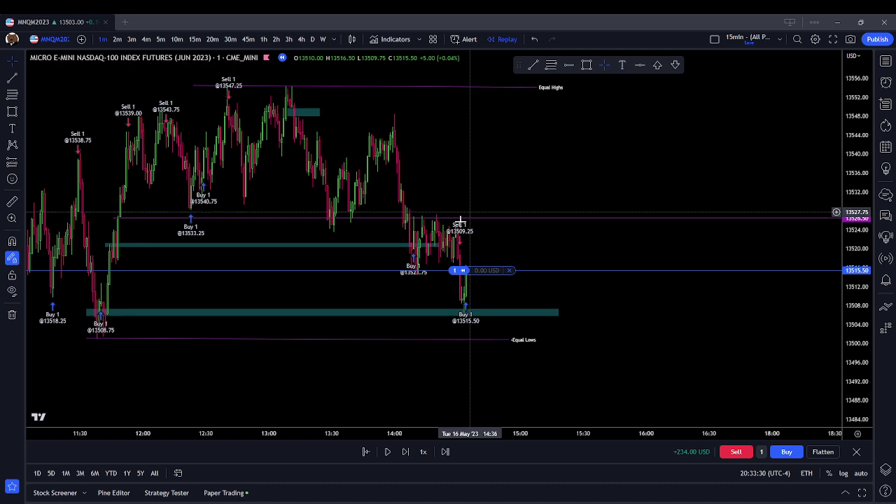
left_click(406, 451)
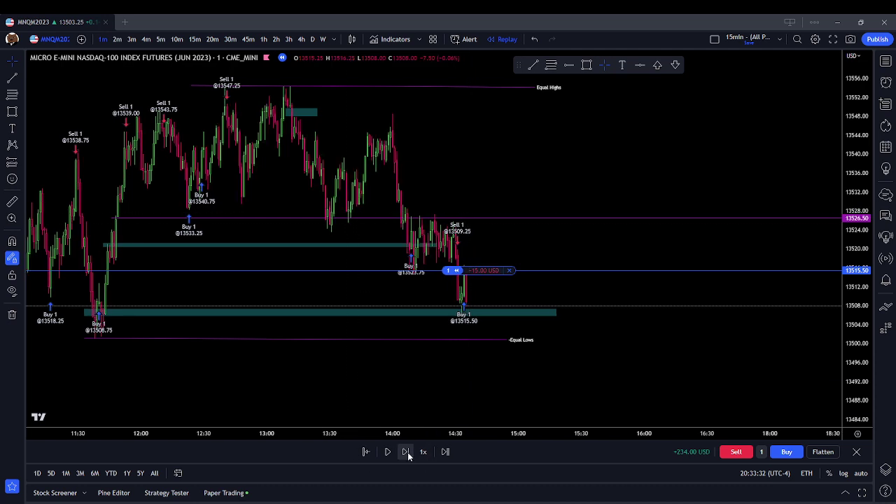
left_click(406, 451)
left_click(406, 452)
left_click(406, 451)
left_click(406, 451)
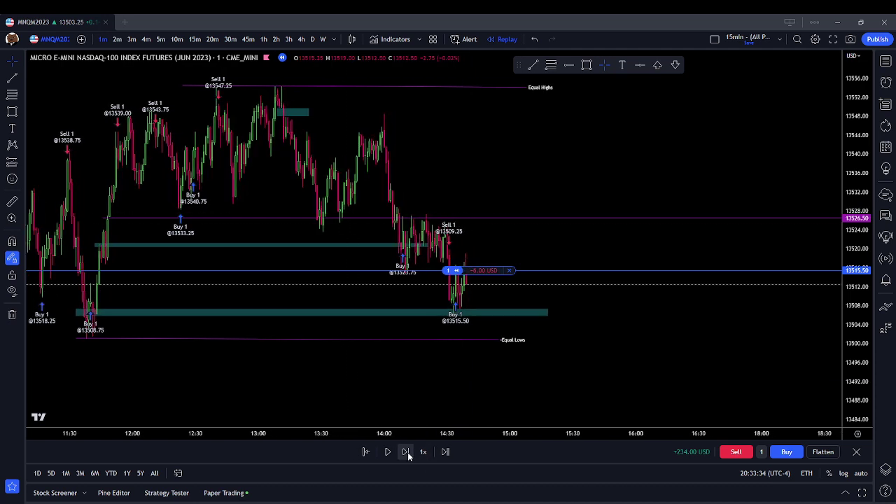
left_click(405, 452)
left_click(406, 452)
left_click(406, 451)
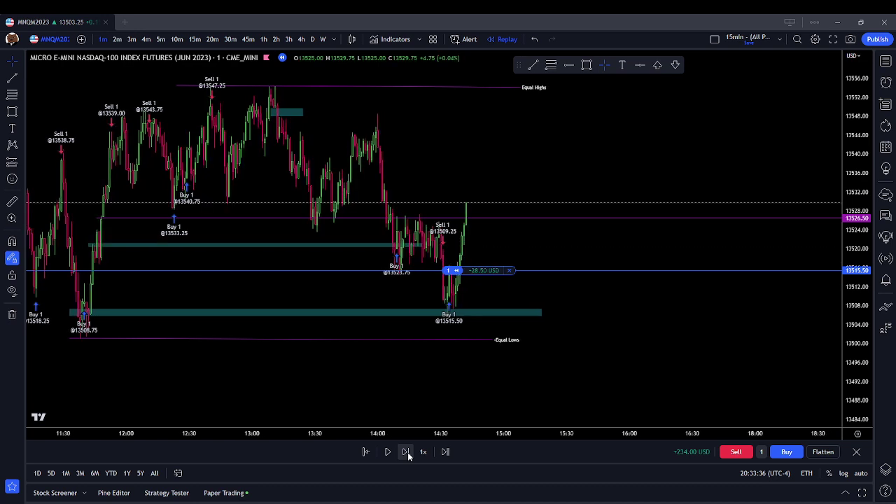
left_click(406, 451)
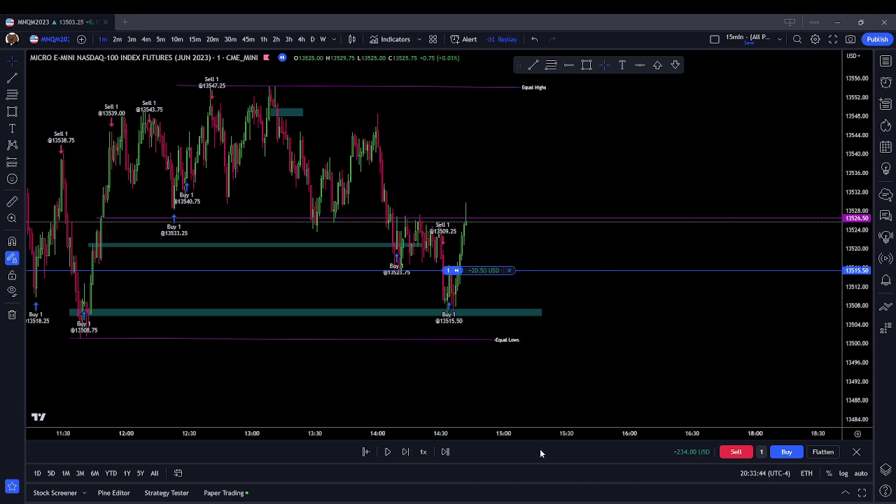
Step: Advance the replay to about 14:46 through the consolidation around the 13526.50 line, keeping the long open
scroll(532, 200, "down", 2)
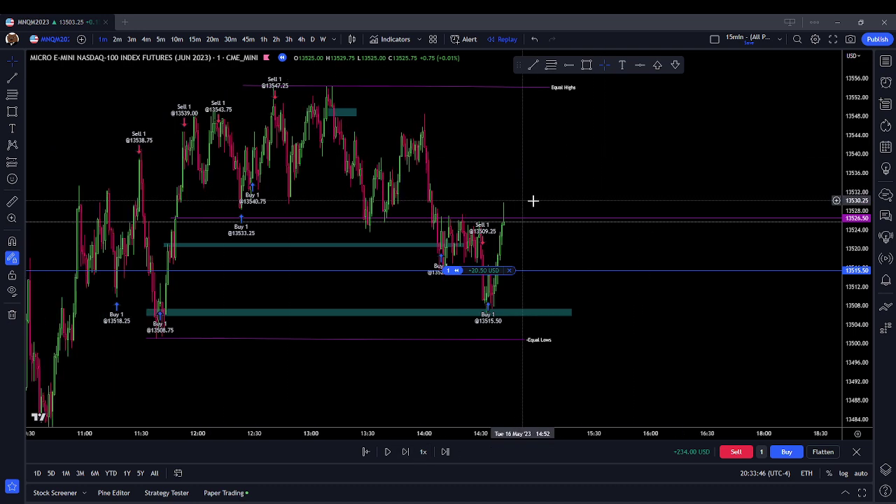
left_click(405, 452)
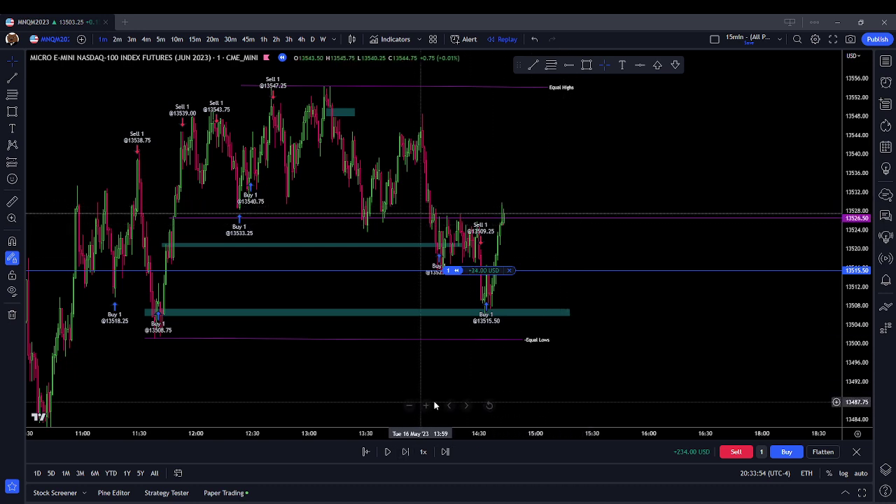
left_click(406, 452)
left_click(406, 452)
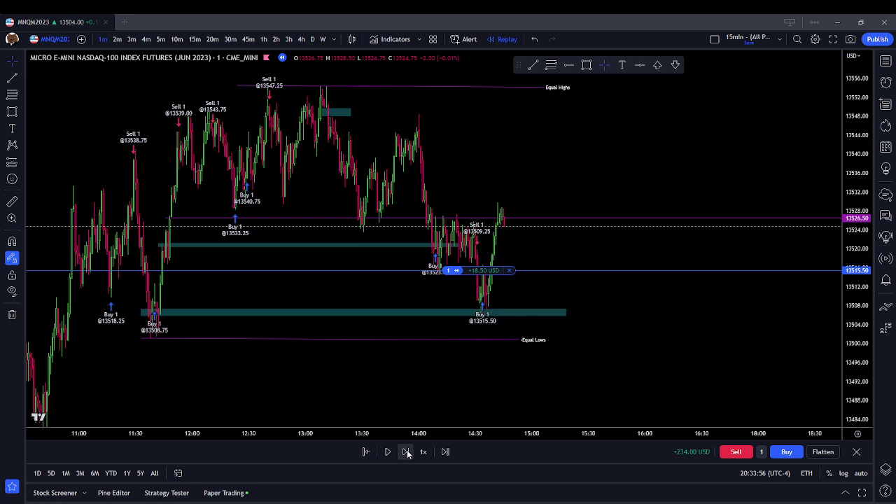
left_click(406, 452)
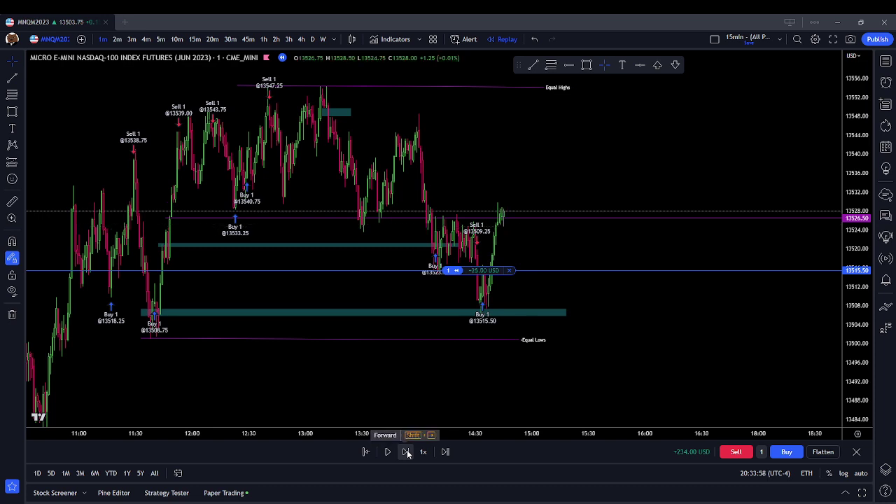
left_click(406, 452)
left_click(406, 452)
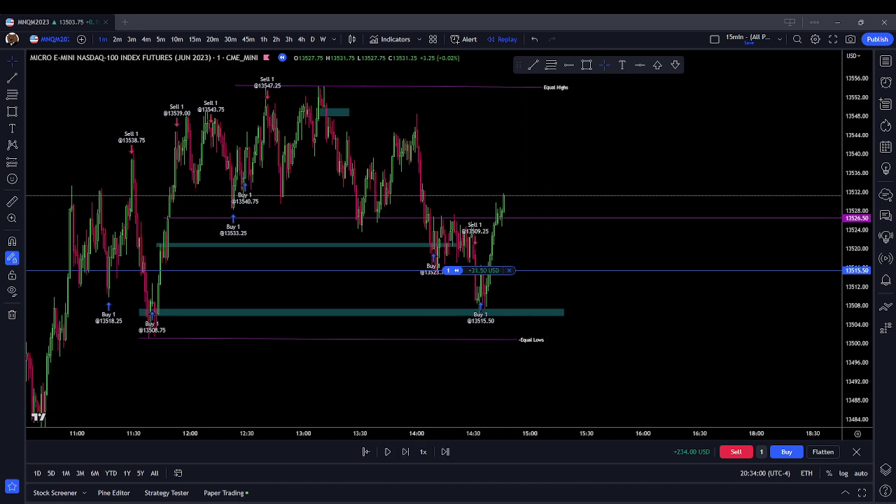
Step: Advance the replay bar by bar to about 14:57, holding the long as price rallies towards the 14:00 swing high
left_click(413, 451)
left_click(413, 450)
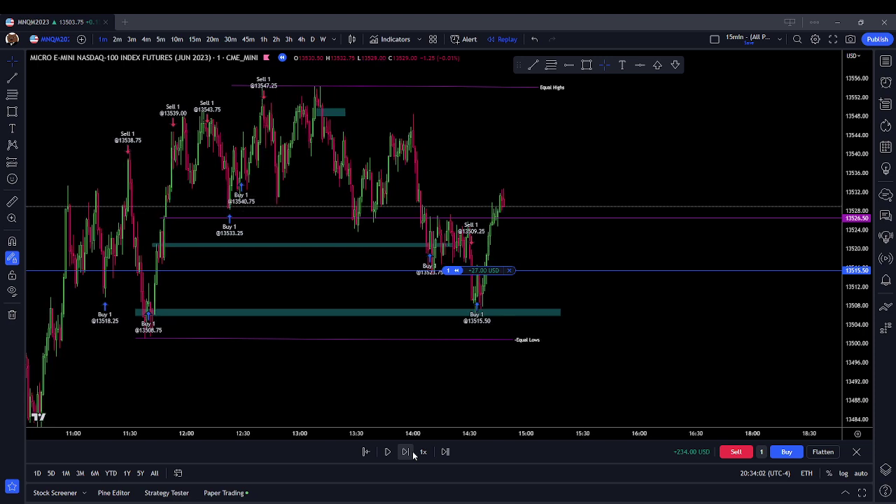
left_click(413, 450)
left_click(412, 451)
left_click(413, 450)
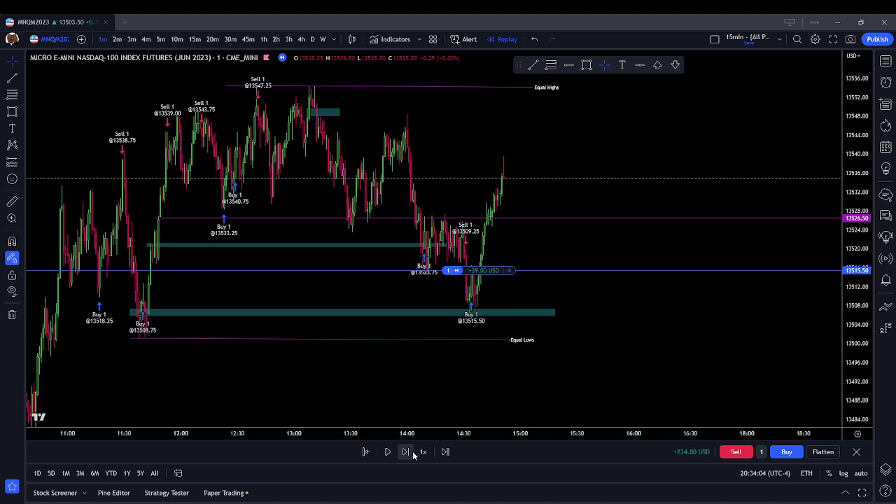
left_click(412, 451)
left_click(412, 451)
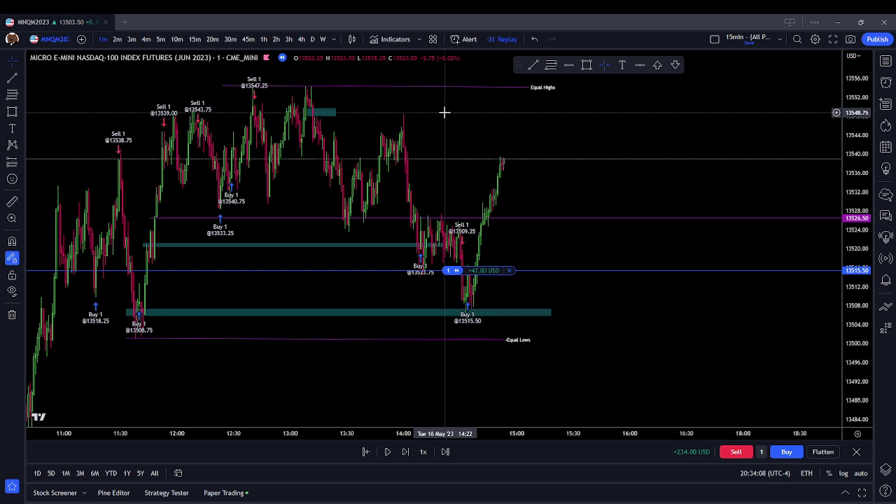
left_click(398, 455)
left_click(398, 455)
left_click(398, 455)
left_click(397, 455)
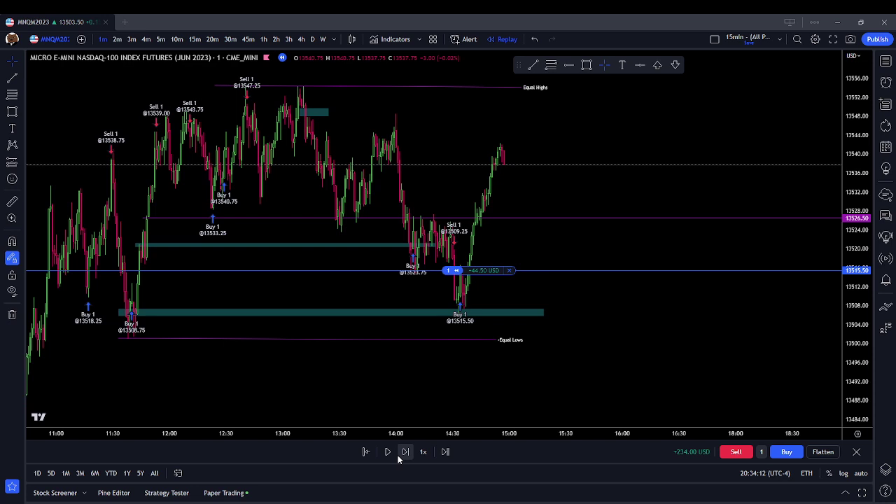
left_click(398, 455)
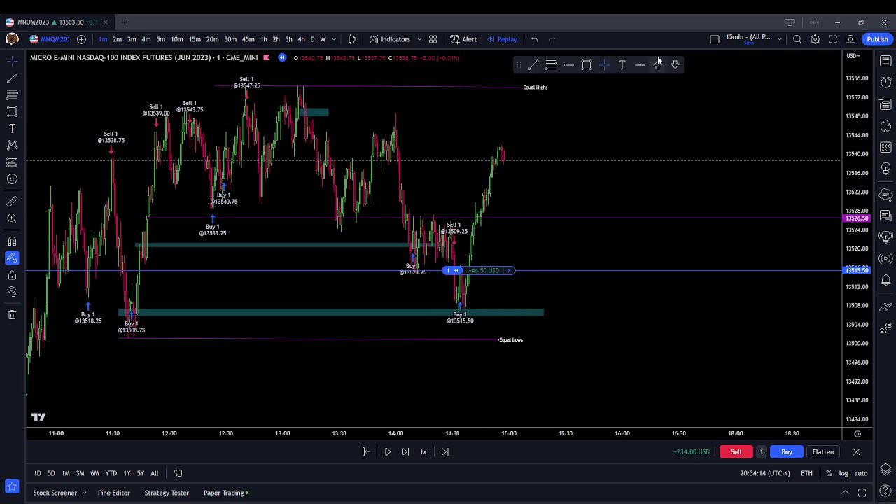
Step: Draw a rectangle around the 14:00 swing high from 13540.00 to 13548.75, spanning 13:57 to 14:05, and fill it orange
left_click(587, 65)
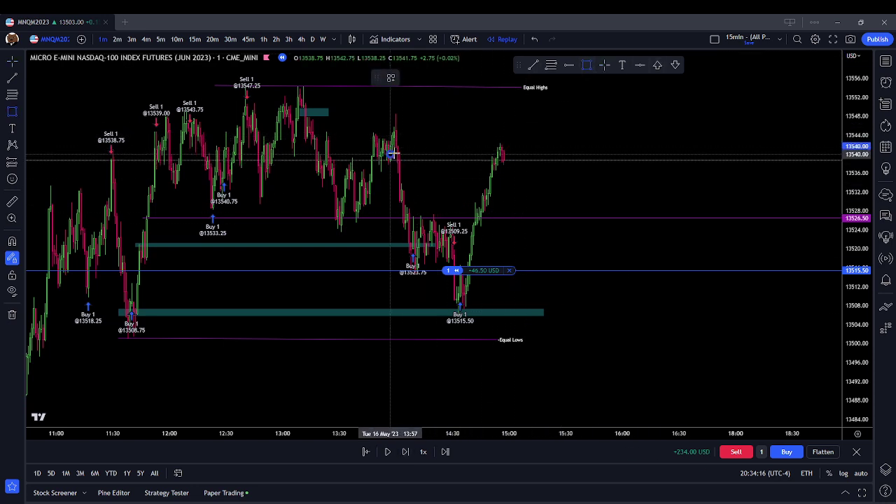
mouse_move(390, 154)
left_mouse_down()
mouse_move(414, 124)
mouse_move(409, 101)
mouse_move(405, 112)
left_mouse_up()
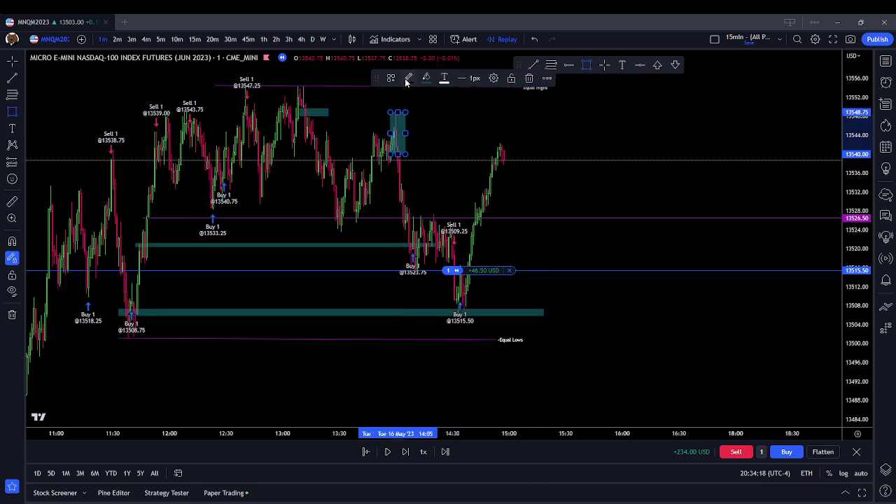
left_click(426, 78)
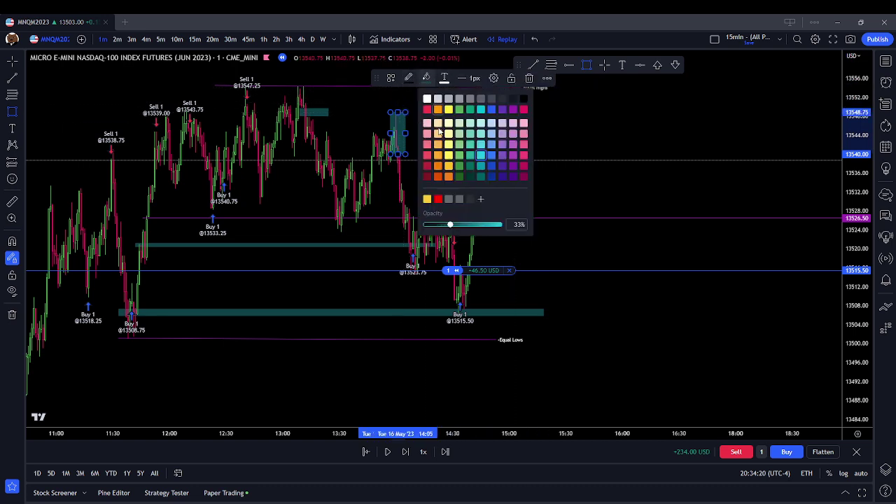
left_click(439, 156)
left_click(630, 142)
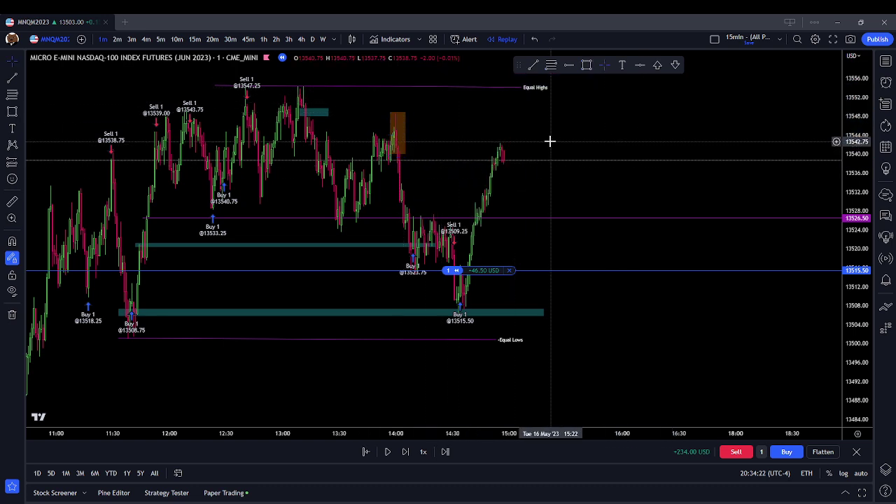
Step: Recolour the swing-high rectangle's fill, trying yellow before settling on blue
left_click(400, 126)
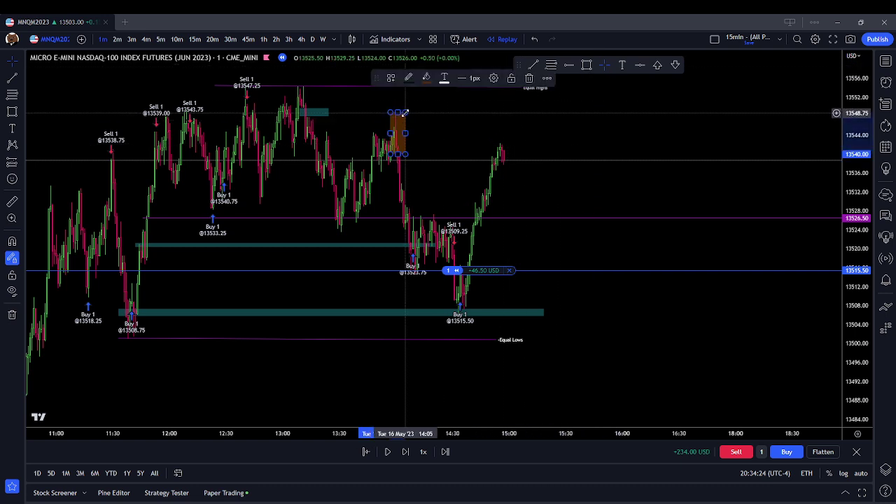
left_click(426, 77)
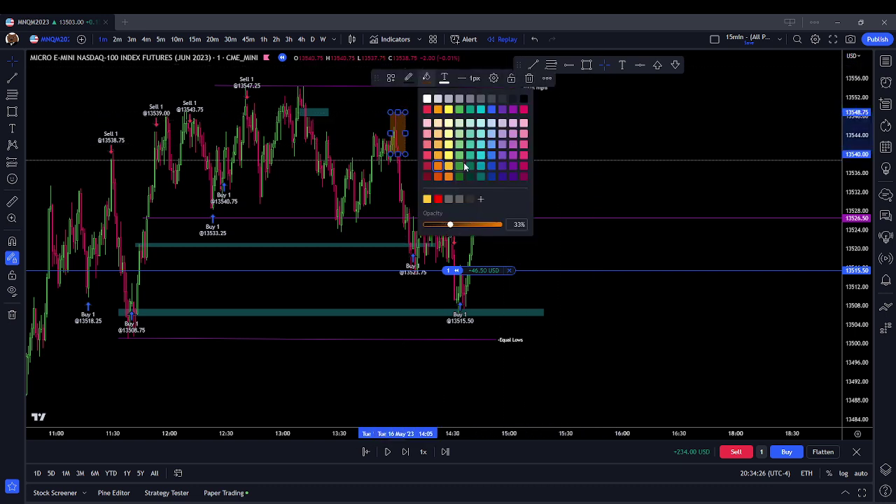
left_click(448, 109)
right_click(594, 140)
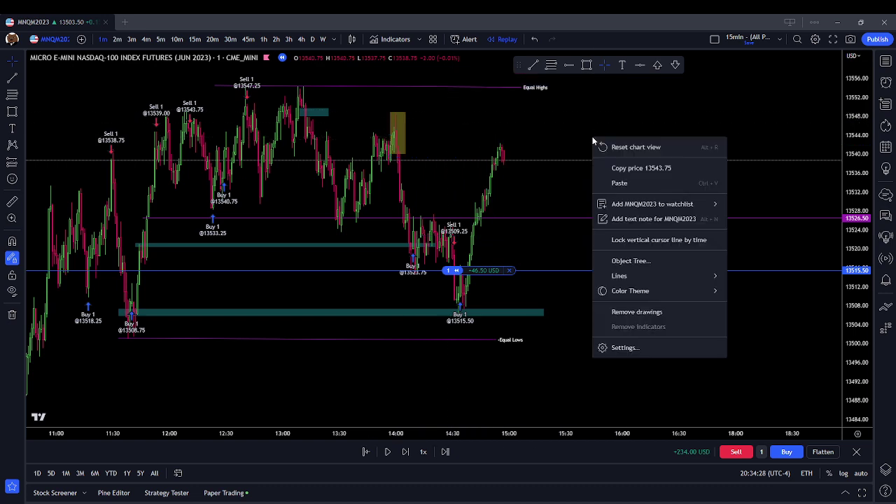
left_click(397, 127)
left_click(426, 77)
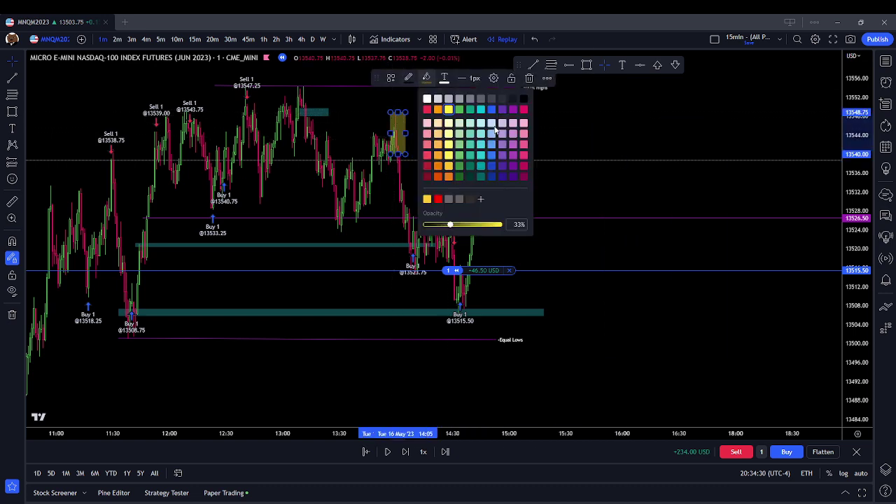
left_click(492, 159)
right_click(595, 130)
left_click(506, 138)
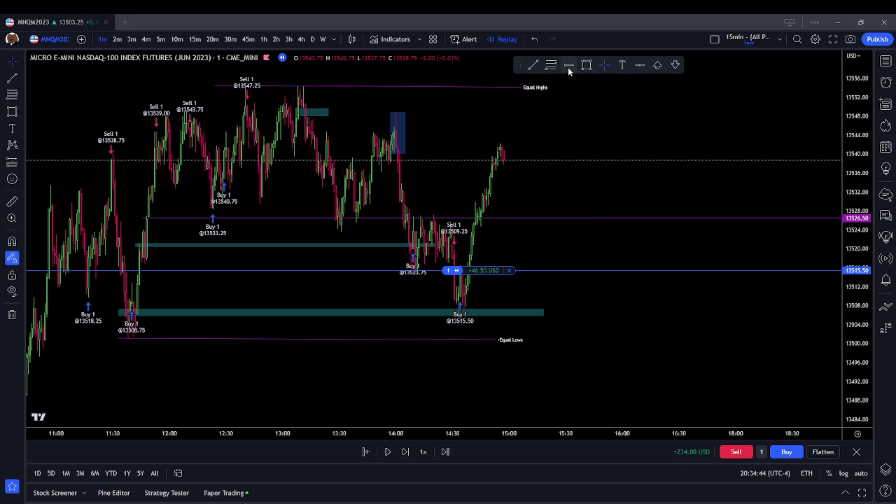
Step: Draw a near-horizontal trend line at about 13543.50 from 13:57 to just past 15:00
left_click(535, 64)
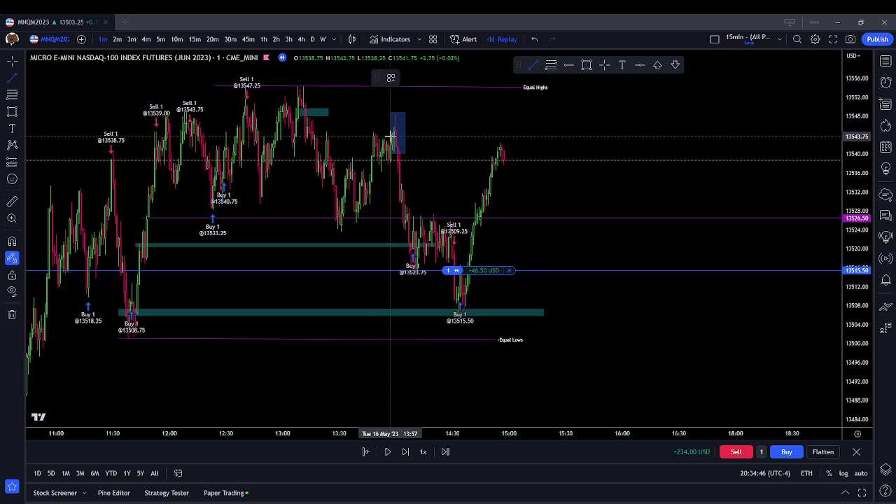
left_click(389, 135)
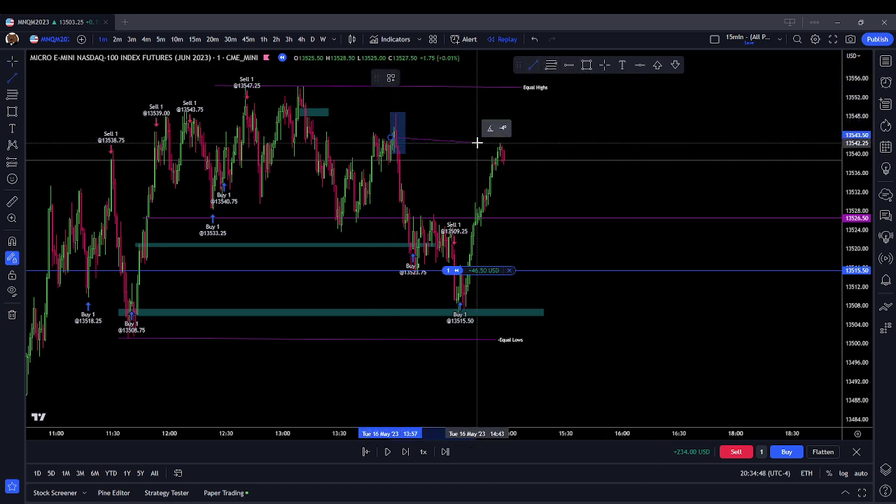
left_click(520, 136)
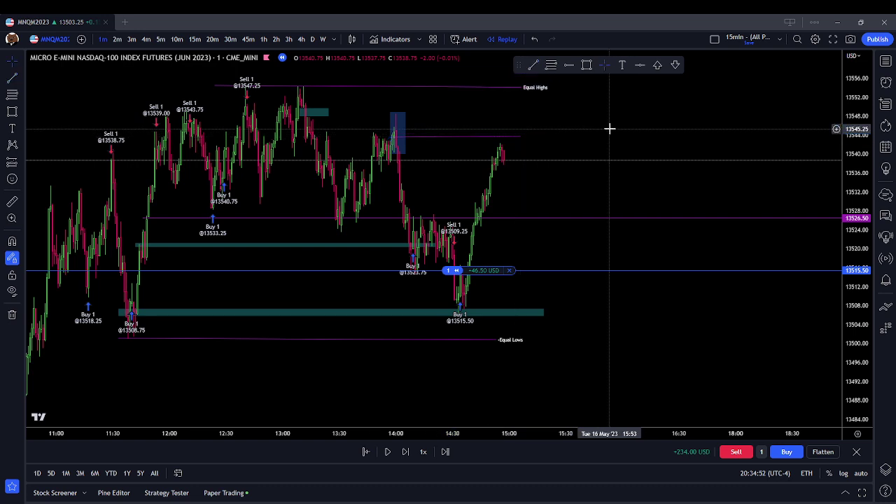
Step: Advance the replay one bar to about 14:58 and delete the trend line extending from the blue rectangle
left_click(406, 453)
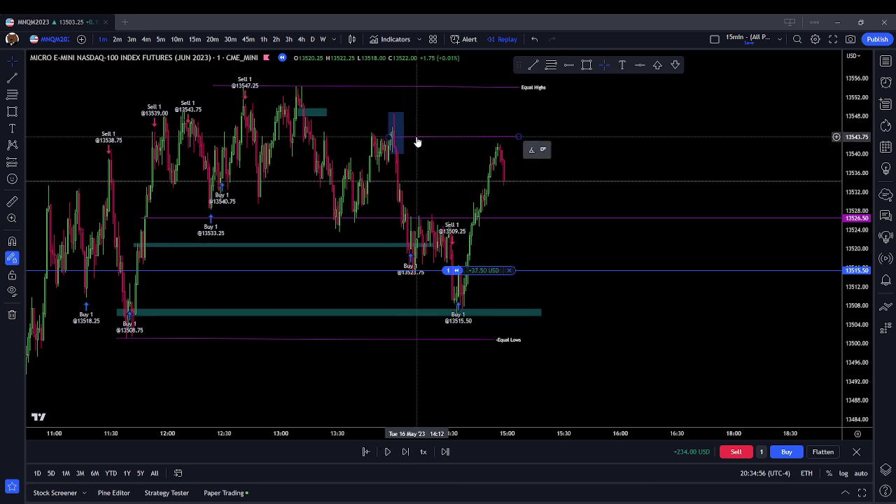
left_click(473, 136)
left_click(526, 73)
Step: Try a Fibonacci retracement across the blue rectangle at 14:00, from 13540.25 up to about 13548.75
left_click(551, 65)
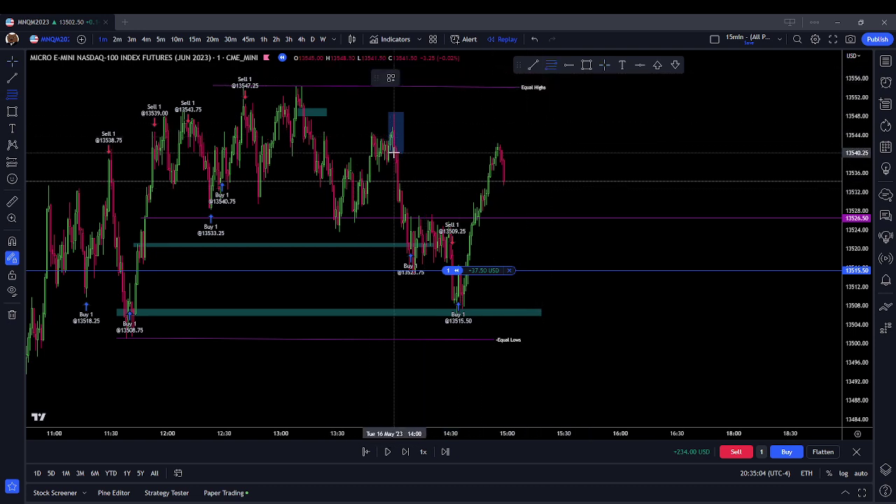
left_click_drag(394, 152, 394, 113)
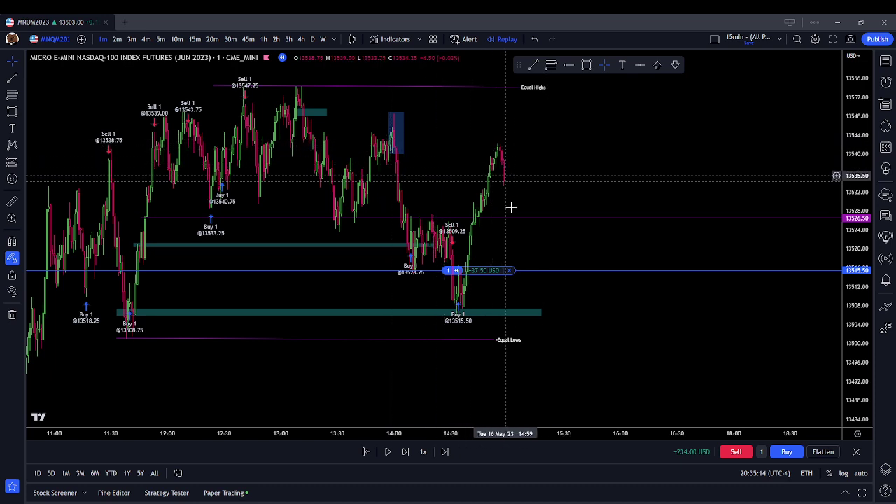
Step: Close the long position at 13534.25 and advance the replay to about 15:03
left_click(508, 270)
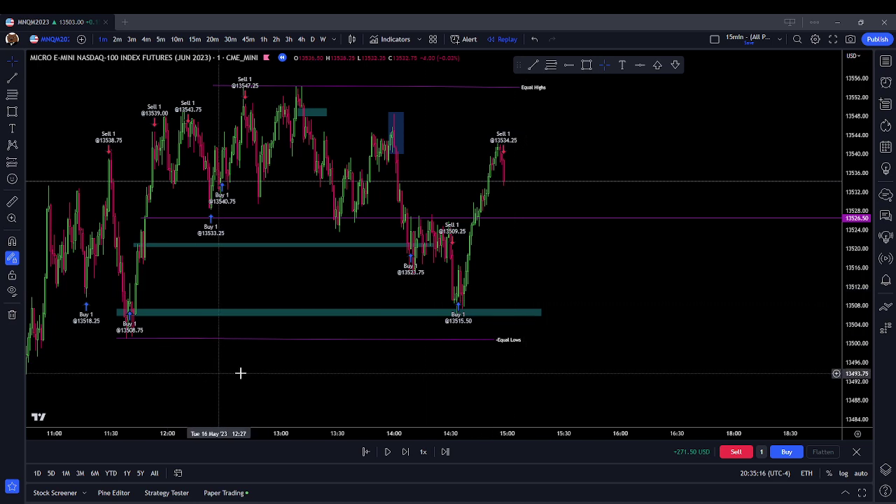
left_click_drag(560, 260, 508, 260)
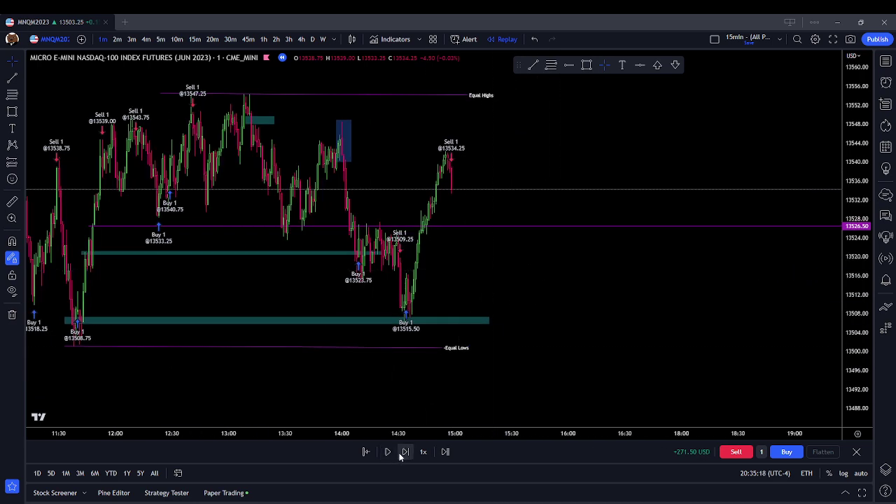
left_click(405, 452)
left_click(404, 452)
left_click(402, 454)
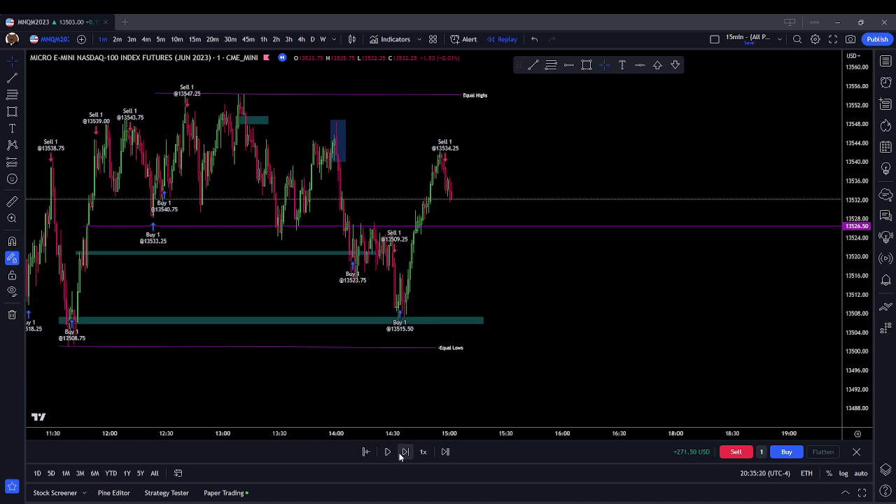
left_click(401, 454)
left_click(401, 453)
left_click(405, 452)
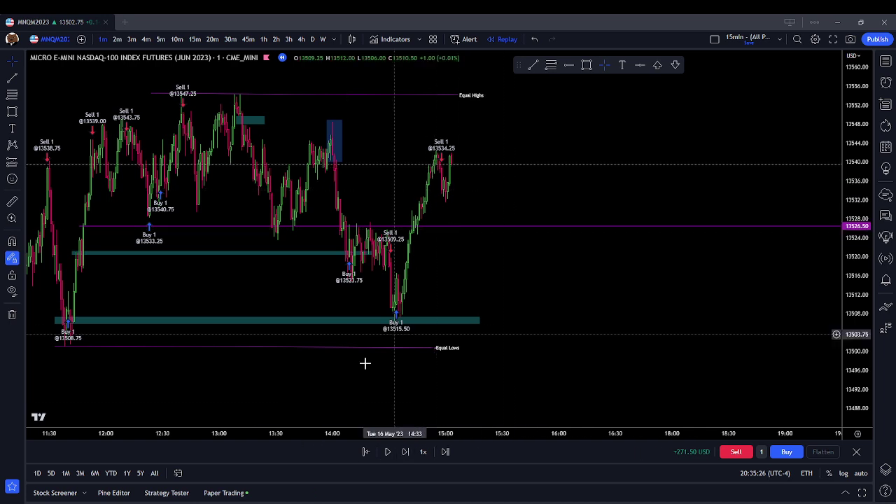
Step: Advance the replay bar by bar to about 15:13 without an open position
left_click(403, 452)
left_click(404, 452)
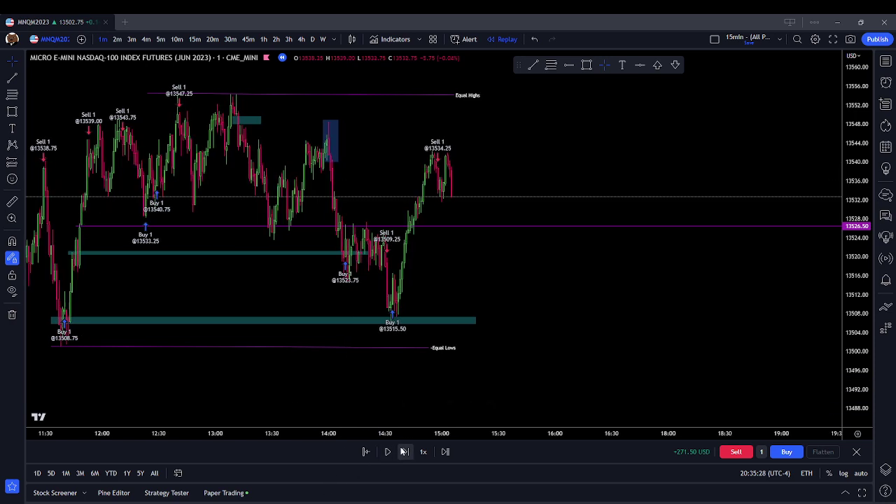
left_click(404, 452)
left_click(404, 452)
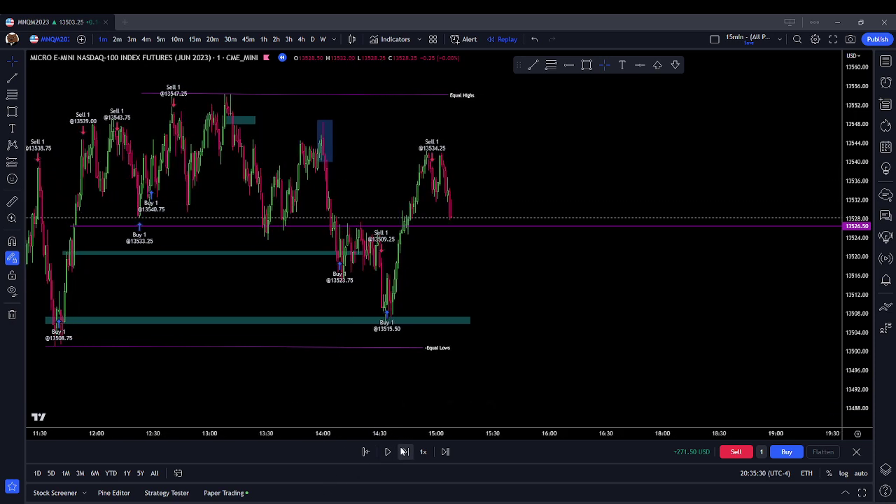
left_click(404, 452)
left_click(404, 452)
left_click(403, 452)
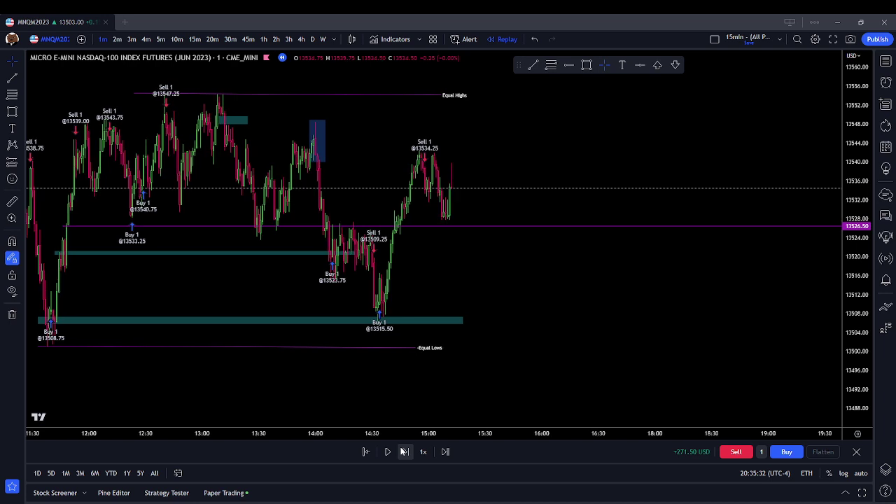
left_click(404, 451)
Step: Remove all drawings from the chart
left_click_drag(468, 230, 479, 226)
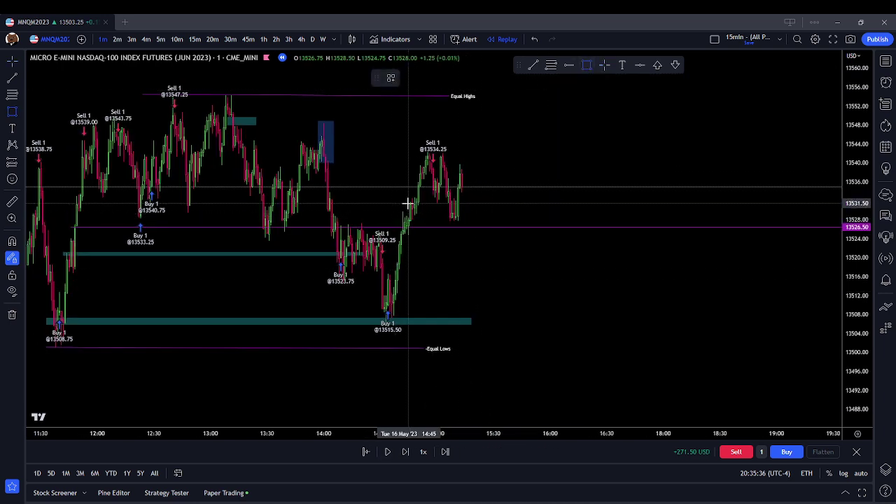
right_click(378, 204)
left_click(450, 376)
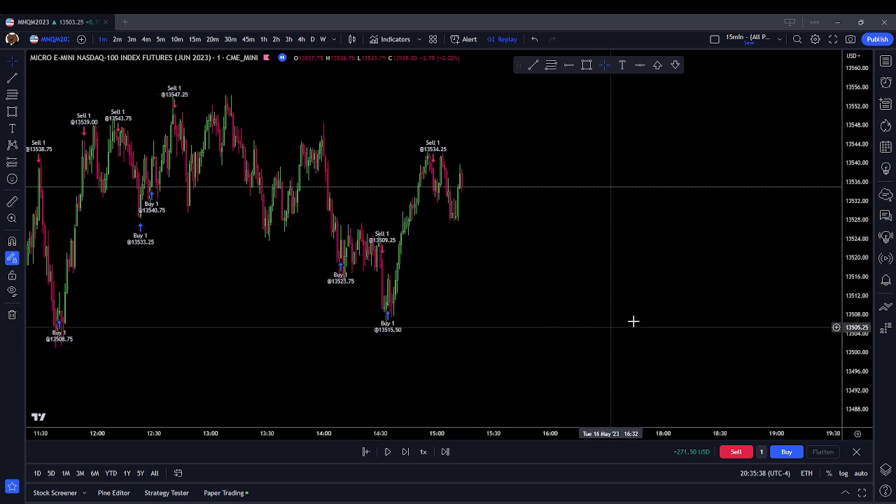
Step: Mark a thin blue zone at about 13528.00 from roughly 14:37 to 15:27, and buy 1 contract at 13535.00
left_click(586, 64)
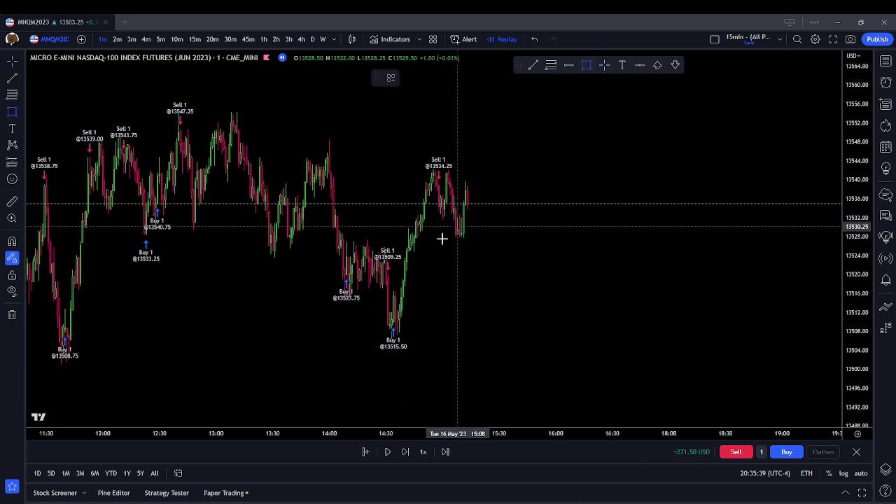
left_click(397, 223)
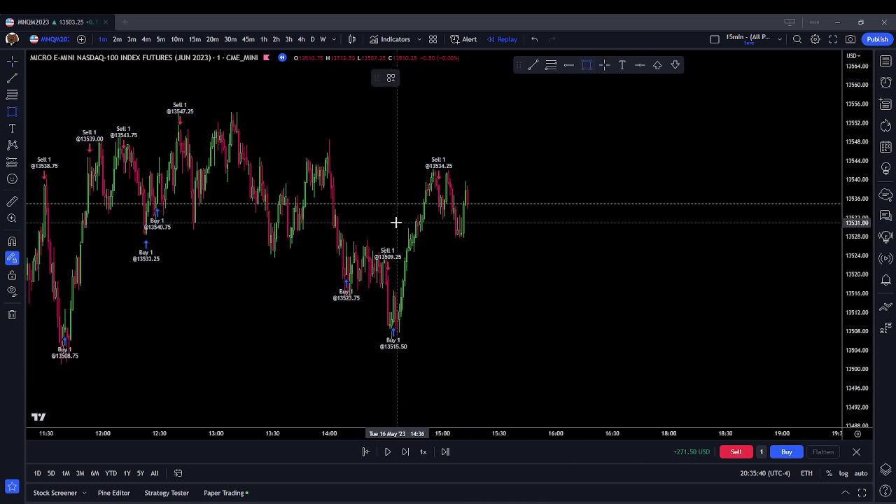
left_click(492, 225)
left_click(511, 190)
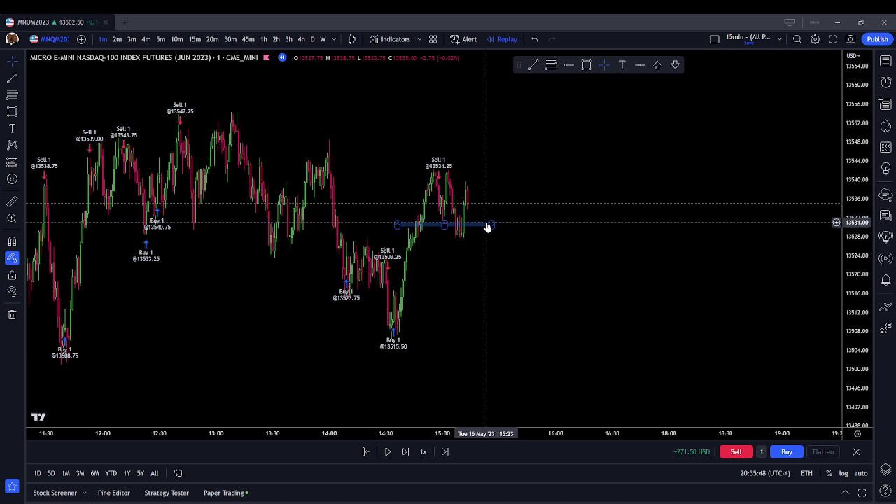
left_click_drag(420, 226, 428, 236)
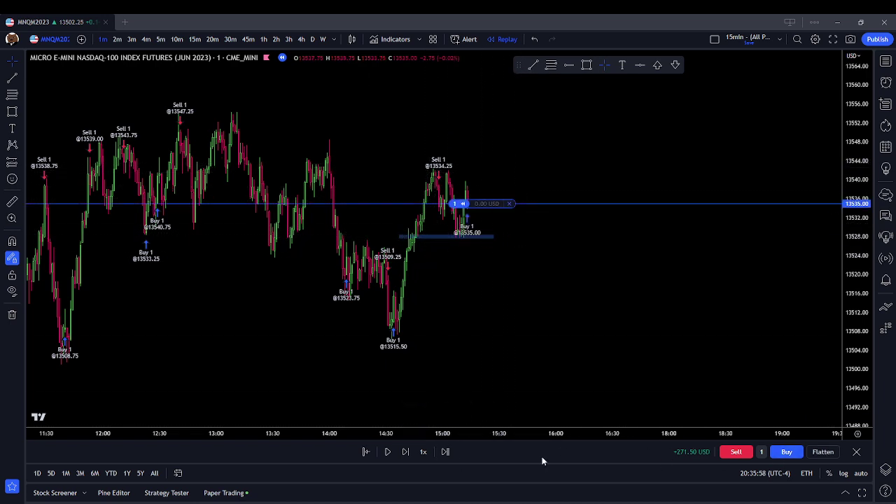
Step: Advance the replay to about 15:19 and close the long at 13525.00 once price breaks below the blue zone
left_click(406, 453)
left_click(405, 452)
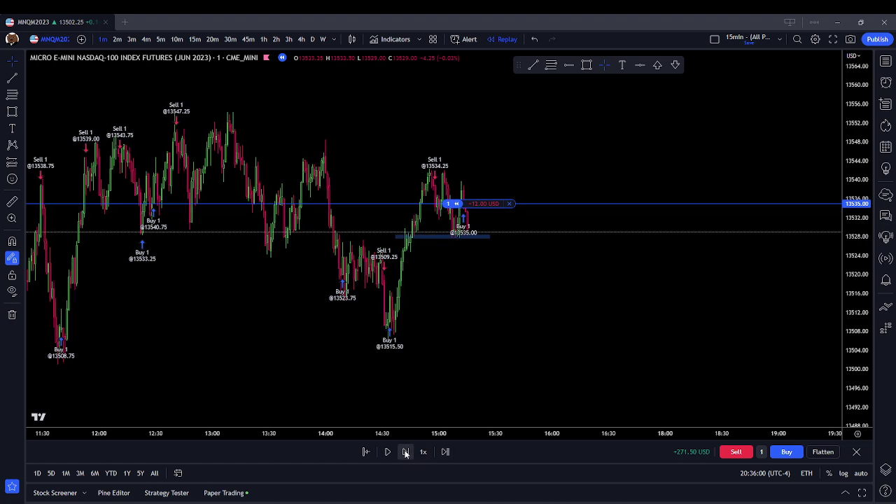
left_click(405, 452)
left_click(405, 452)
left_click(405, 453)
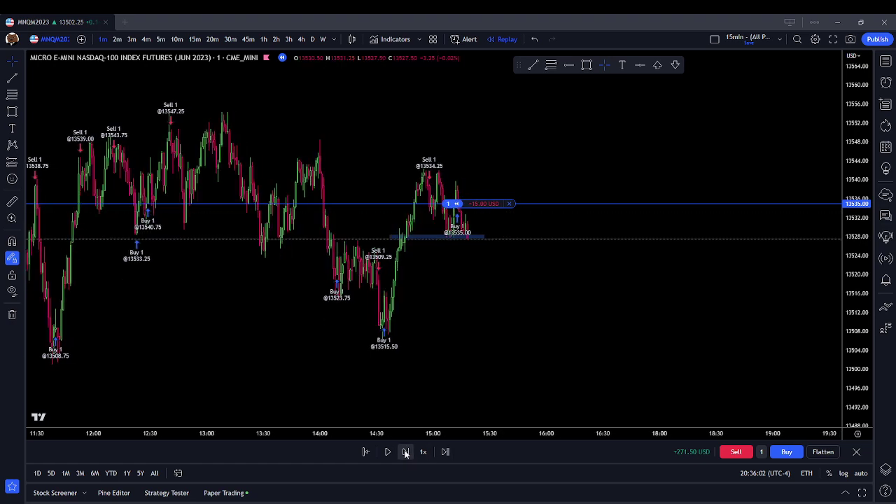
left_click(406, 453)
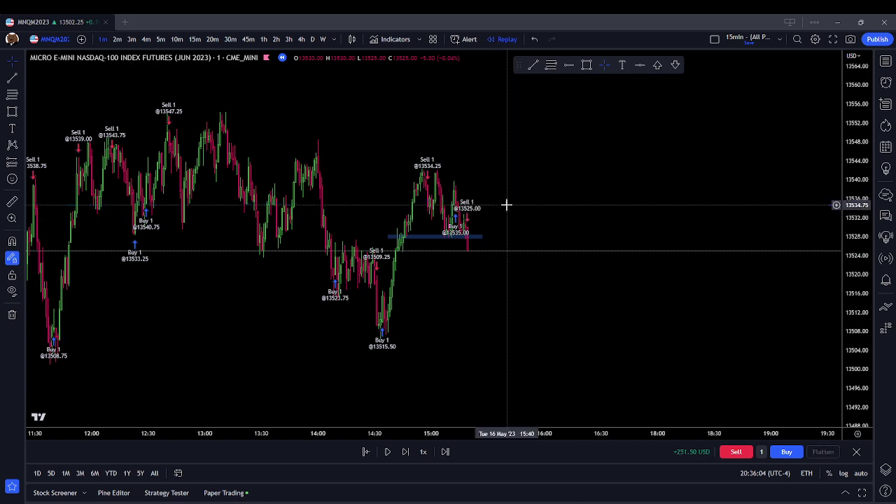
left_click(509, 204)
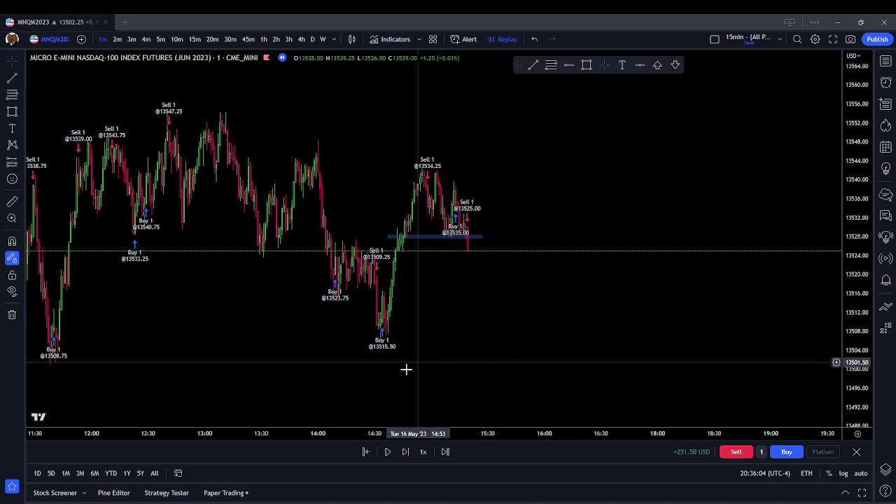
Step: Advance the replay to about 15:23, staying flat through the drop below the blue zone and the rebound
left_click(399, 457)
left_click(399, 456)
left_click(399, 456)
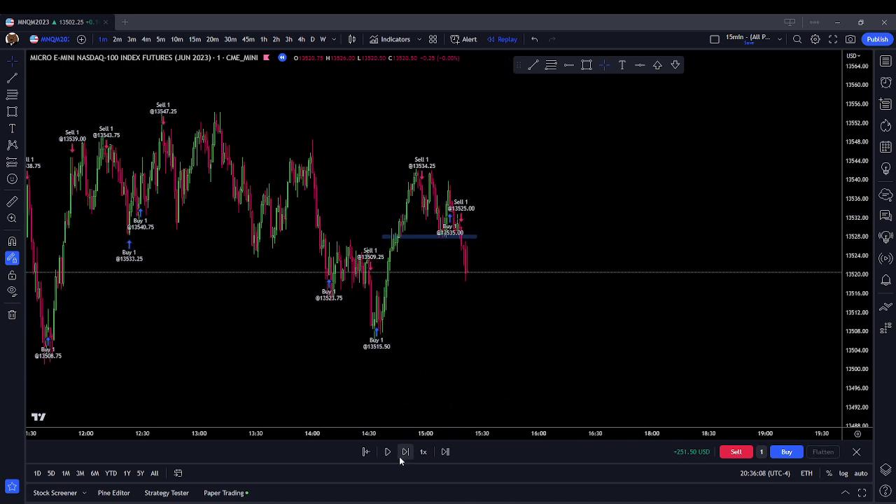
left_click(399, 456)
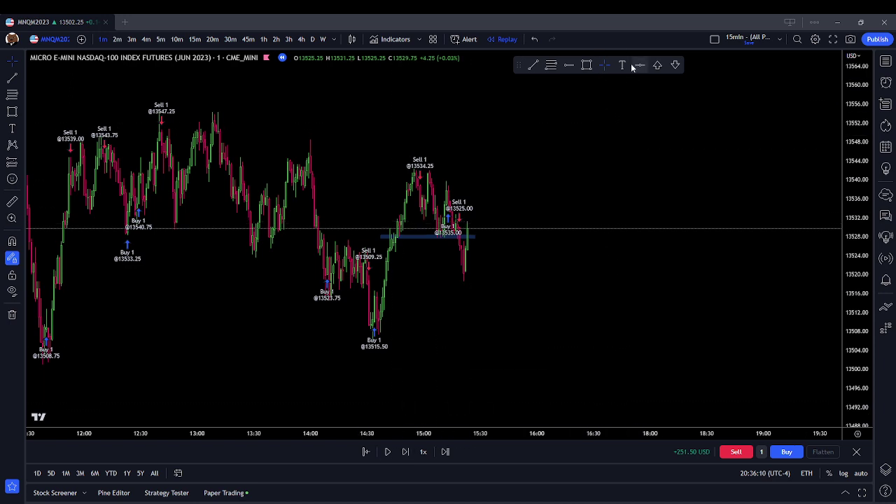
Step: Mark a yellow zone between 13518.75 and 13520.50, spanning about 14:37 to 15:40
left_click(590, 65)
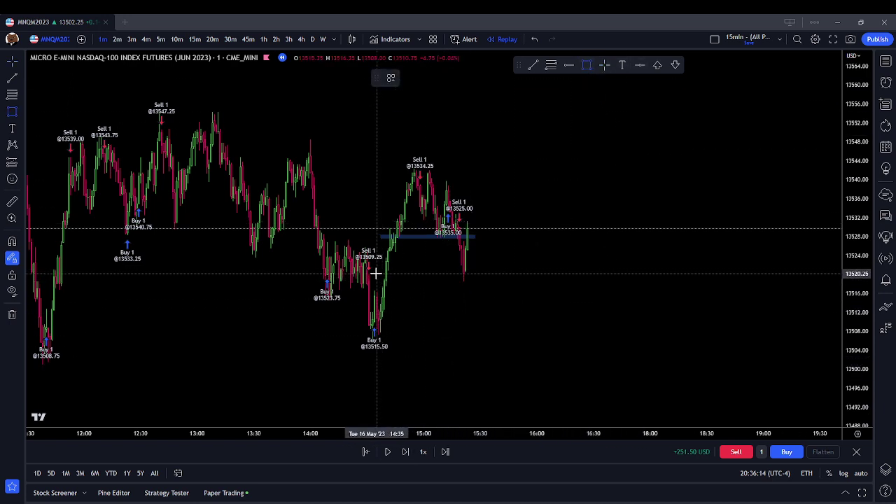
left_click_drag(380, 272, 499, 277)
left_click(410, 77)
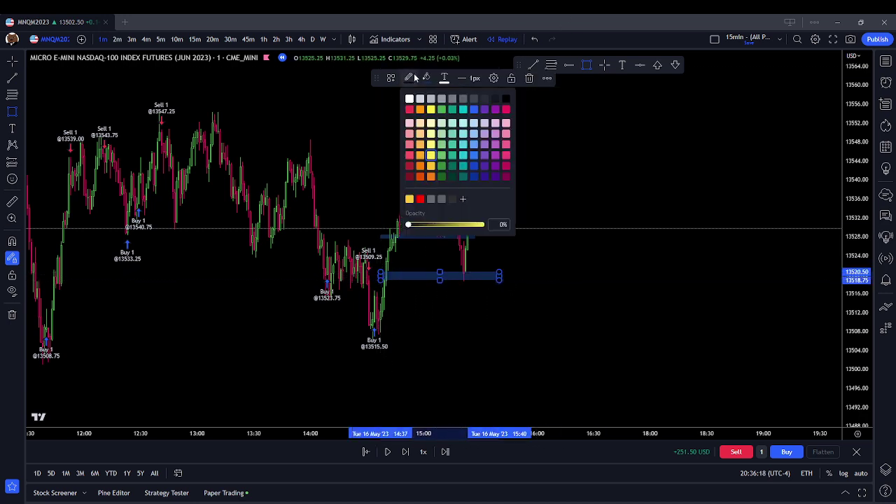
left_click(430, 100)
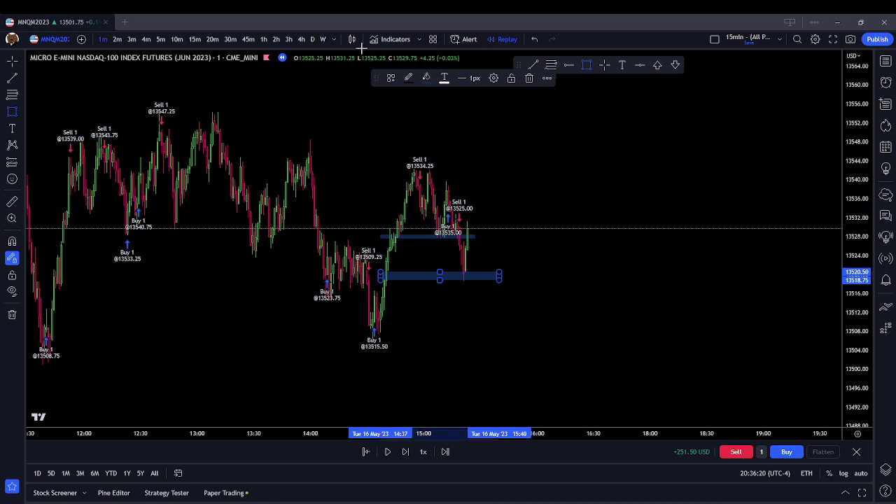
left_click(426, 78)
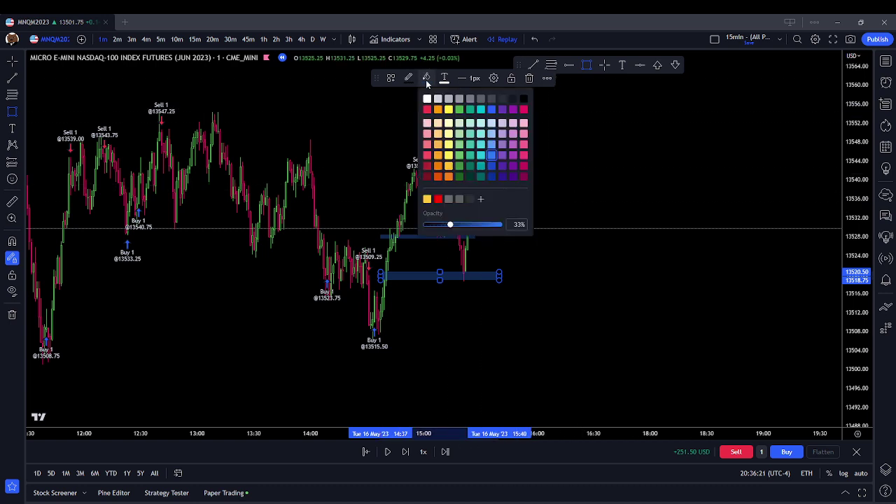
left_click(448, 110)
left_click(572, 215)
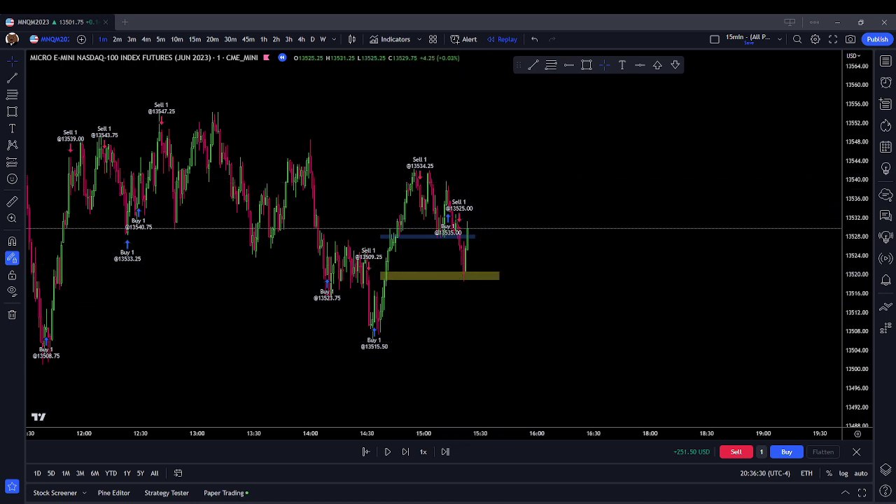
Step: Buy 1 contract at 13529.75 and advance the replay to about 15:26
left_click(411, 453)
left_click(411, 452)
left_click(410, 452)
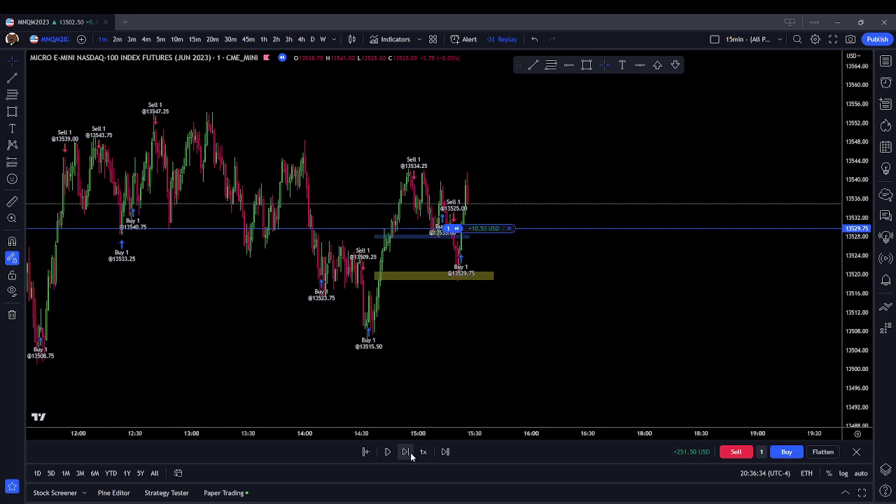
left_click(410, 452)
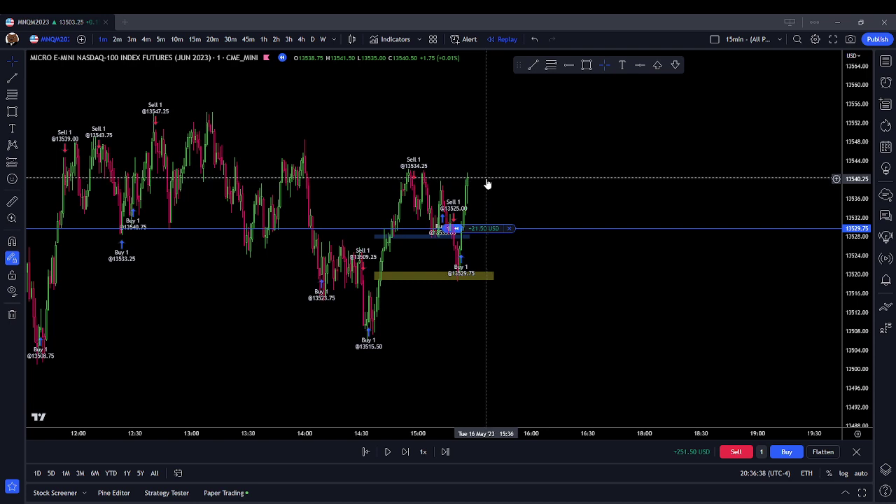
Step: Advance the replay to about 15:30 and close the long at 13531.25 as price pulls back toward the entry
left_click(404, 454)
left_click(404, 453)
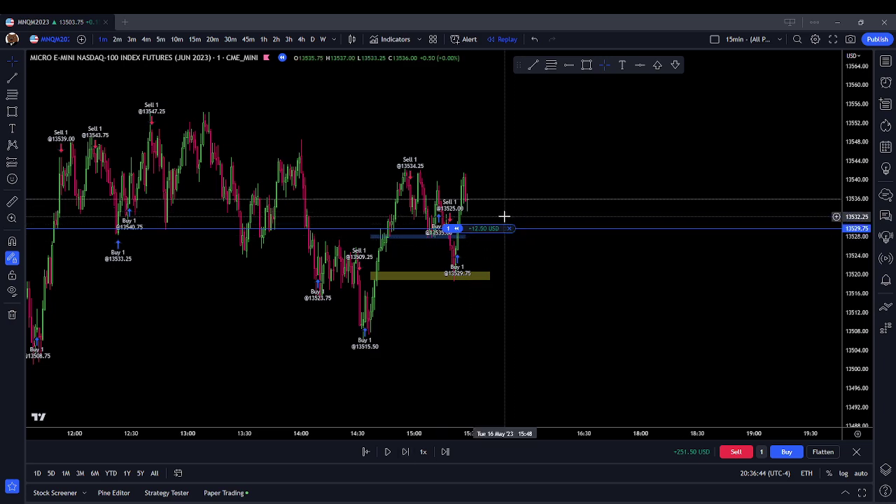
scroll(494, 274, "up", 2)
left_click(411, 452)
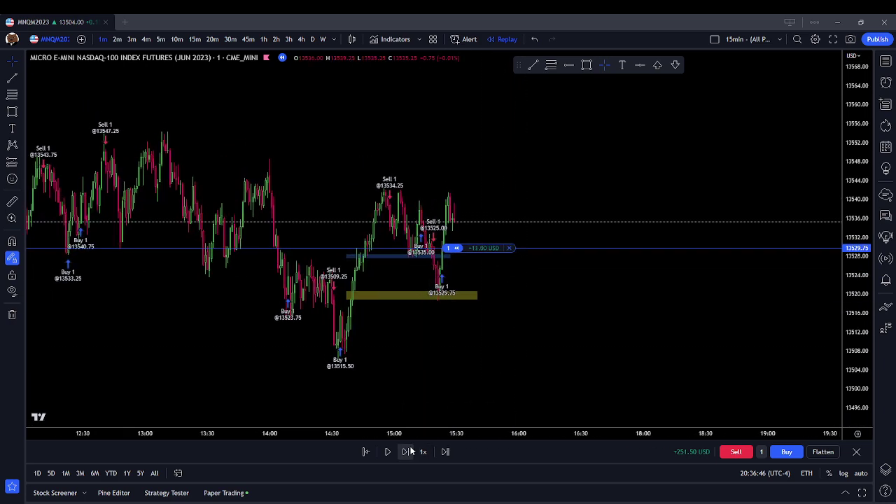
left_click(411, 451)
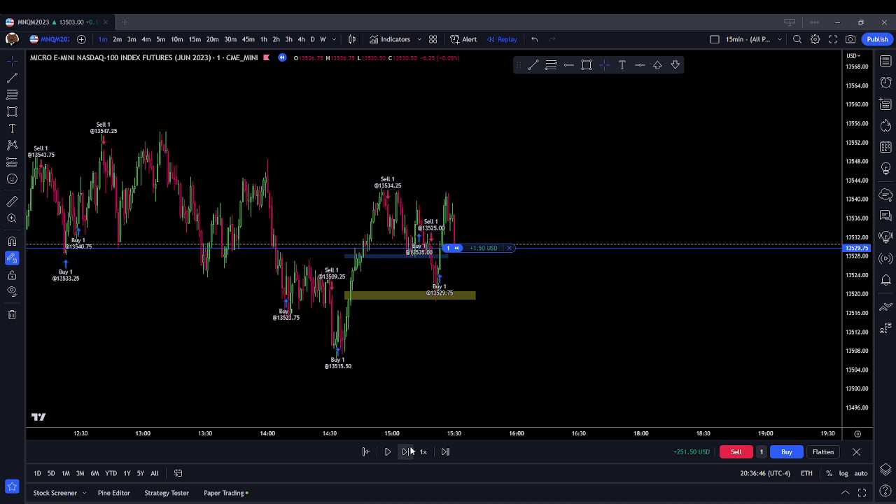
left_click(510, 248)
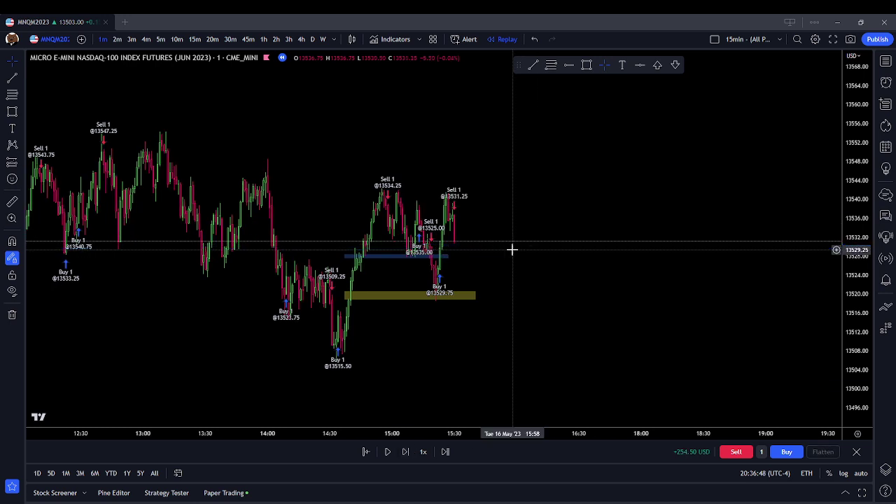
Step: Advance the replay to about 15:39 without opening a position
left_click(407, 451)
left_click(407, 452)
left_click(407, 451)
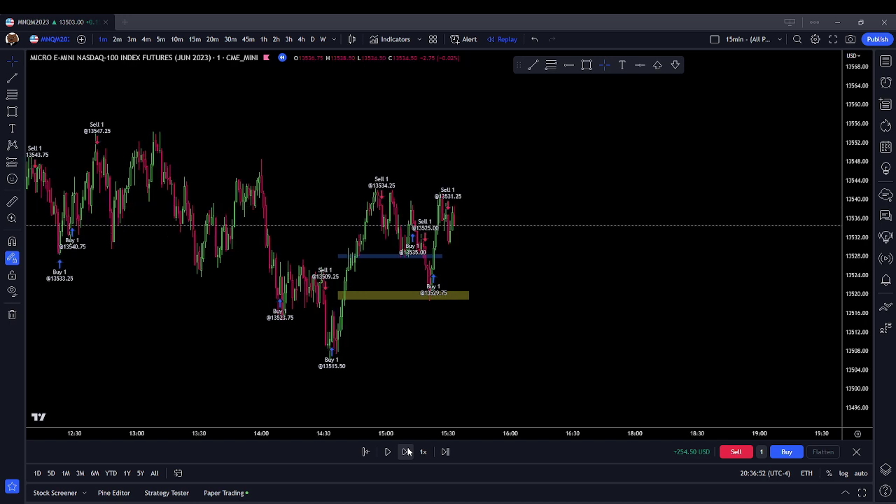
left_click(407, 451)
left_click(407, 451)
left_click(408, 452)
left_click(407, 451)
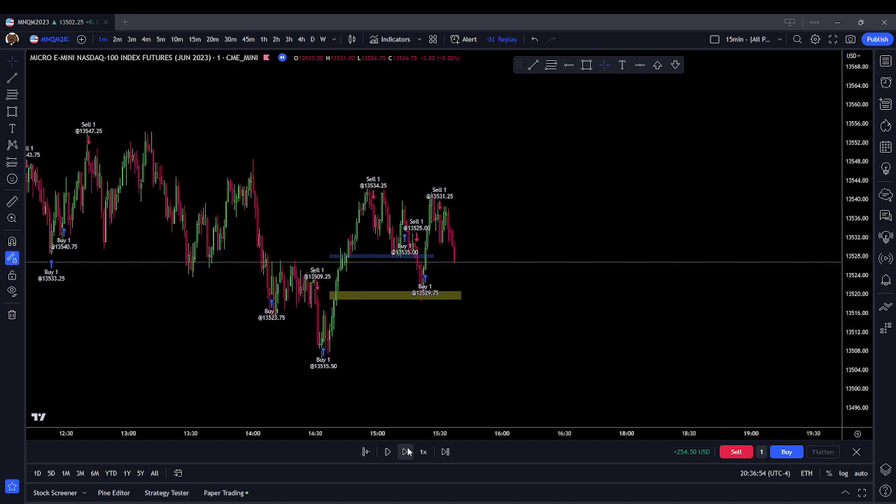
left_click(408, 451)
left_click(407, 451)
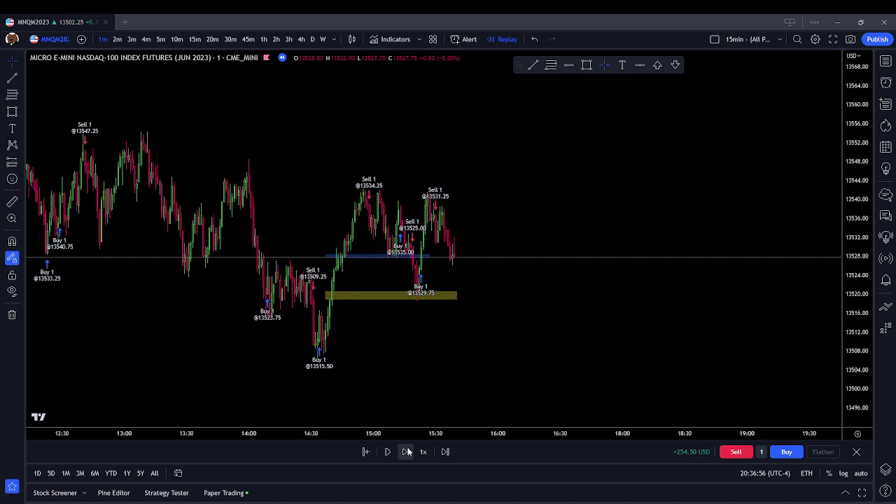
left_click(408, 452)
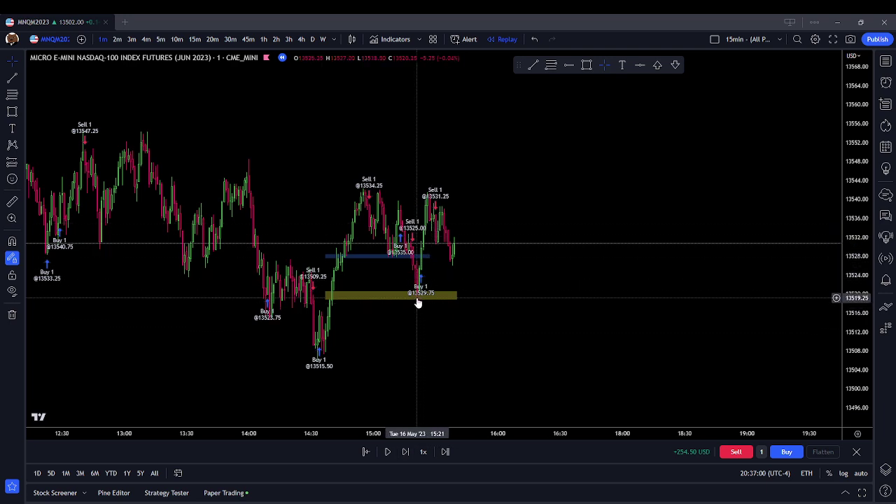
Step: Advance the replay to about 15:45, staying flat while price trades down through the yellow zone
left_click(407, 452)
left_click(407, 451)
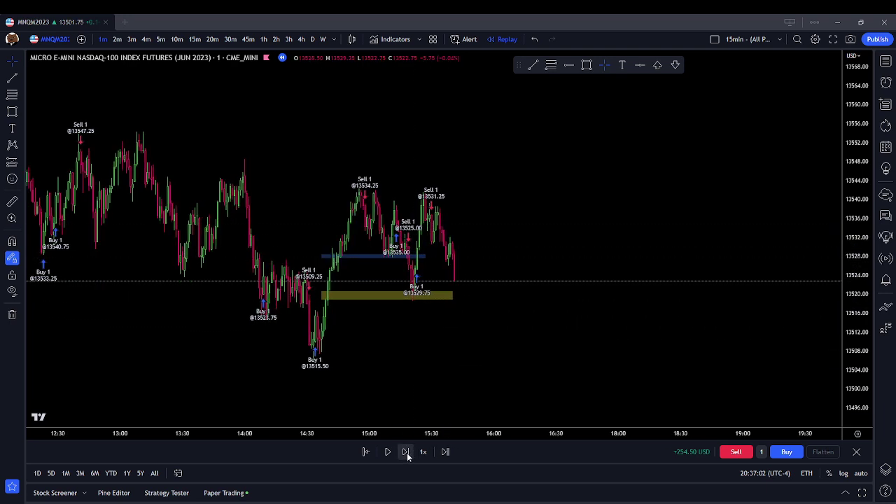
left_click(407, 452)
left_click(407, 452)
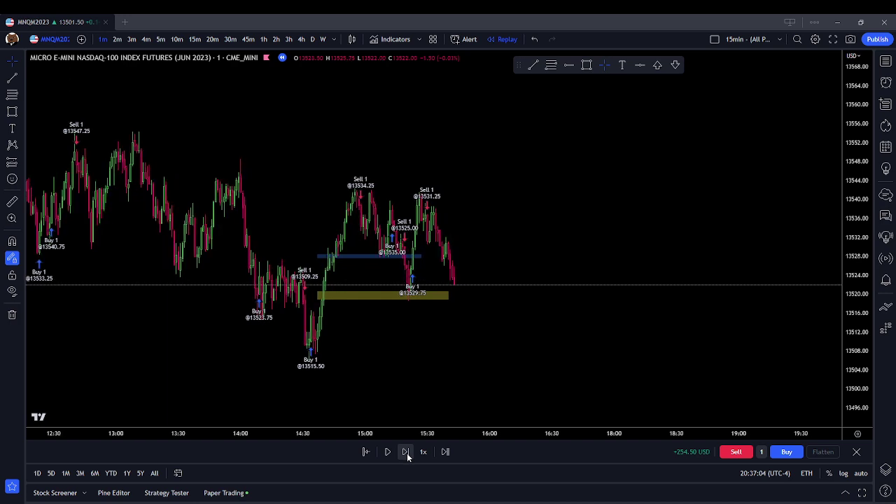
left_click(407, 453)
left_click(407, 452)
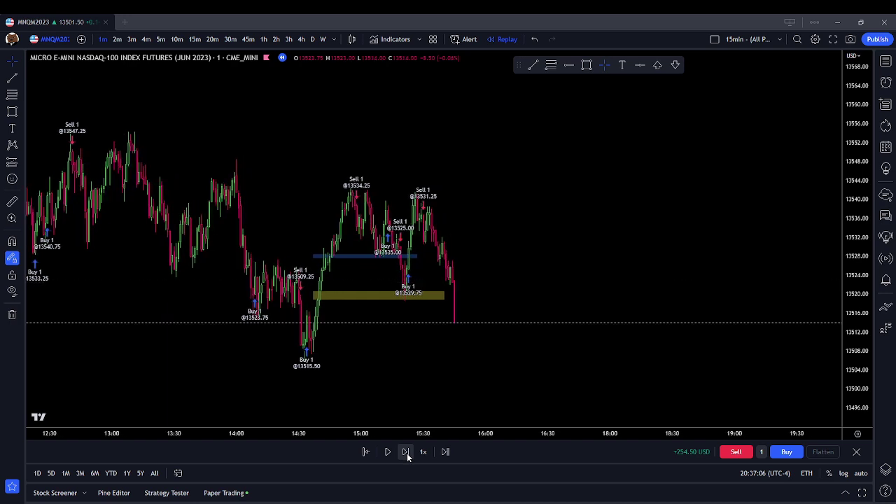
left_click(406, 453)
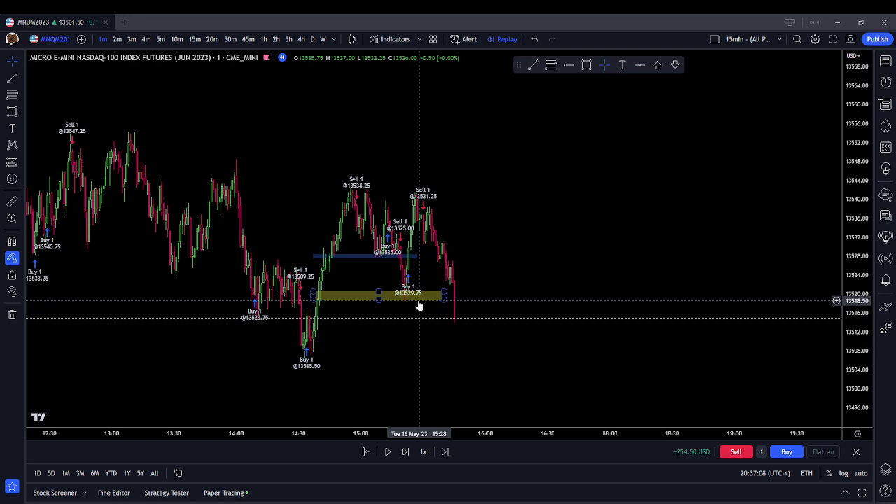
Step: Advance the replay bar by bar to about 15:50, staying flat below the yellow zone
left_click(406, 452)
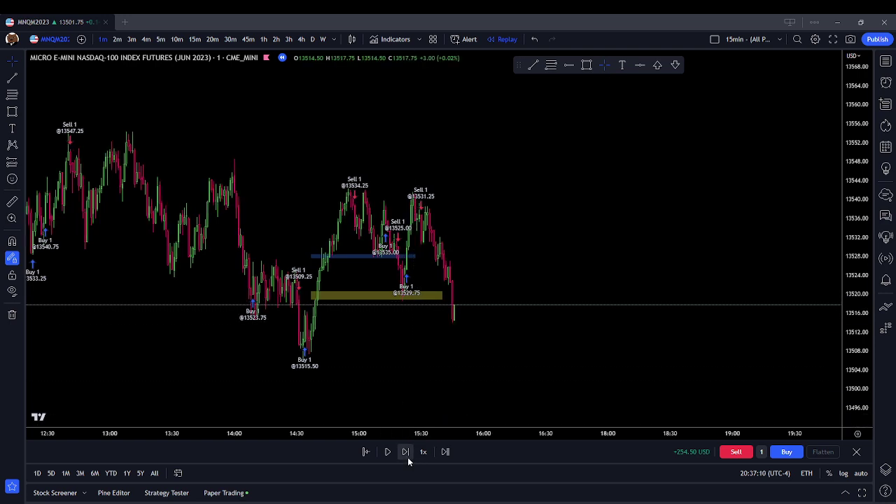
left_click(407, 455)
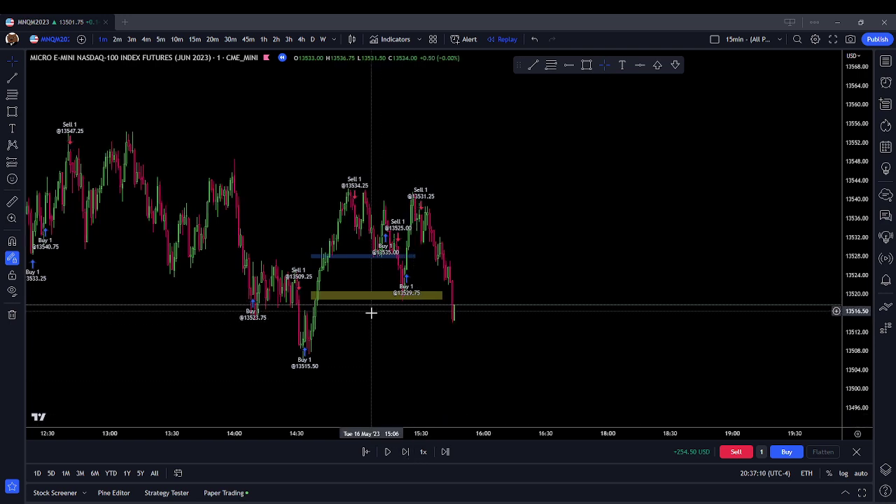
left_click(405, 452)
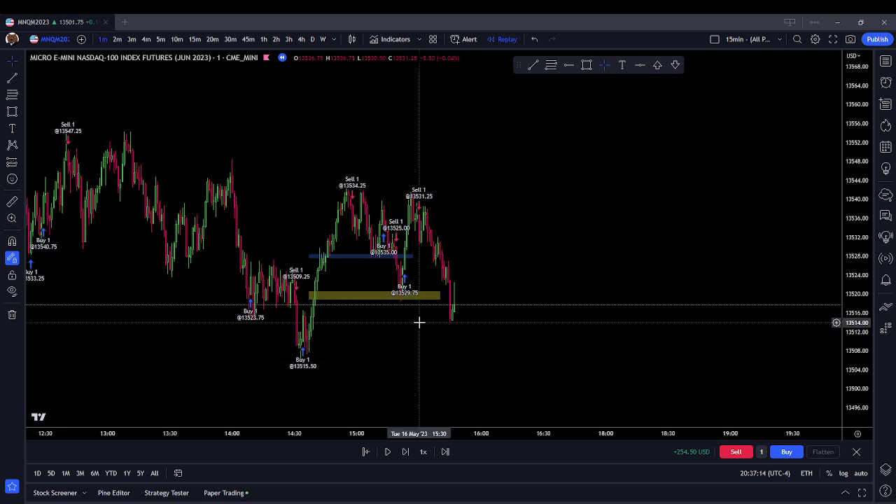
left_click(406, 452)
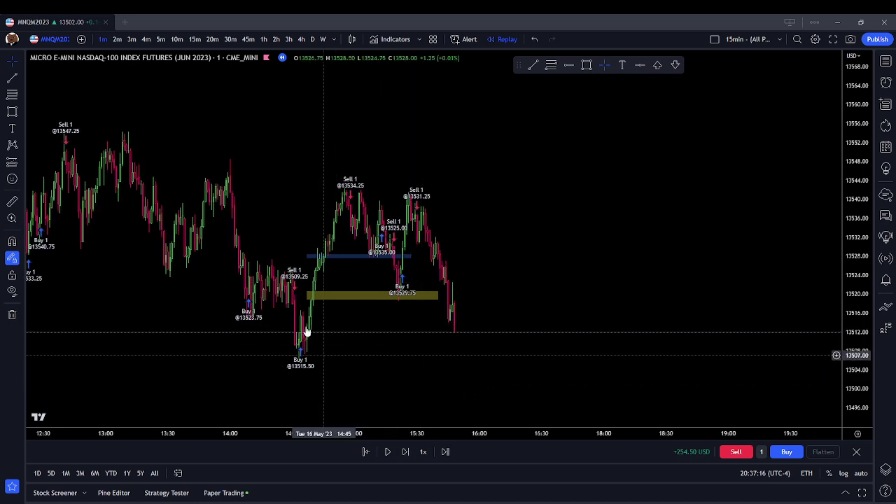
left_click(401, 451)
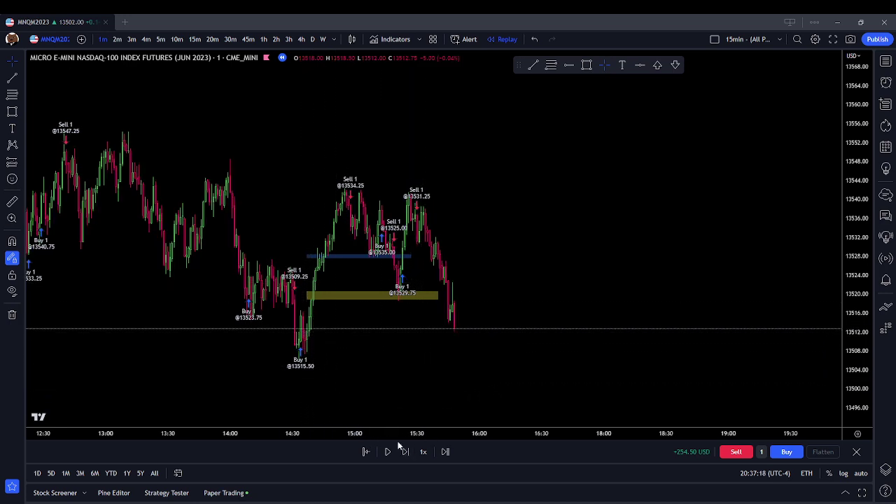
left_click(411, 452)
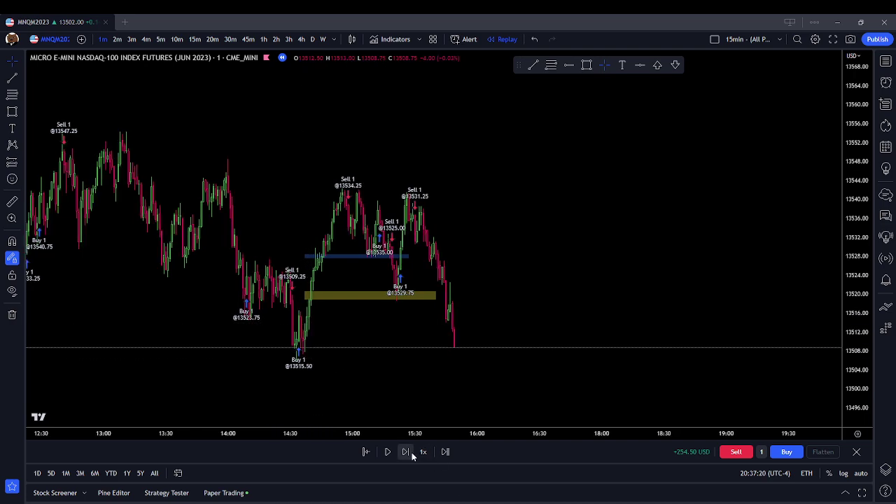
left_click(412, 452)
left_click(411, 452)
Step: Remove all drawings and place a horizontal ray at 13487.00 starting from about 10:34
scroll(615, 250, "down", 5)
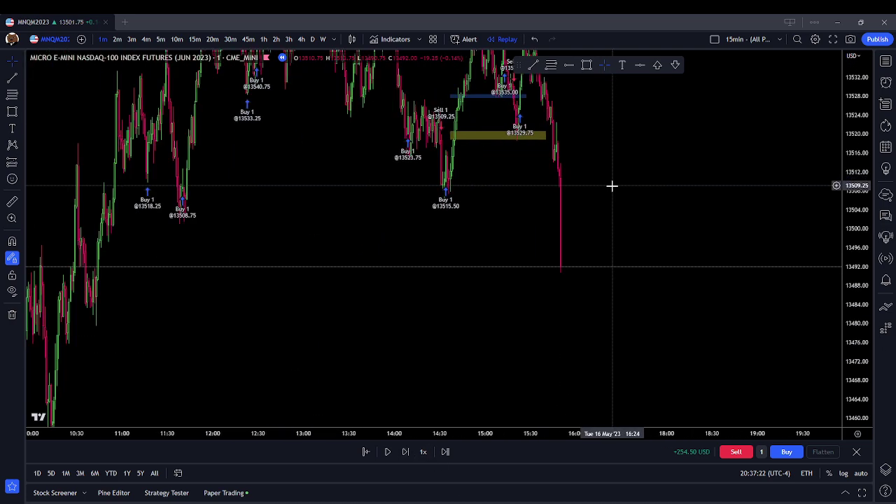
right_click(427, 213)
left_click(476, 387)
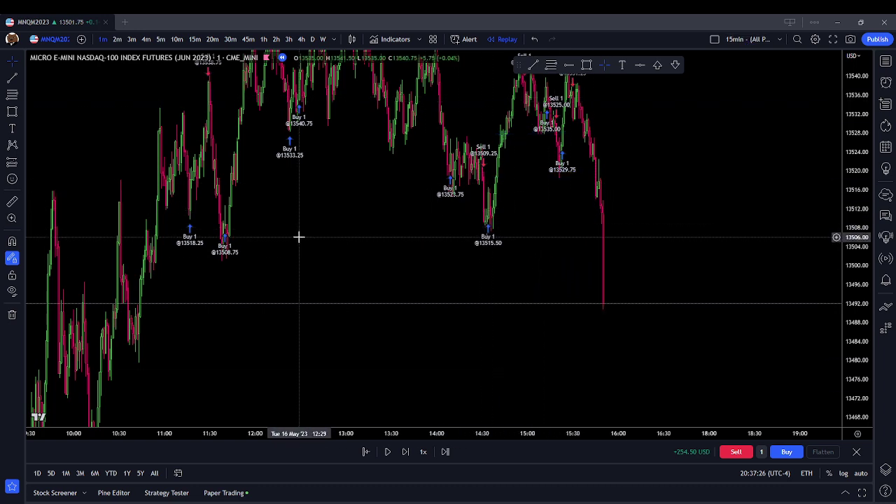
left_click(569, 65)
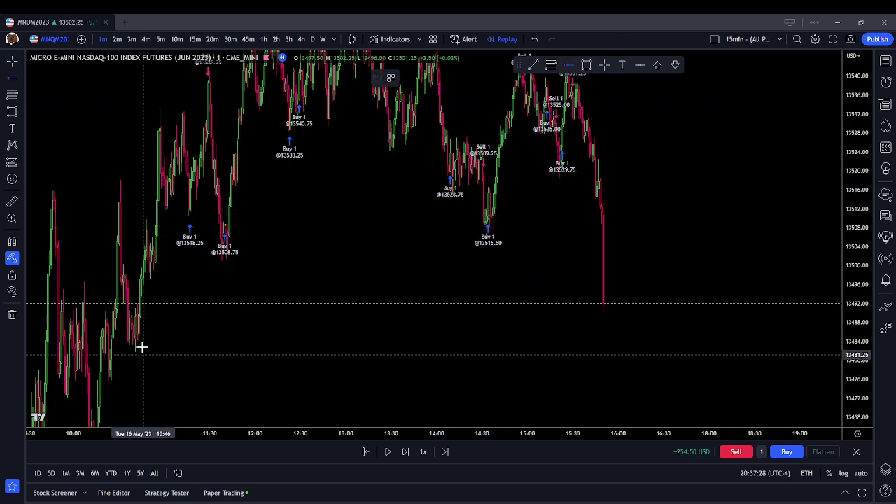
left_click(124, 327)
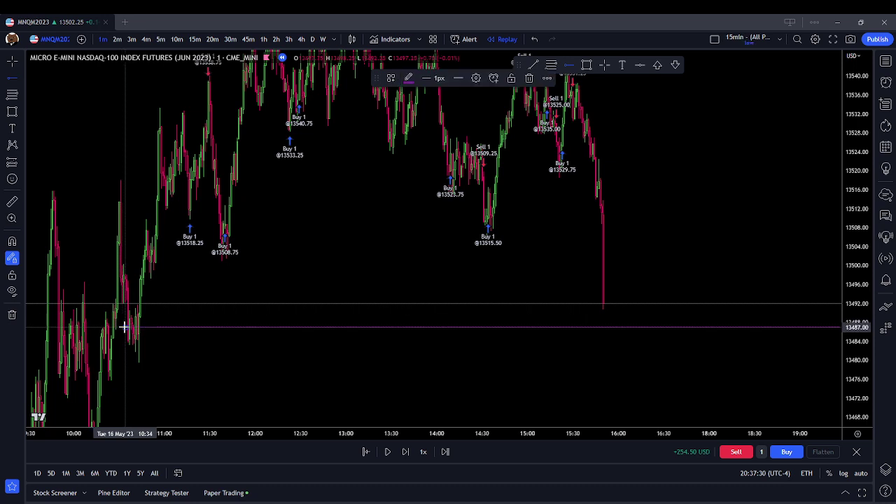
Step: Advance the replay to about 15:52 and buy 1 contract at 13492.50, above the 13487.00 ray
left_click(410, 453)
left_click(410, 453)
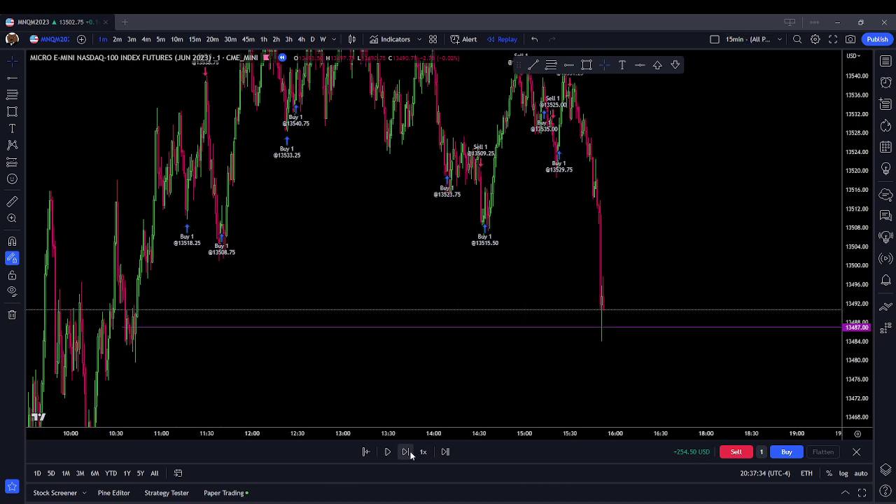
left_click(409, 451)
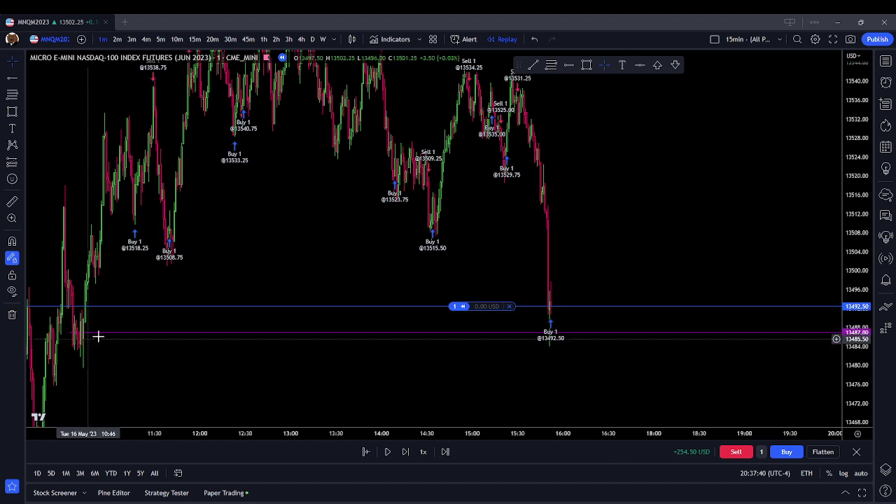
left_click_drag(684, 242, 626, 282)
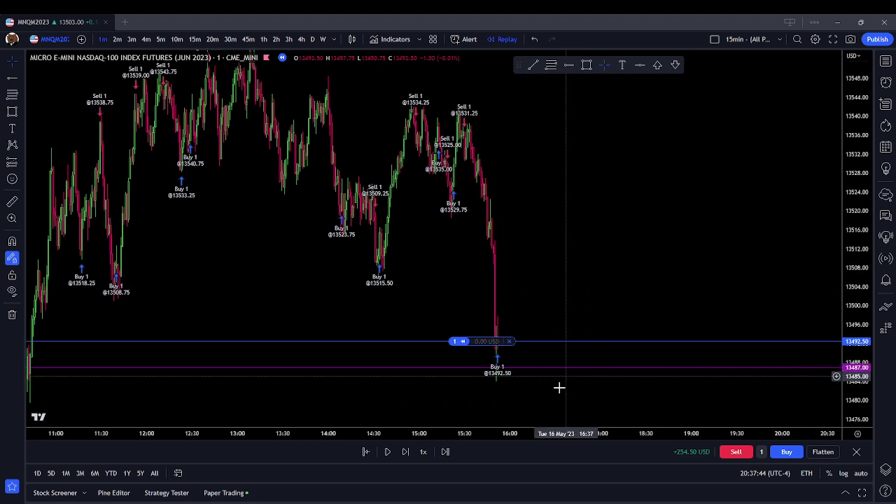
Step: Advance the replay to about 15:58 while holding the long from 13492.50
left_click(398, 453)
left_click(399, 454)
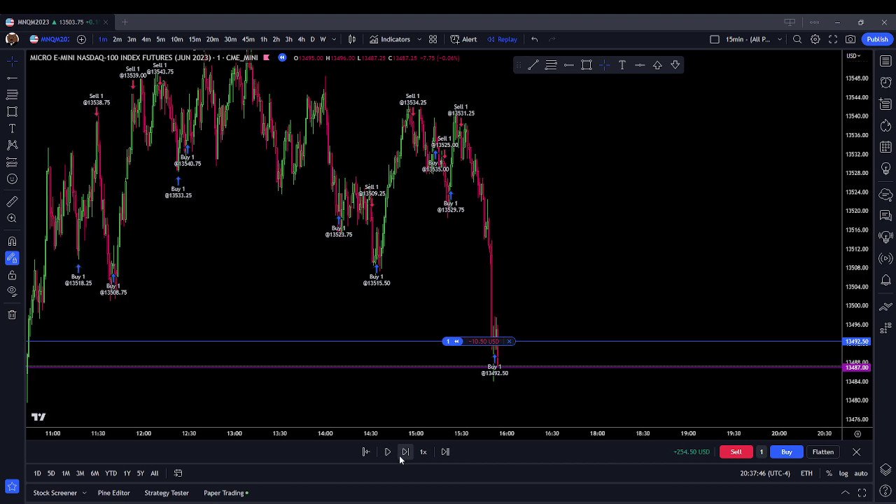
left_click(399, 455)
left_click(403, 454)
left_click(403, 454)
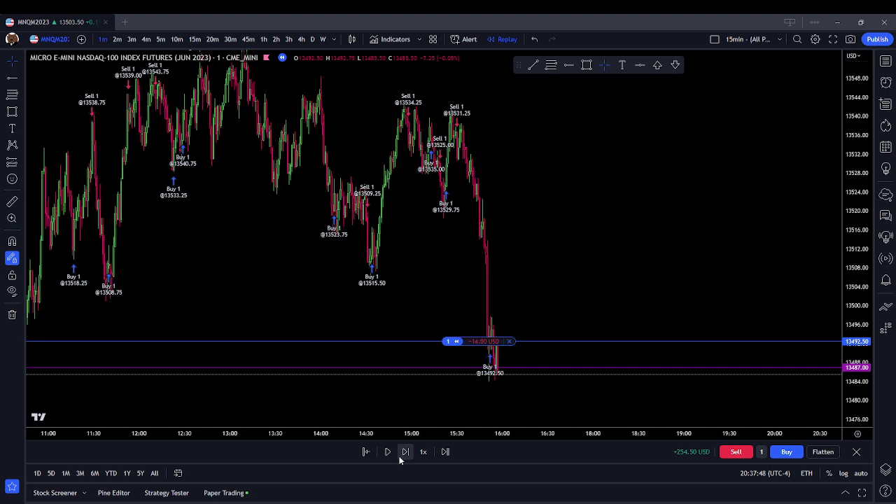
left_click(404, 454)
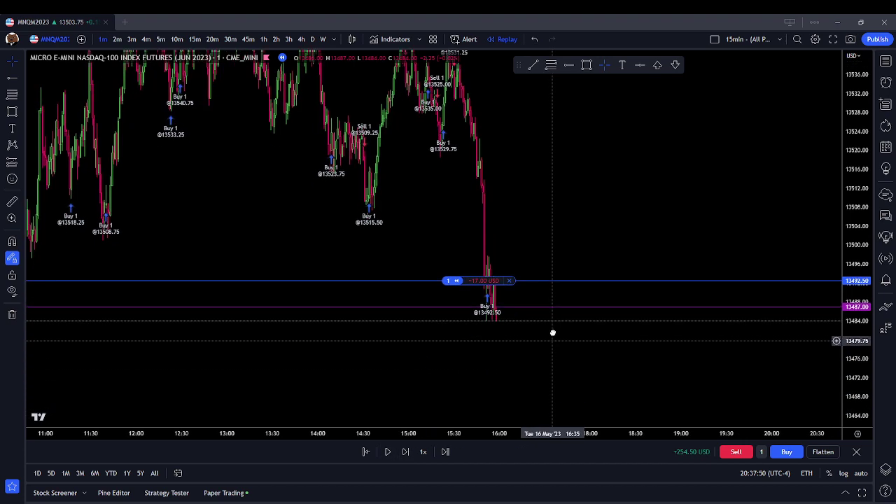
Step: Advance the replay bar by bar to about 16:02 while holding the long from 13492.50
left_click(404, 459)
left_click(404, 458)
left_click(404, 457)
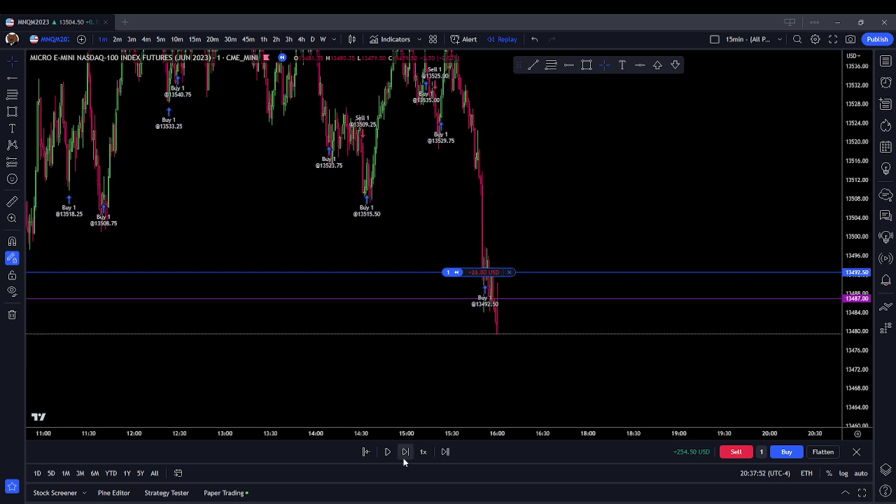
scroll(528, 374, "down", 3)
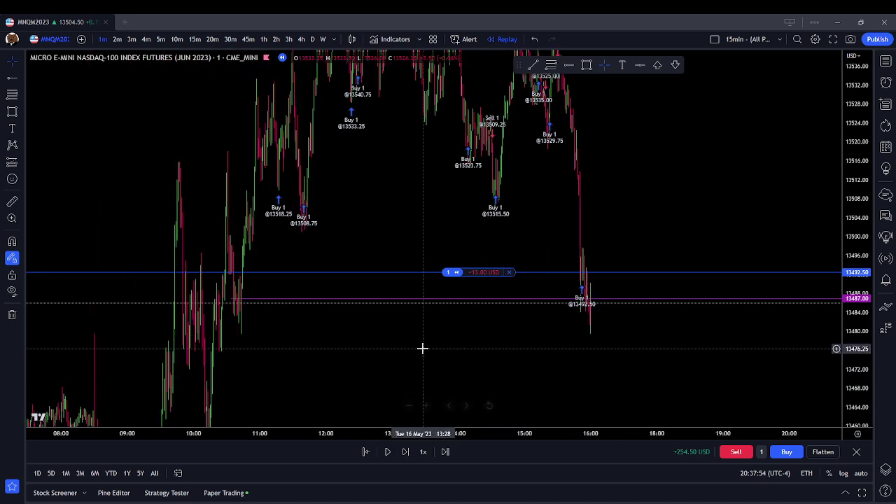
scroll(589, 353, "up", 2)
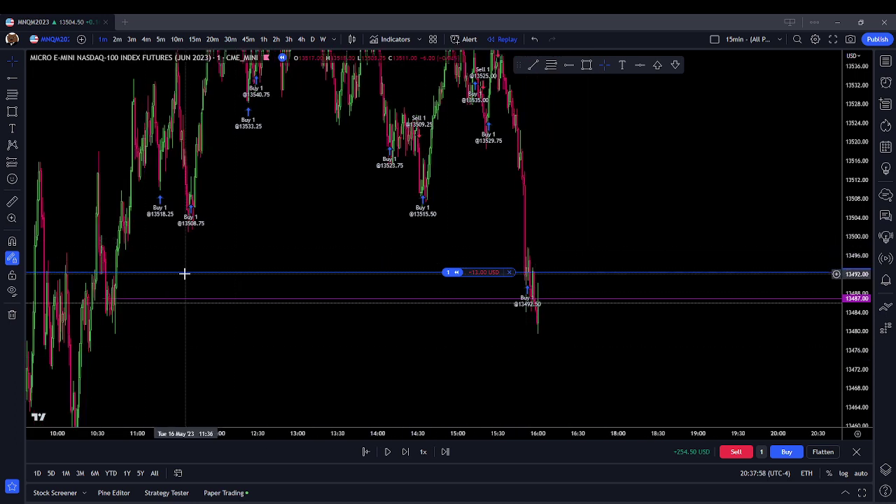
left_click(410, 452)
left_click(410, 452)
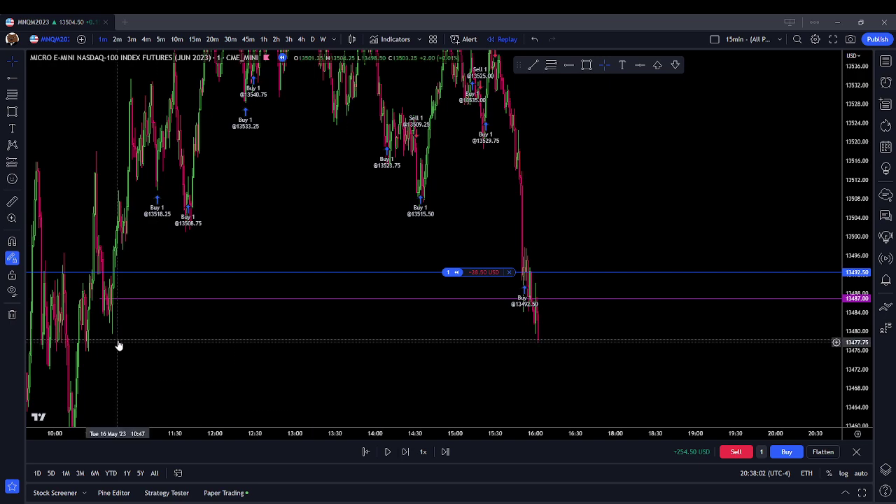
left_click_drag(346, 350, 377, 275)
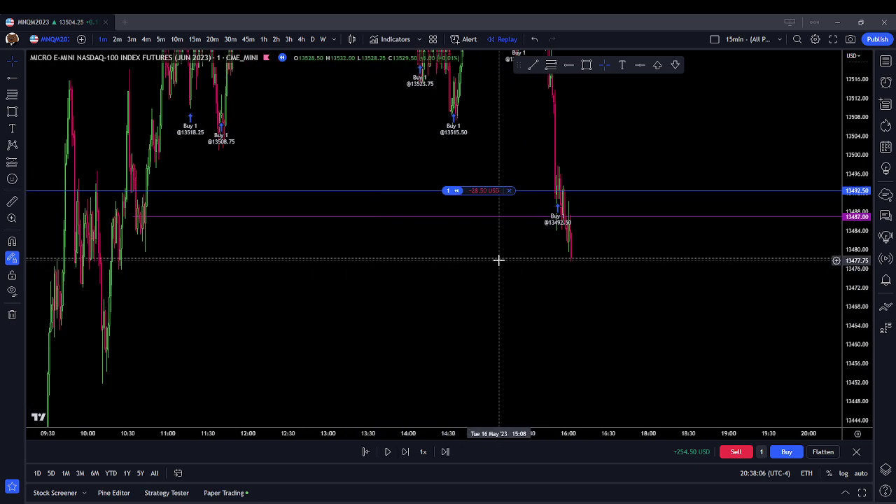
Step: Advance the replay to about 16:10, keeping the 13492.50 long open
left_click(406, 452)
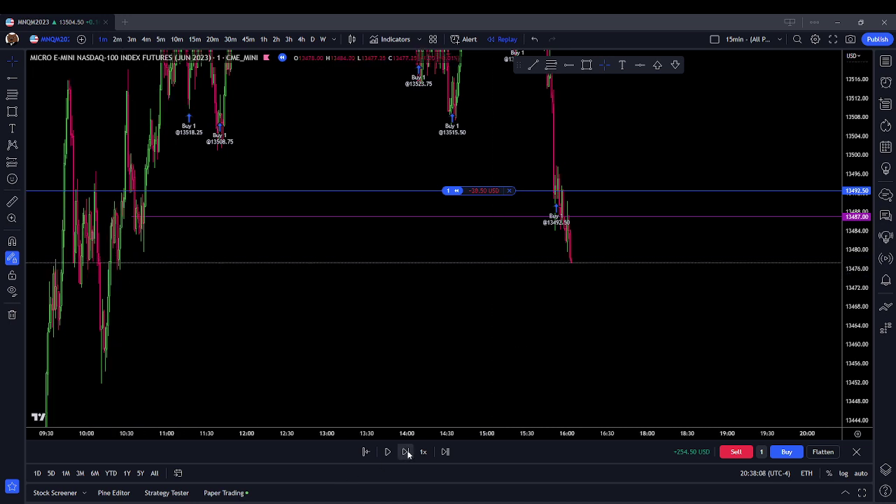
left_click(406, 452)
left_click(407, 452)
left_click(407, 452)
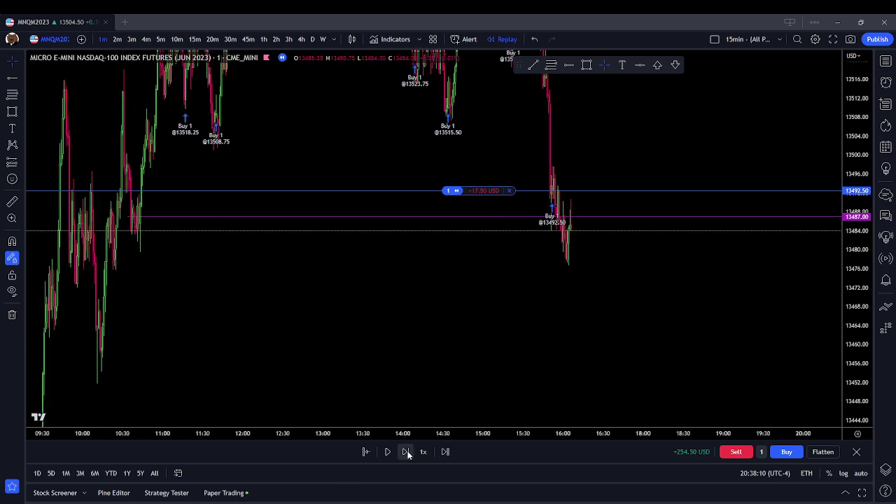
left_click(407, 452)
left_click(406, 452)
left_click(406, 452)
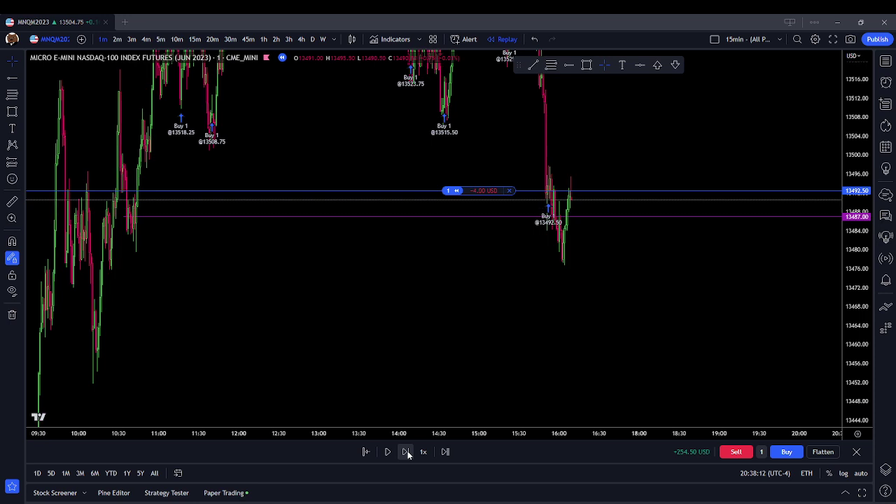
left_click(407, 453)
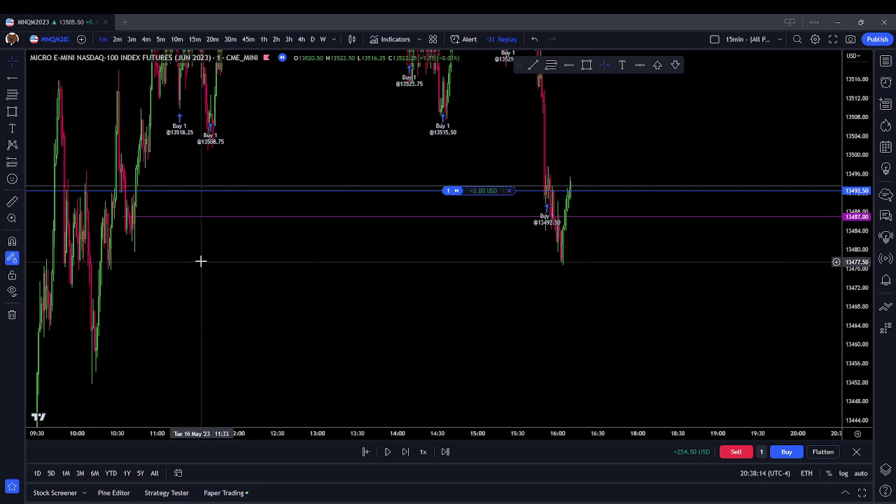
Step: Draw a thin yellow rectangle at about 13478 from about 10:12 to 16:28, spanning the morning candles and the latest low
left_click(587, 65)
left_click(93, 256)
left_click(595, 257)
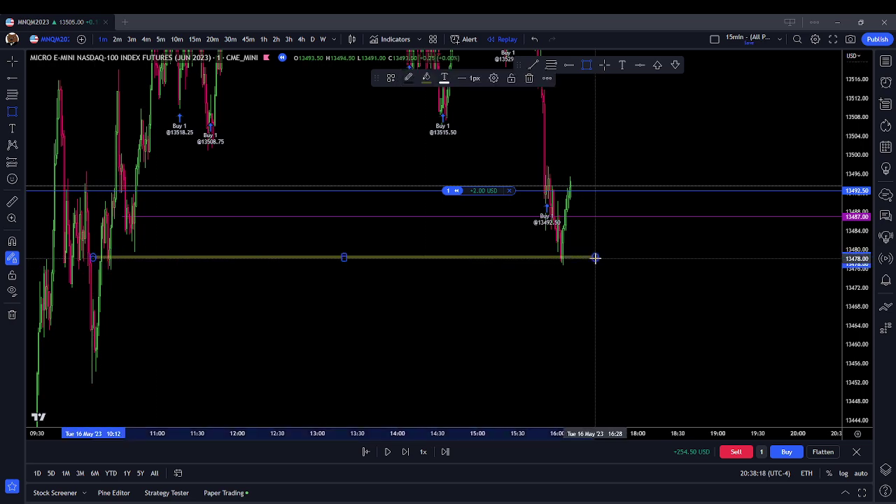
left_click_drag(492, 308, 340, 368)
left_click_drag(391, 404, 504, 380)
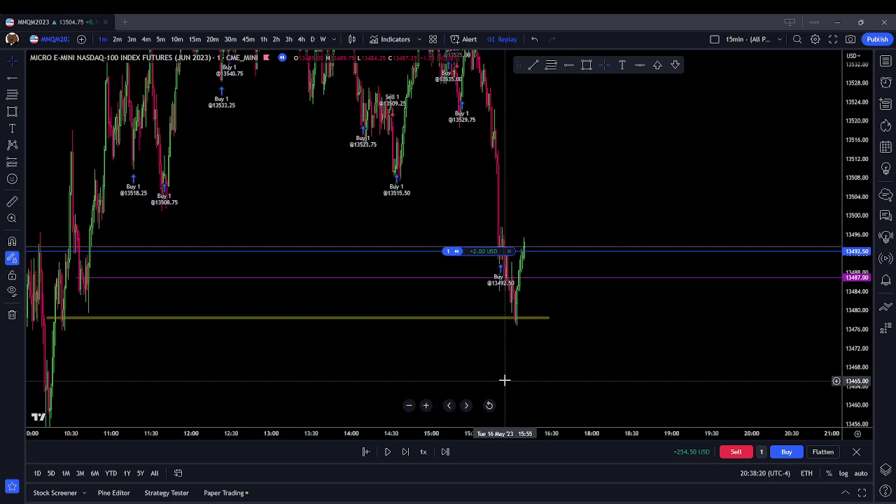
Step: Advance the replay to about 16:20 with the long still open above the yellow zone
left_click(404, 452)
left_click(404, 452)
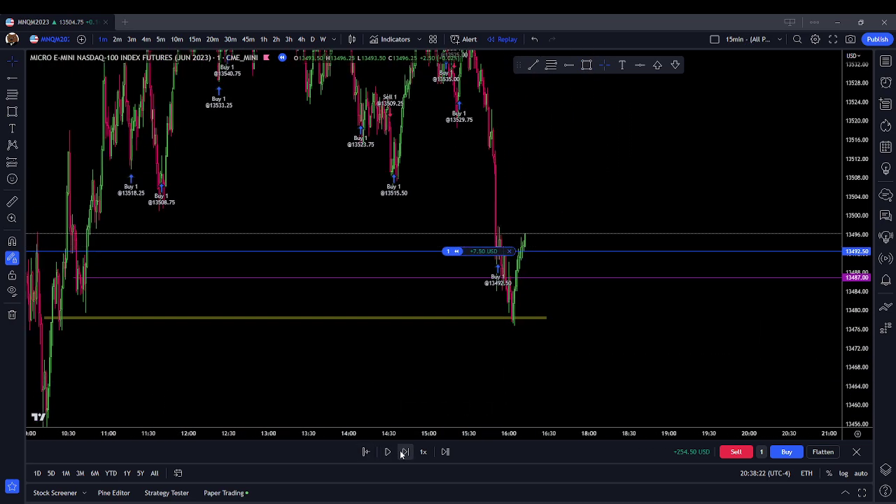
left_click(404, 452)
left_click(404, 453)
left_click(404, 452)
left_click(404, 452)
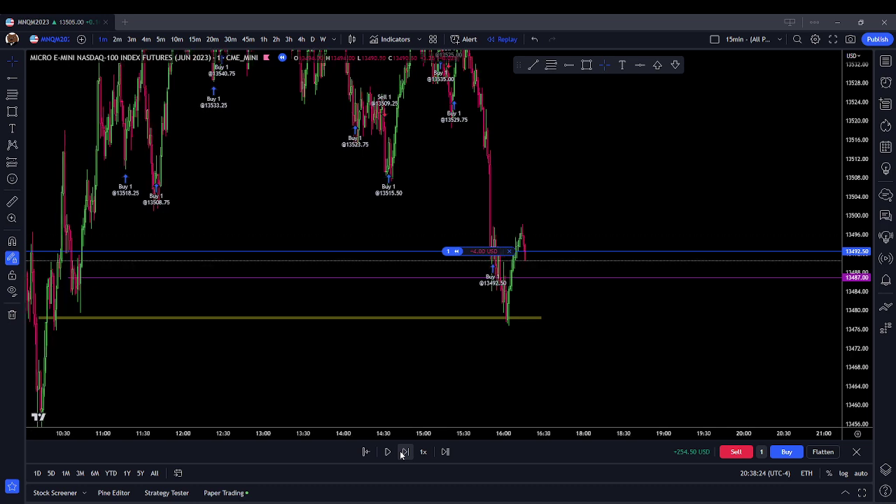
left_click(404, 452)
left_click(404, 453)
left_click(404, 452)
left_click(403, 452)
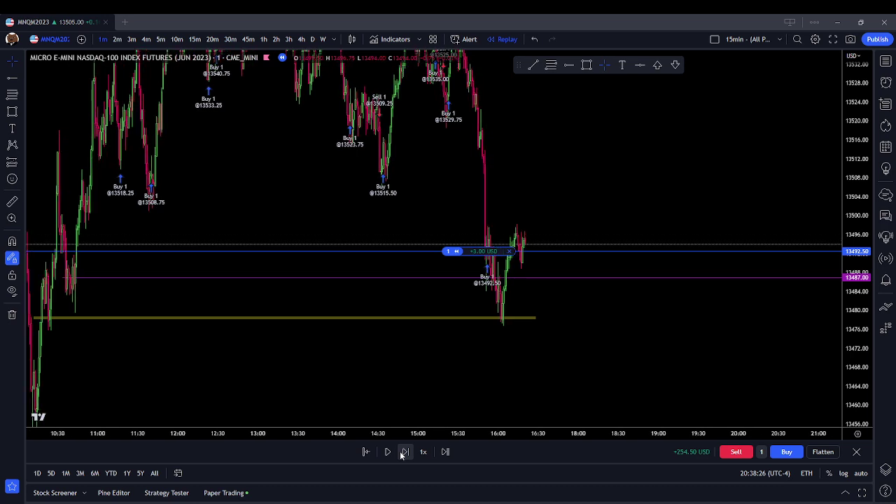
Step: Advance the replay to about 16:31 while continuing to hold the long from 13492.50
left_click(403, 452)
left_click(404, 452)
left_click(404, 453)
left_click(404, 453)
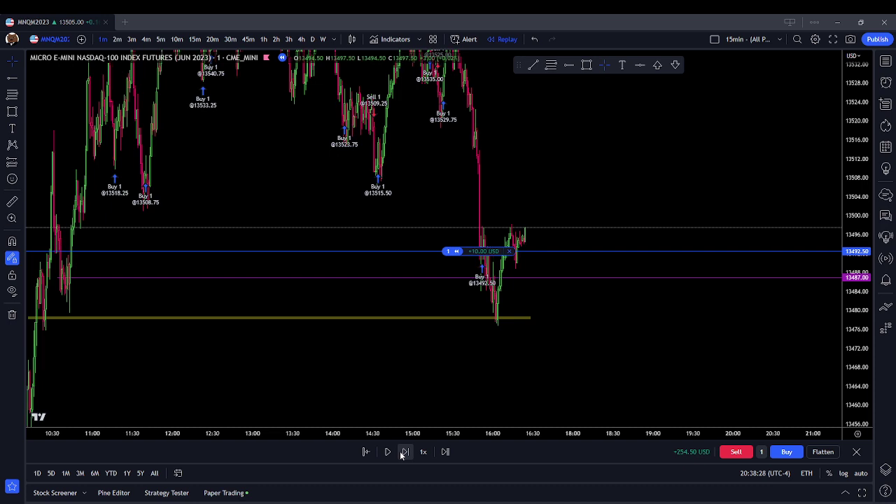
left_click(403, 452)
left_click(403, 452)
left_click(404, 452)
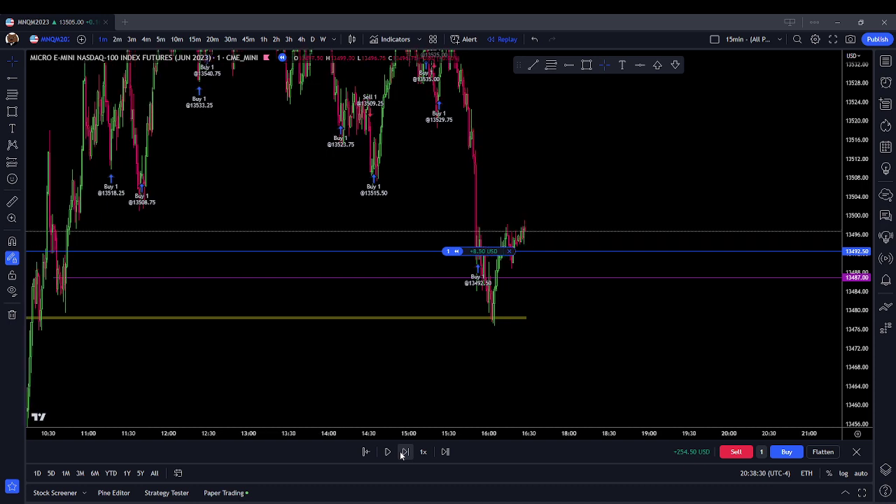
left_click(404, 452)
left_click(404, 452)
left_click(404, 452)
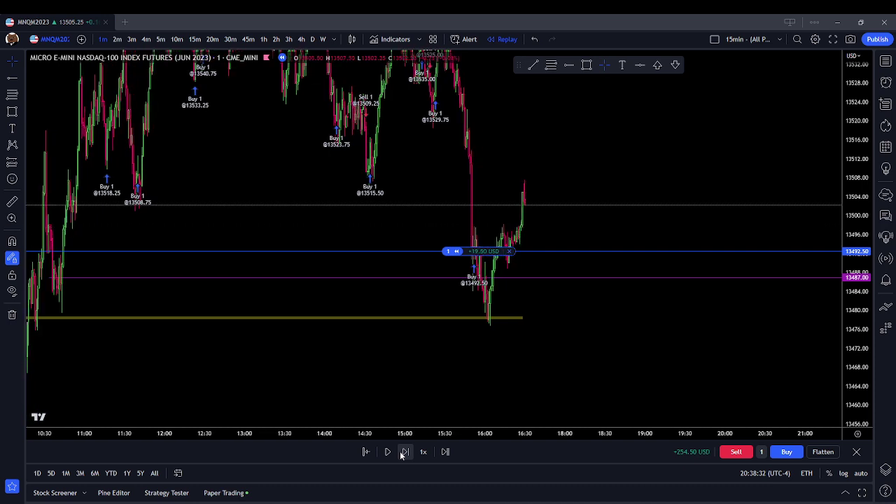
left_click(403, 452)
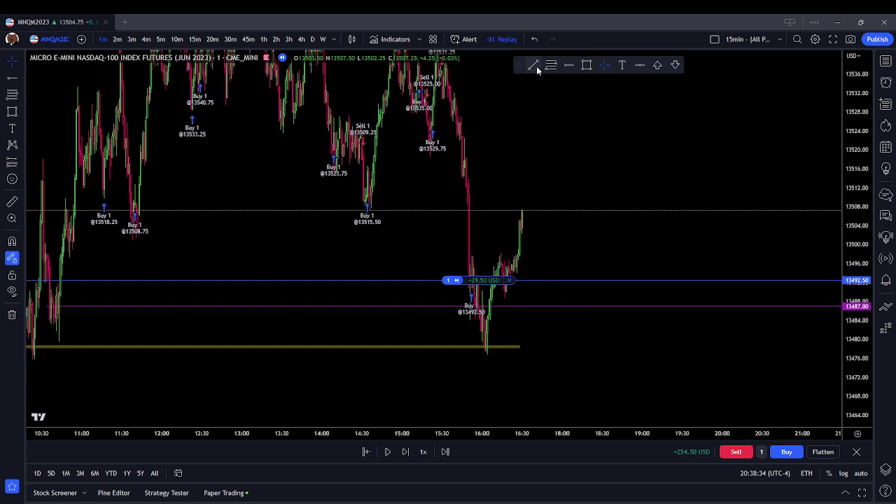
Step: Draw a horizontal trend line at 13498.00 from about 15:48 to 18:04, across the swing highs above the long entry
left_click(534, 66)
left_click(465, 254)
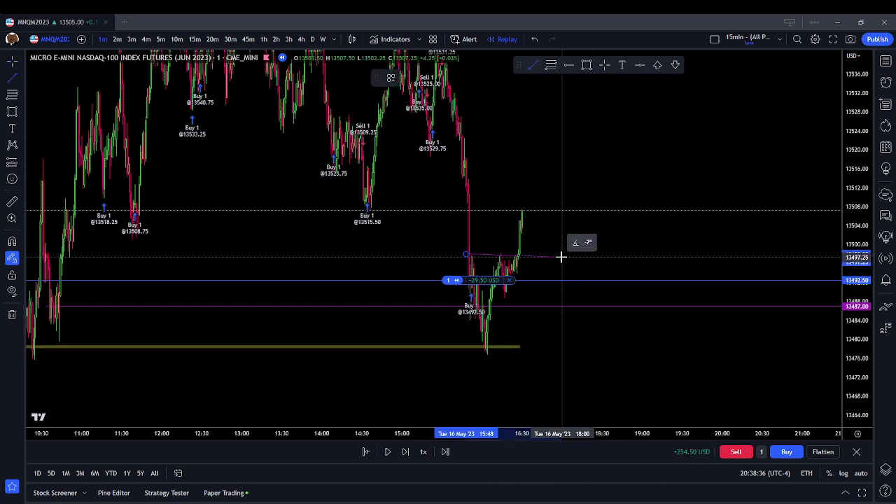
left_click(561, 253)
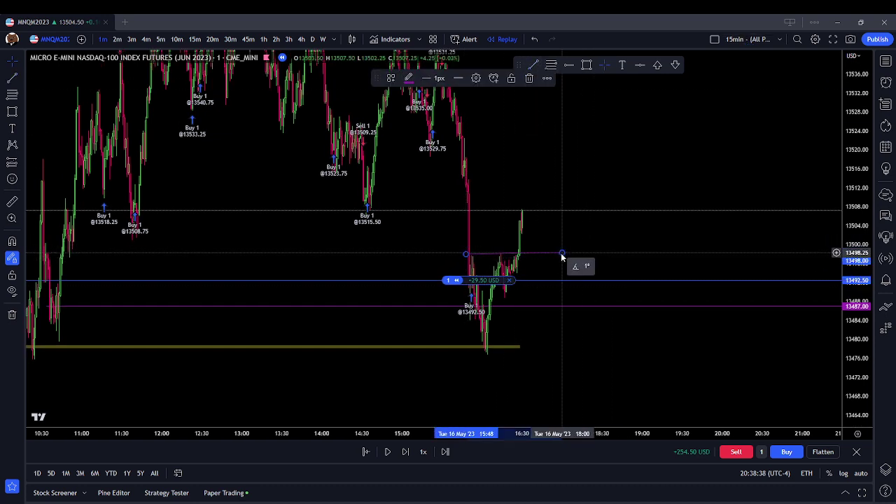
right_click(566, 257)
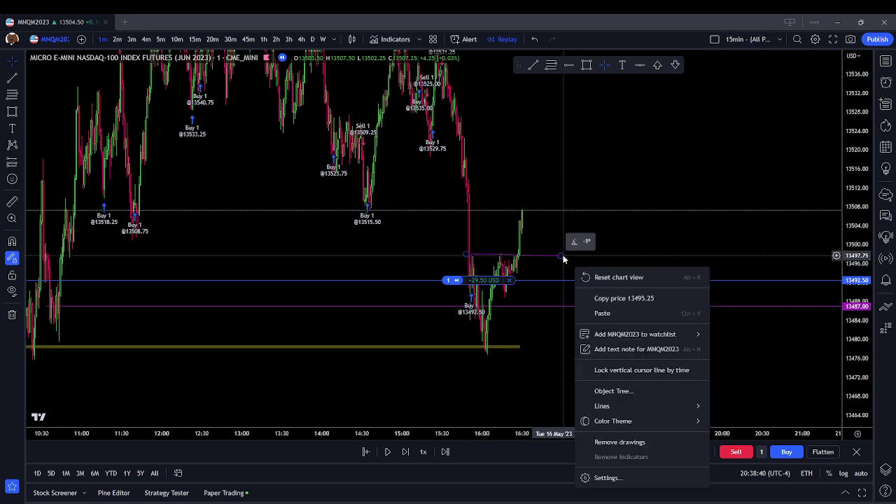
left_click(563, 255)
left_click_drag(564, 252, 567, 253)
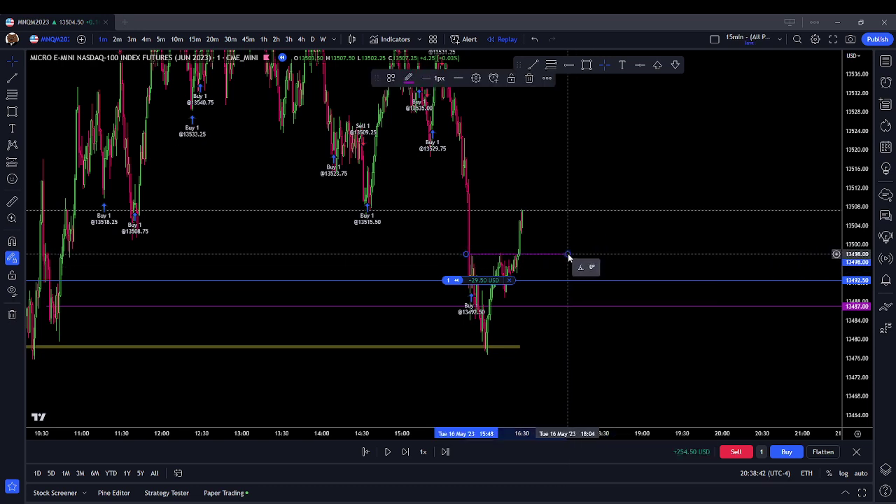
Step: Apply the saved template with the +MSS label to the new trend line and nudge the line slightly higher
left_click(391, 78)
left_click(418, 177)
right_click(615, 167)
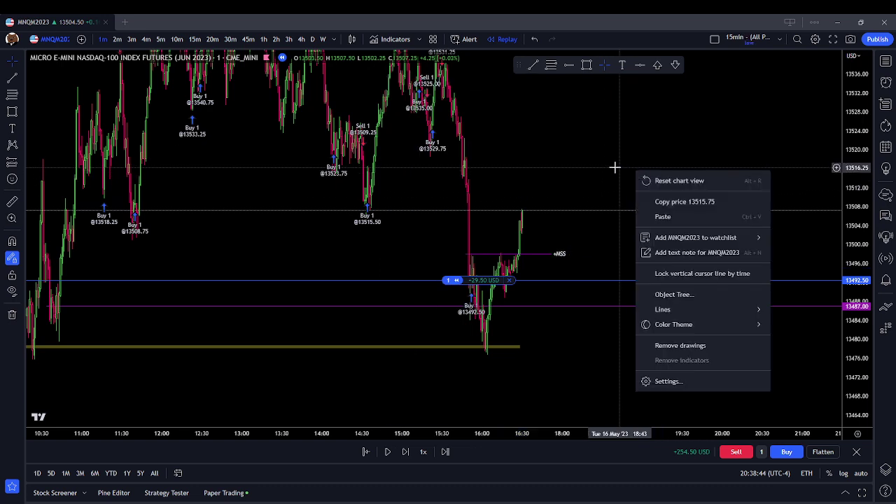
left_click(615, 167)
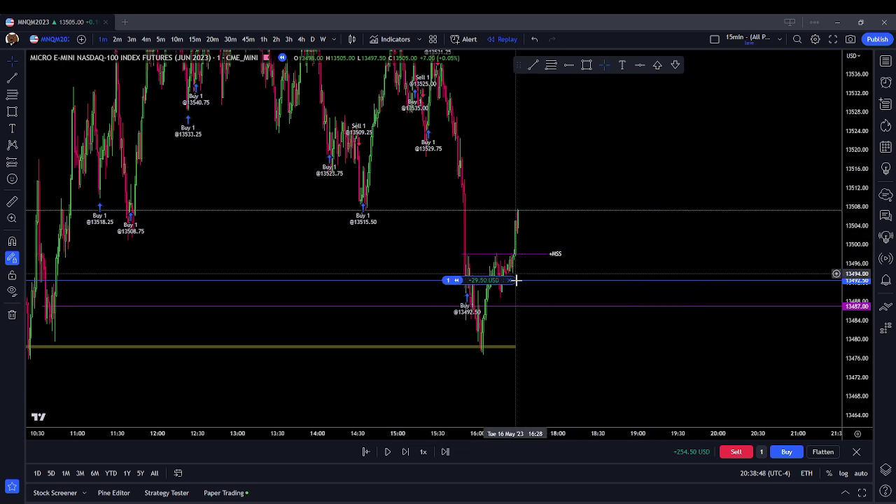
left_click_drag(511, 257, 510, 253)
left_click(634, 147)
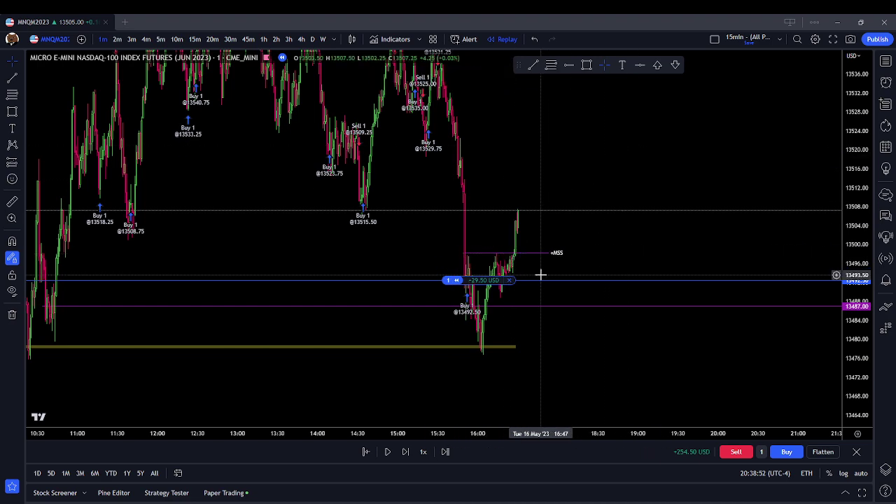
Step: Advance the replay to about 16:37, holding the long above the +MSS line
left_click_drag(524, 156, 555, 245)
scroll(580, 217, "up", 2)
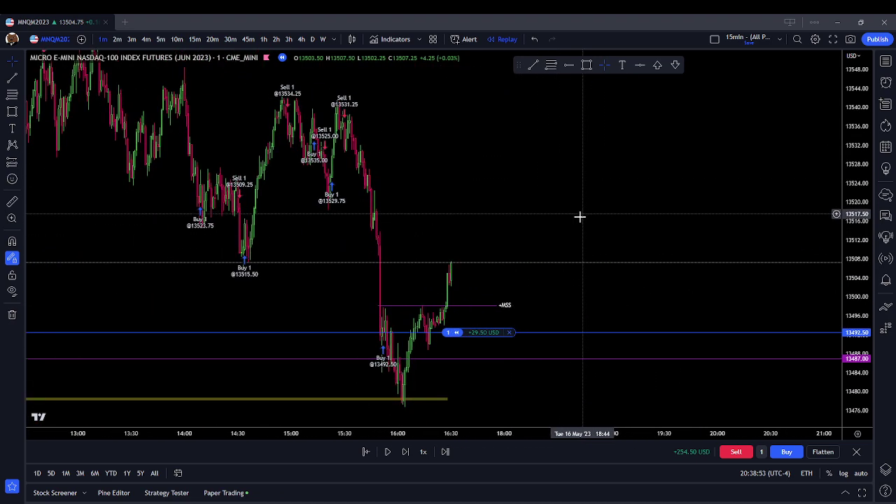
left_click(406, 455)
left_click(405, 455)
left_click(405, 455)
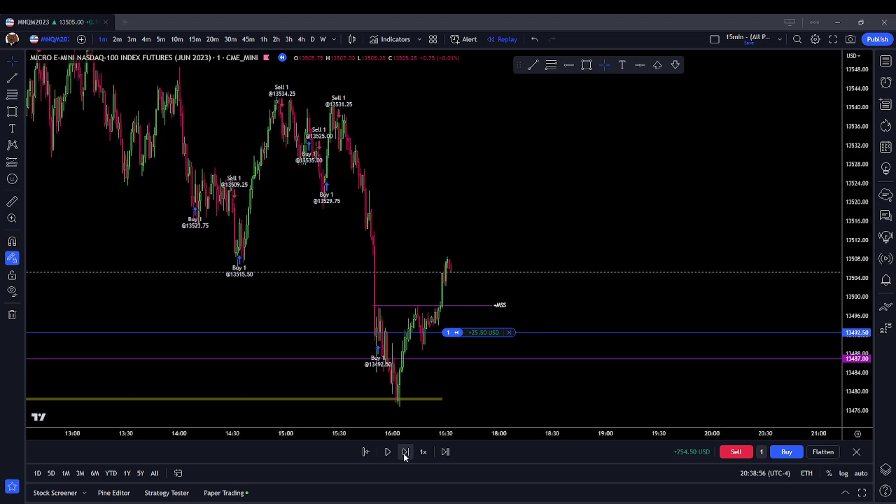
left_click(405, 454)
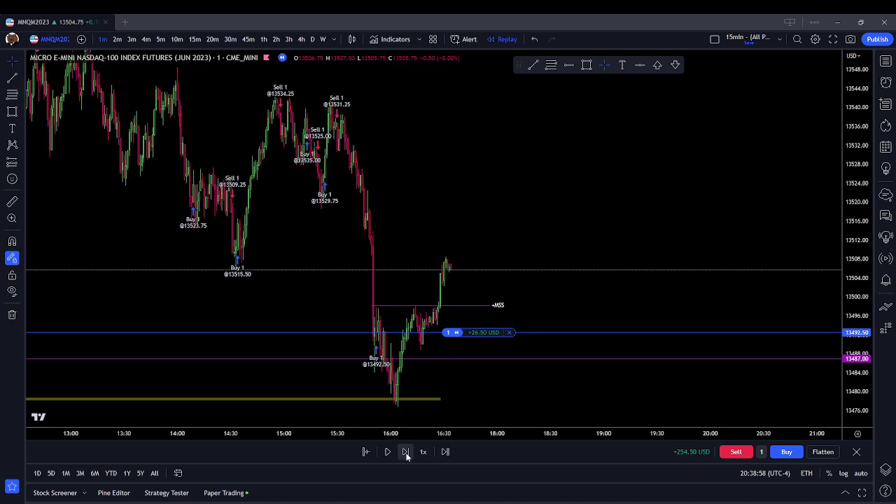
left_click(406, 453)
left_click(406, 453)
left_click(406, 454)
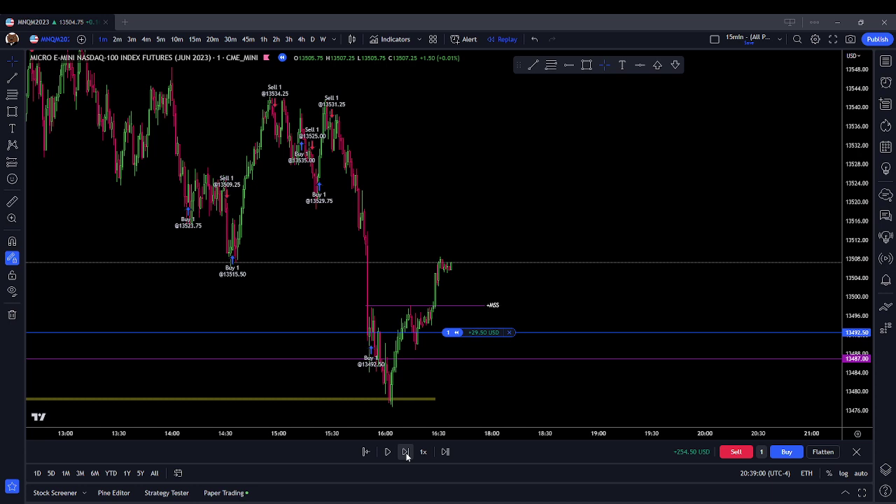
Step: Advance the replay to about 16:42 and close the long position at 13504.00
left_click(406, 454)
left_click(406, 453)
left_click(406, 454)
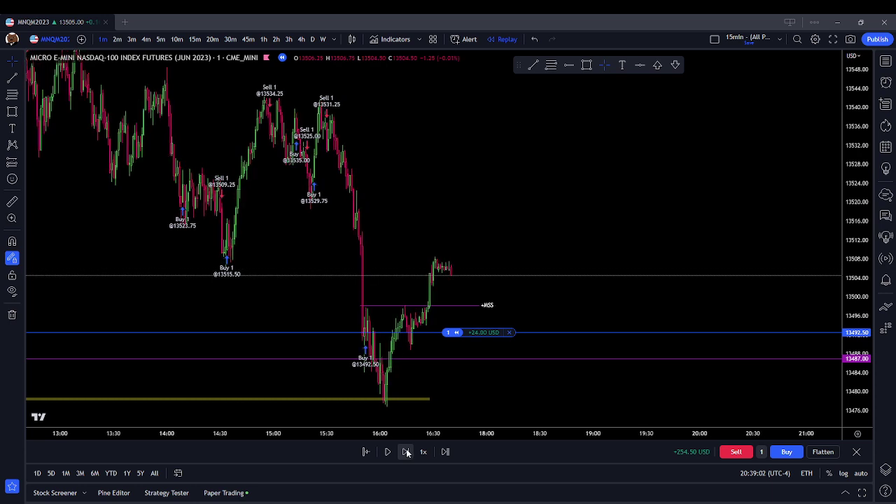
left_click(406, 454)
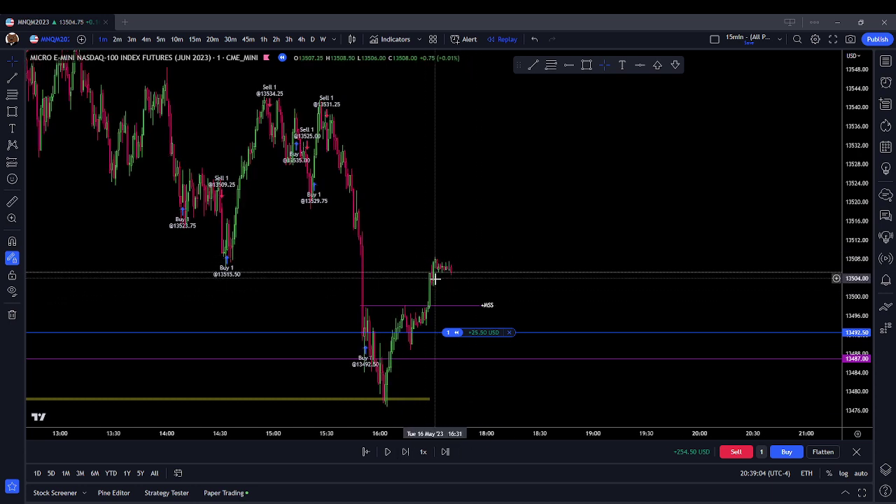
left_click(406, 452)
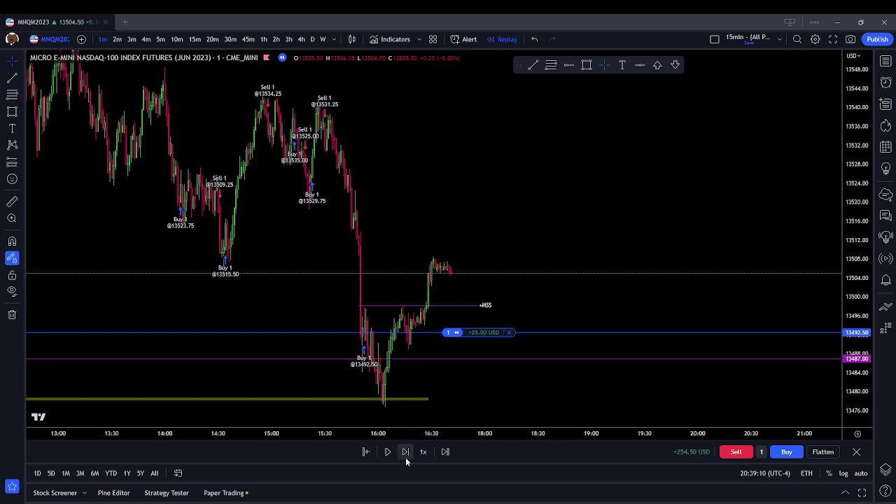
left_click(405, 455)
left_click(509, 332)
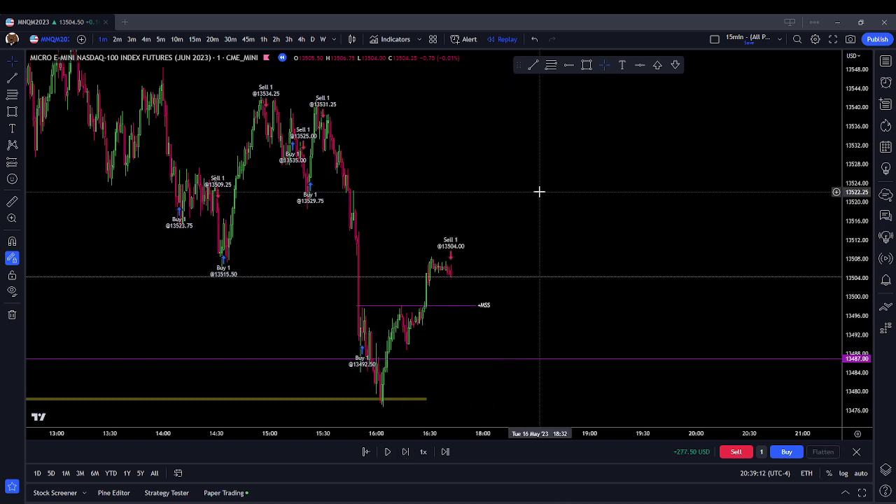
Step: Advance the replay to about 16:45 while staying flat
scroll(553, 193, "down", 1)
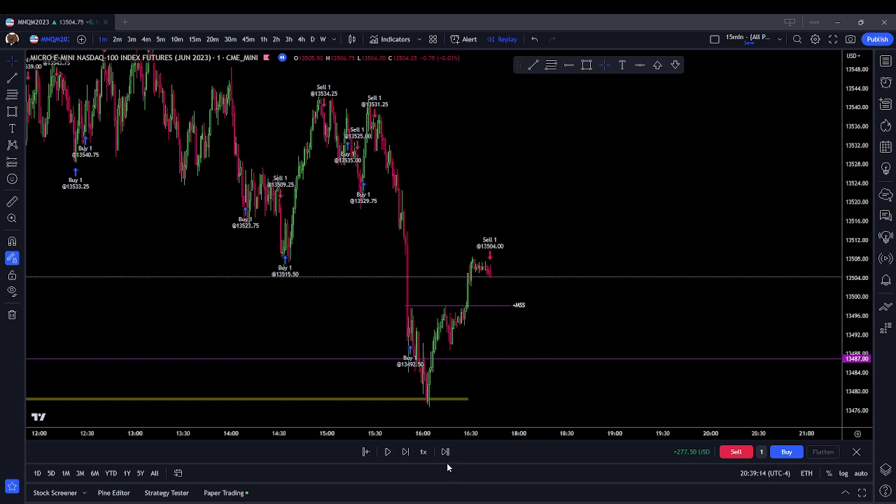
left_click(403, 452)
left_click(404, 452)
left_click(404, 452)
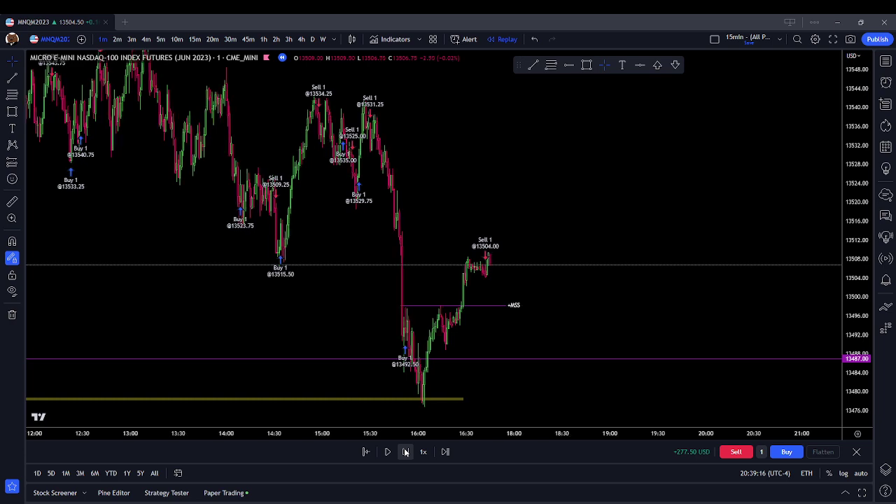
Step: Advance the replay through the session close to the 18:00 bar while staying flat
left_click(405, 452)
left_click(405, 452)
left_click(404, 453)
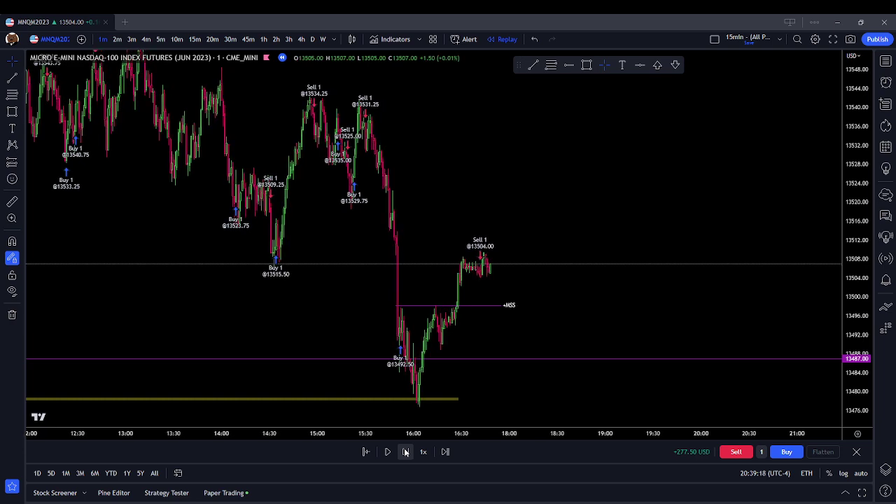
left_click(405, 452)
left_click(404, 452)
left_click(404, 452)
left_click(405, 452)
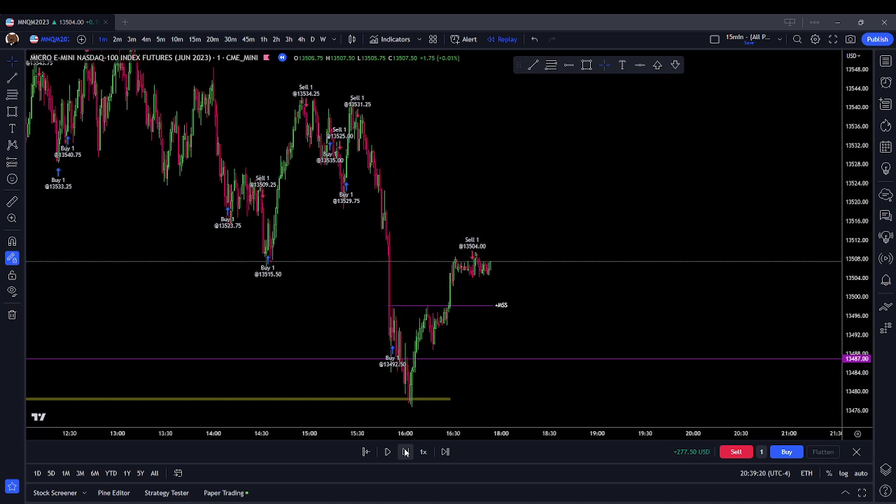
left_click(404, 452)
left_click(404, 452)
left_click(405, 452)
left_click(404, 453)
left_click(404, 452)
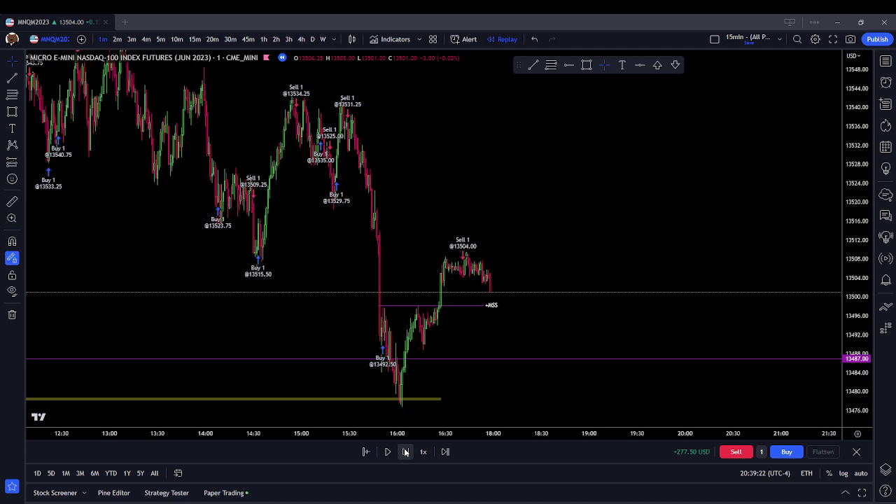
left_click(404, 452)
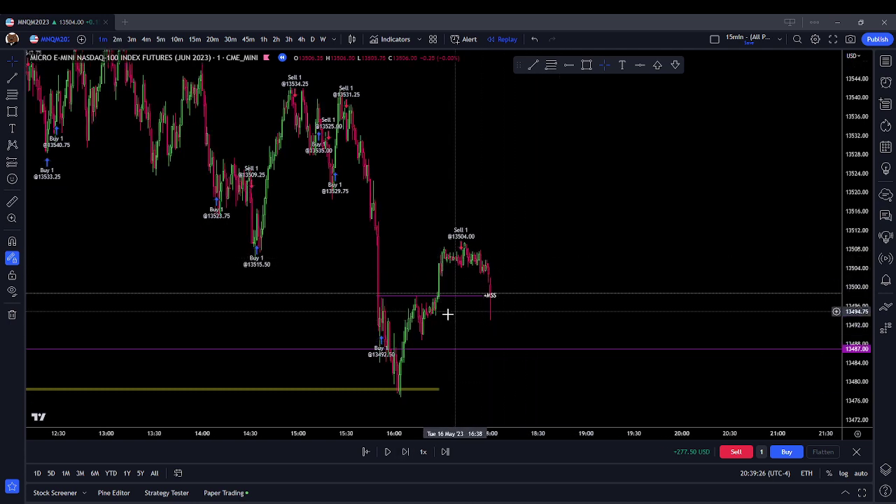
Step: Remove all drawings from the chart
right_click(509, 205)
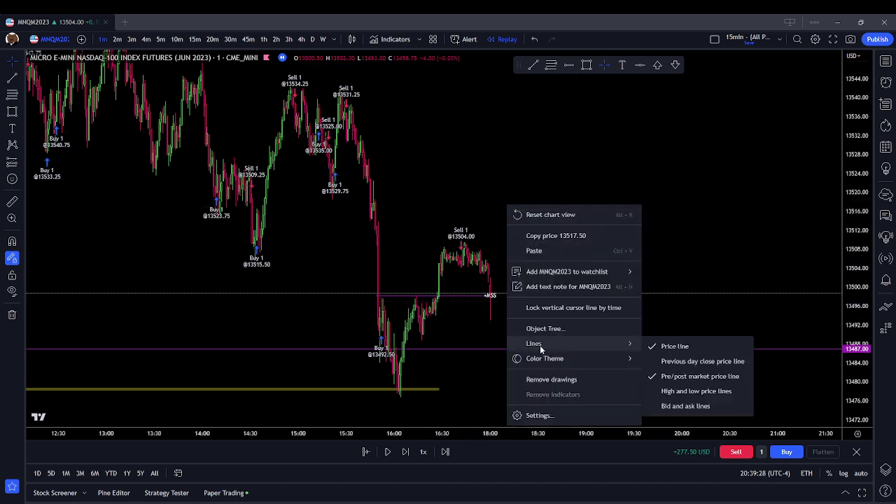
left_click(550, 376)
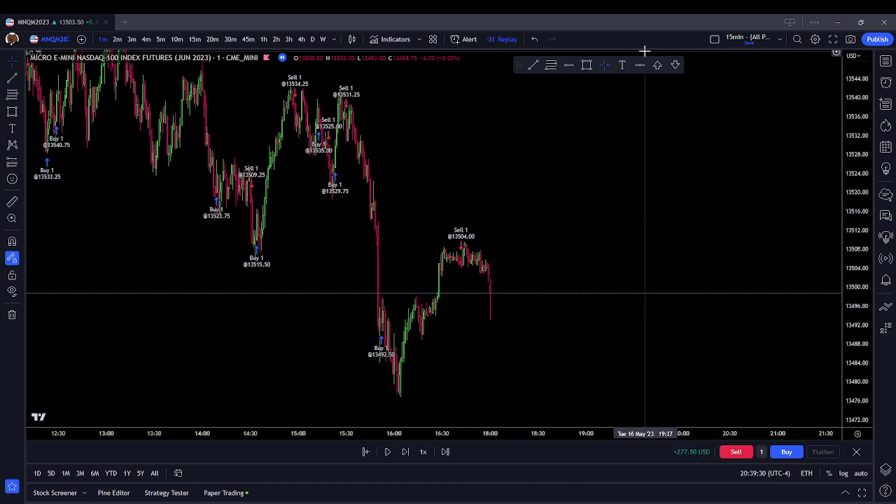
Step: Box the pullback ending at 16:20 in blue between 13499.00 and 13488.50 and draw a horizontal ray at 13493.75 through it
left_click(587, 65)
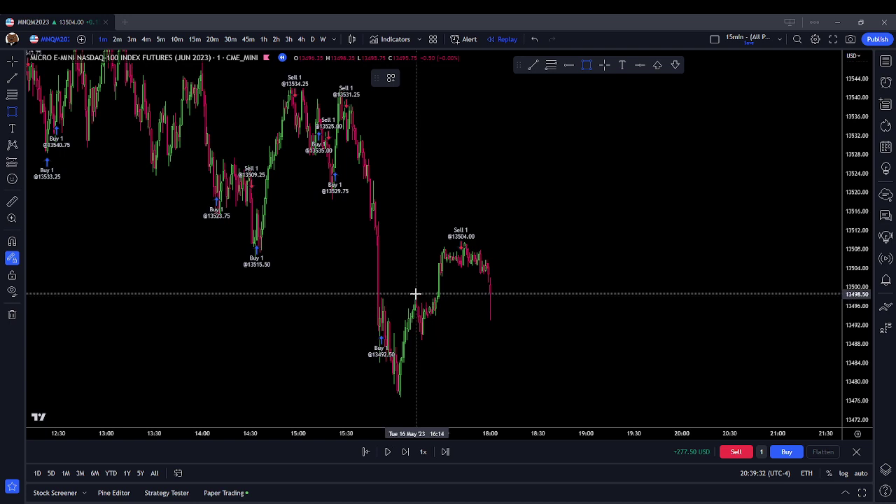
left_click_drag(412, 292, 427, 341)
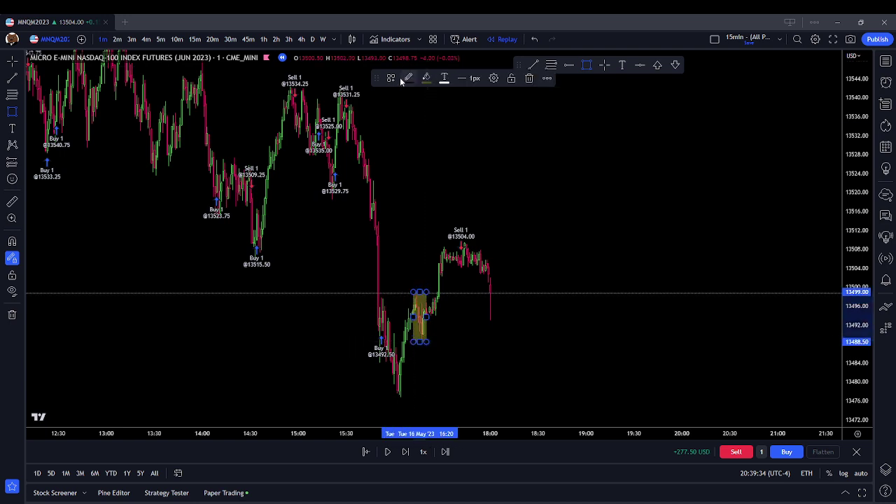
left_click(424, 77)
left_click(492, 109)
left_click(590, 189)
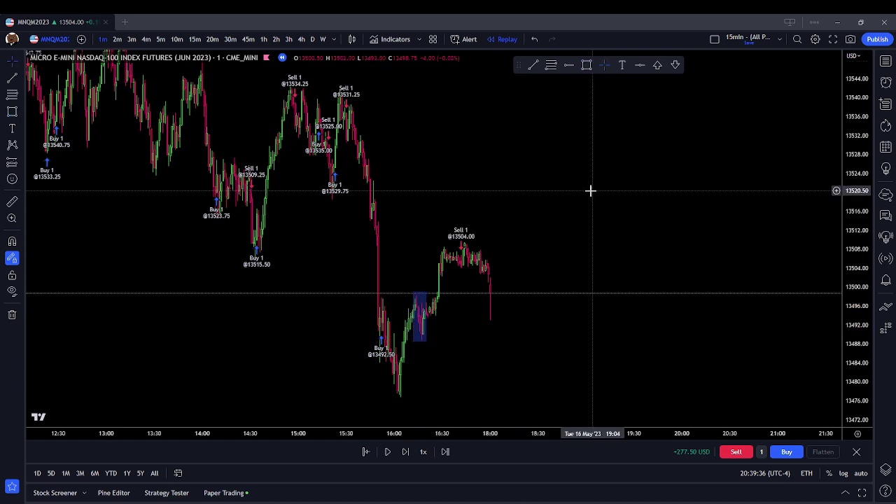
left_click(570, 65)
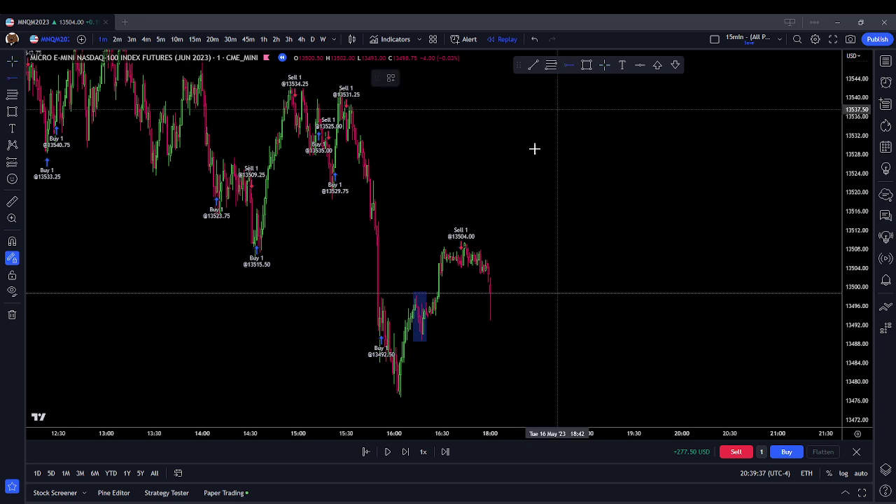
left_click(390, 317)
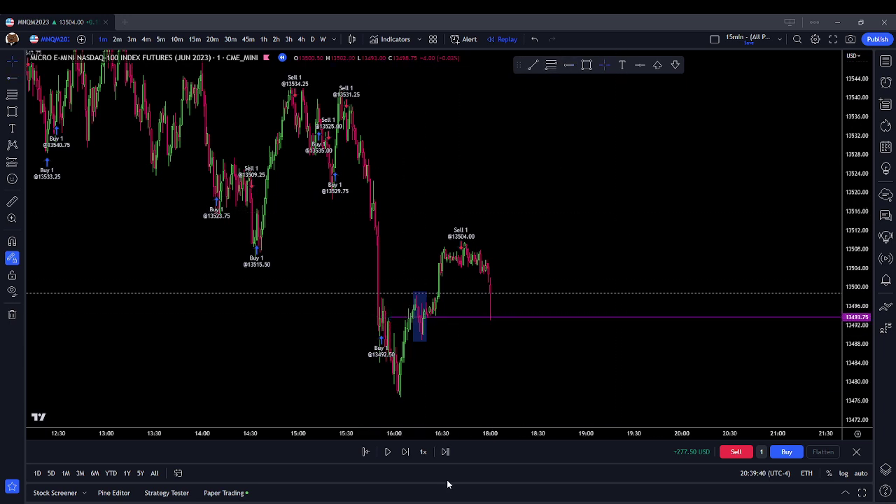
Step: Advance the replay to about 18:25, staying flat above the 13493.75 ray
left_click(405, 455)
left_click(405, 455)
left_click(405, 455)
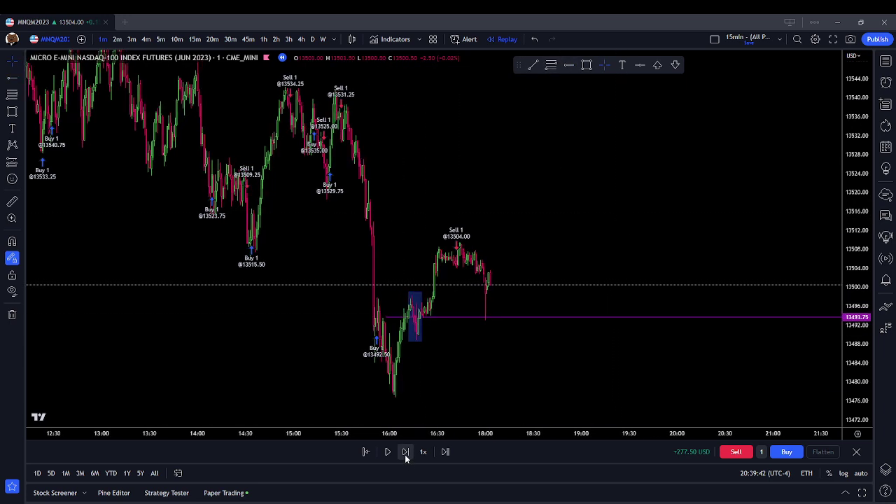
left_click(405, 455)
left_click(405, 452)
left_click(405, 452)
left_click(405, 452)
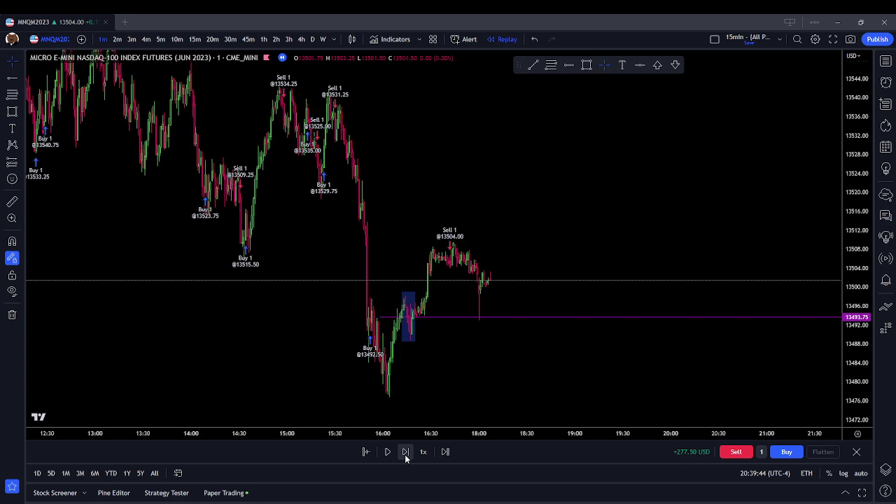
left_click(405, 452)
left_click(406, 452)
left_click(405, 452)
left_click(405, 452)
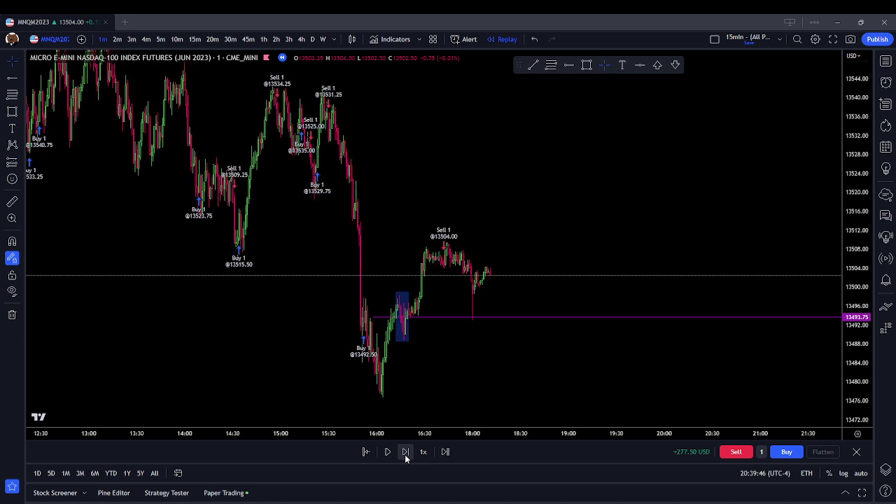
left_click(405, 452)
left_click(405, 452)
left_click(405, 452)
left_click(405, 452)
left_click(405, 453)
left_click(405, 452)
left_click(405, 452)
left_click(405, 452)
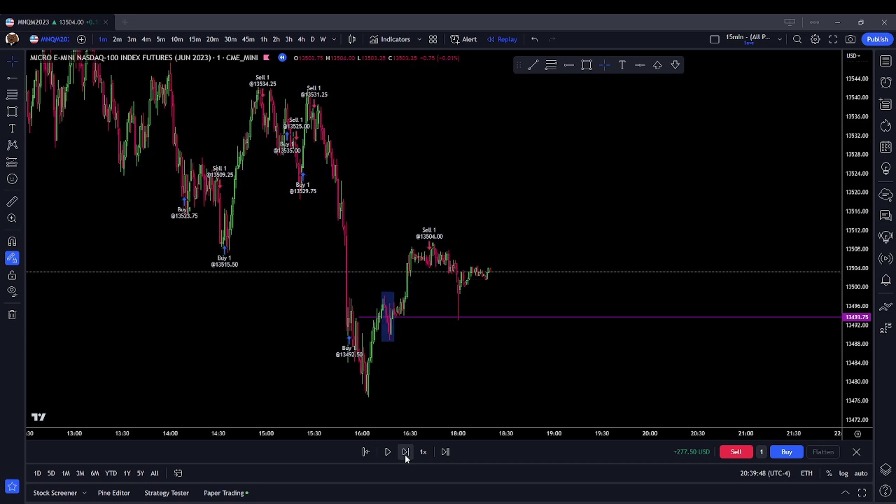
left_click(405, 452)
left_click(405, 453)
left_click(405, 452)
left_click(405, 452)
left_click(405, 452)
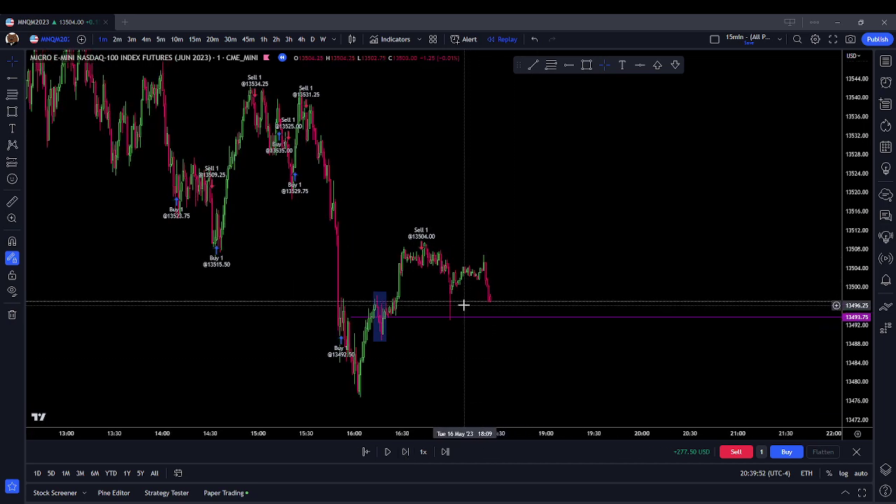
Step: Advance the replay to about 18:32, following price around the 13493.75 ray
left_click(405, 452)
left_click(405, 452)
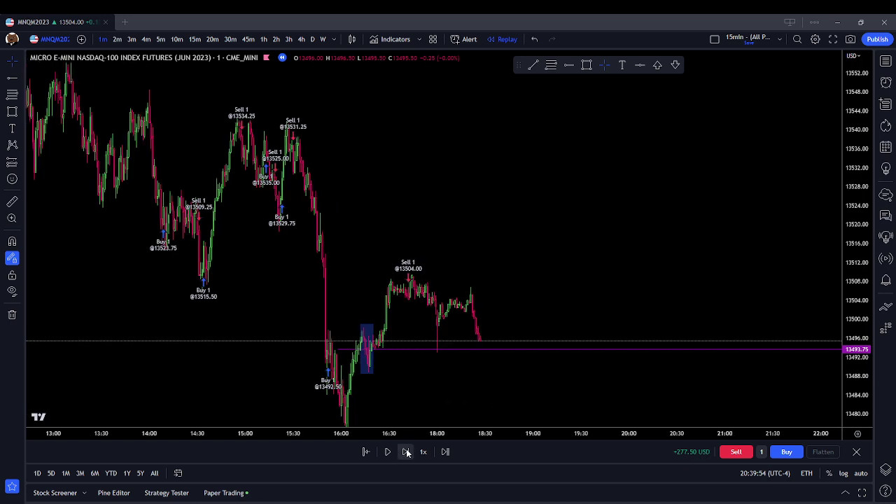
left_click(405, 452)
left_click(406, 452)
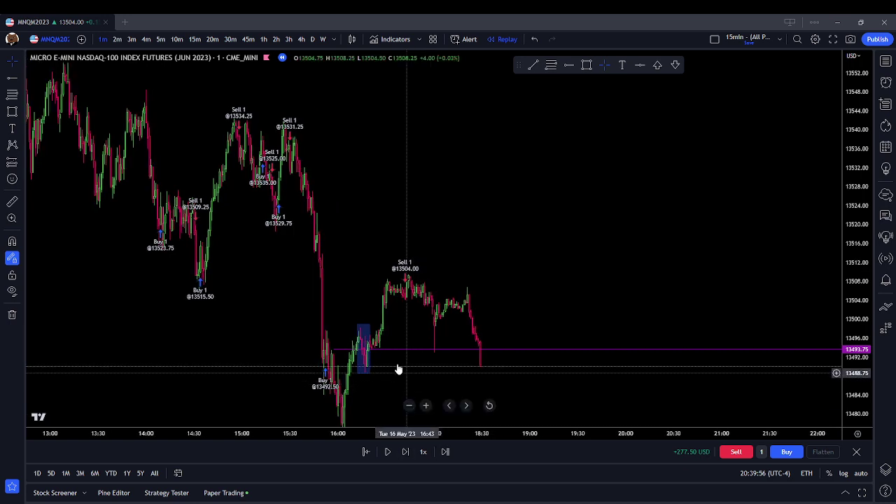
left_click(406, 454)
left_click(406, 455)
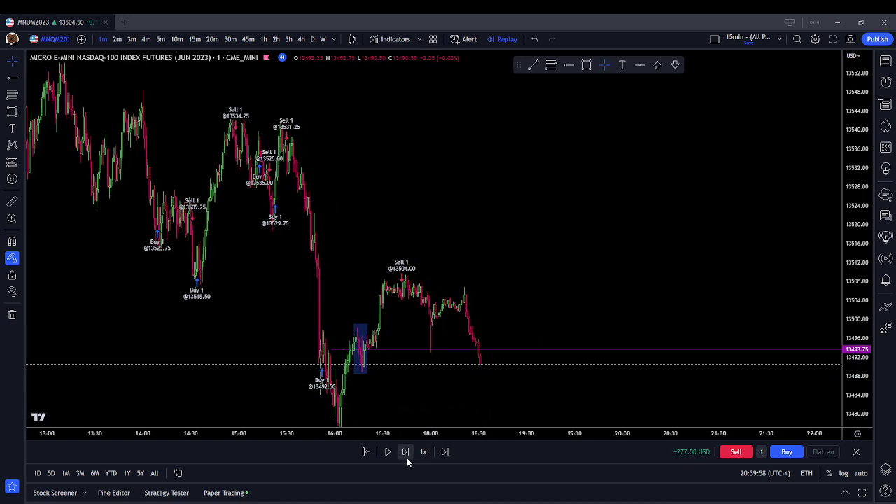
left_click(407, 455)
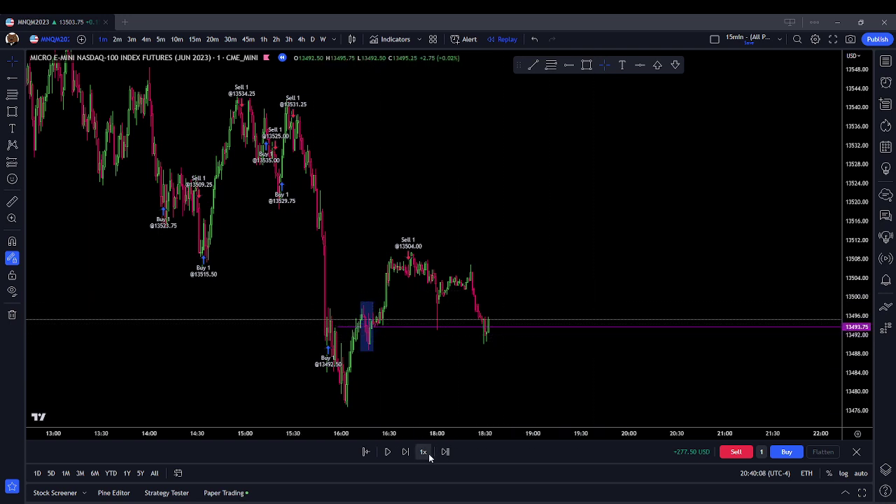
Step: Buy one contract at 13495.25 and advance the replay to about 18:47 with the long open
scroll(512, 375, "down", 3)
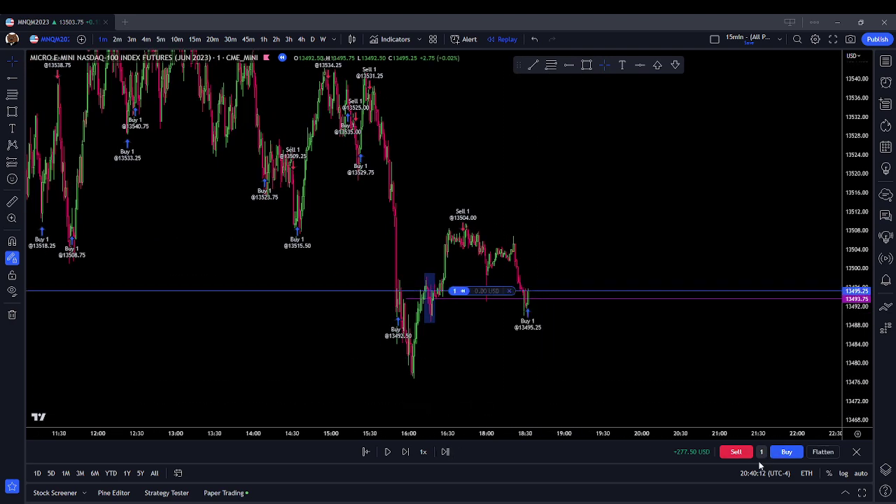
left_click(400, 452)
left_click(400, 453)
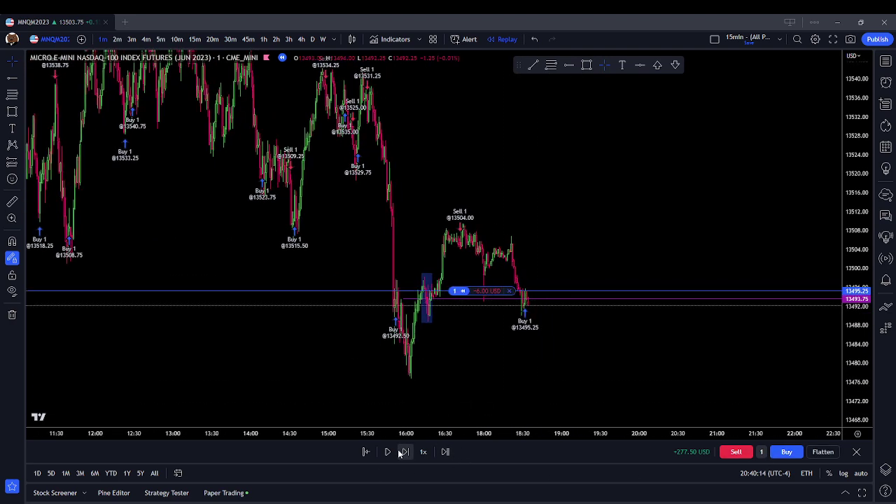
left_click(400, 452)
left_click(400, 452)
left_click(400, 452)
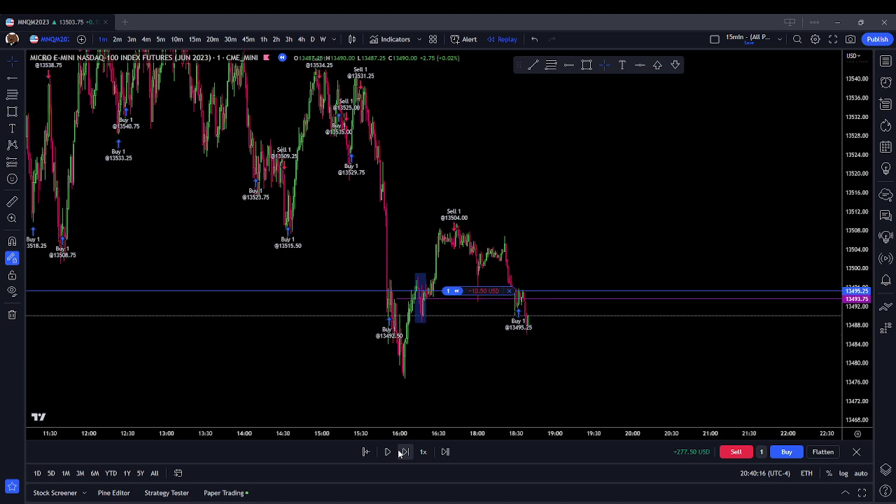
left_click(399, 452)
left_click(400, 452)
left_click(399, 452)
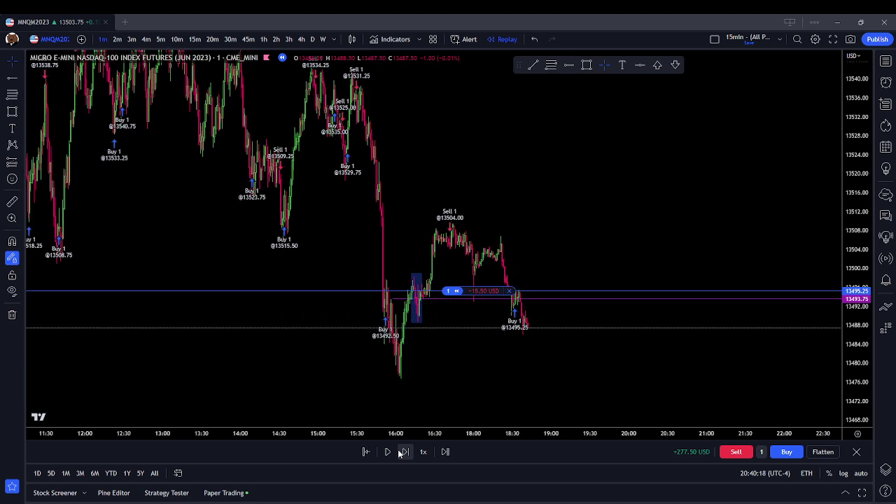
left_click(400, 452)
left_click(400, 452)
left_click(399, 452)
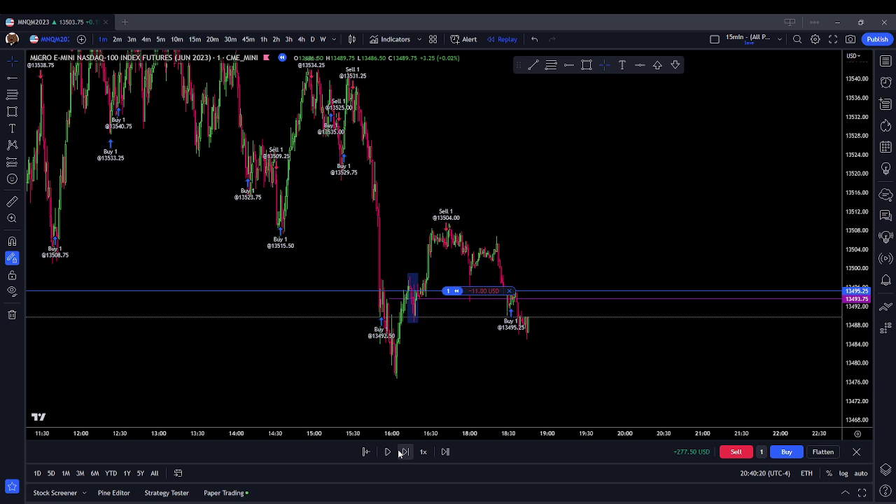
left_click(400, 452)
left_click(401, 452)
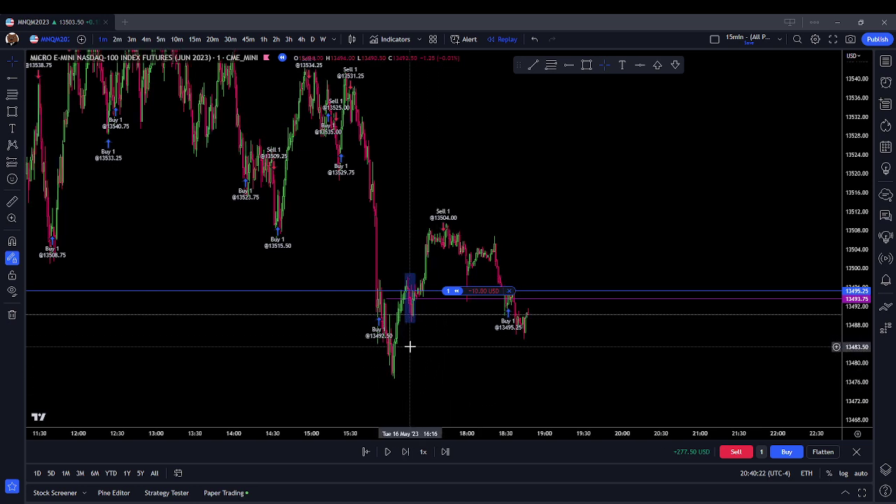
Step: Advance the replay to about 18:59 while holding the long from 13495.25
left_click(406, 453)
left_click(406, 454)
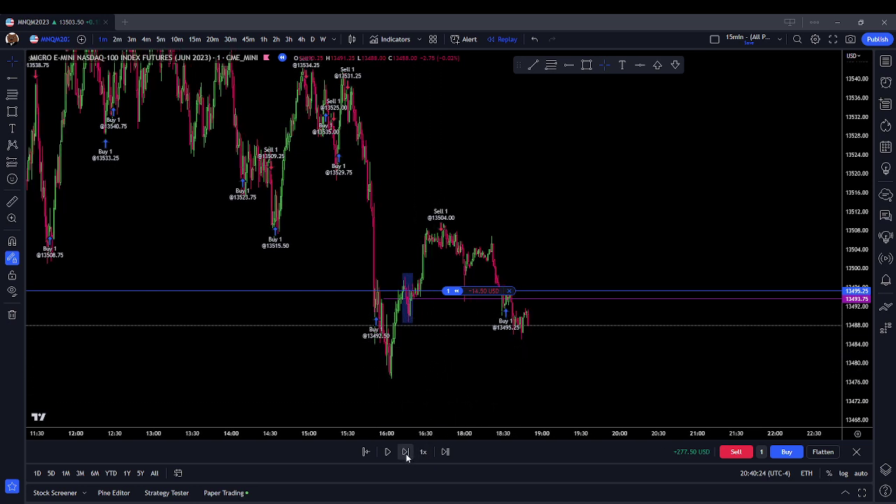
left_click(406, 453)
left_click(406, 453)
left_click(406, 454)
left_click(406, 452)
left_click(406, 452)
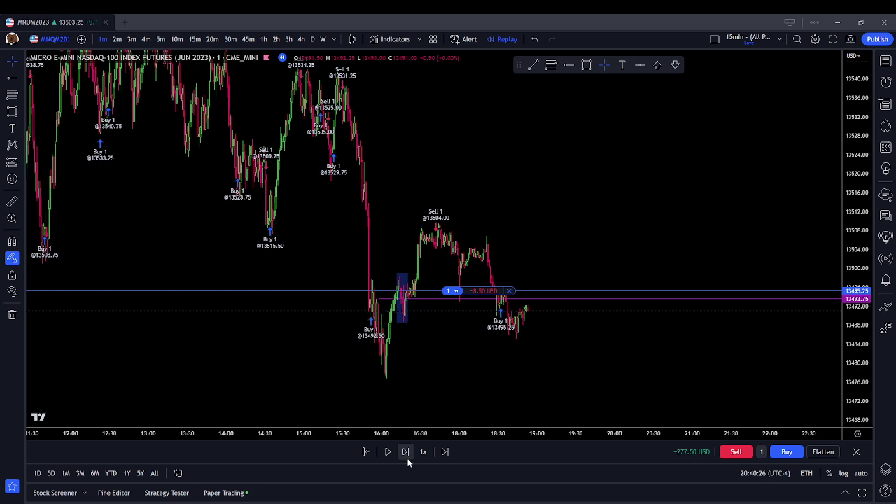
left_click(405, 453)
left_click(406, 452)
left_click(406, 452)
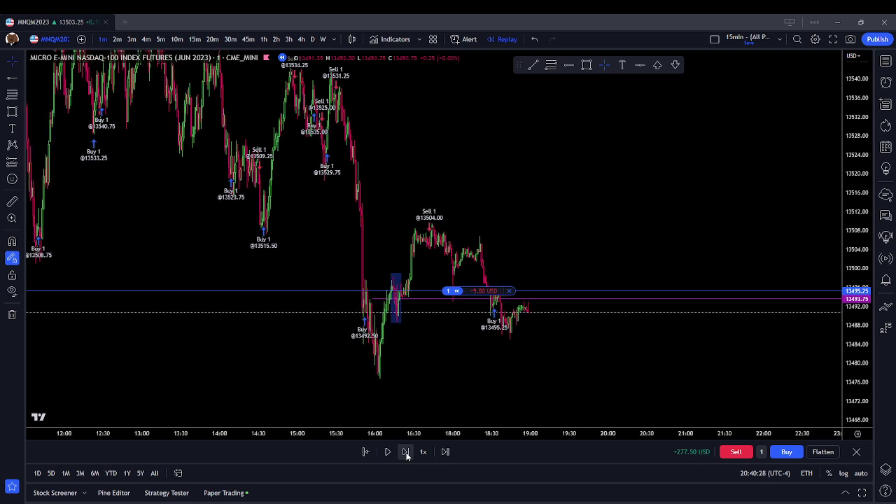
left_click(406, 452)
left_click(406, 453)
scroll(568, 248, "up", 1)
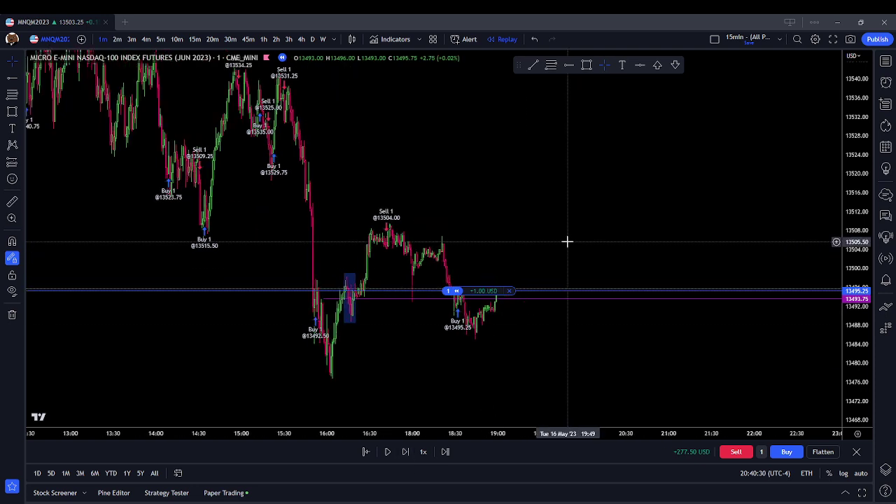
left_click_drag(568, 240, 666, 252)
scroll(651, 282, "up", 3)
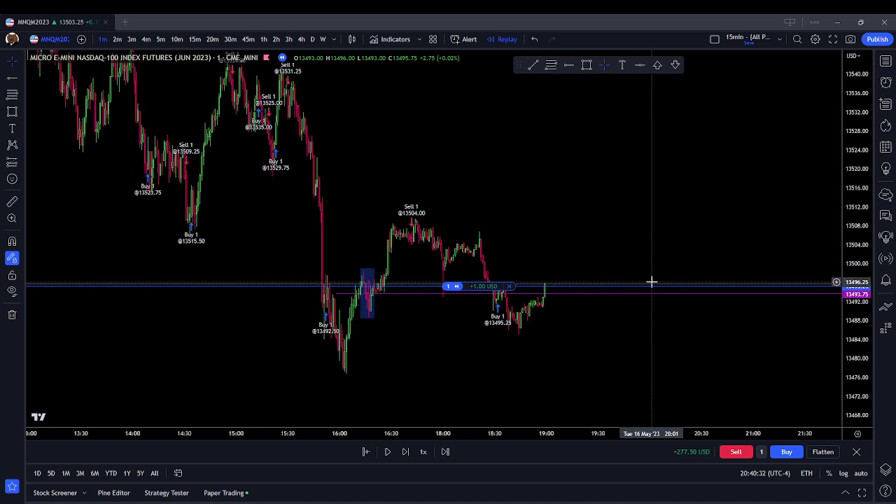
Step: Advance the replay to about 19:09, keeping the long position open
left_click(406, 452)
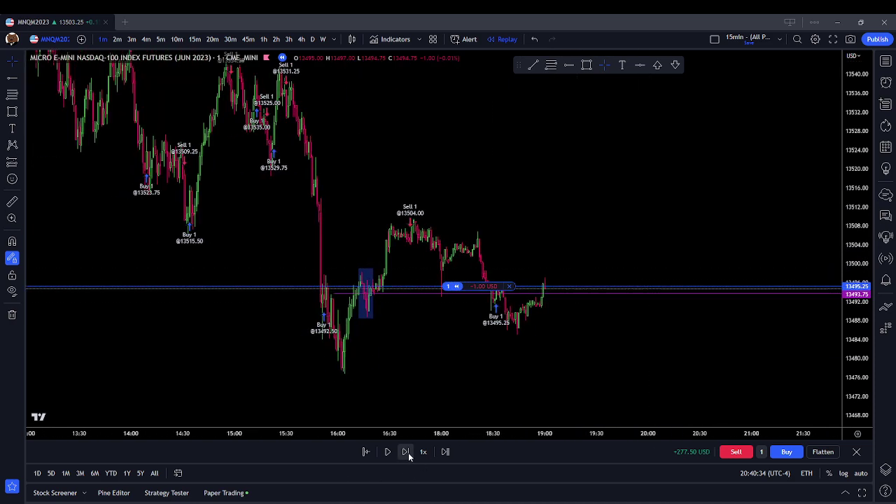
left_click(406, 452)
left_click(406, 452)
left_click(406, 452)
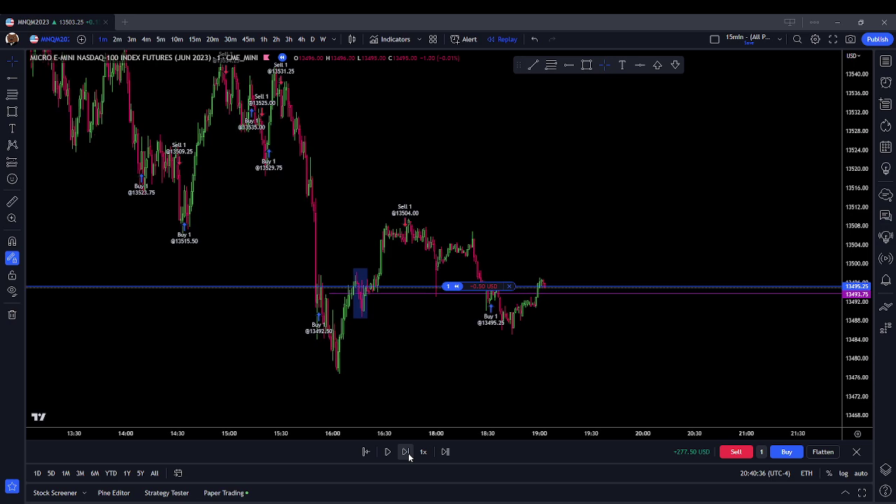
left_click(406, 452)
left_click(406, 452)
left_click(406, 452)
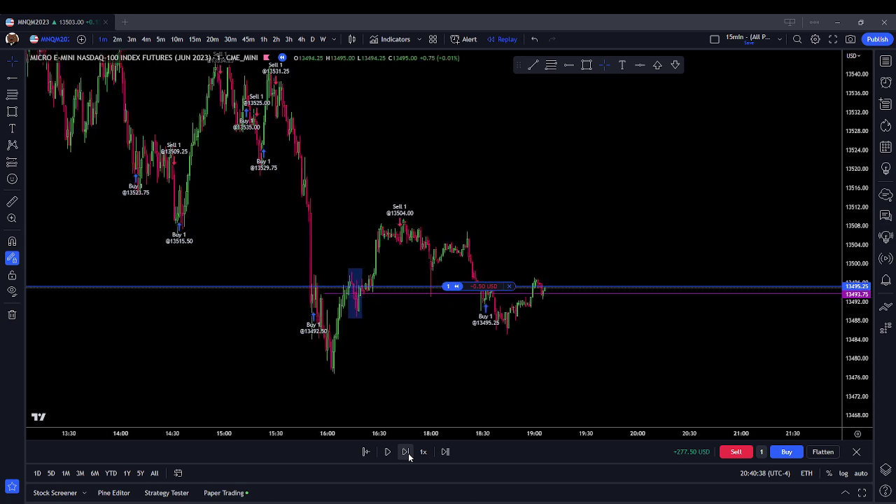
left_click(405, 452)
left_click(406, 452)
left_click(406, 452)
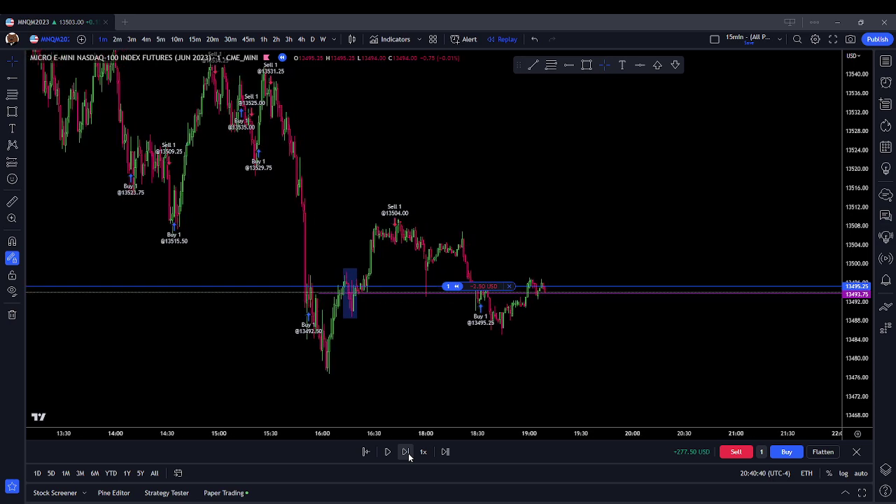
Step: Advance the replay to about 19:16 and close the long from 13495.25 at 13497.00
left_click(408, 453)
left_click(408, 453)
left_click(408, 453)
left_click(408, 453)
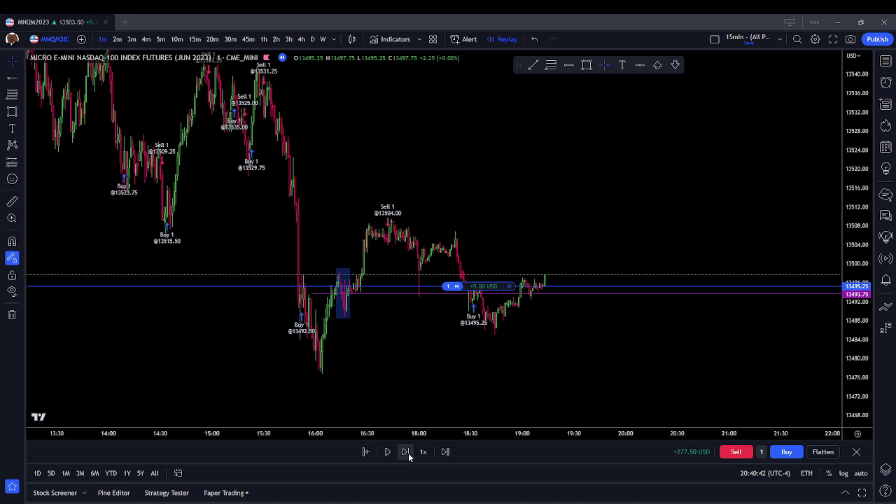
left_click(408, 453)
left_click(408, 453)
left_click(408, 453)
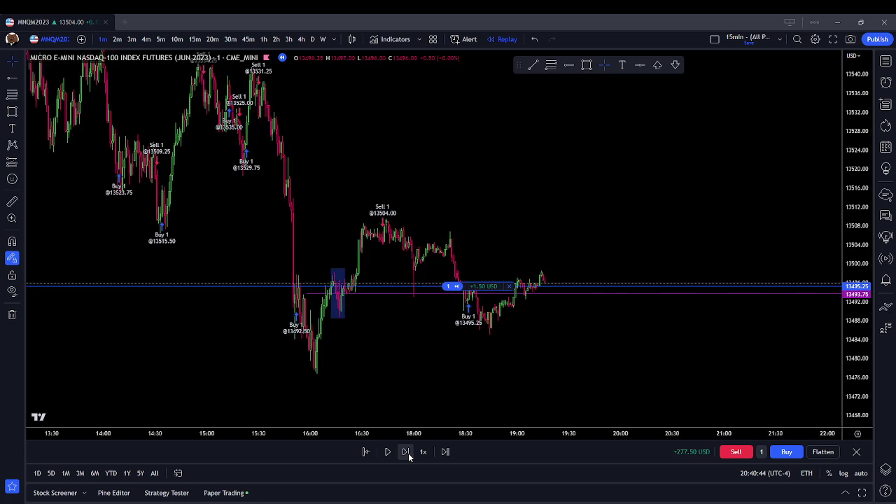
left_click(508, 286)
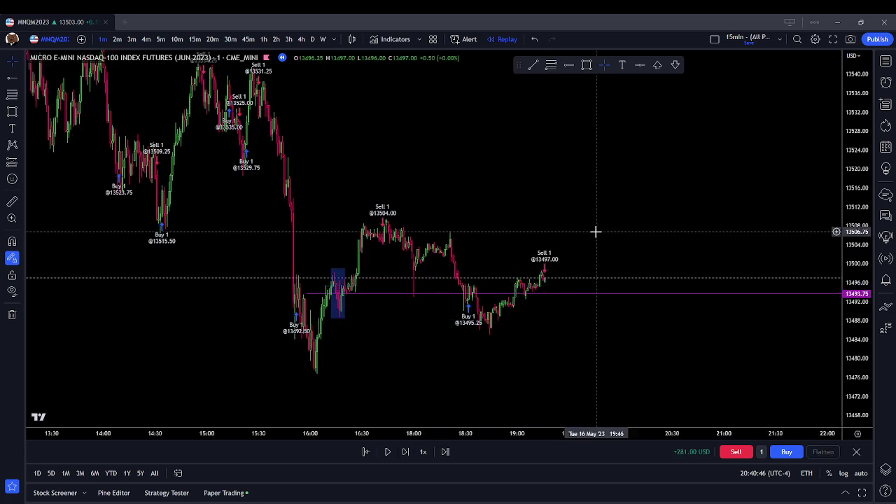
Step: Advance the replay to about 19:22 with no position open, showing more of the earlier price action
scroll(595, 232, "down", 1)
scroll(624, 344, "down", 1)
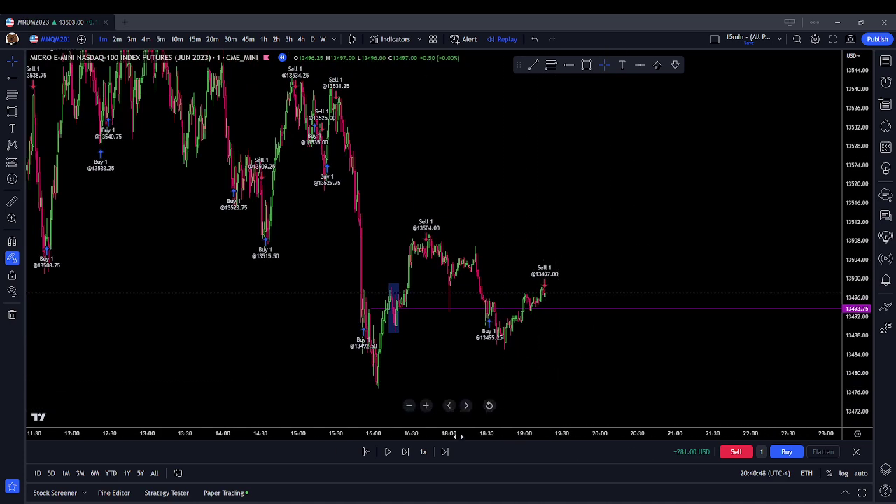
left_click(406, 453)
left_click(406, 452)
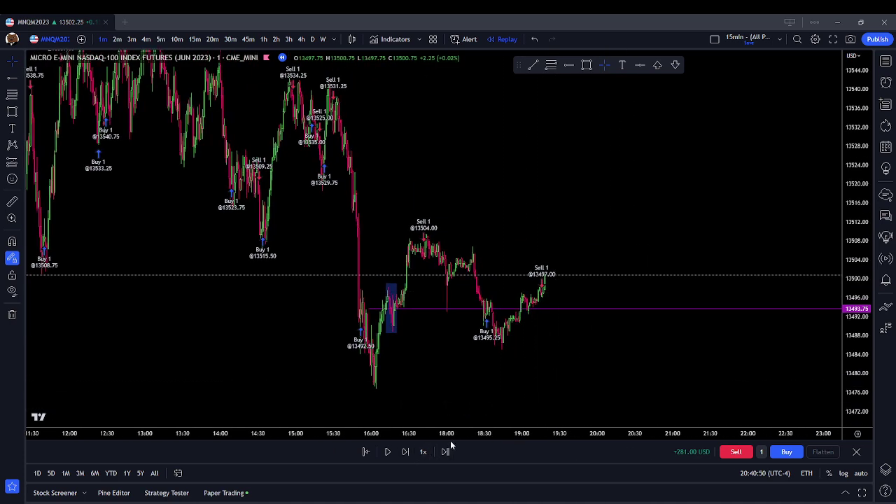
left_click(406, 453)
left_click(406, 453)
left_click(406, 452)
left_click(406, 453)
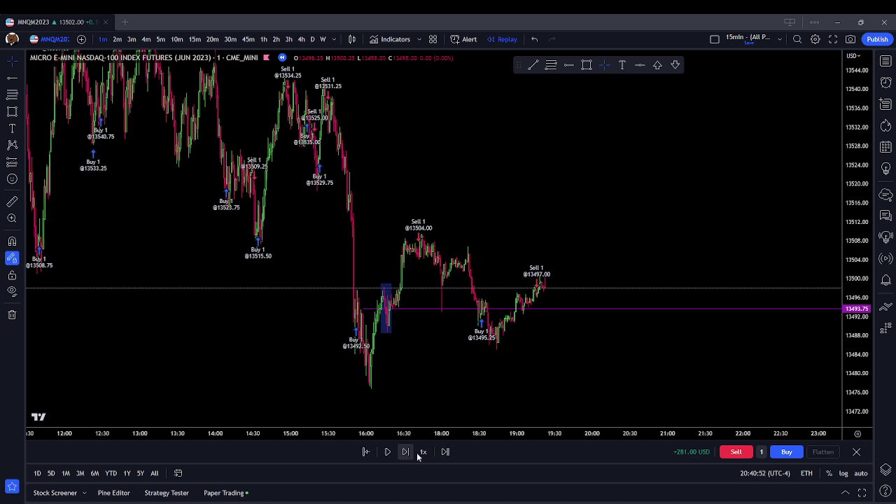
Step: Run the replay automatically and set its speed to 3x, after trying slower speeds such as 0.5x
left_click(423, 452)
left_click(428, 403)
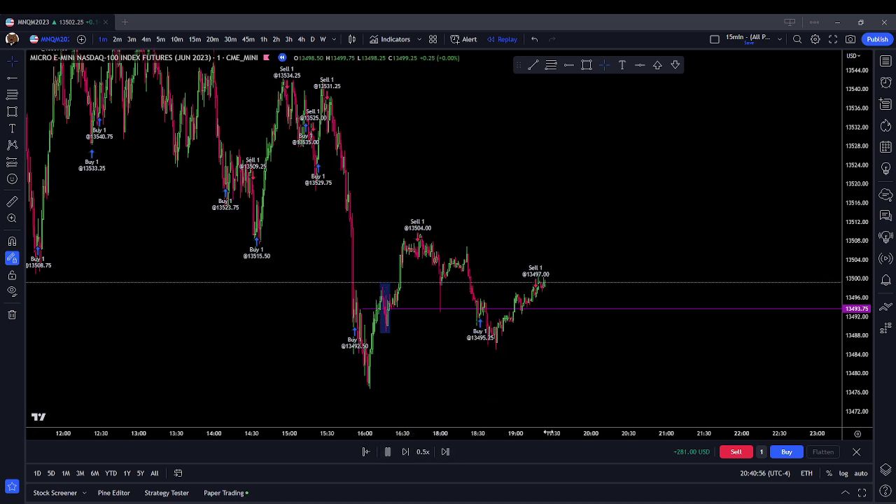
left_click(423, 451)
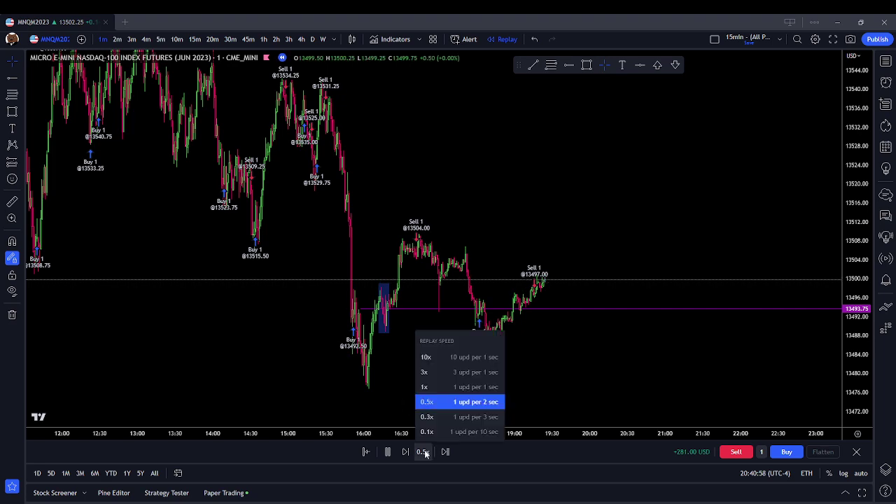
left_click(427, 416)
left_click(423, 451)
left_click(444, 372)
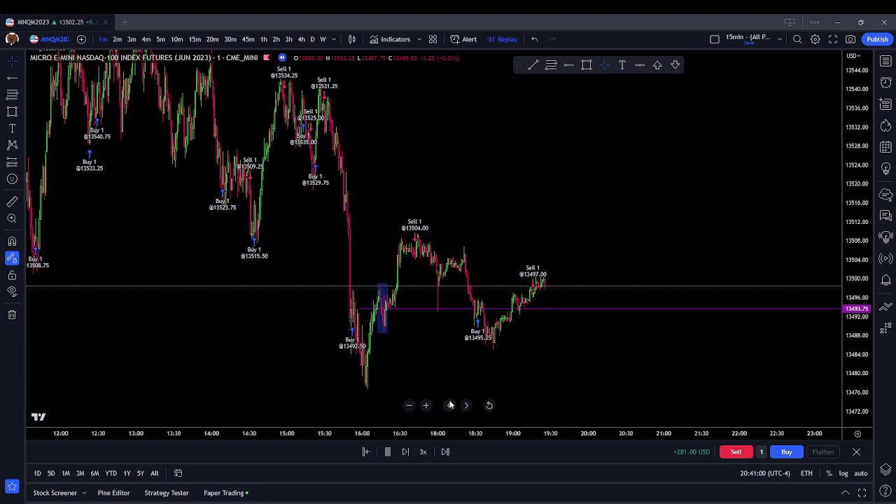